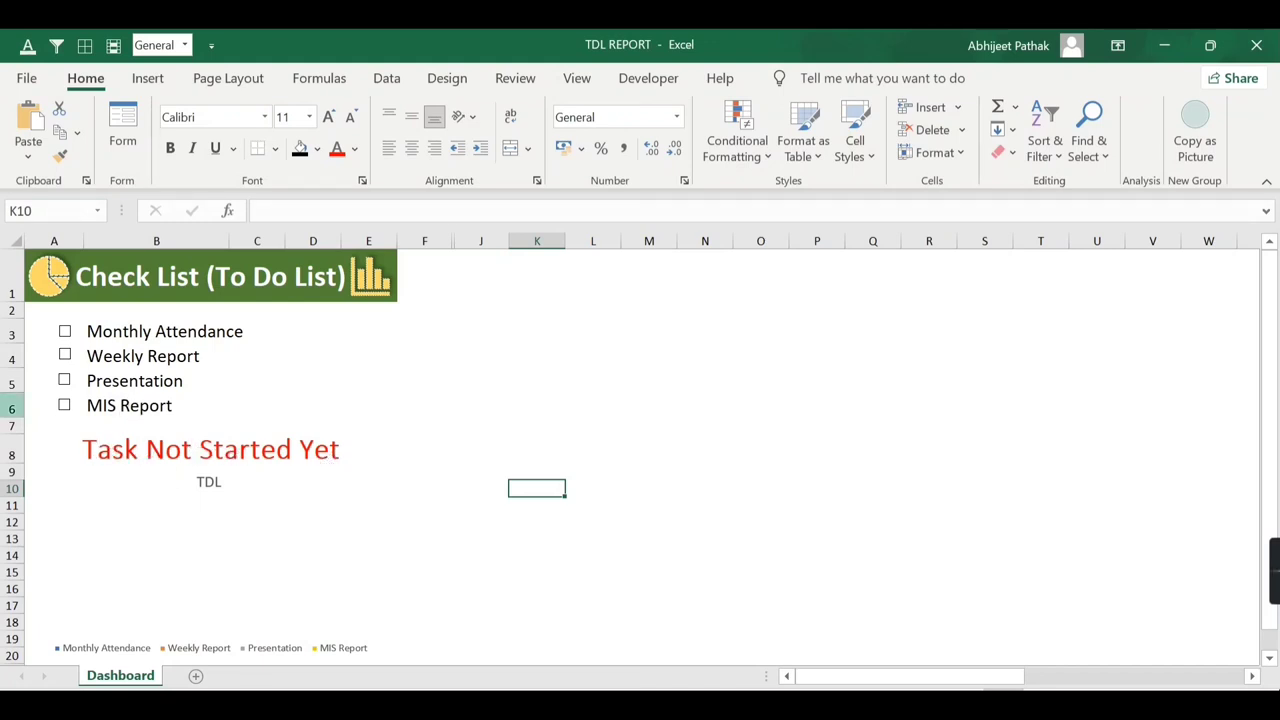
- Tick Monthly Attendance, Weekly Report, Presentation and MIS Report, then add a blank Sheet2
{"action": "left_click", "coordinate": [65, 333]}
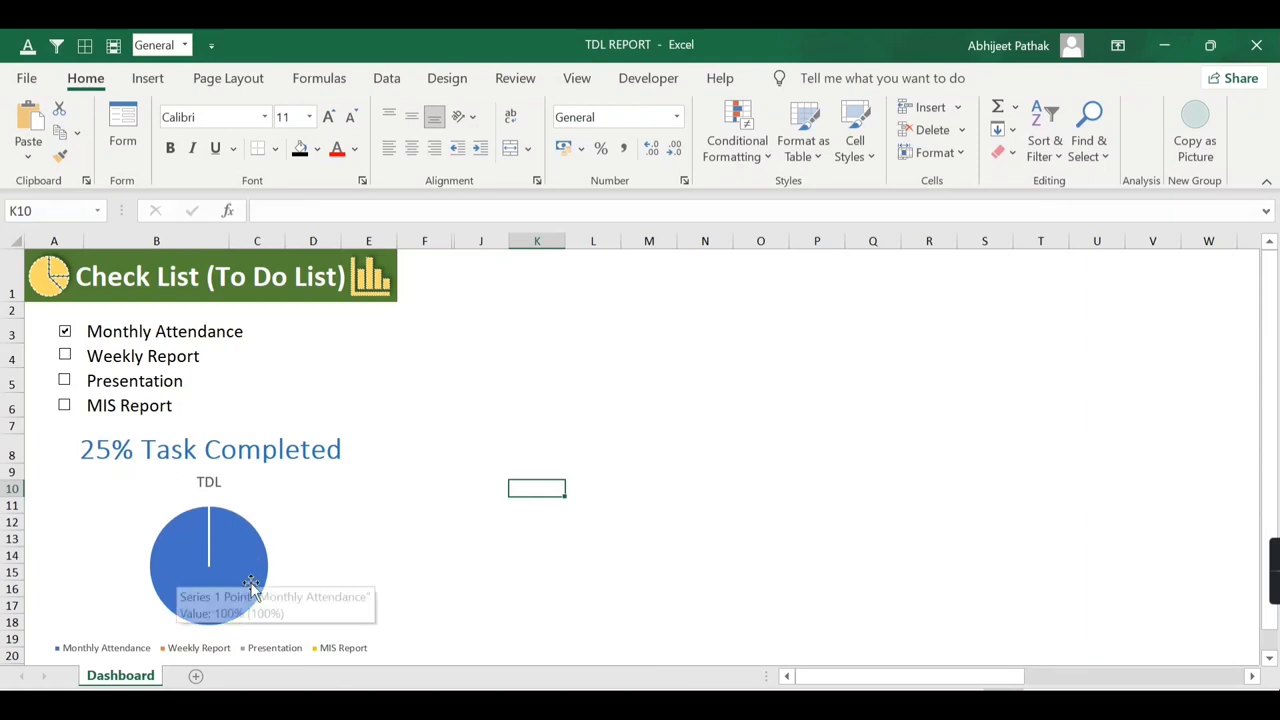
{"action": "left_click", "coordinate": [68, 357]}
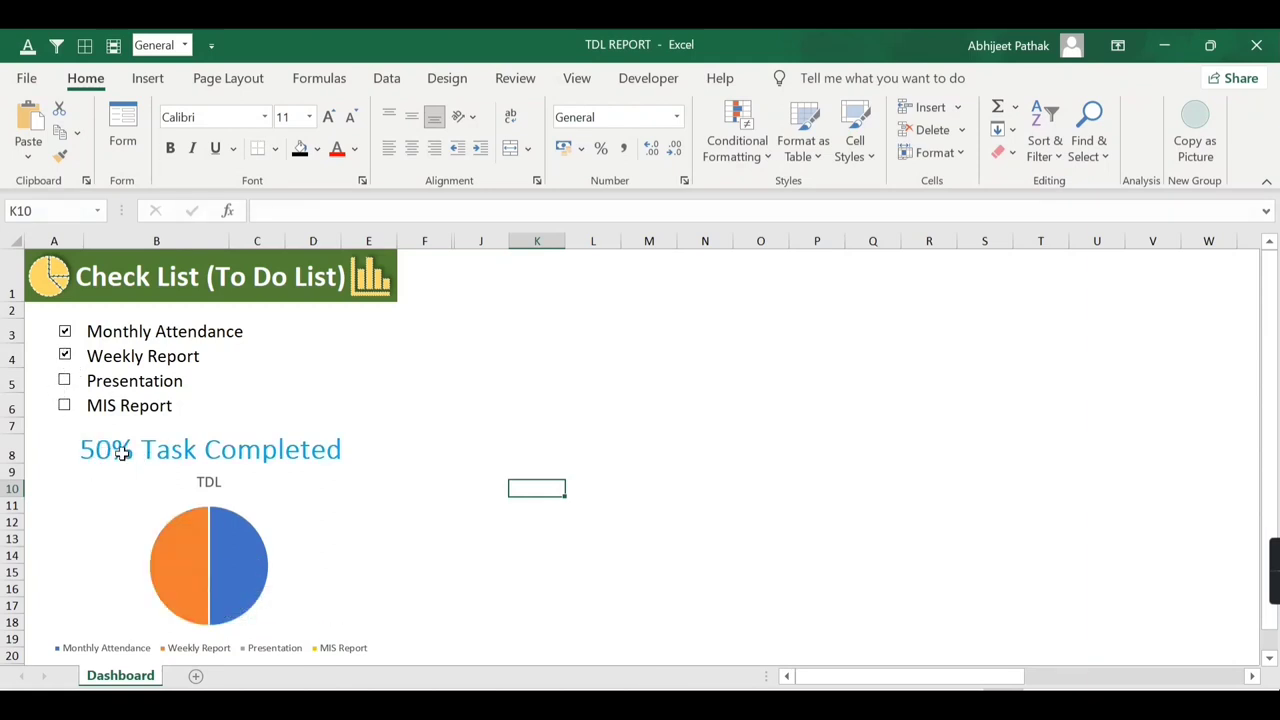
{"action": "left_click", "coordinate": [64, 380]}
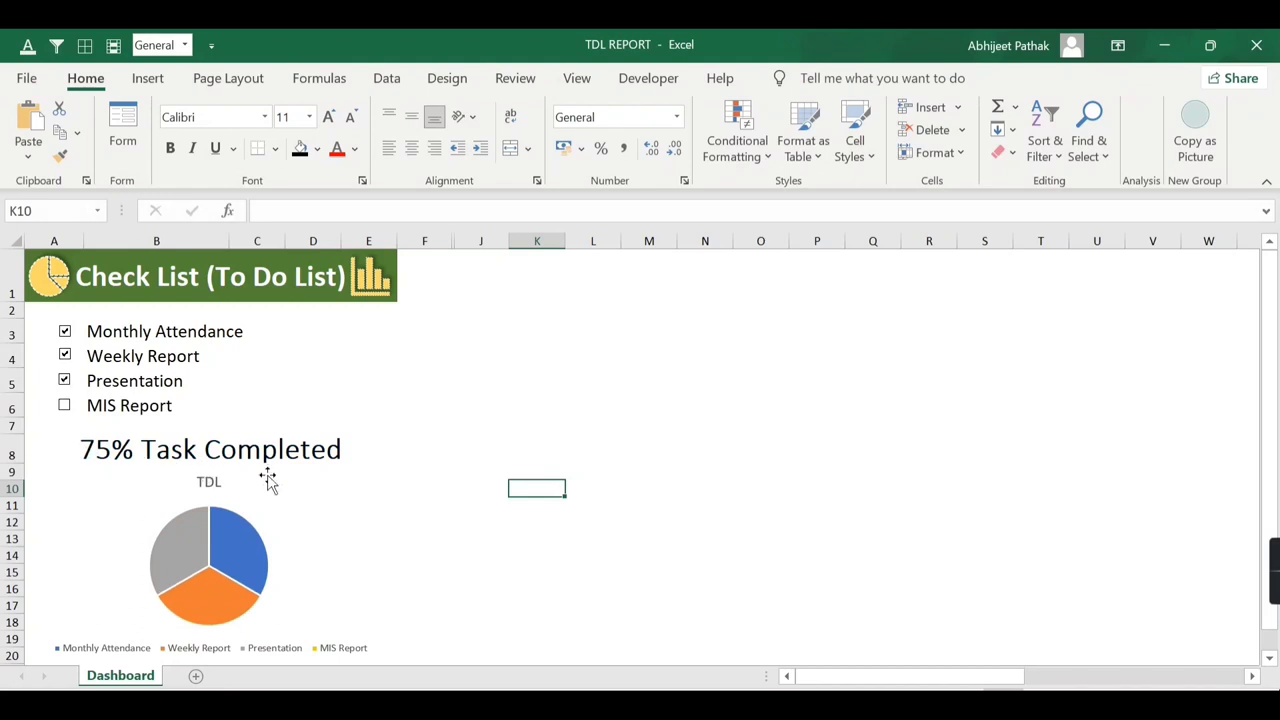
{"action": "left_click", "coordinate": [64, 405]}
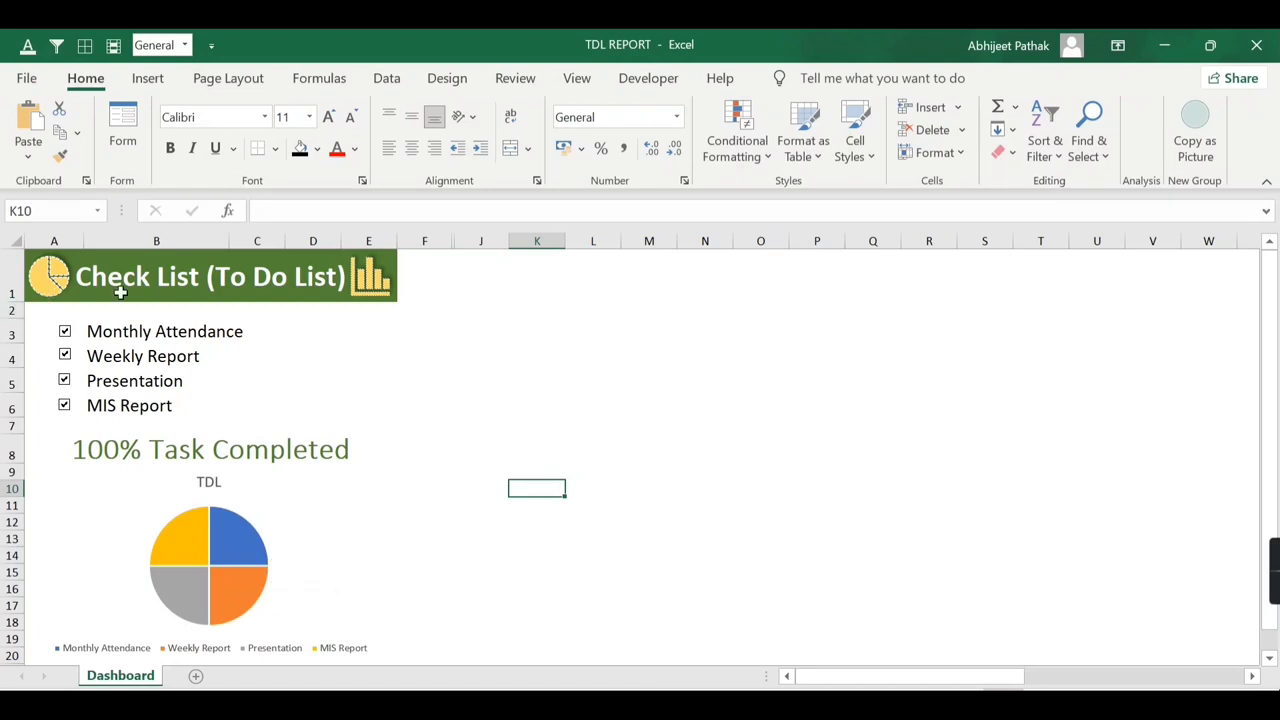
{"action": "left_click", "coordinate": [196, 676]}
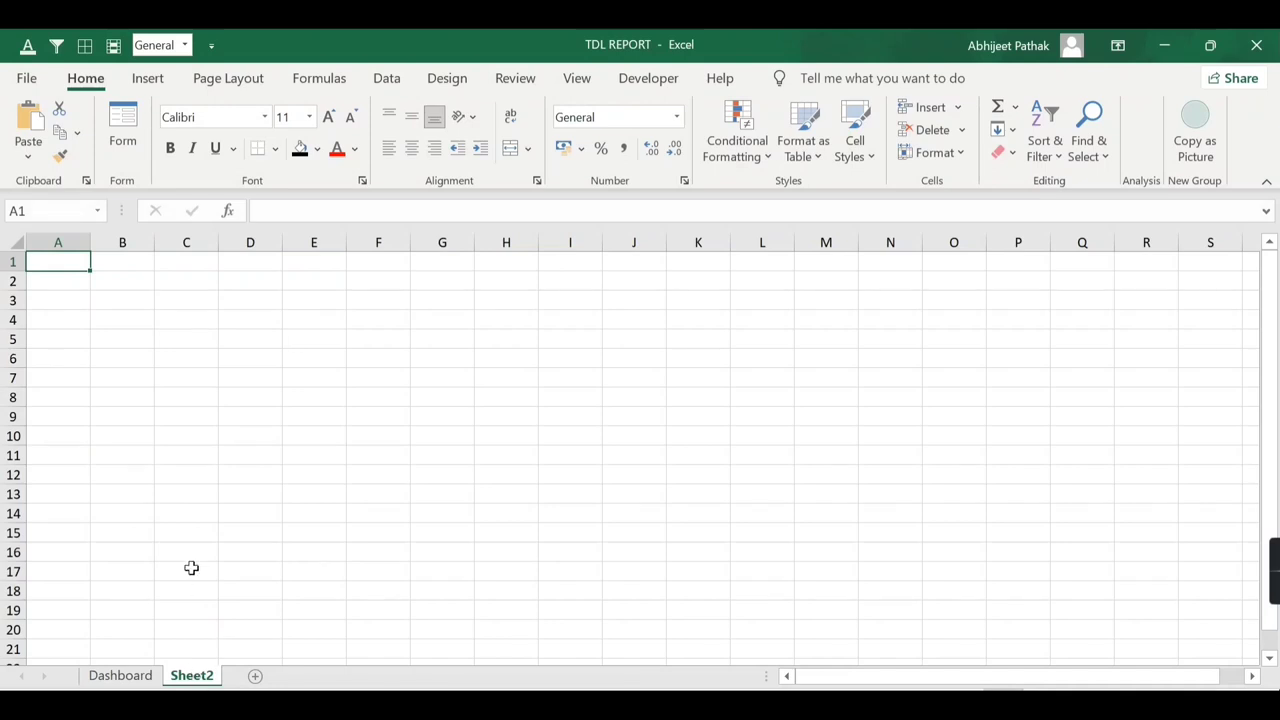
- Draw a Form Control check box over cell A2 from the Developer tab's Insert list
{"action": "left_click", "coordinate": [69, 284]}
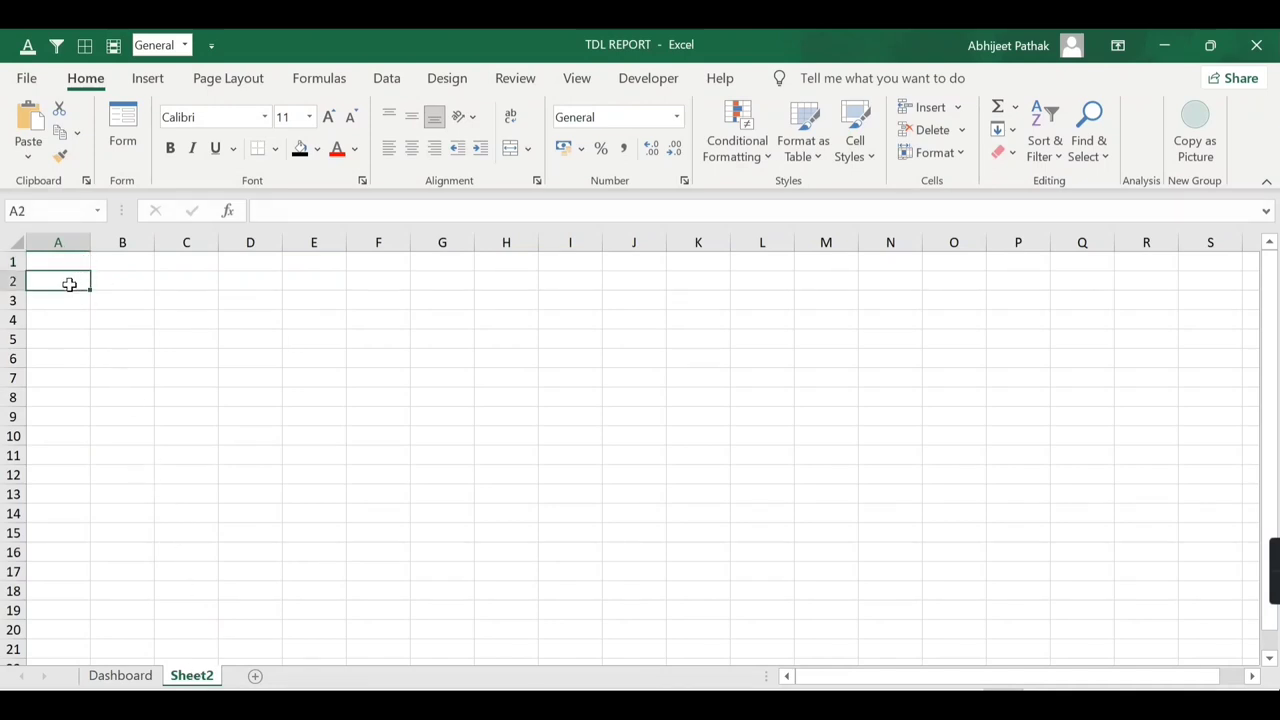
{"action": "left_click", "coordinate": [648, 78]}
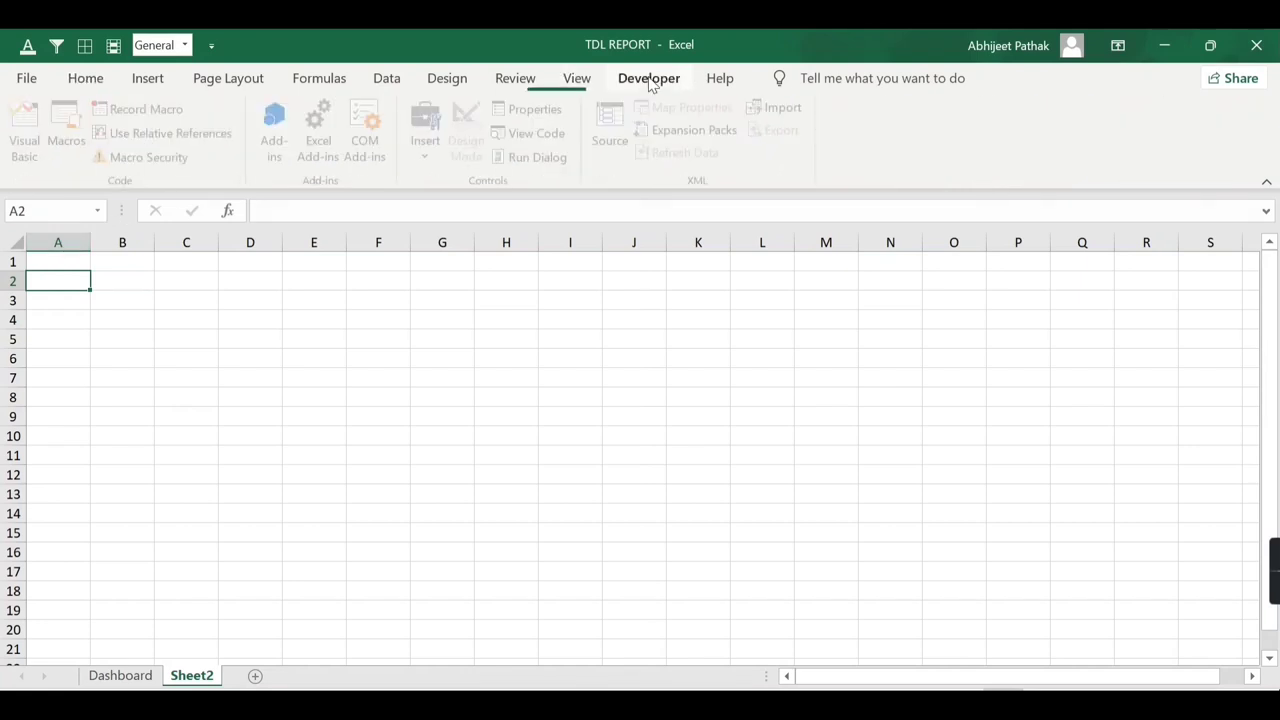
{"action": "left_click", "coordinate": [440, 158]}
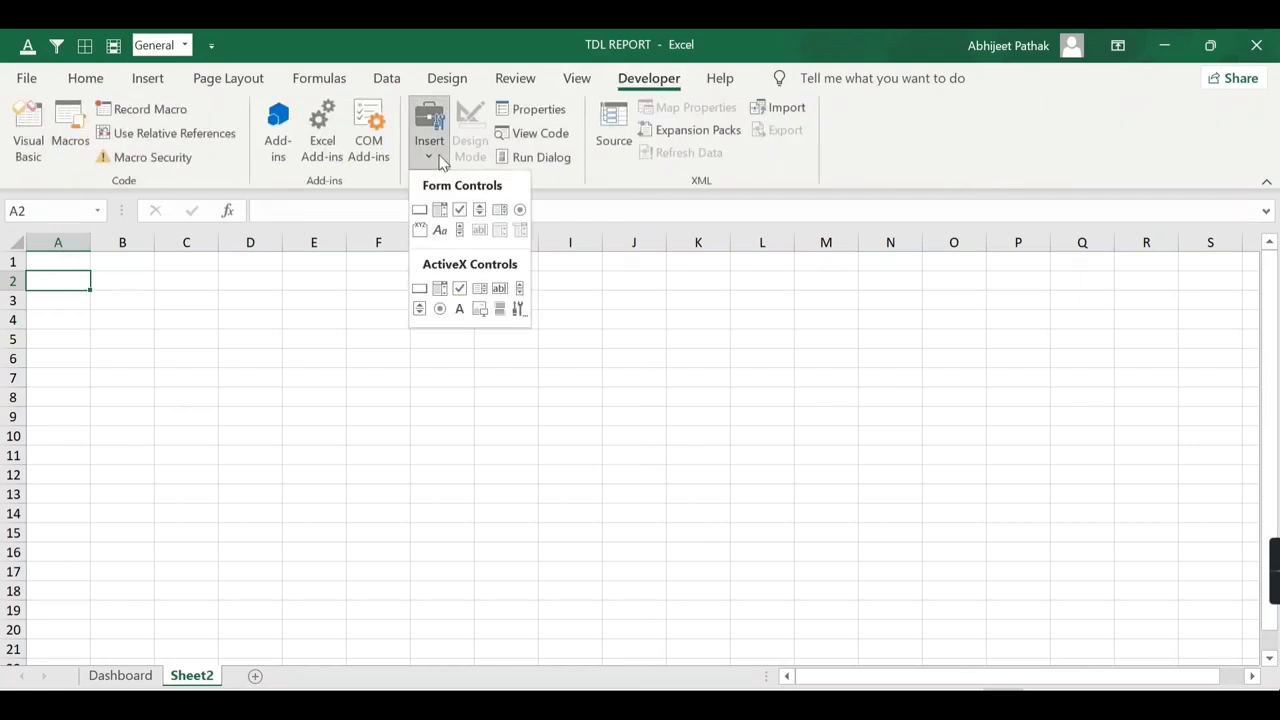
{"action": "left_click", "coordinate": [460, 212]}
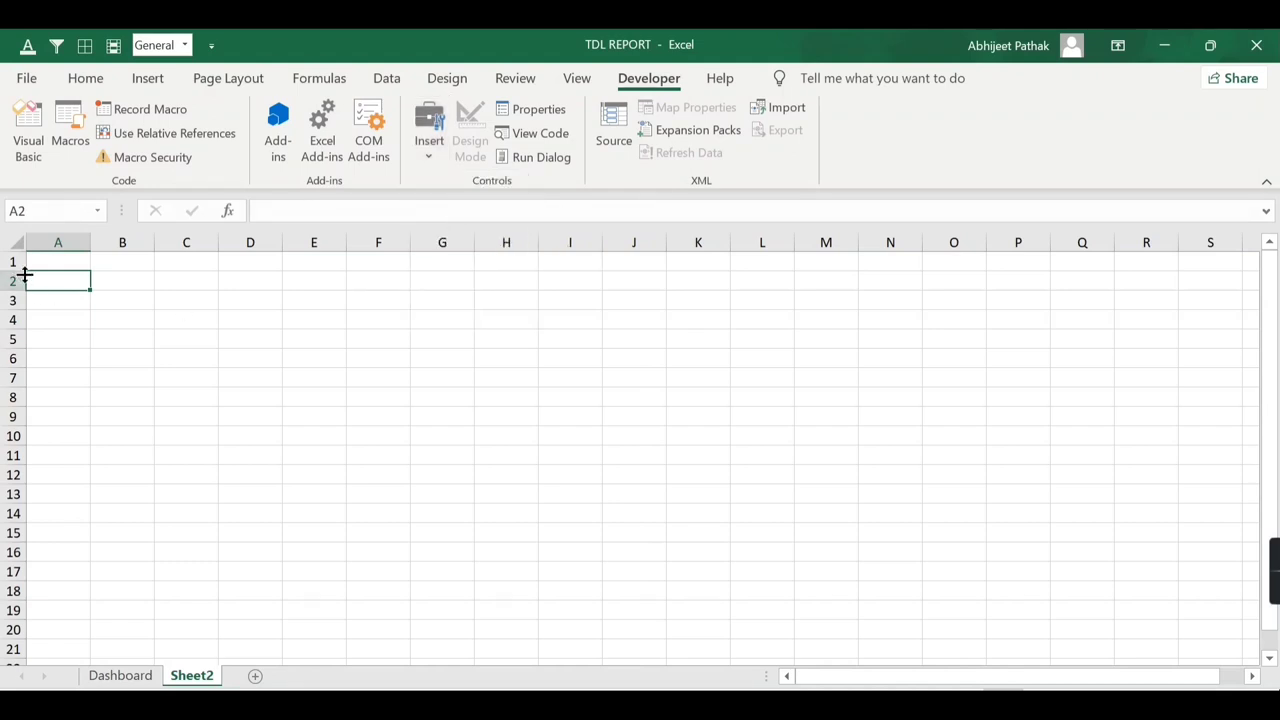
{"action": "left_click_drag", "start_coordinate": [27, 270], "coordinate": [89, 296]}
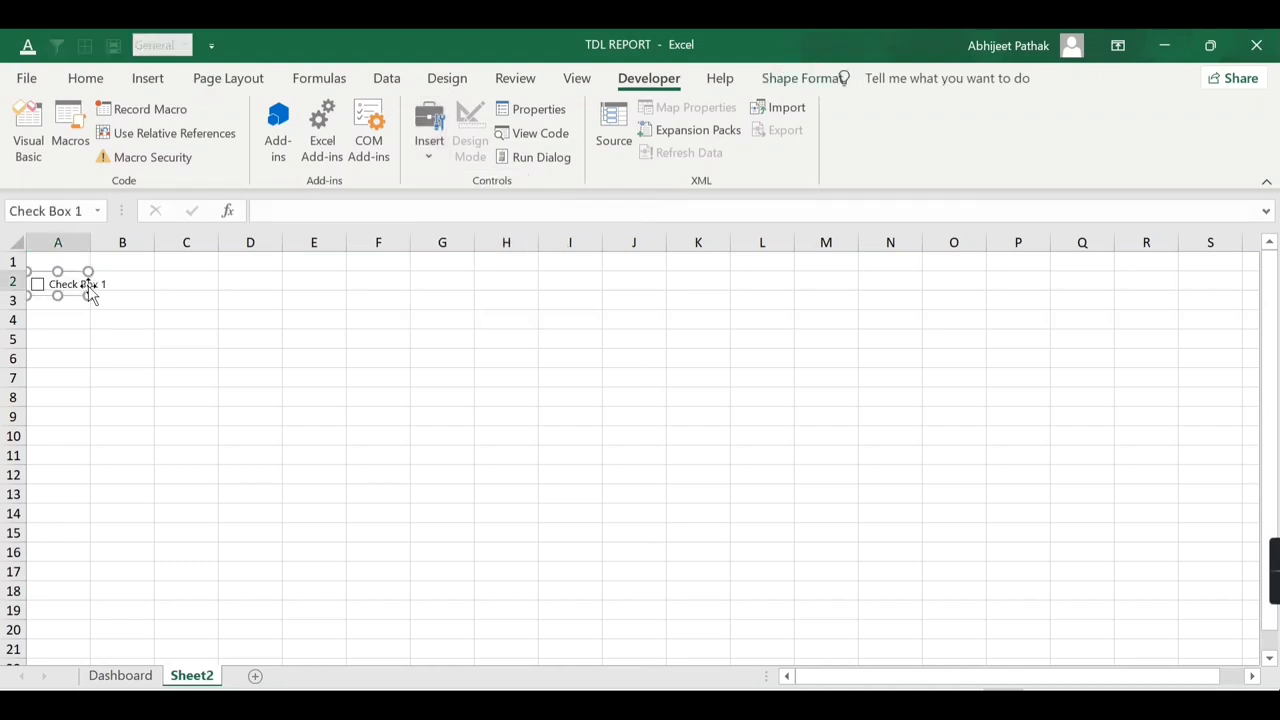
{"action": "left_click", "coordinate": [70, 316]}
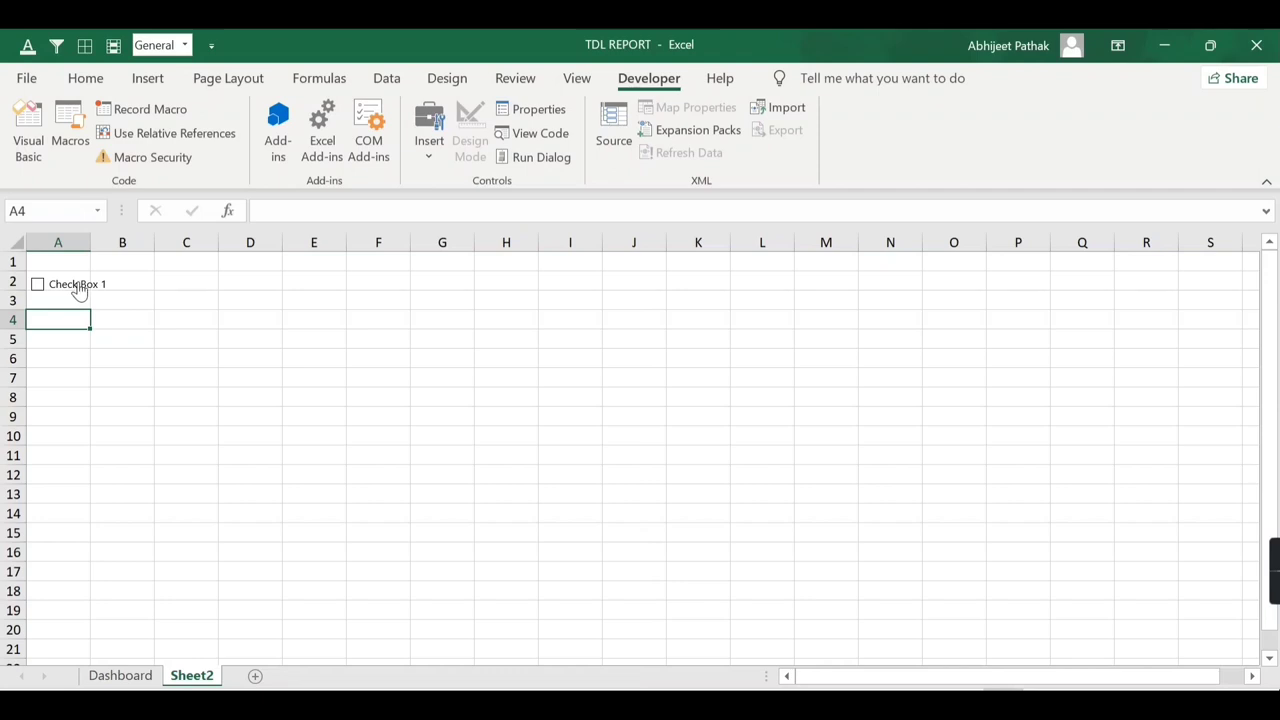
{"action": "right_click", "coordinate": [75, 283]}
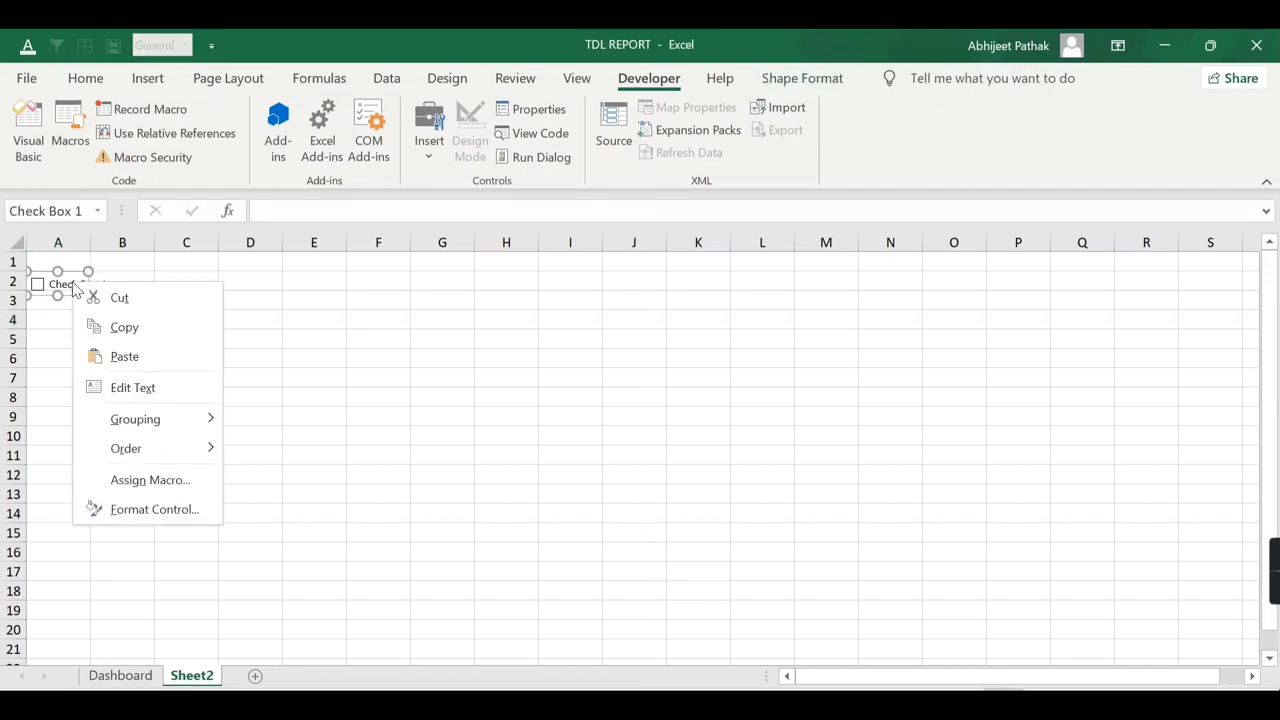
- Delete the 'Check Box 1' label from the A2 checkbox and test ticking it
{"action": "left_click", "coordinate": [125, 388]}
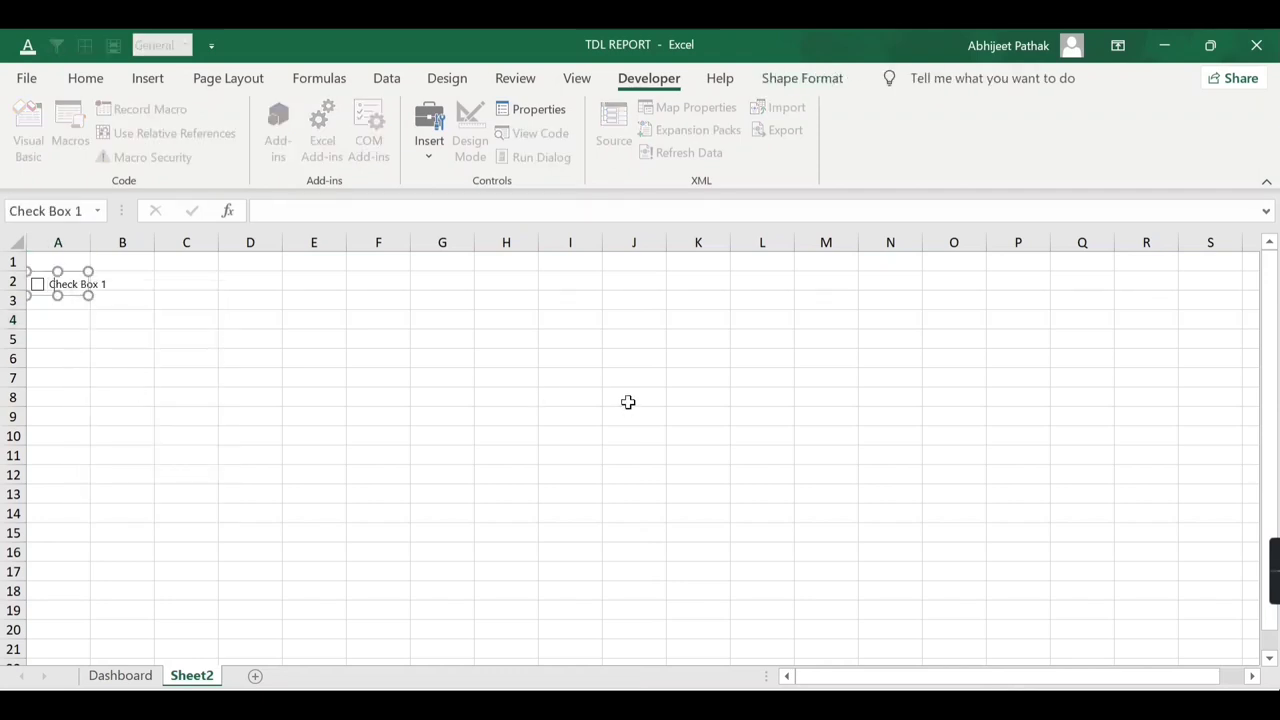
{"action": "key", "text": "BackSpace"}
{"action": "key", "text": "BackSpace"}
{"action": "key", "text": "BackSpace"}
{"action": "key", "text": "BackSpace"}
{"action": "key", "text": "BackSpace"}
{"action": "left_click", "coordinate": [103, 331]}
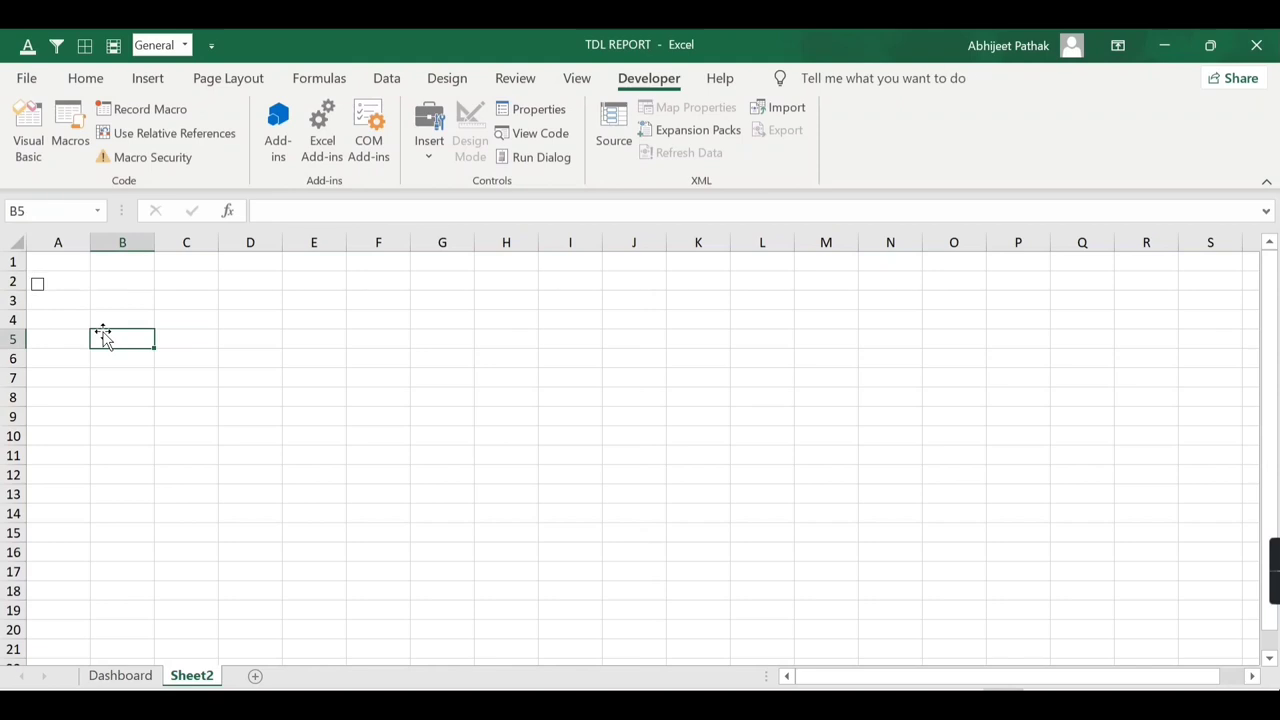
{"action": "left_click", "coordinate": [37, 286]}
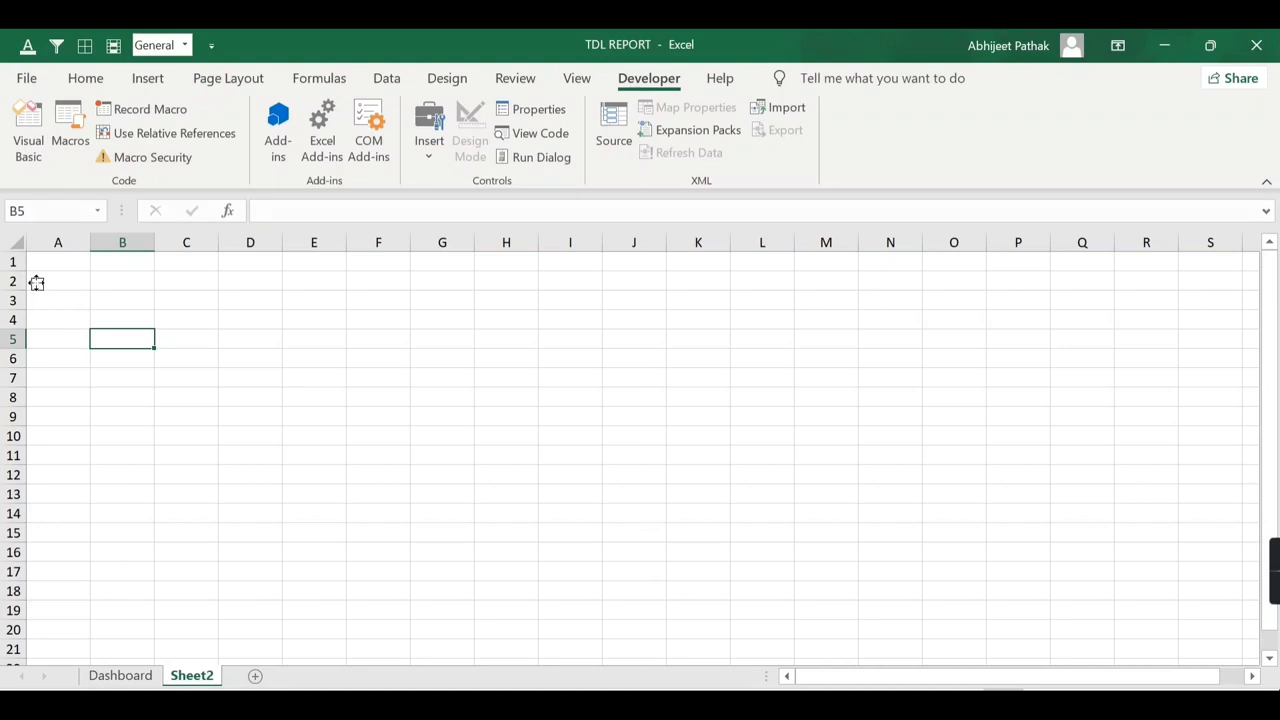
{"action": "right_click", "coordinate": [36, 283]}
{"action": "key", "text": "Escape"}
{"action": "key", "text": "Escape"}
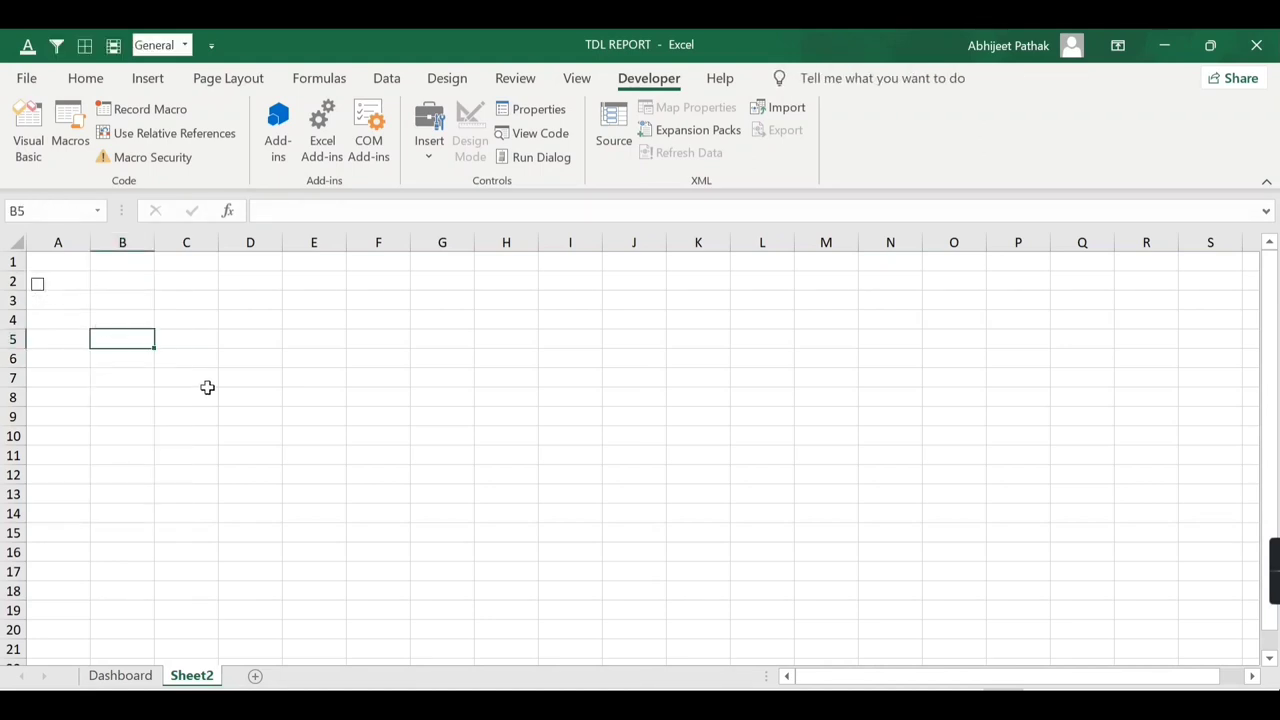
- Nudge the A2 checkbox into place and shrink its frame to a small box
{"action": "left_click", "coordinate": [40, 286], "text": "ctrl"}
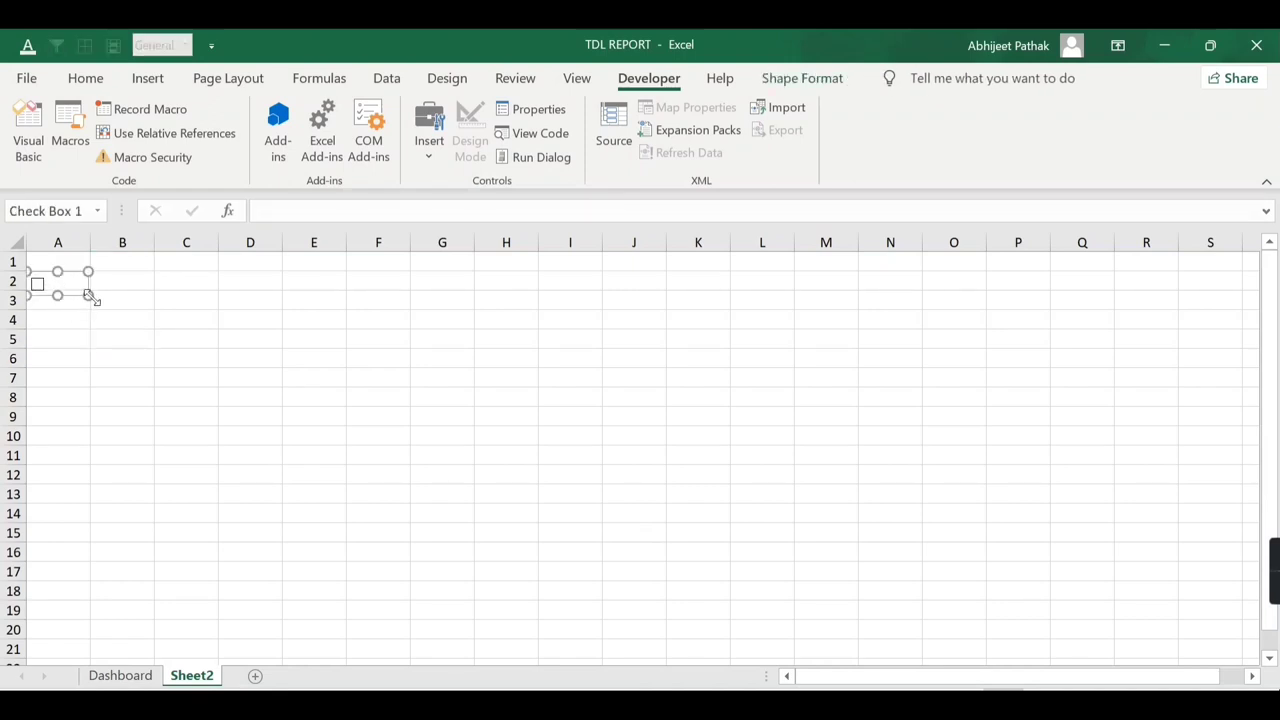
{"action": "key", "text": "Delete"}
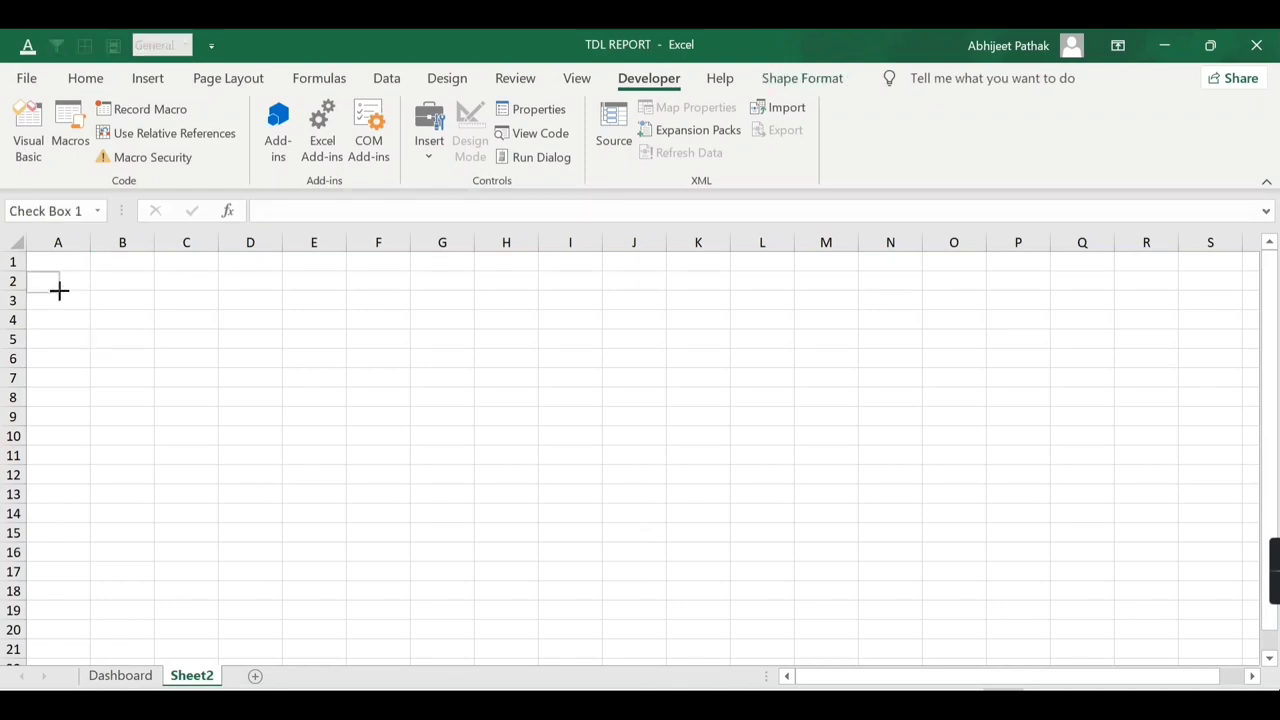
{"action": "key", "text": "ctrl+z"}
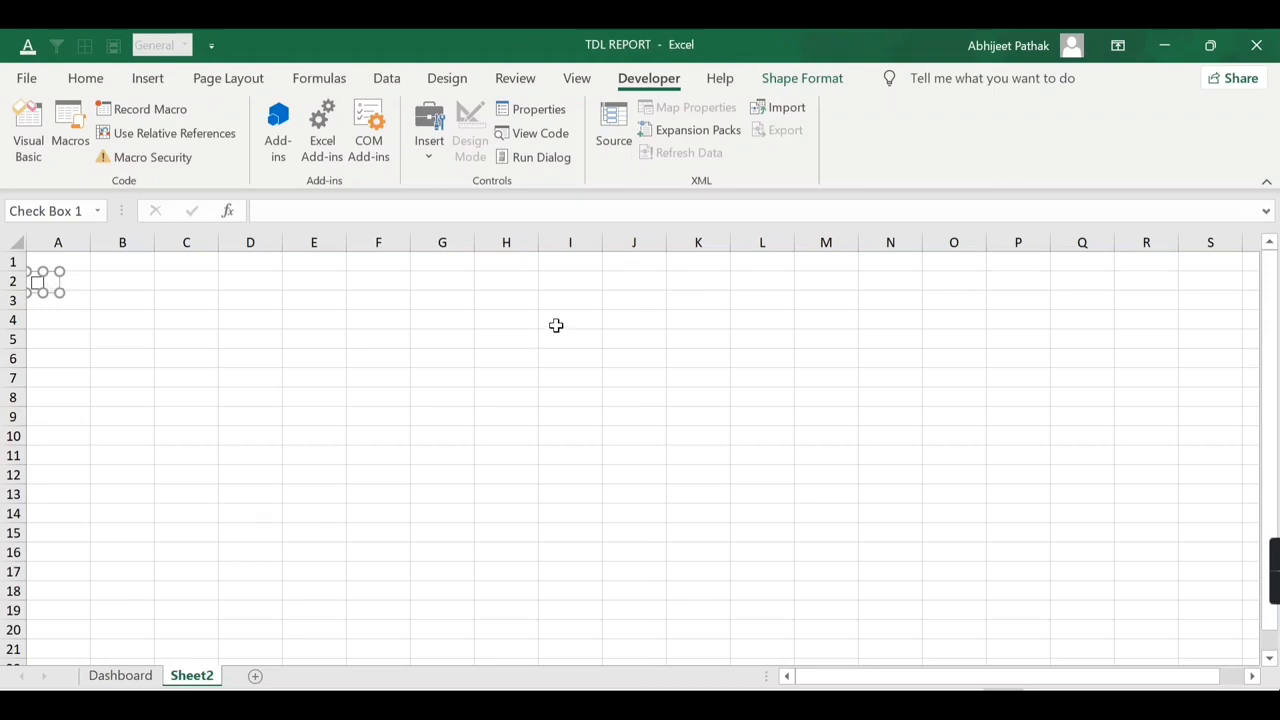
{"action": "key", "text": "Right"}
{"action": "key", "text": "Right"}
{"action": "key", "text": "Right"}
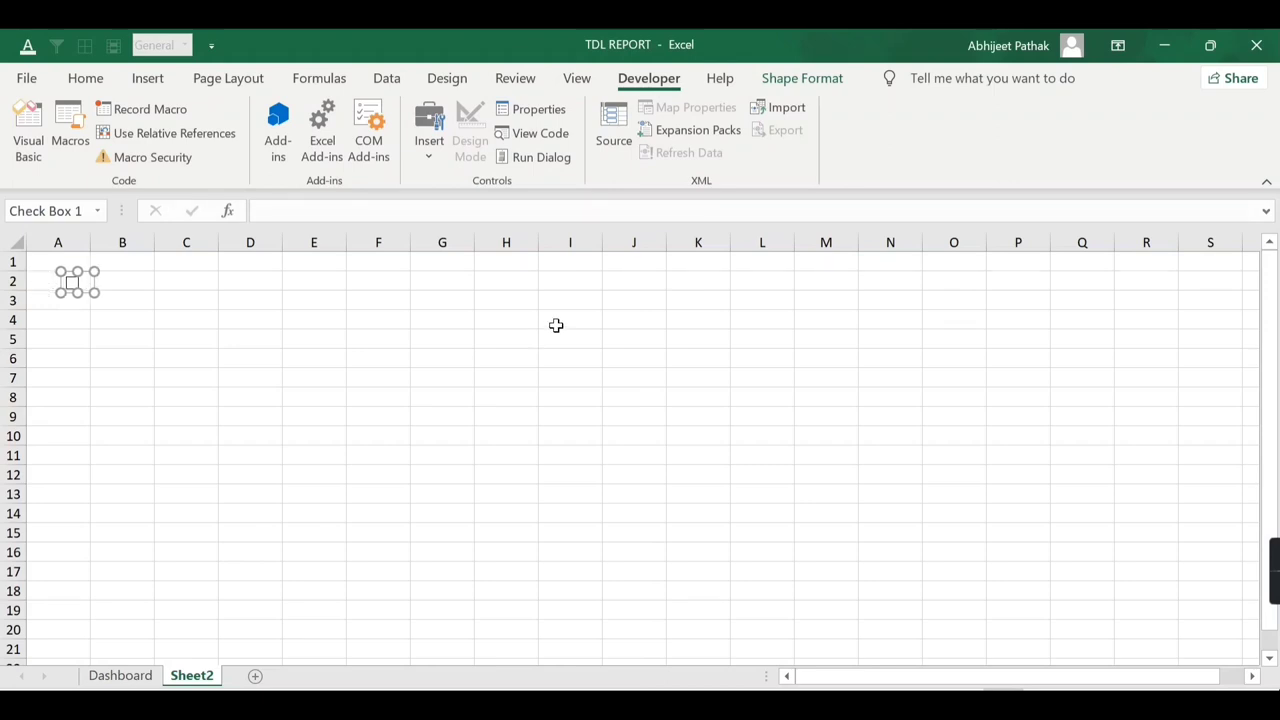
{"action": "key", "text": "Right"}
{"action": "key", "text": "Right"}
{"action": "key", "text": "Right"}
{"action": "key", "text": "Left"}
{"action": "key", "text": "Left"}
{"action": "key", "text": "Left"}
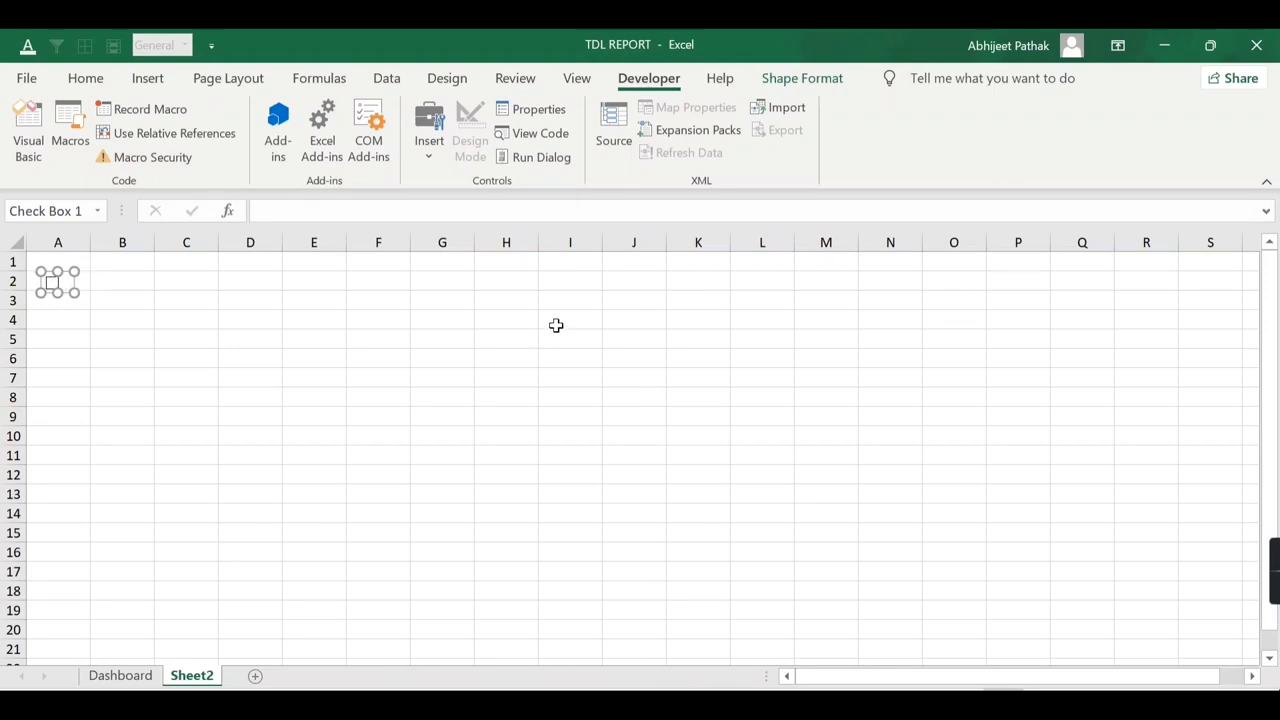
{"action": "key", "text": "Left"}
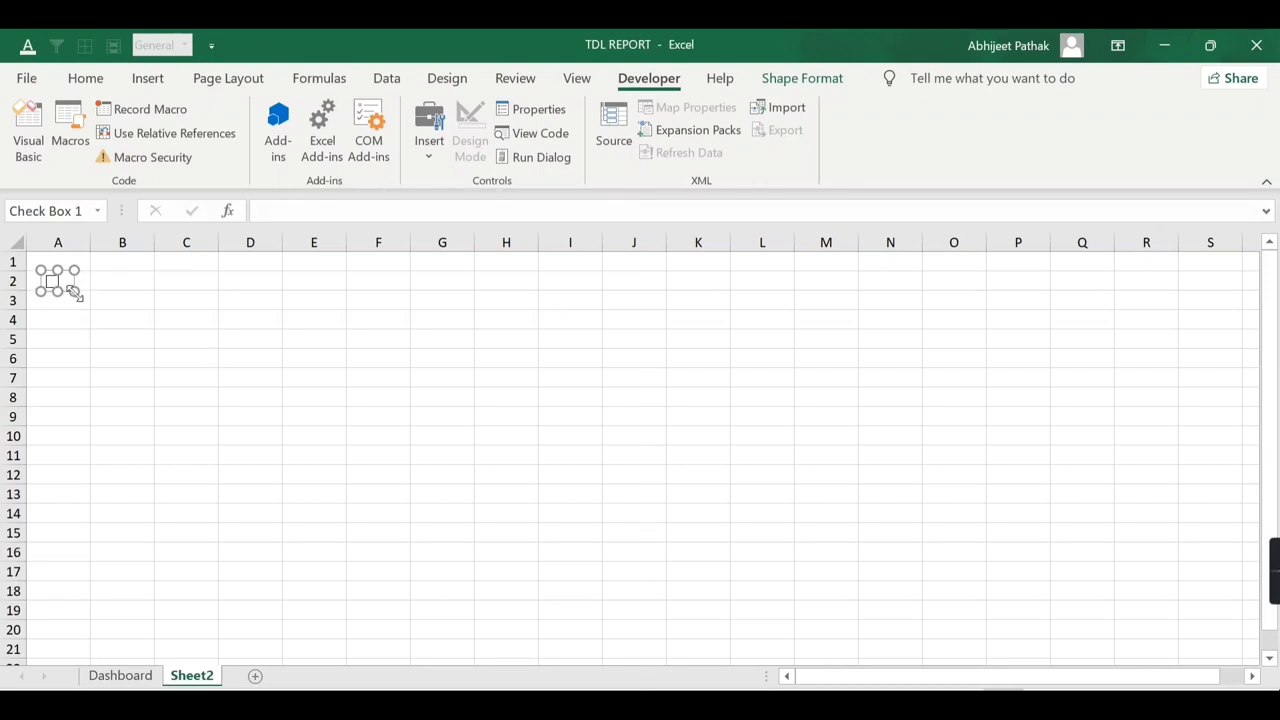
{"action": "left_click_drag", "start_coordinate": [74, 291], "coordinate": [69, 289]}
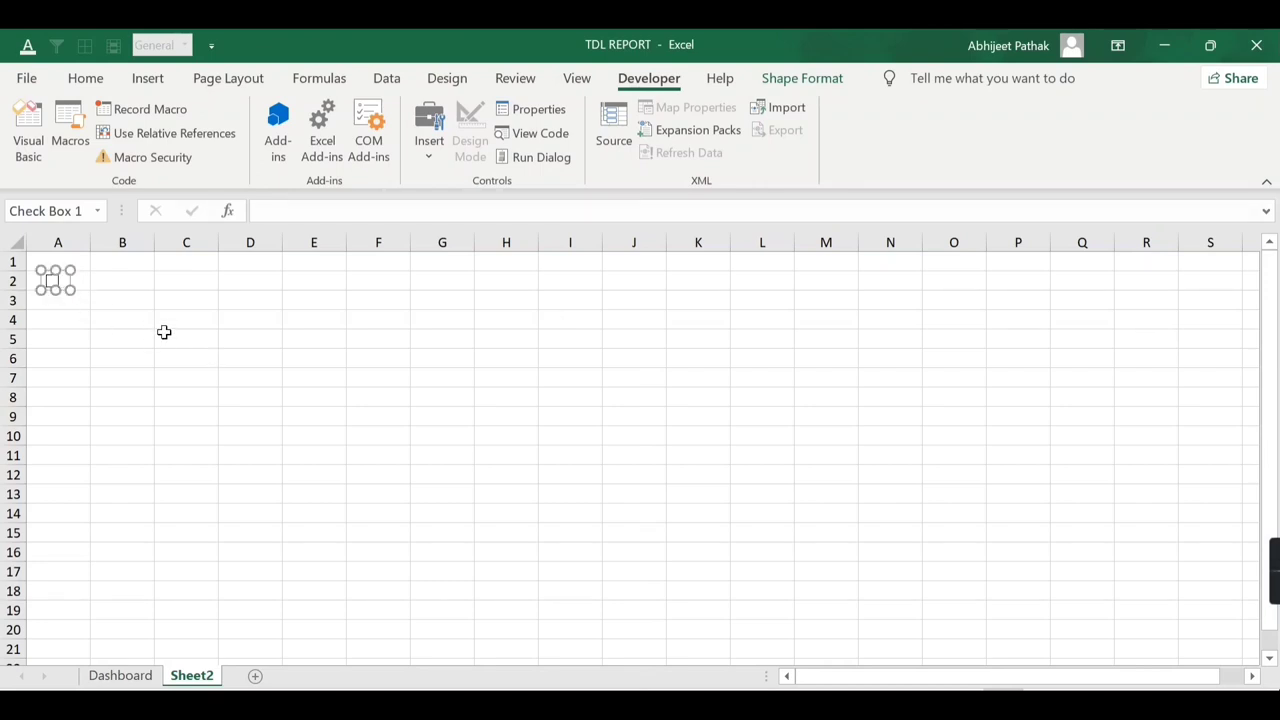
{"action": "left_click", "coordinate": [163, 331]}
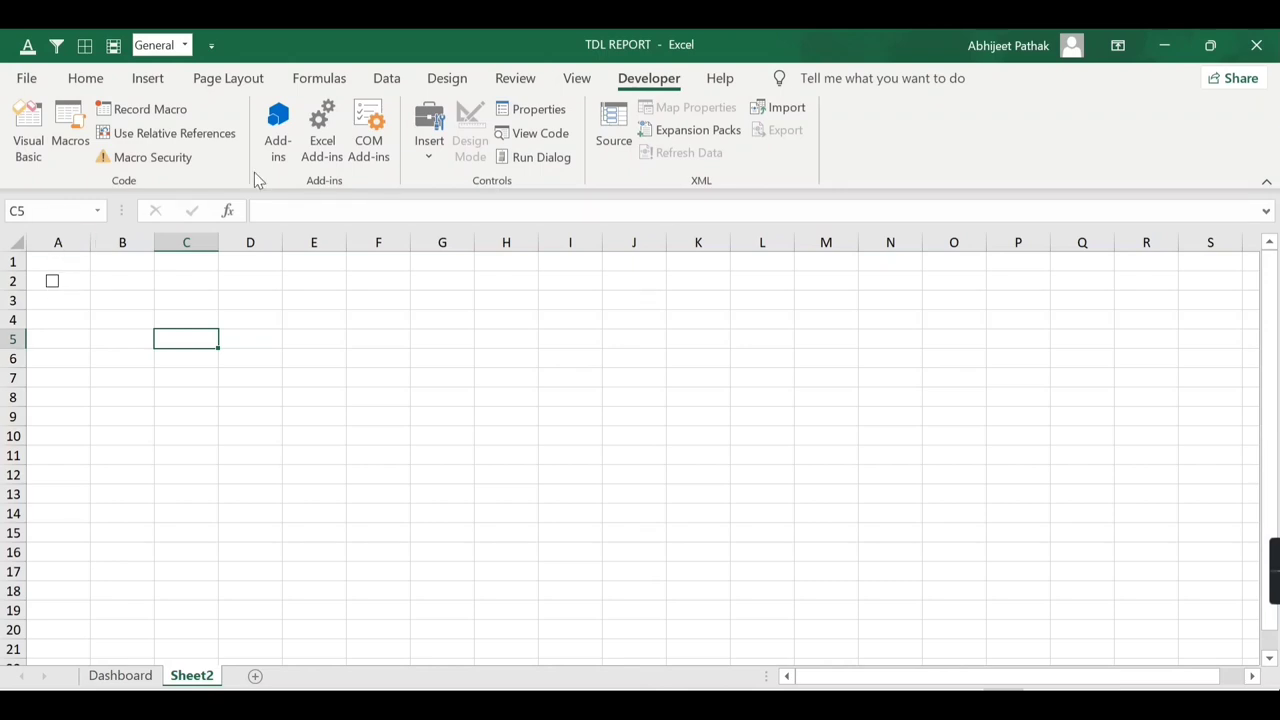
- Copy the A2 checkbox and paste it into cells A3, A4 and A5
{"action": "right_click", "coordinate": [53, 290]}
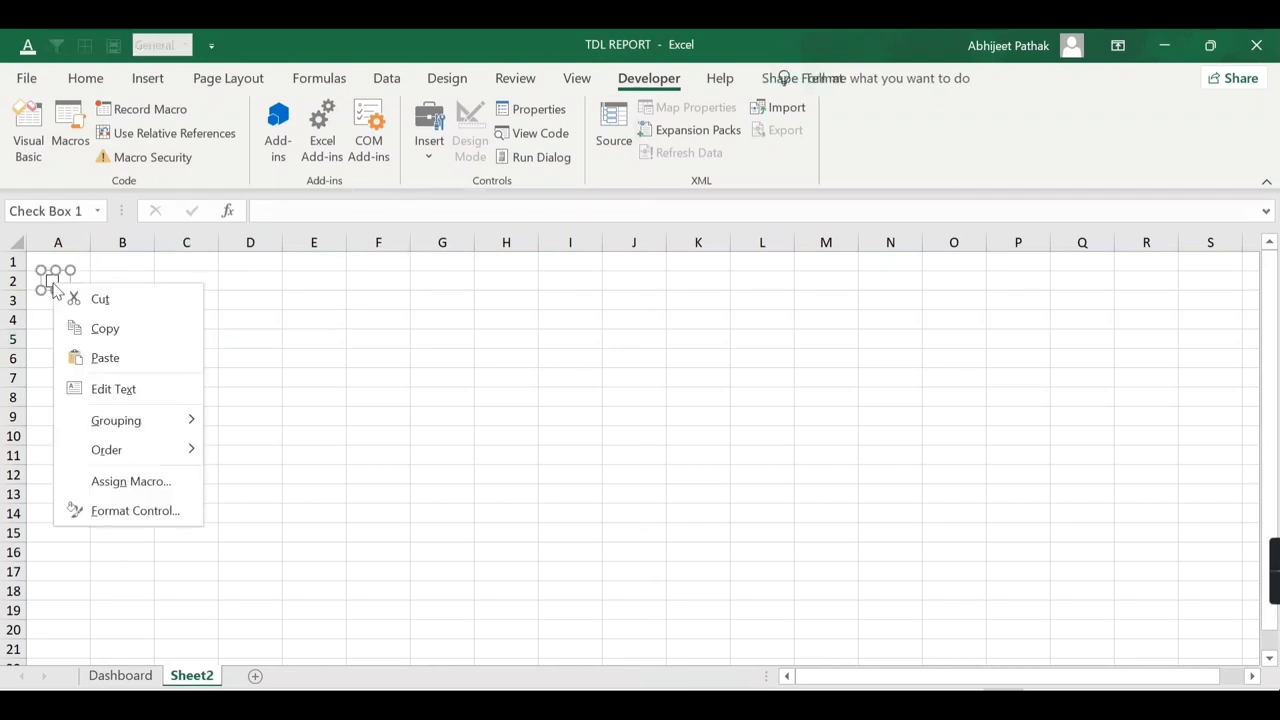
{"action": "left_click", "coordinate": [71, 318]}
{"action": "left_click", "coordinate": [64, 298]}
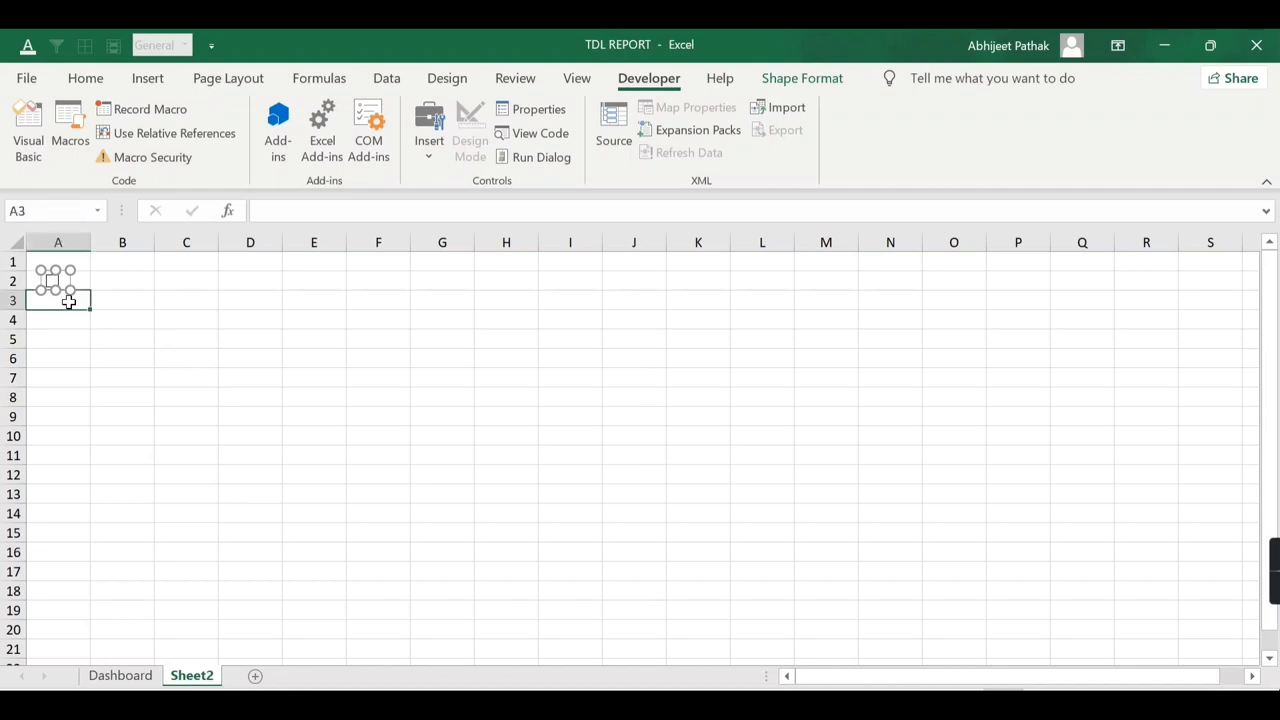
{"action": "key", "text": "ctrl+v"}
{"action": "left_click", "coordinate": [57, 320]}
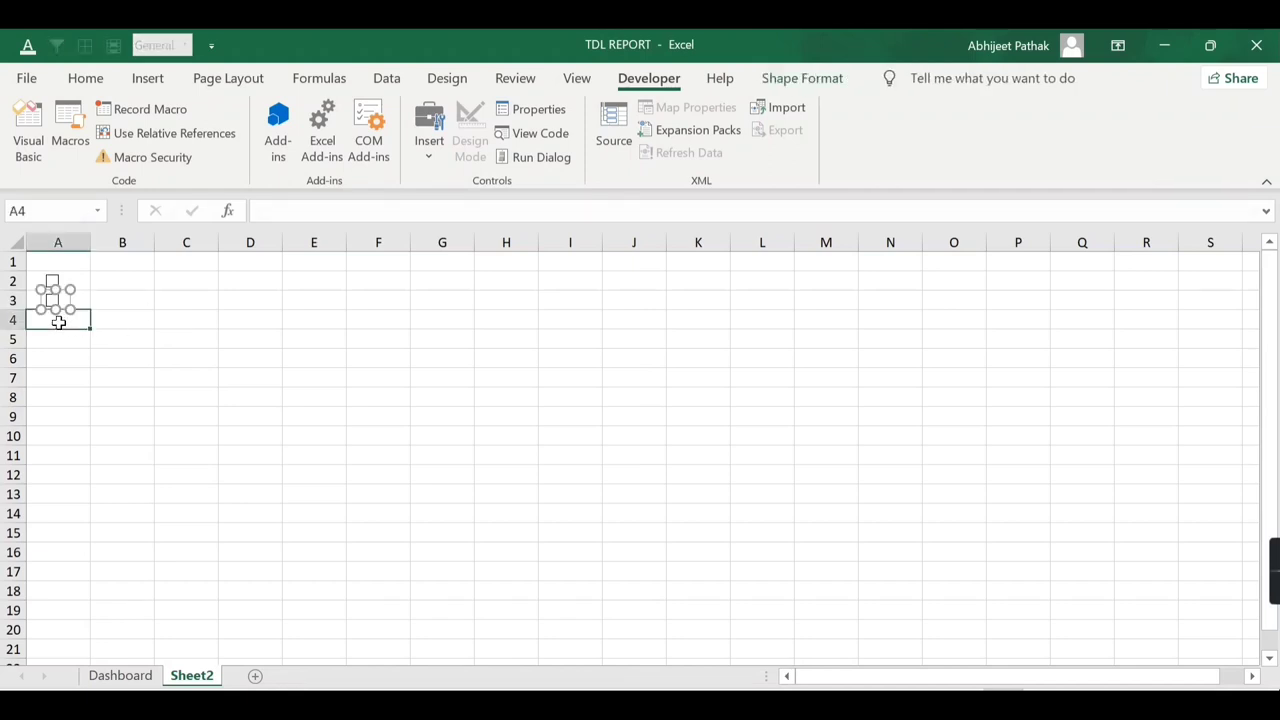
{"action": "key", "text": "ctrl+v"}
{"action": "left_click", "coordinate": [58, 339]}
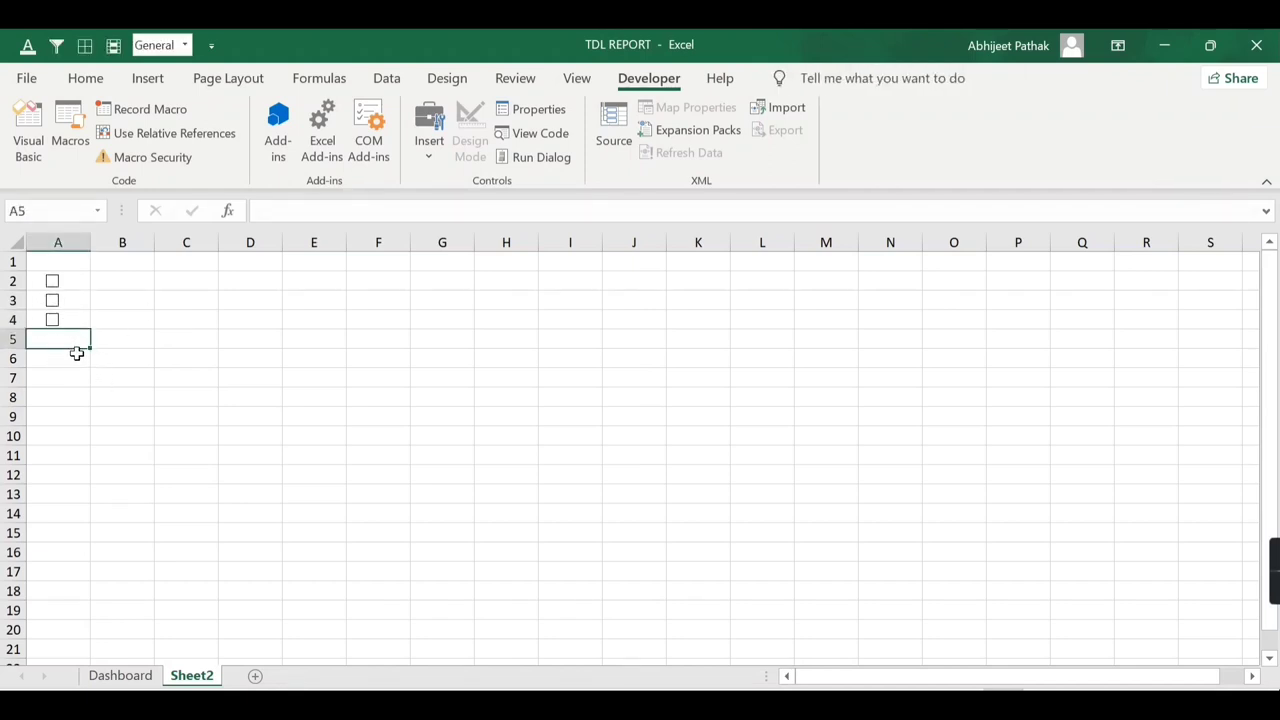
{"action": "key", "text": "ctrl+v"}
{"action": "left_click", "coordinate": [60, 364]}
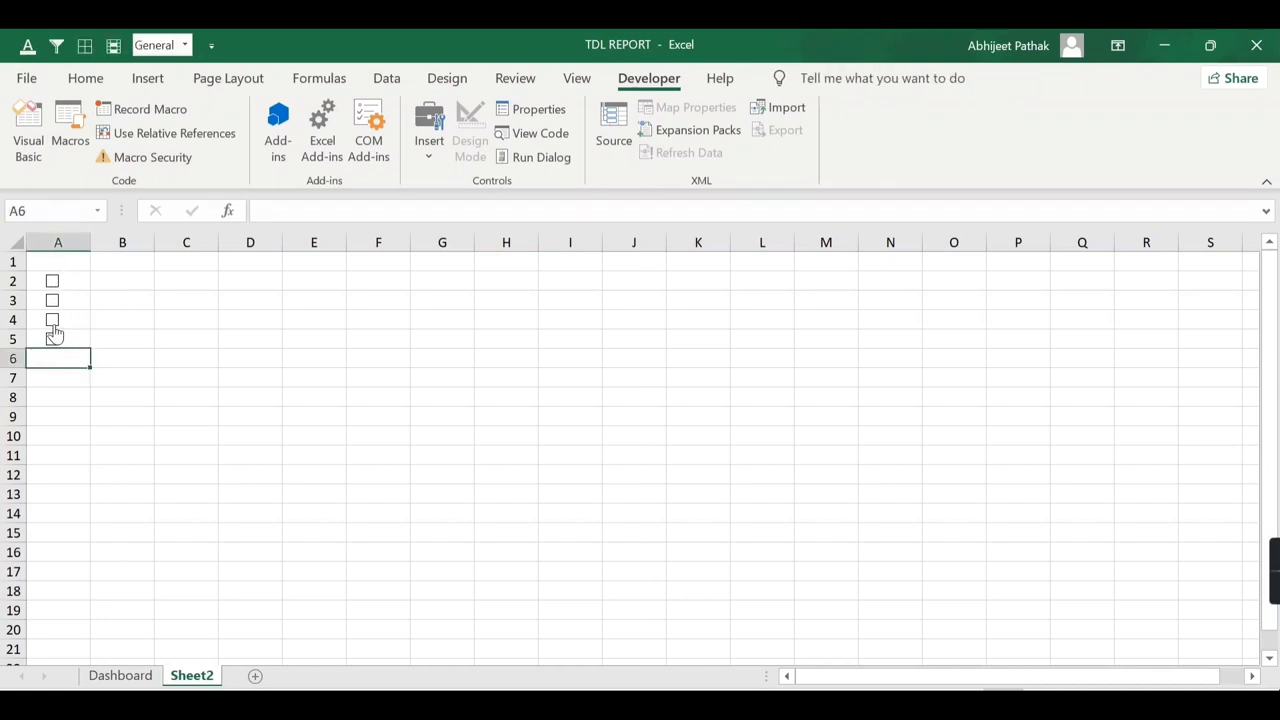
{"action": "left_click", "coordinate": [124, 281]}
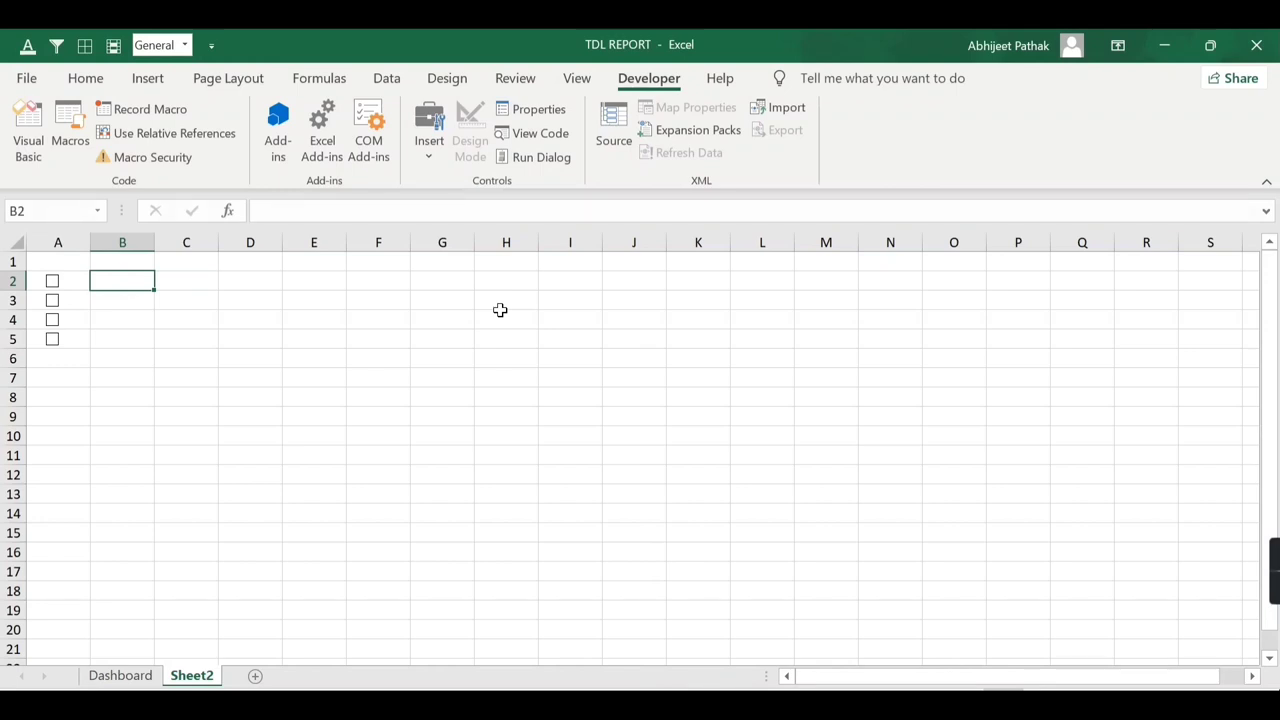
- Enter MIS REPORT, ATTENDANCE SHEET, WEEKLY REPORT and PRESENTATION in B2:B5, then autofit column B
{"action": "type", "text": "MIS REPORT"}
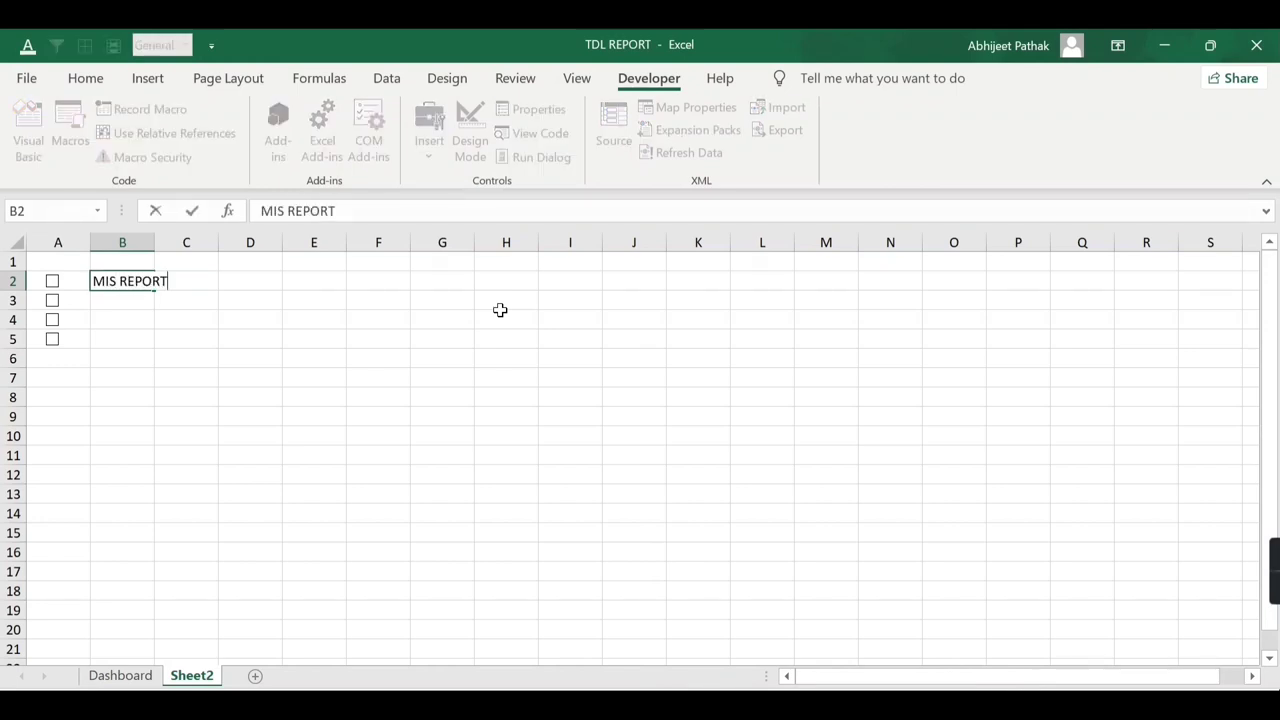
{"action": "key", "text": "Return"}
{"action": "type", "text": "ATTE"}
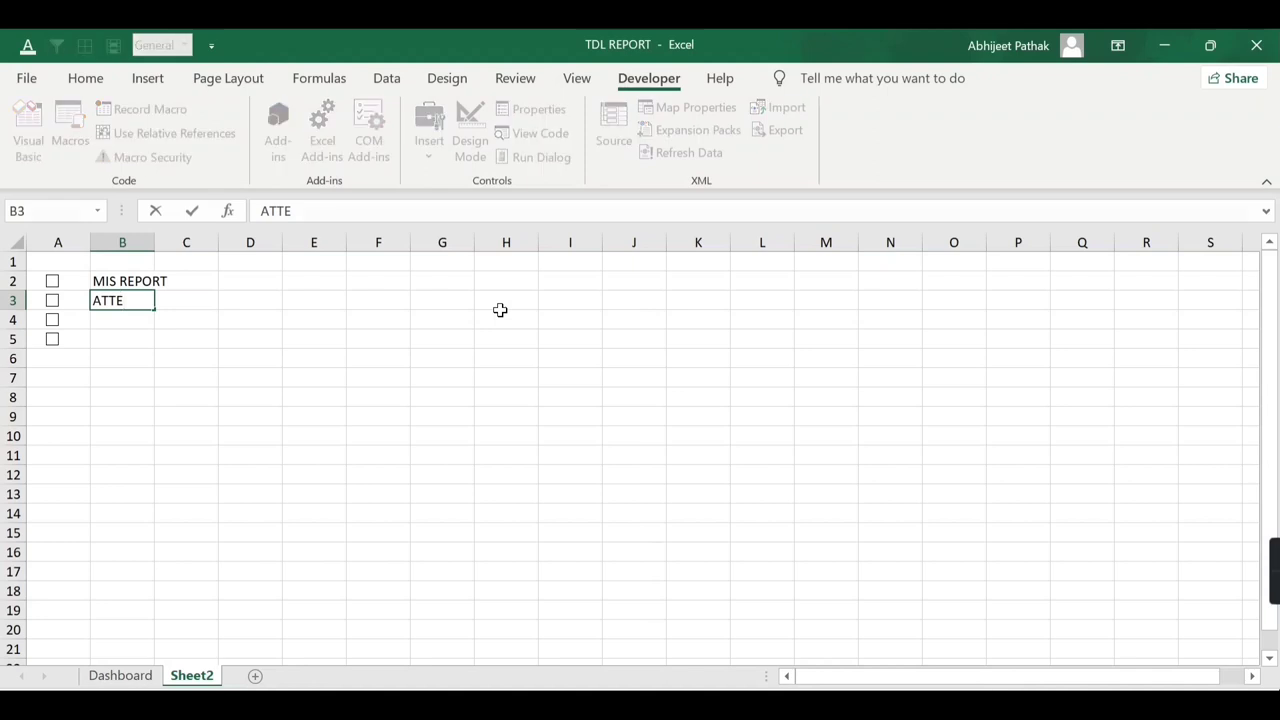
{"action": "type", "text": "NDANCE SHEET"}
{"action": "key", "text": "Return"}
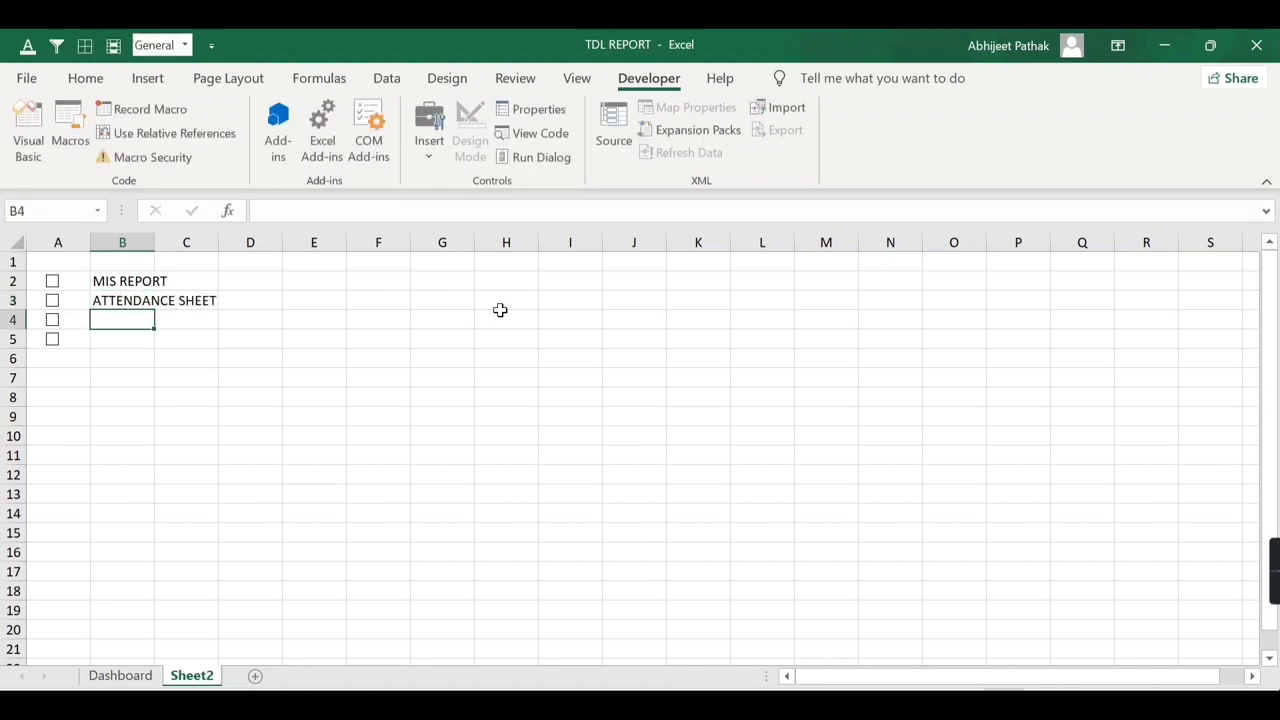
{"action": "type", "text": "WEEKLY REPORT"}
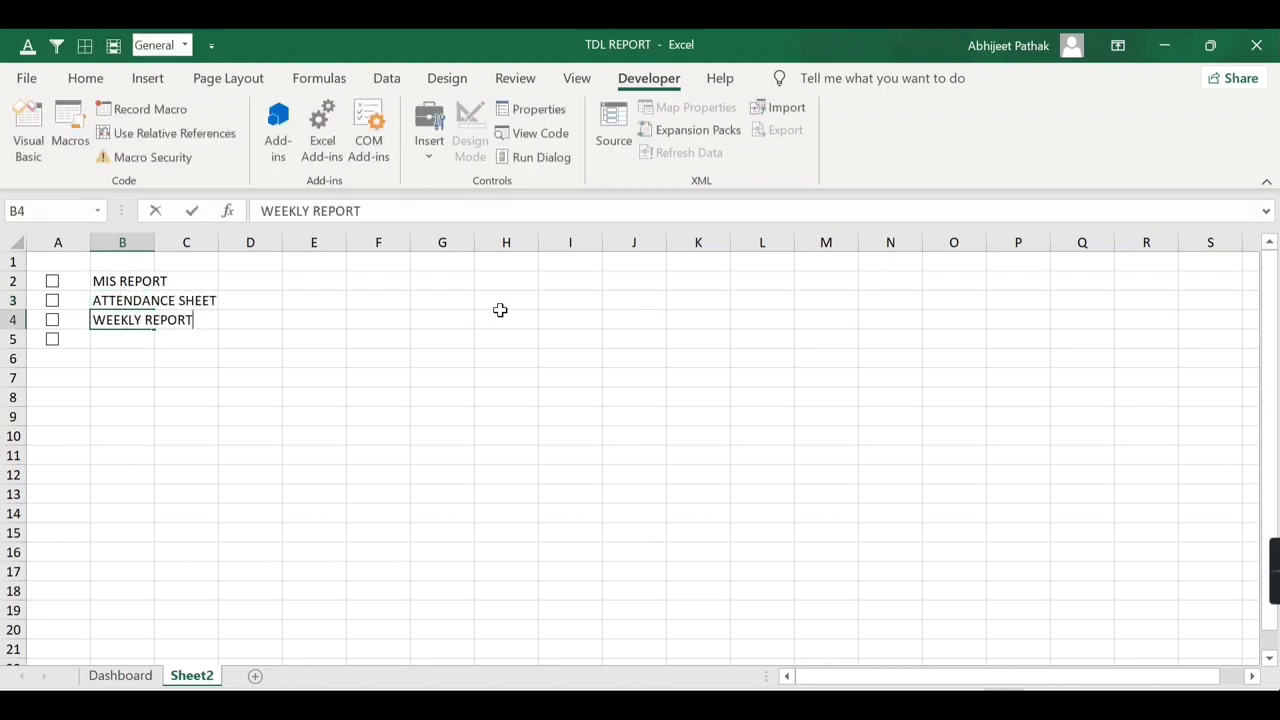
{"action": "key", "text": "Return"}
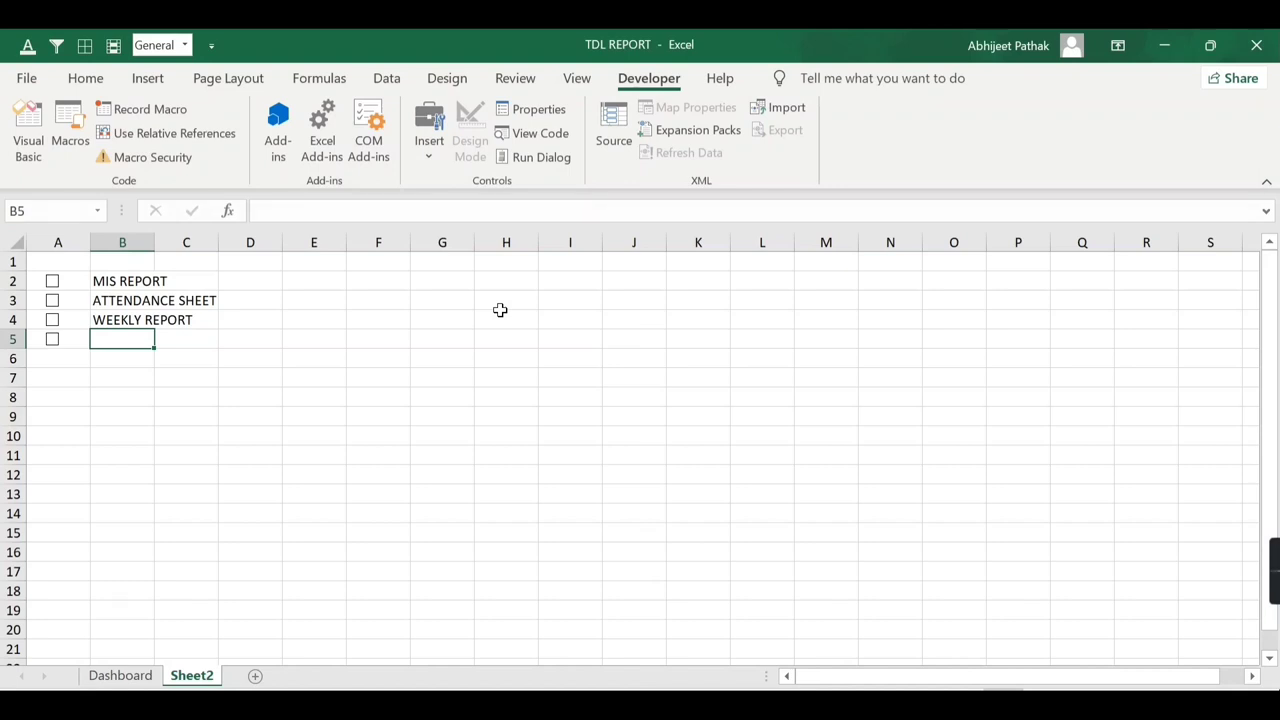
{"action": "type", "text": "PRES"}
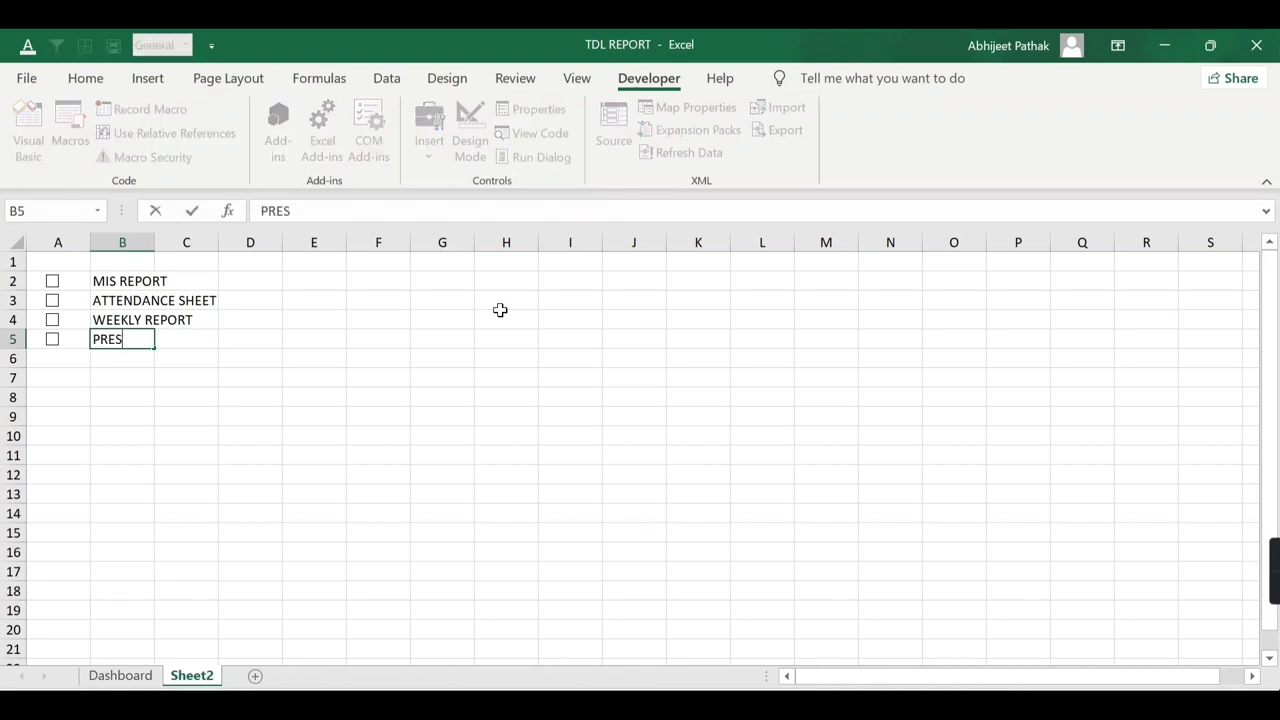
{"action": "type", "text": "ENTATION"}
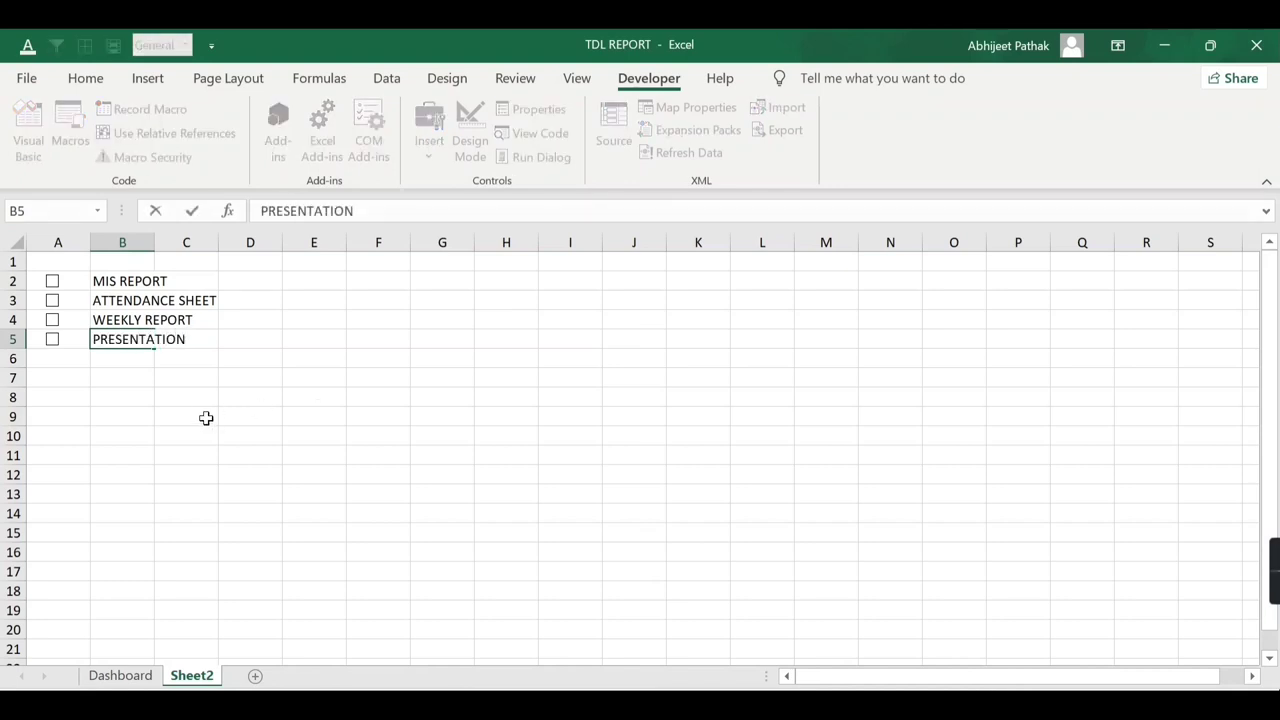
{"action": "left_click", "coordinate": [206, 417]}
{"action": "double_click", "coordinate": [155, 242]}
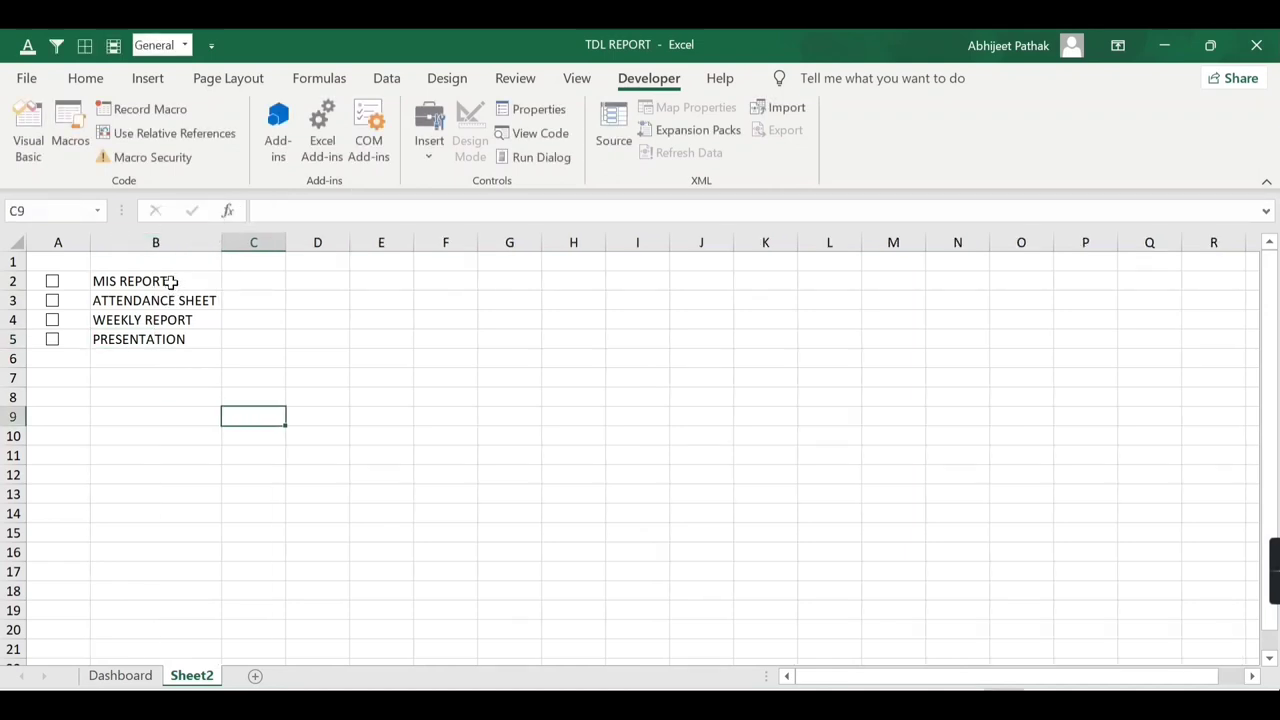
{"action": "left_click", "coordinate": [163, 282]}
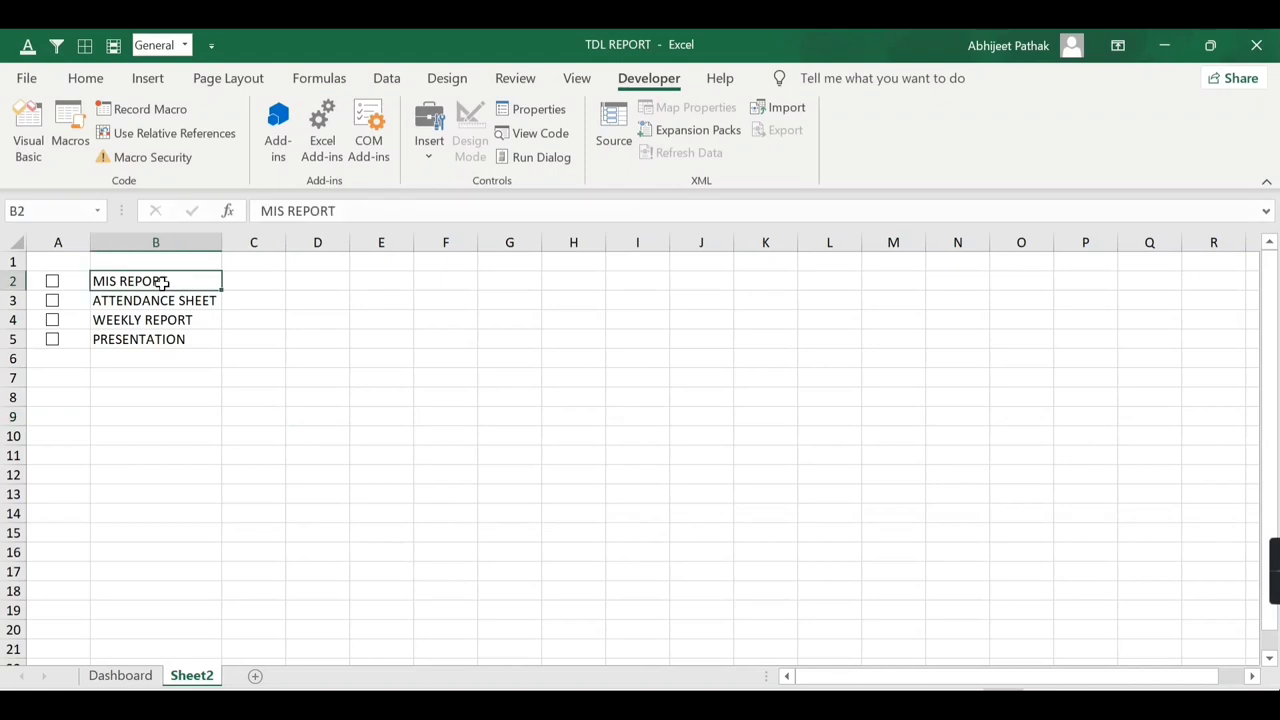
- Set the MIS REPORT checkbox's Format Control cell link to $H$2
{"action": "right_click", "coordinate": [54, 288]}
{"action": "left_click", "coordinate": [120, 509]}
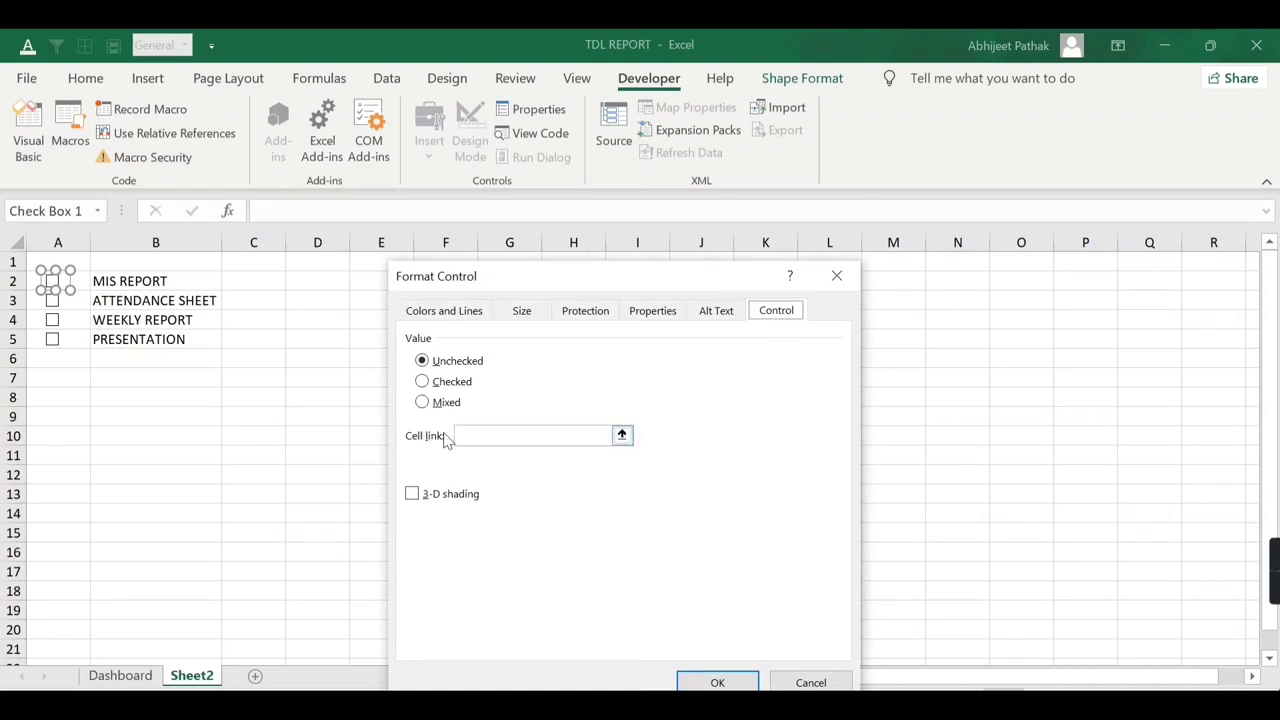
{"action": "left_click_drag", "start_coordinate": [560, 286], "coordinate": [573, 350]}
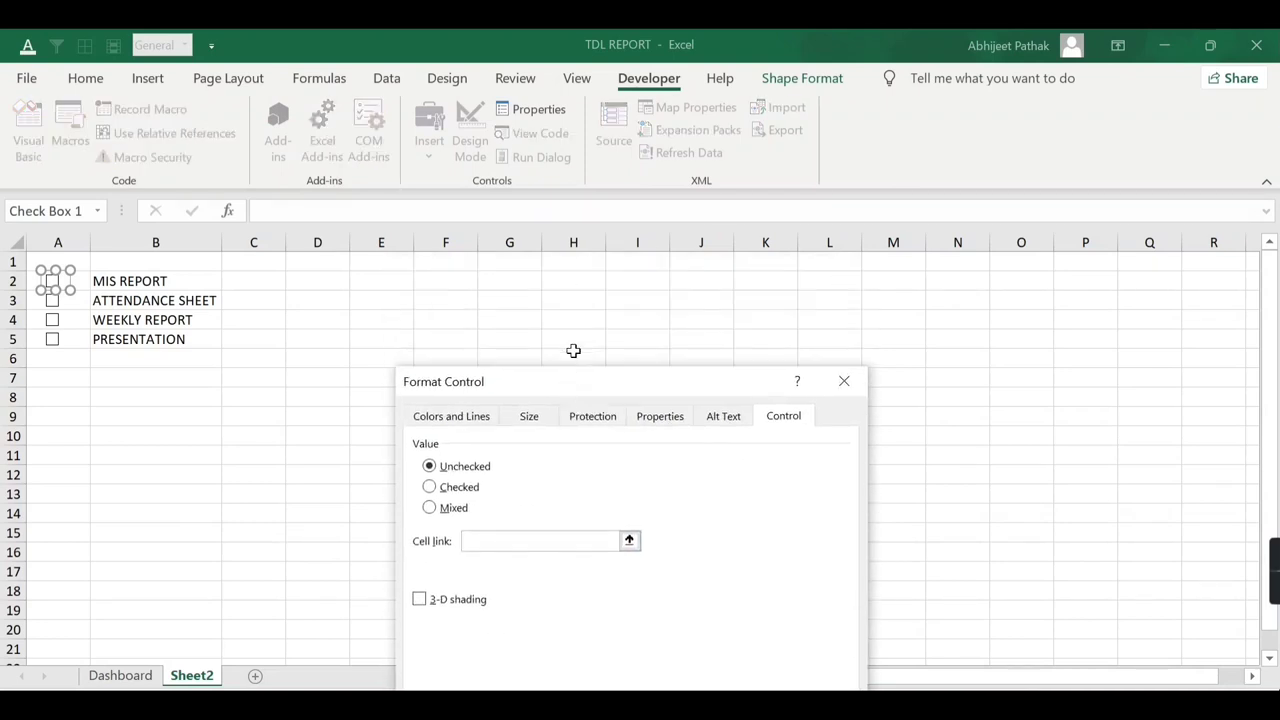
{"action": "left_click", "coordinate": [571, 282]}
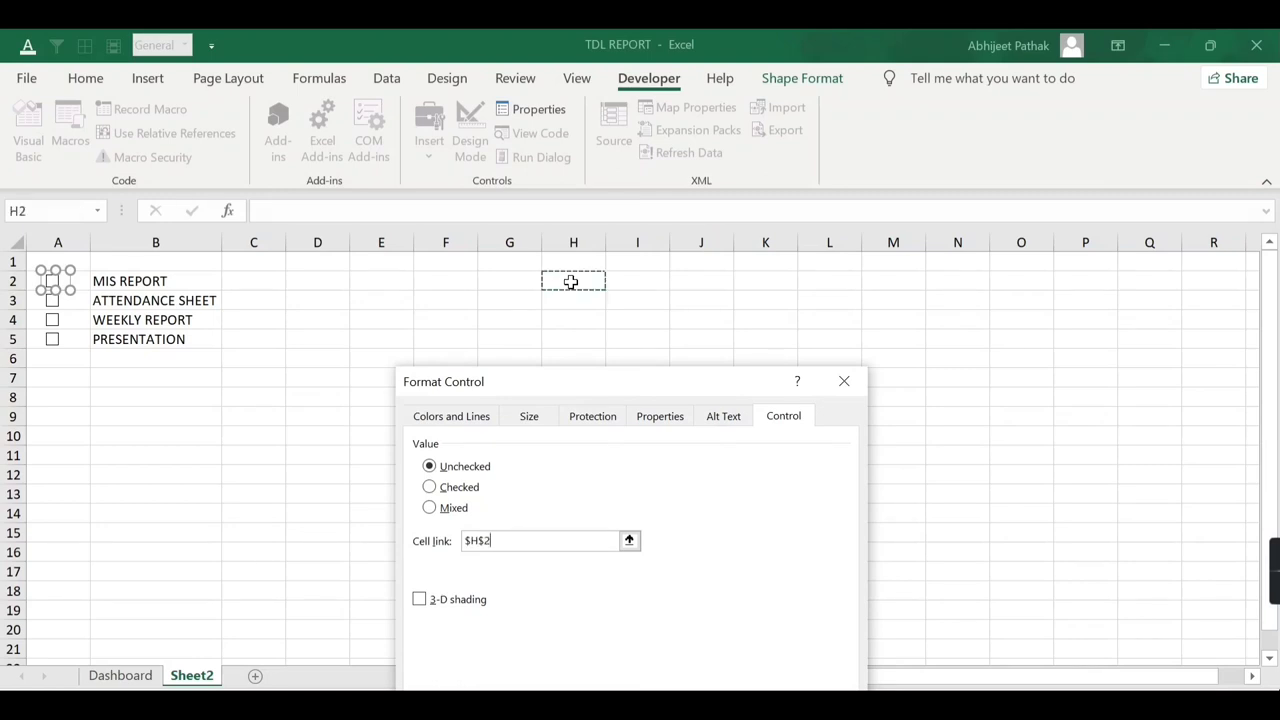
{"action": "left_click_drag", "start_coordinate": [550, 388], "coordinate": [512, 290]}
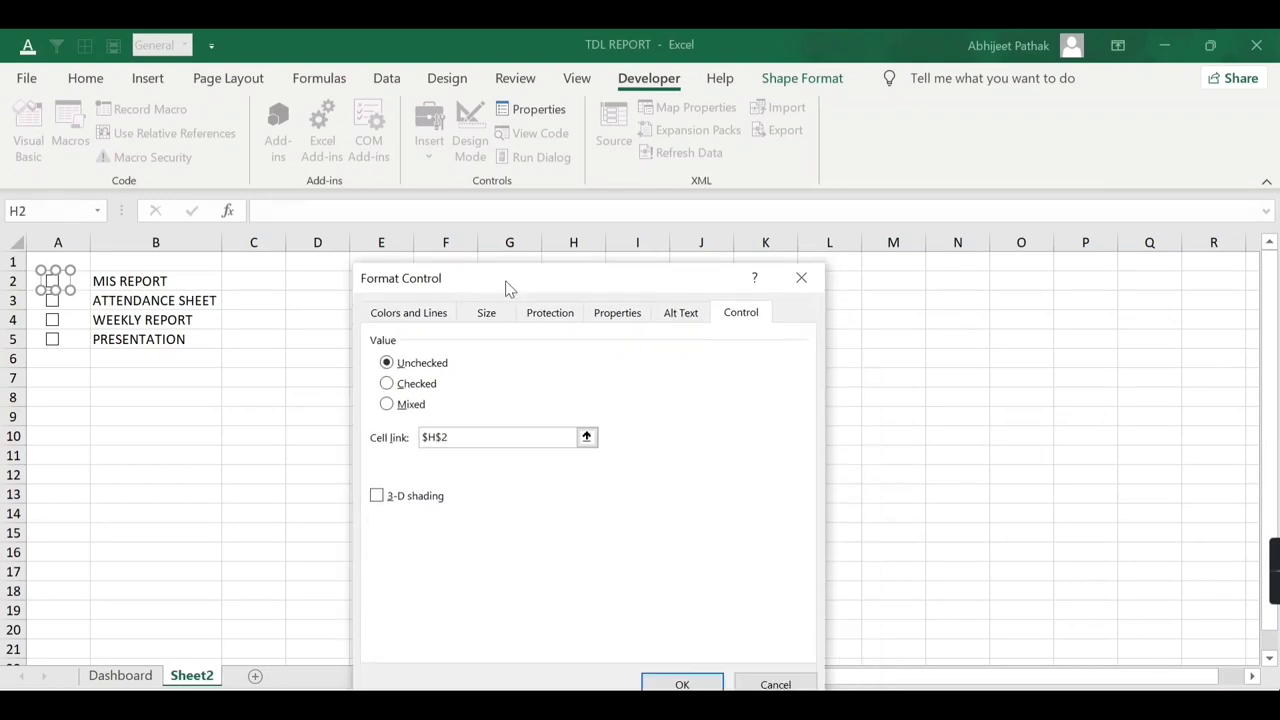
{"action": "left_click", "coordinate": [676, 680]}
{"action": "left_click", "coordinate": [78, 392]}
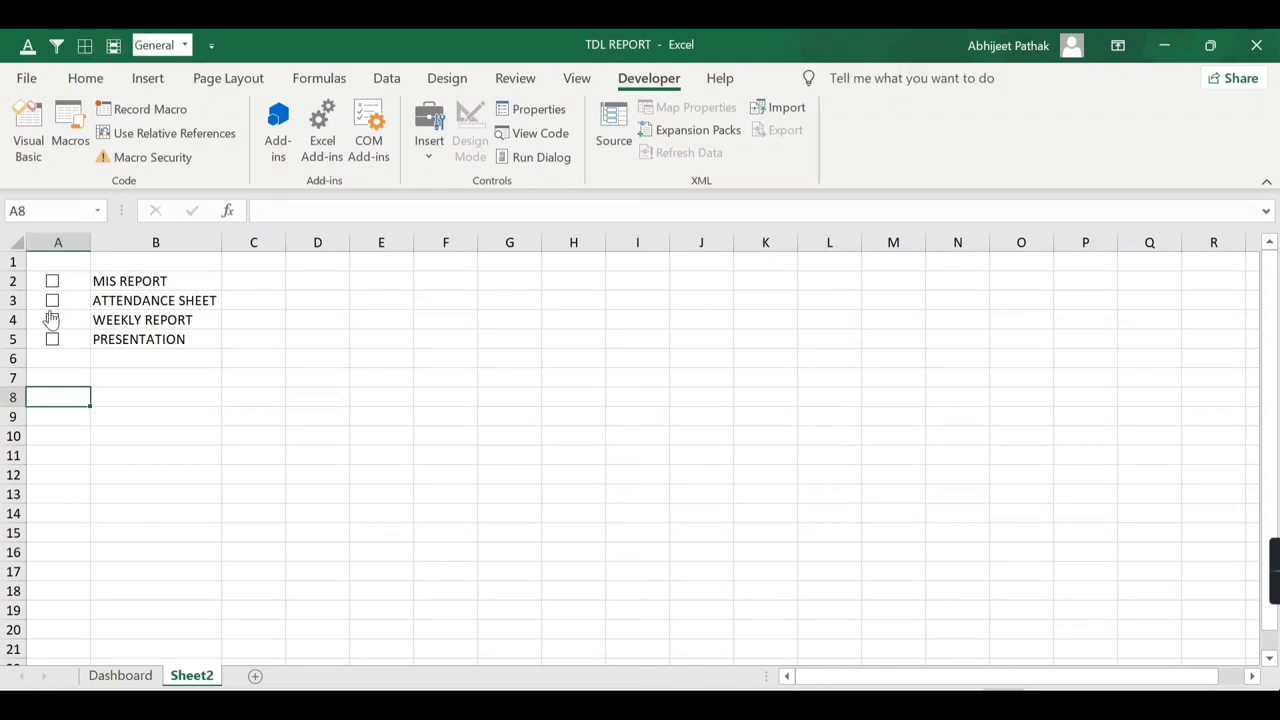
{"action": "left_click", "coordinate": [577, 280]}
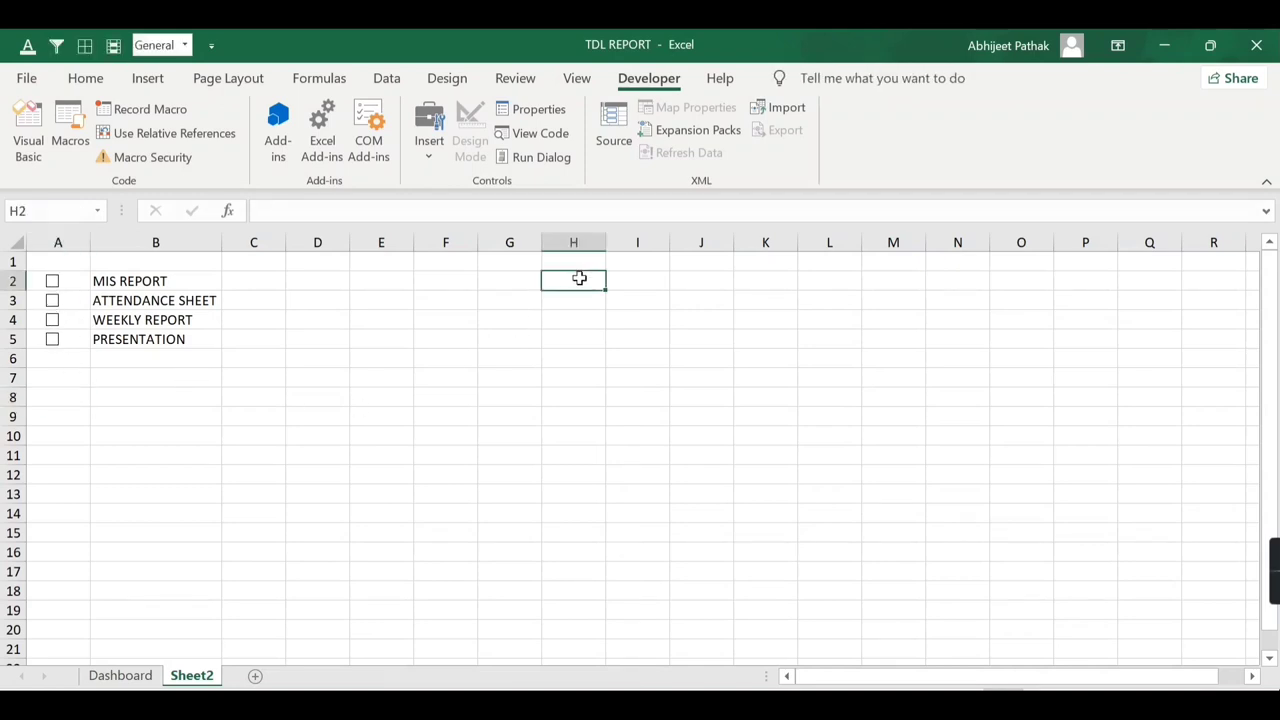
- Test the H2 link, then link the ATTENDANCE SHEET checkbox to H3
{"action": "left_click", "coordinate": [56, 285]}
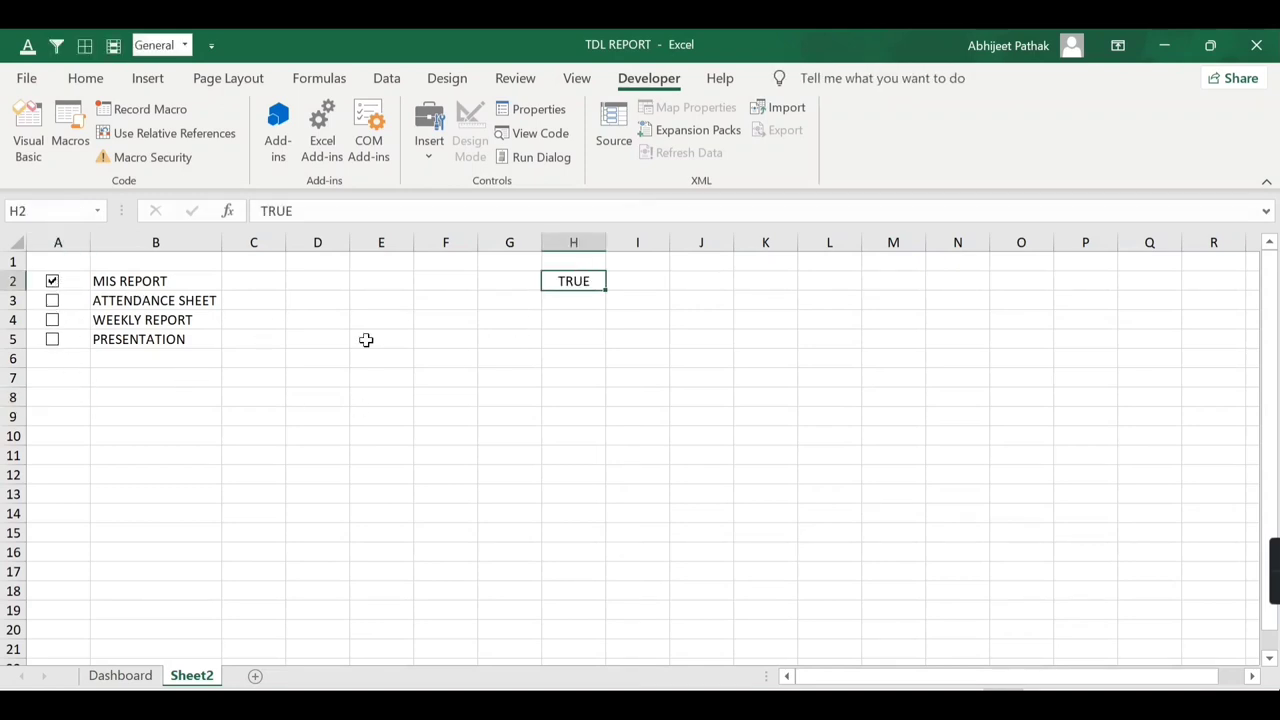
{"action": "left_click", "coordinate": [53, 284]}
{"action": "left_click_drag", "start_coordinate": [567, 284], "coordinate": [570, 344]}
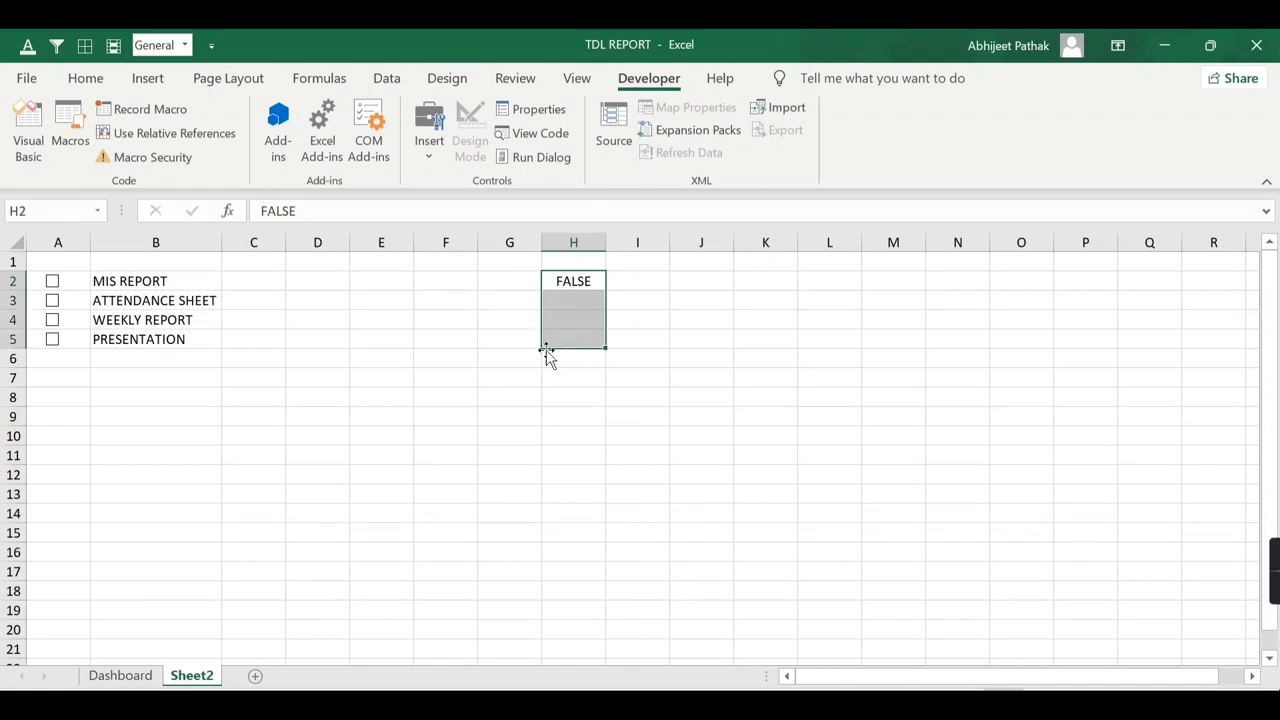
{"action": "right_click", "coordinate": [55, 307]}
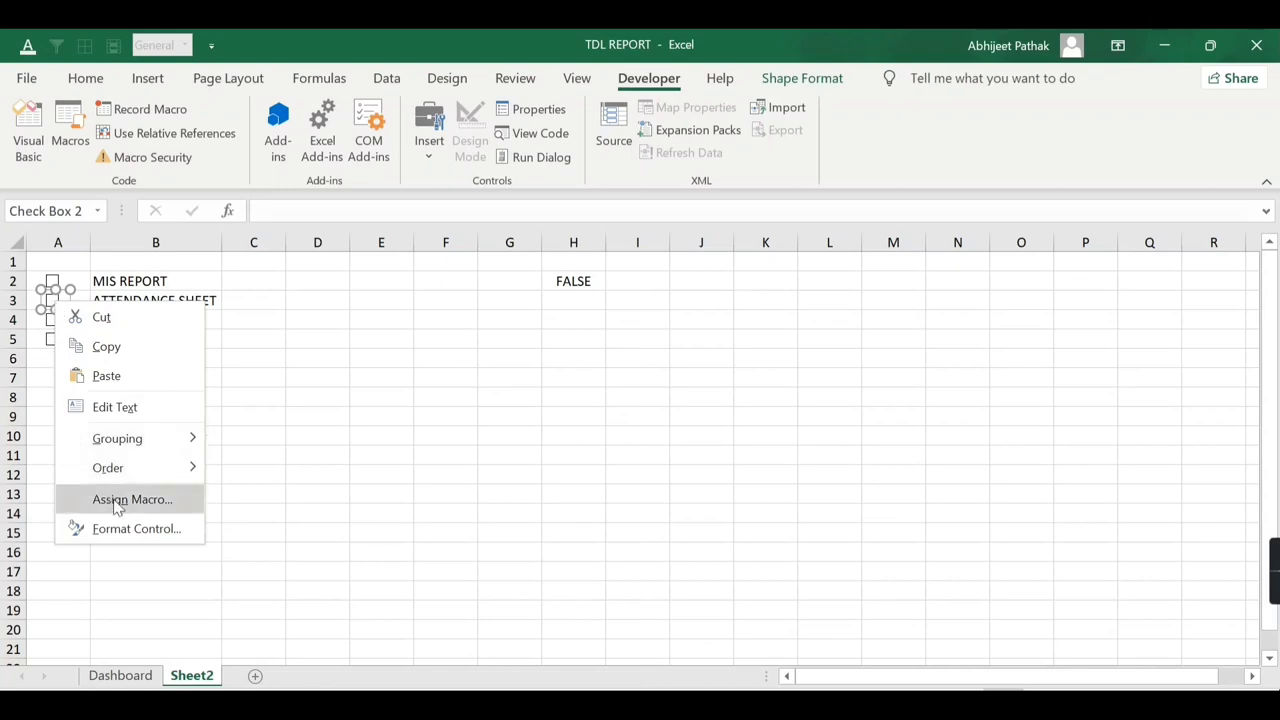
{"action": "left_click", "coordinate": [136, 528]}
{"action": "left_click", "coordinate": [573, 300]}
{"action": "left_click", "coordinate": [690, 659]}
- Link the WEEKLY REPORT and PRESENTATION checkboxes to H4 and H5
{"action": "right_click", "coordinate": [55, 320]}
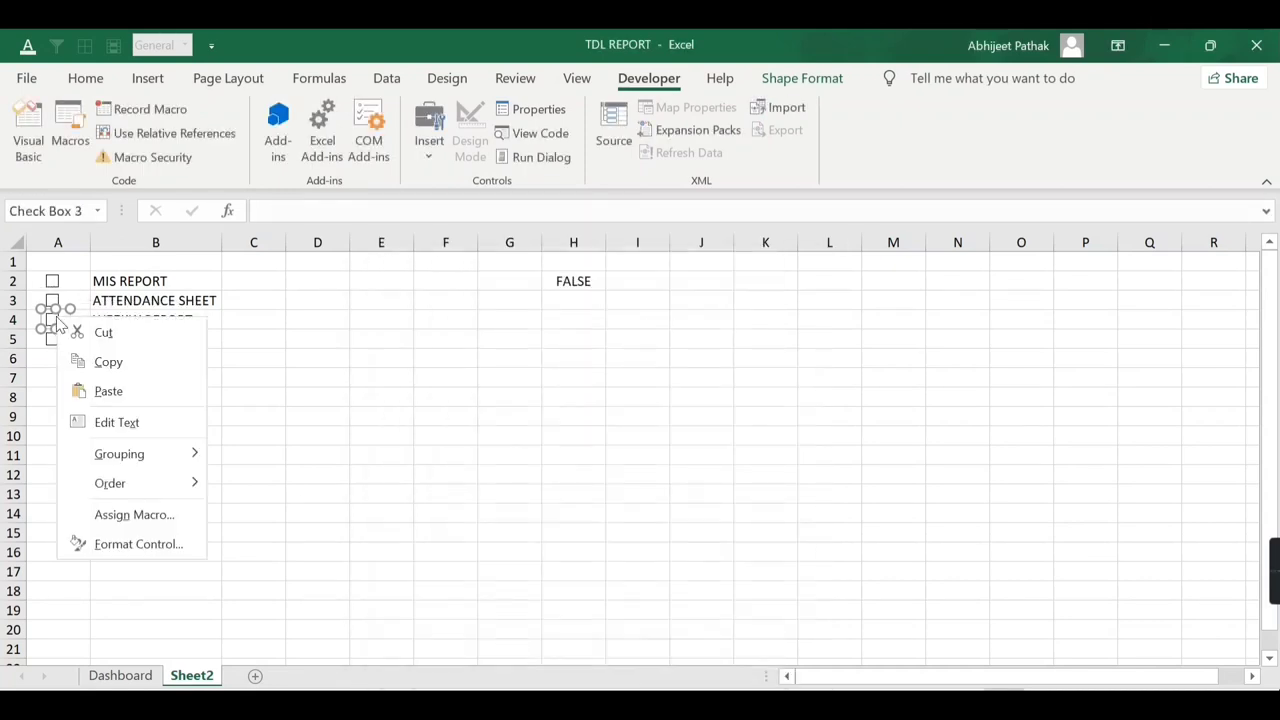
{"action": "left_click", "coordinate": [137, 540]}
{"action": "left_click_drag", "start_coordinate": [560, 253], "coordinate": [575, 338]}
{"action": "left_click", "coordinate": [575, 338]}
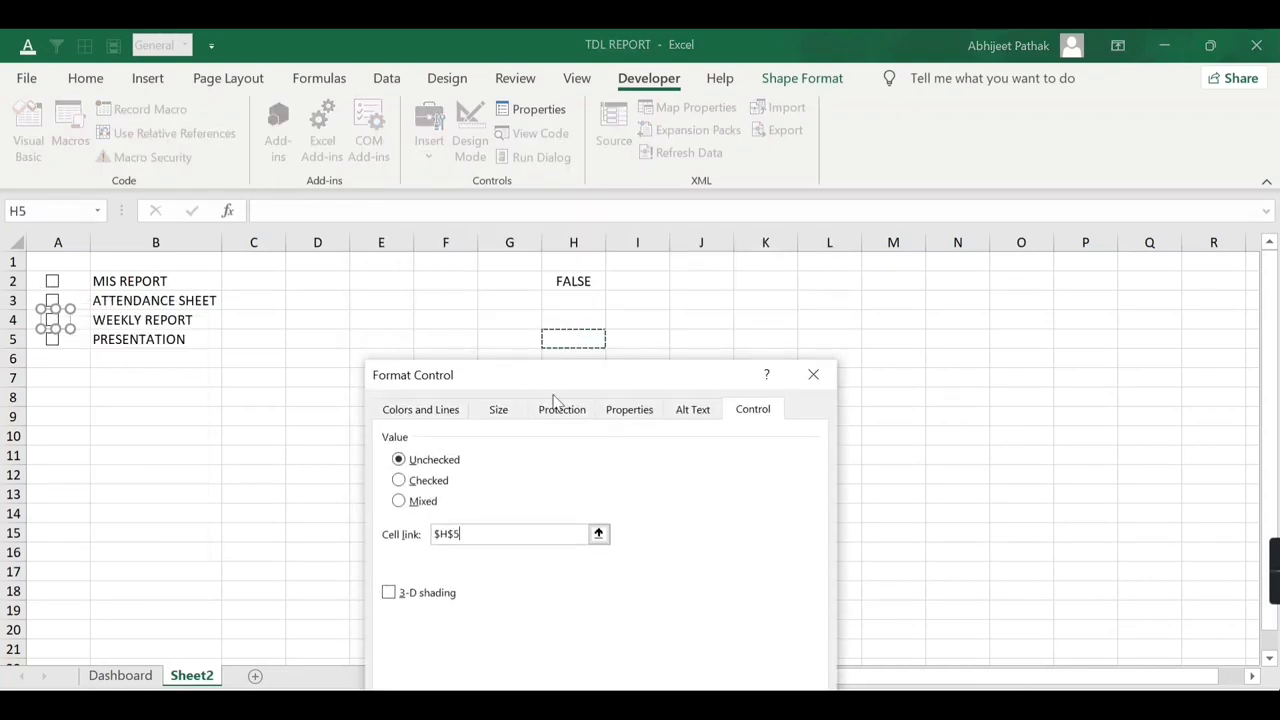
{"action": "left_click", "coordinate": [137, 571]}
{"action": "left_click_drag", "start_coordinate": [643, 280], "coordinate": [756, 401]}
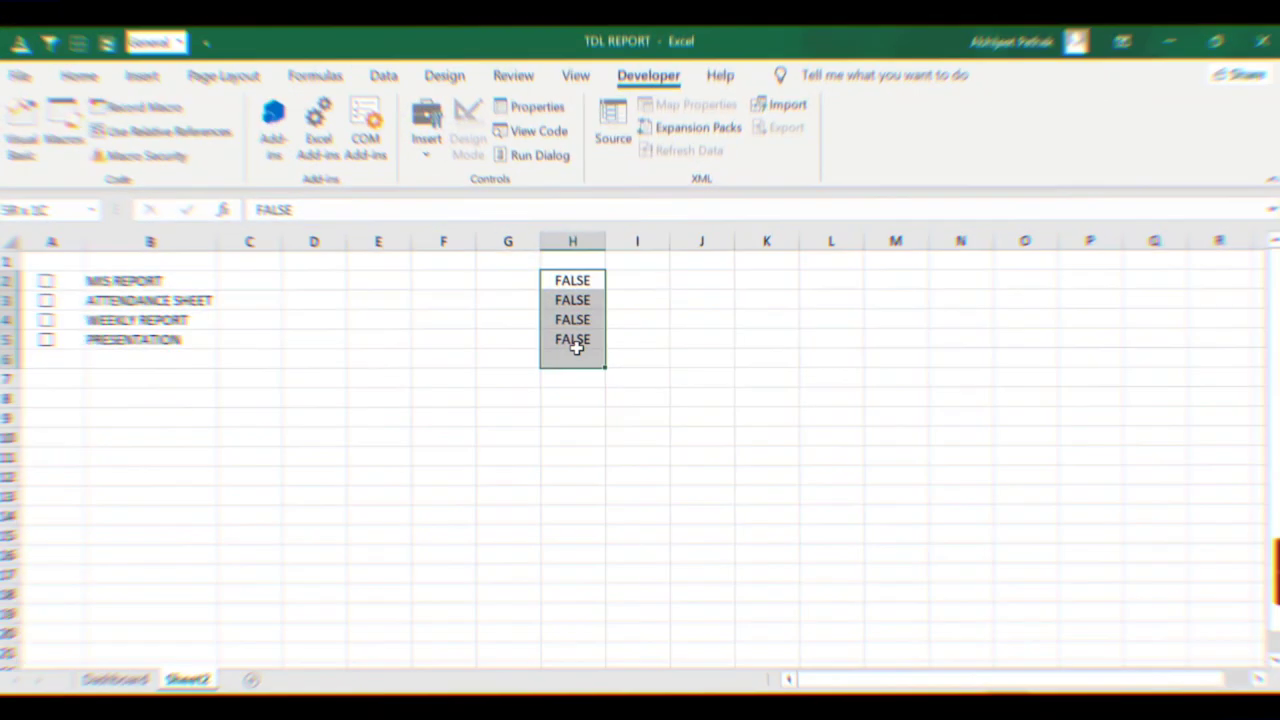
- Tick all four task checkboxes so H2:H5 show TRUE
{"action": "left_click", "coordinate": [52, 281]}
{"action": "left_click", "coordinate": [52, 300]}
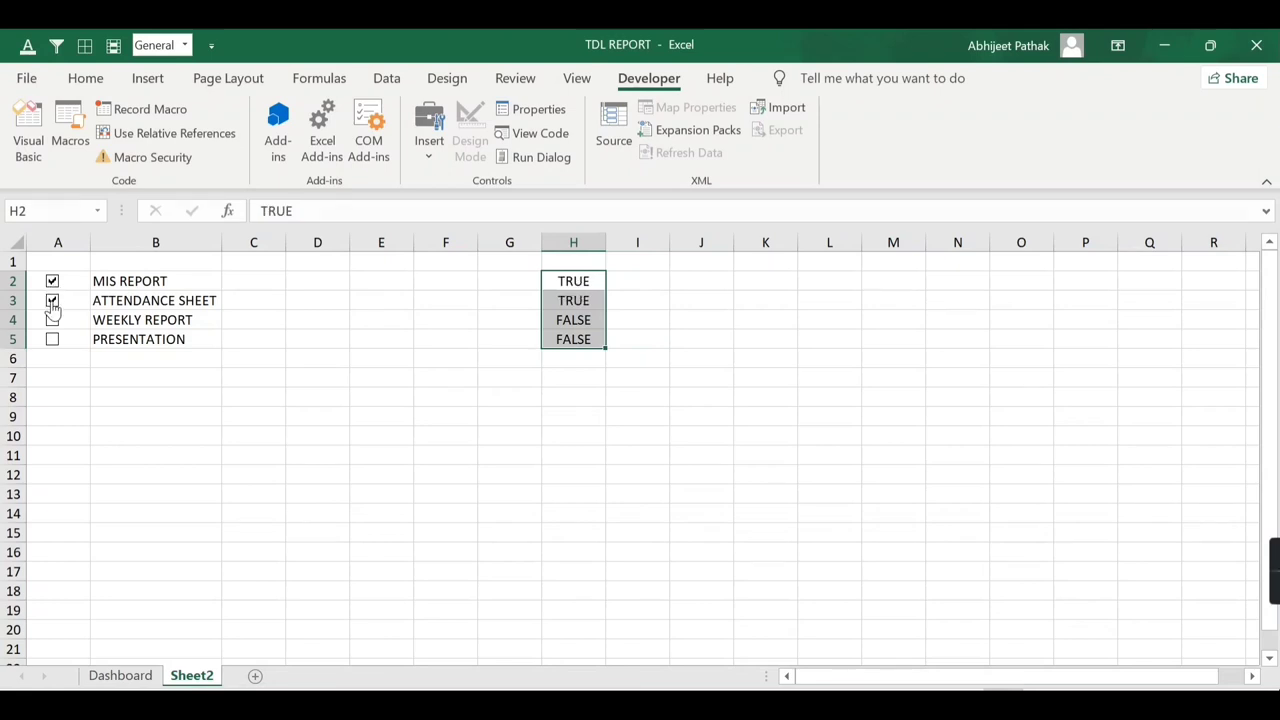
{"action": "left_click", "coordinate": [52, 320]}
{"action": "left_click", "coordinate": [52, 340]}
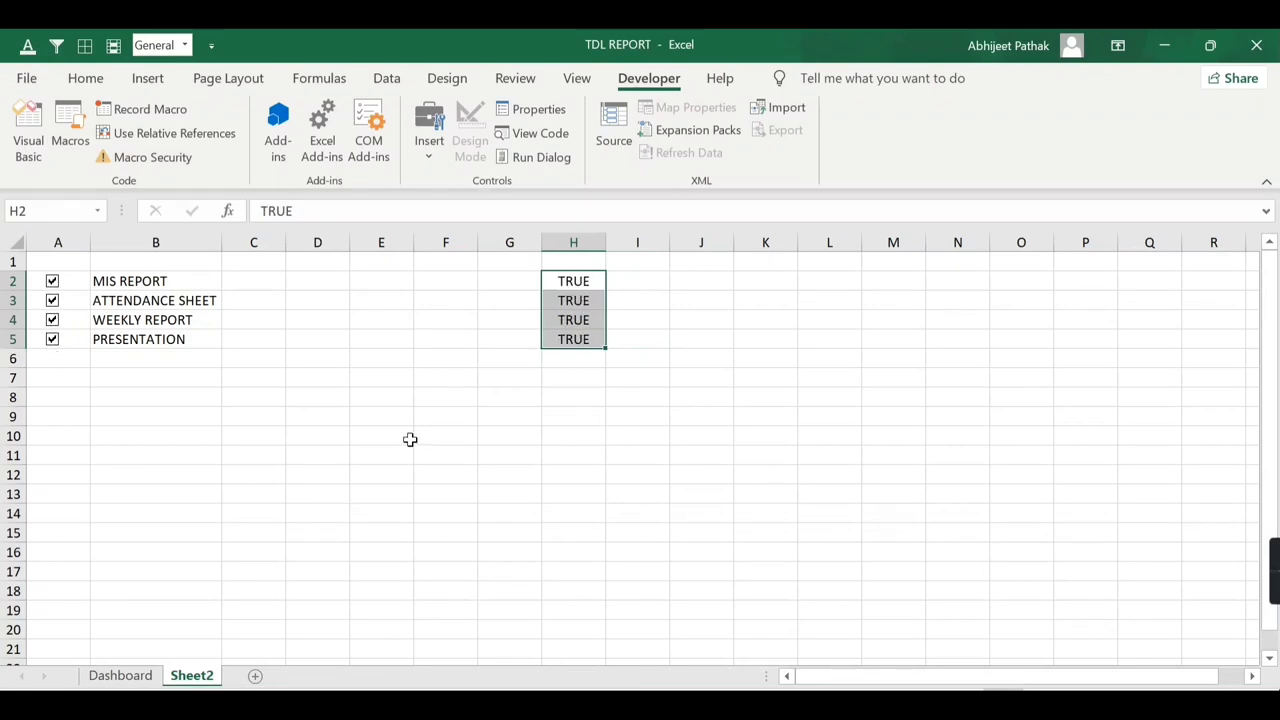
{"action": "left_click", "coordinate": [462, 398]}
{"action": "left_click_drag", "start_coordinate": [563, 281], "coordinate": [578, 340]}
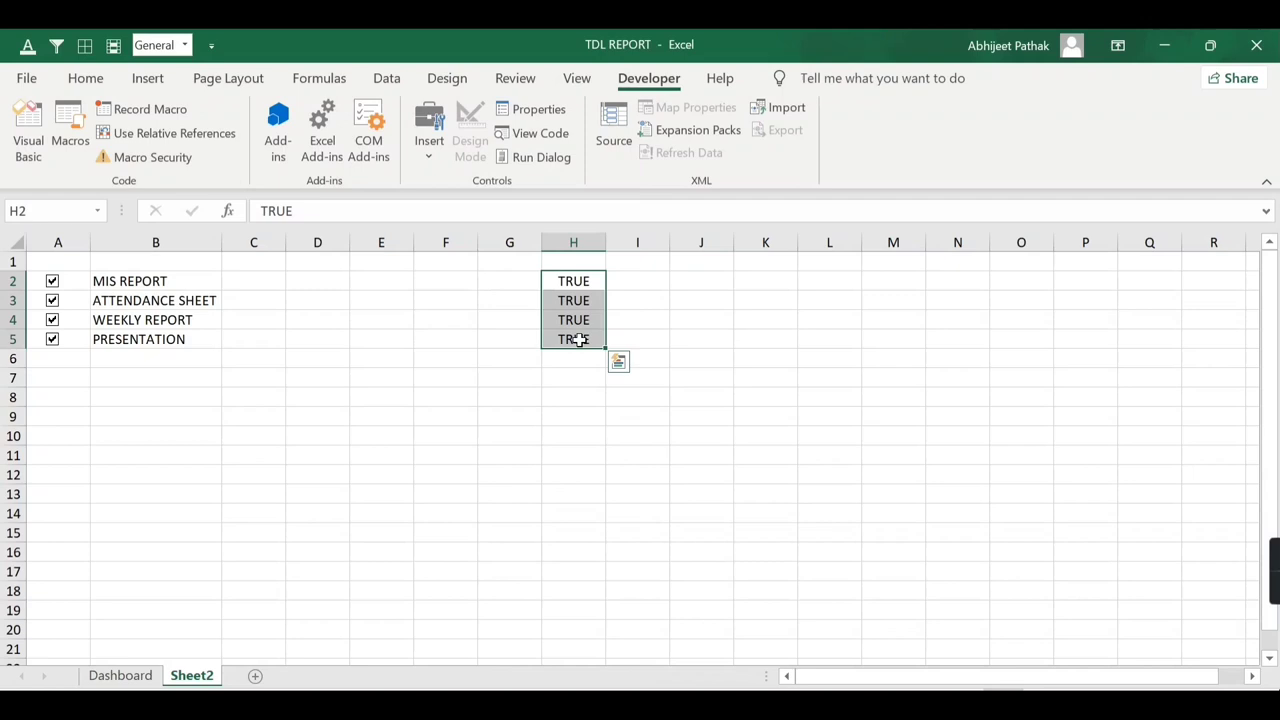
{"action": "left_click", "coordinate": [630, 282]}
- Enter =IF(H2=TRUE,1,0) in I2, fill it down to I5, and test with MIS REPORT
{"action": "type", "text": "="}
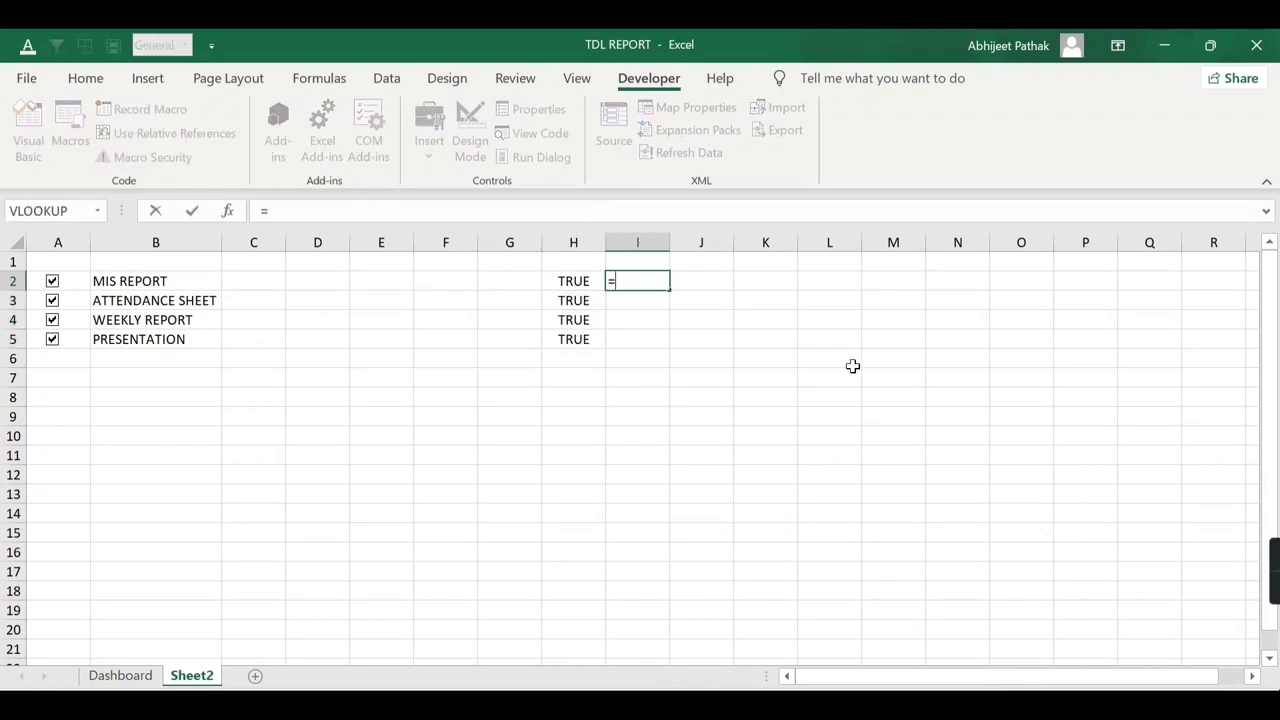
{"action": "type", "text": "I"}
{"action": "key", "text": "Tab"}
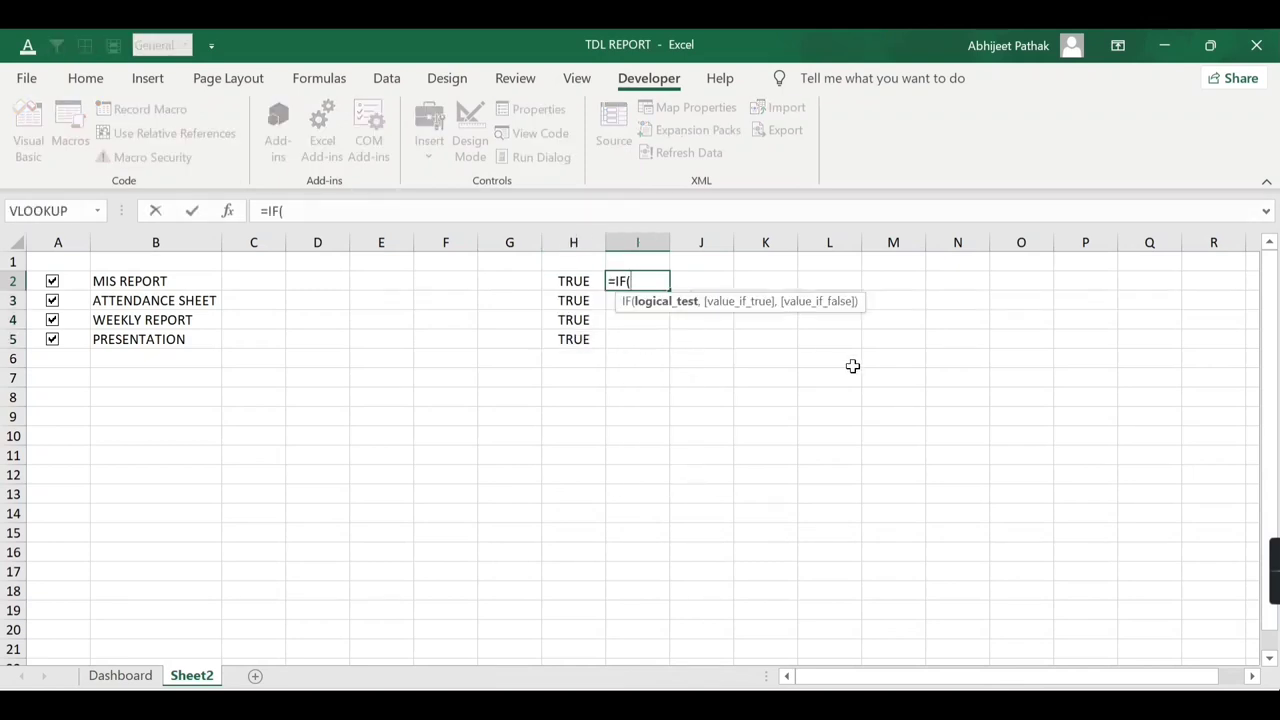
{"action": "key", "text": "Left"}
{"action": "type", "text": "=T"}
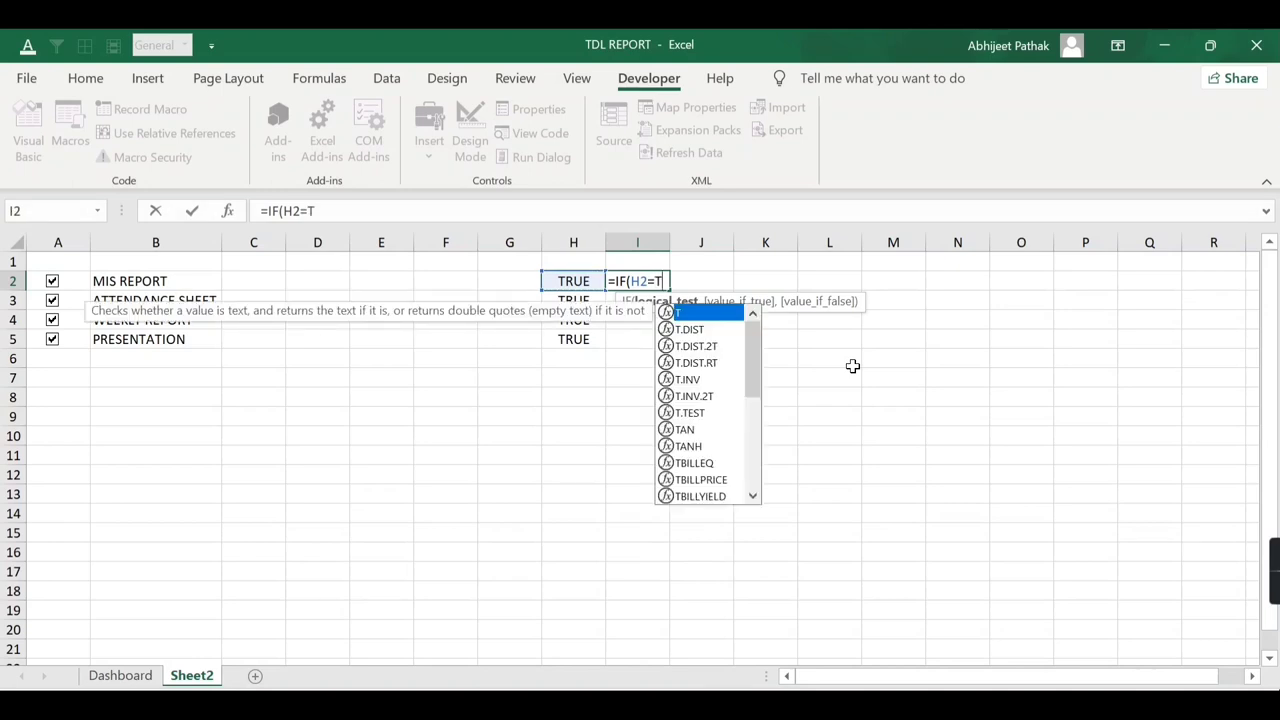
{"action": "type", "text": "RUE,1"}
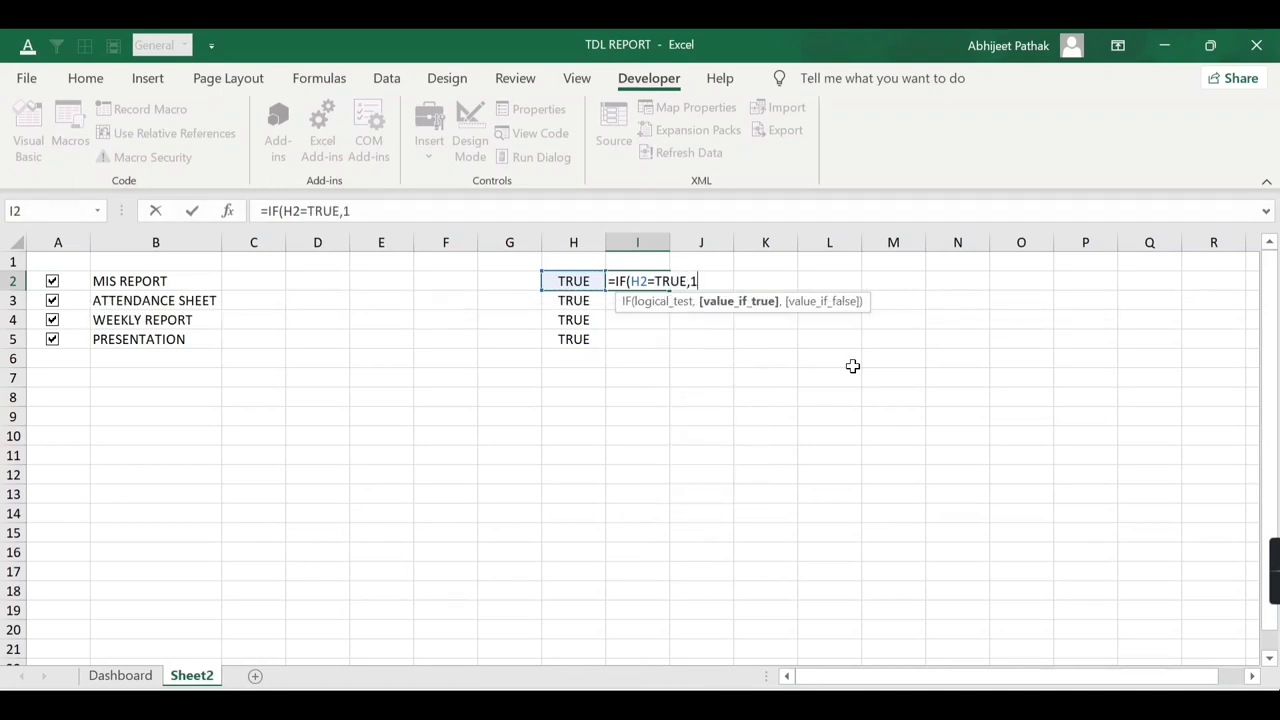
{"action": "type", "text": ",0"}
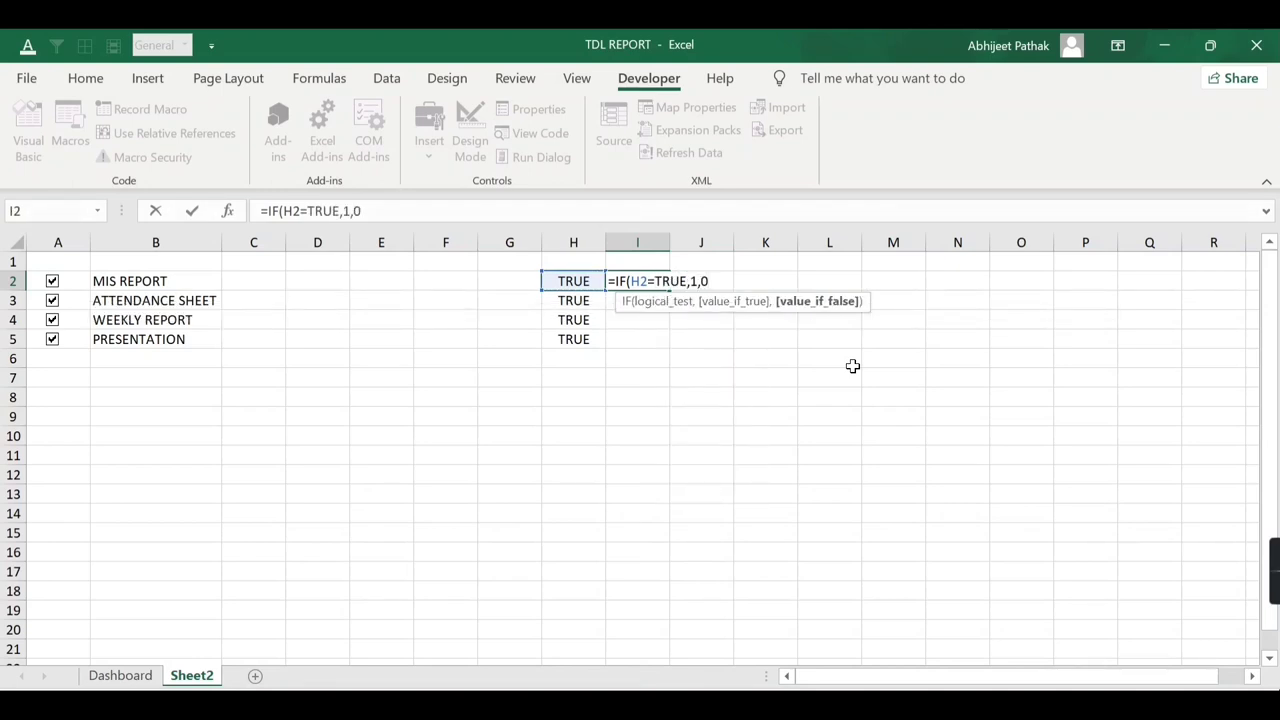
{"action": "type", "text": ")"}
{"action": "key", "text": "Return"}
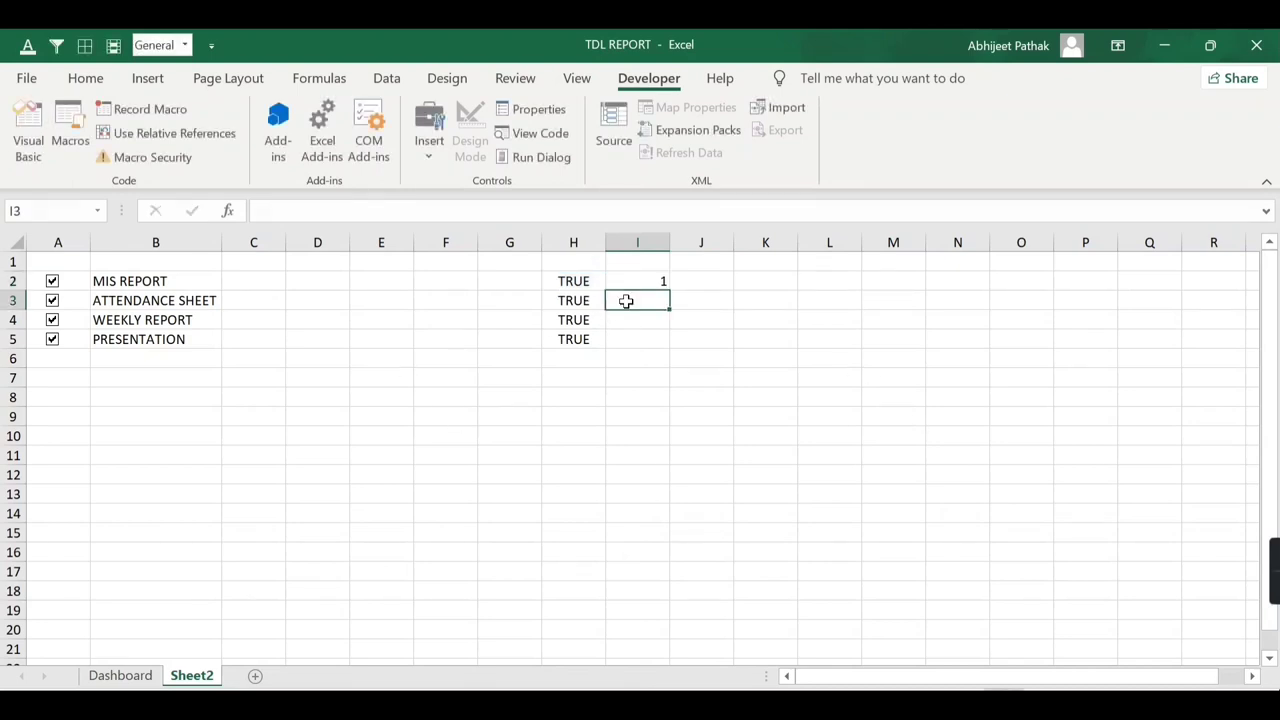
{"action": "left_click", "coordinate": [640, 282]}
{"action": "left_click_drag", "start_coordinate": [668, 290], "coordinate": [668, 345]}
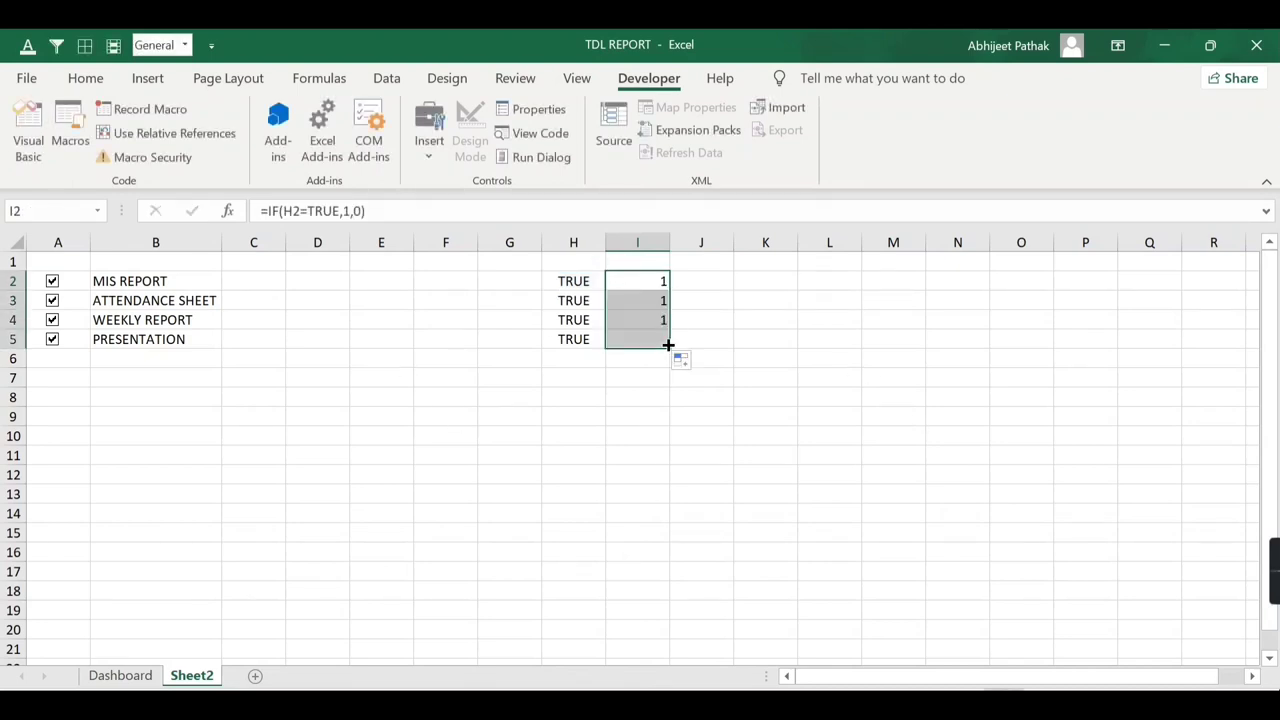
{"action": "left_click", "coordinate": [53, 286]}
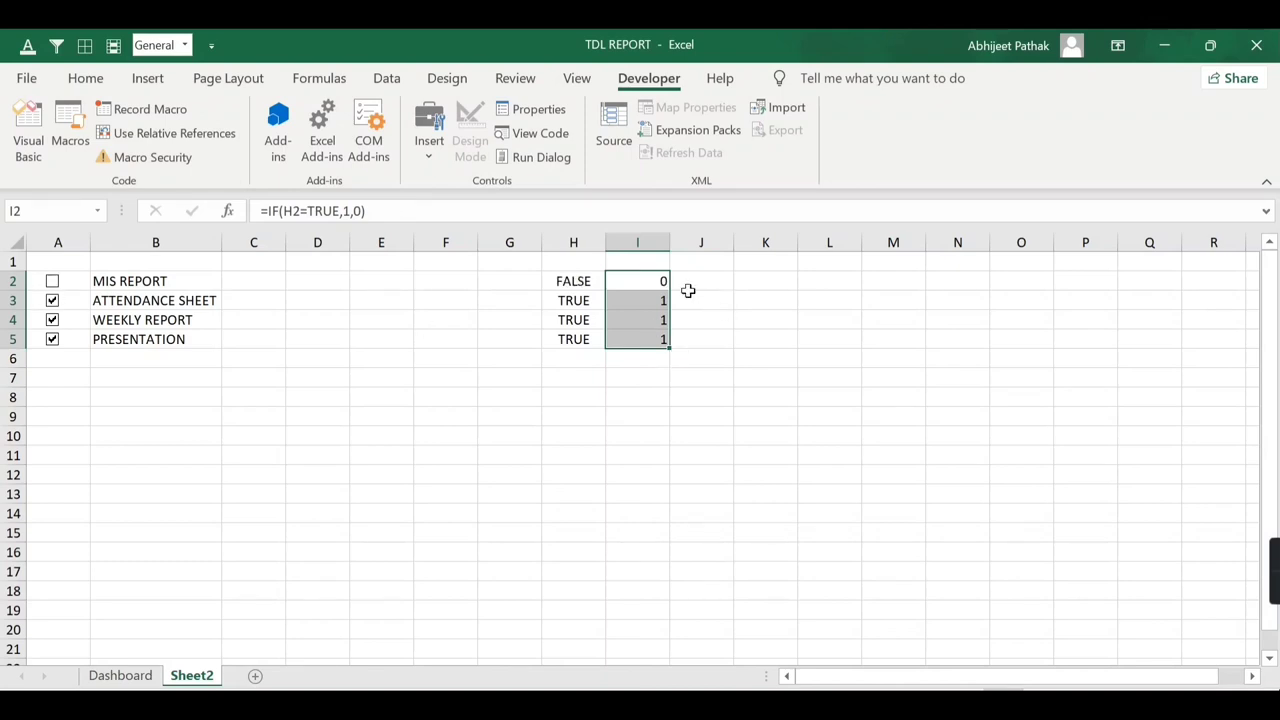
{"action": "left_click", "coordinate": [53, 283]}
{"action": "left_click_drag", "start_coordinate": [640, 284], "coordinate": [634, 334]}
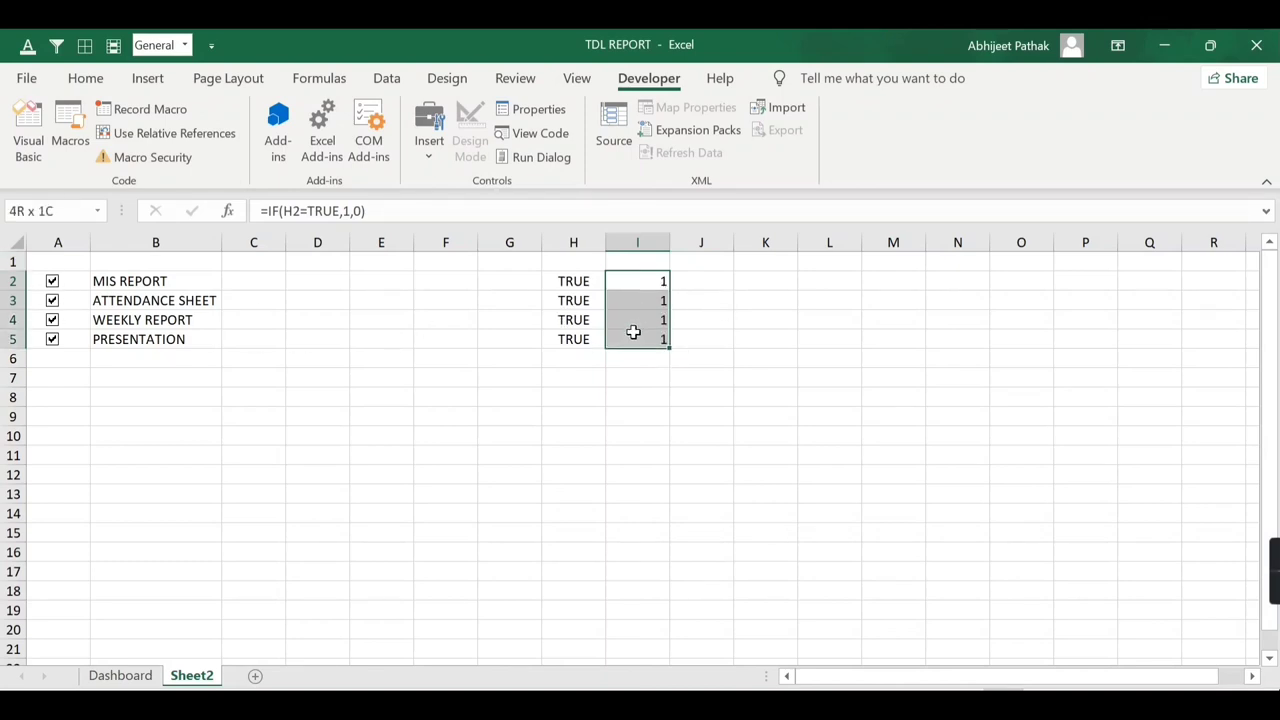
- Enter =SUM(I2:I5)/4 in J2 and apply Percent Style
{"action": "left_click", "coordinate": [709, 281]}
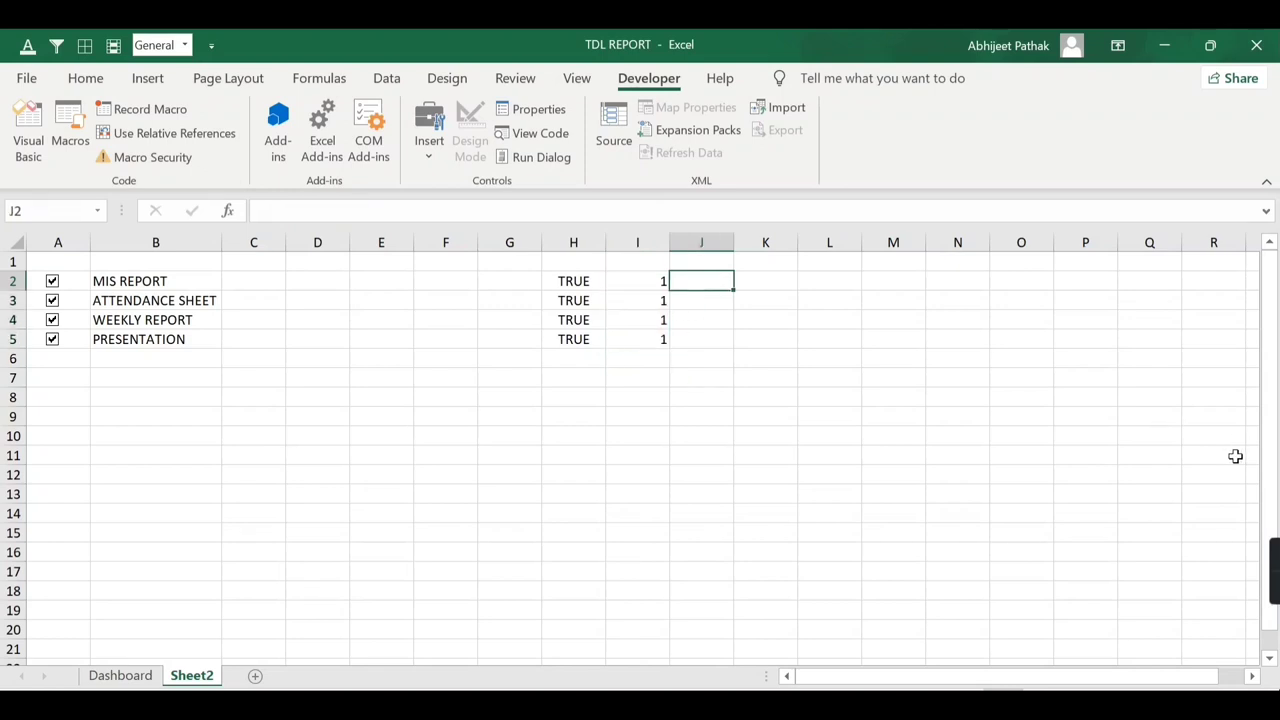
{"action": "type", "text": "="}
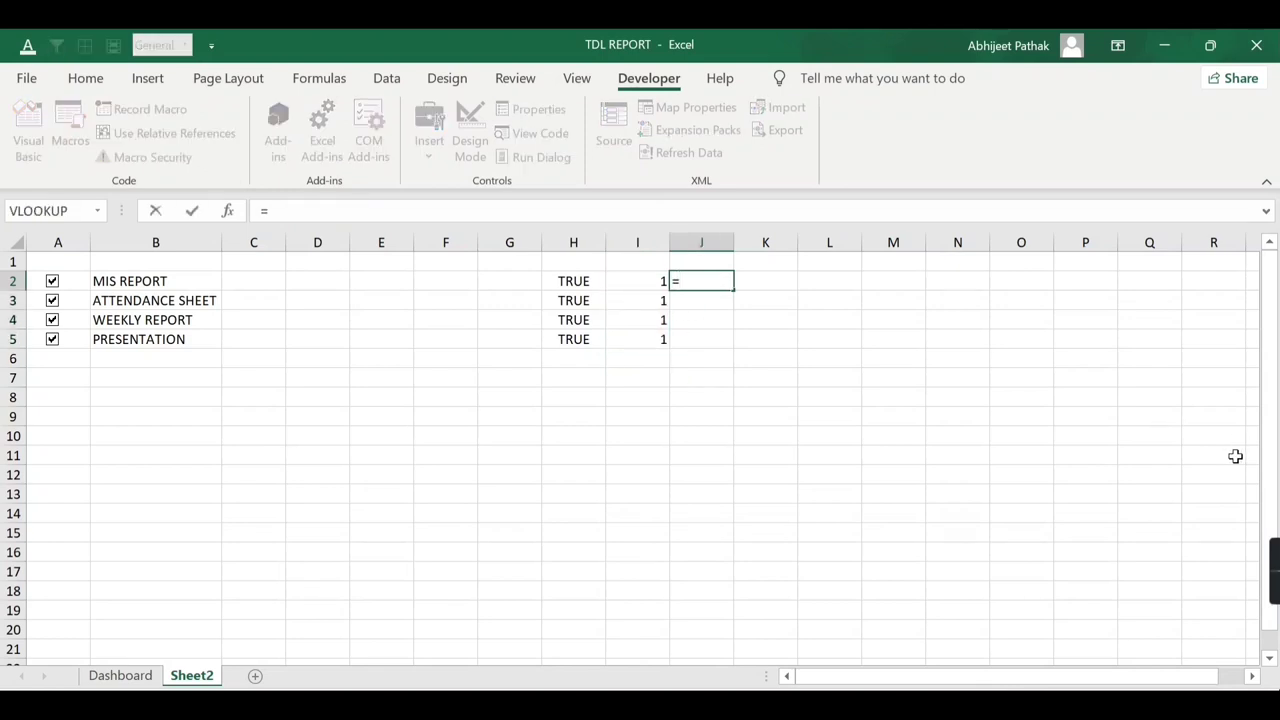
{"action": "type", "text": "SUM(I2:I5"}
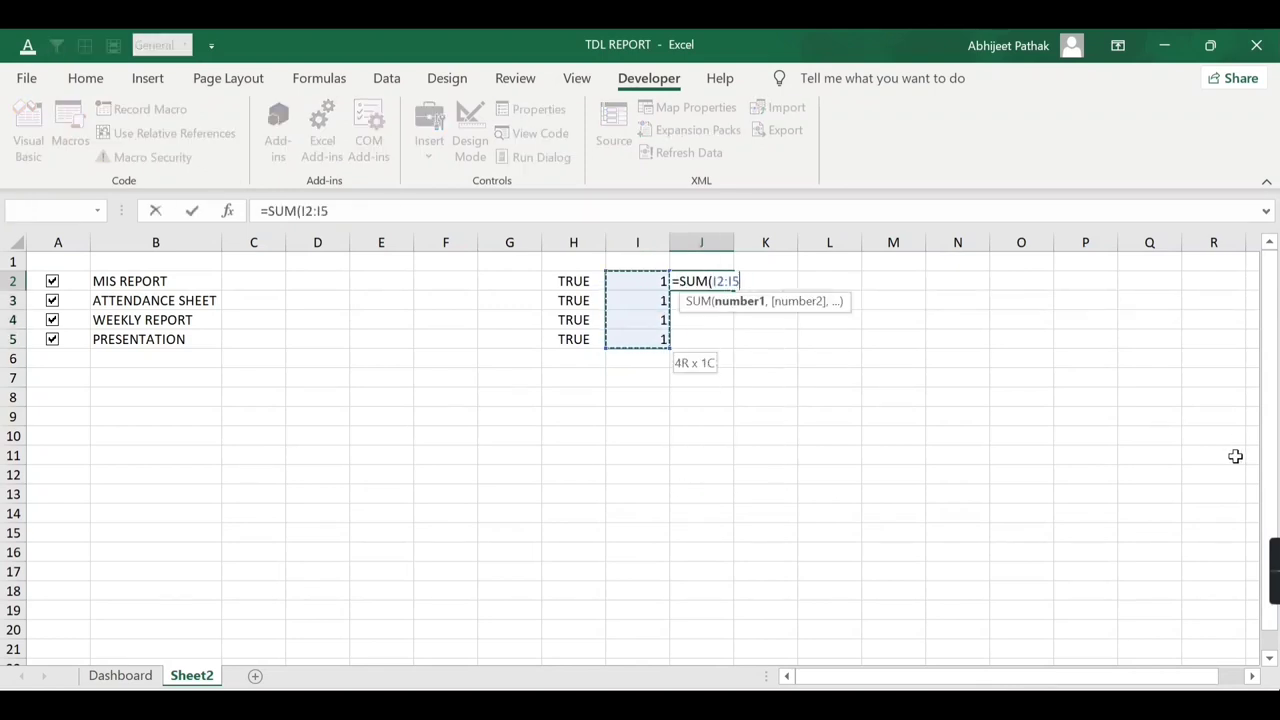
{"action": "type", "text": ")/"}
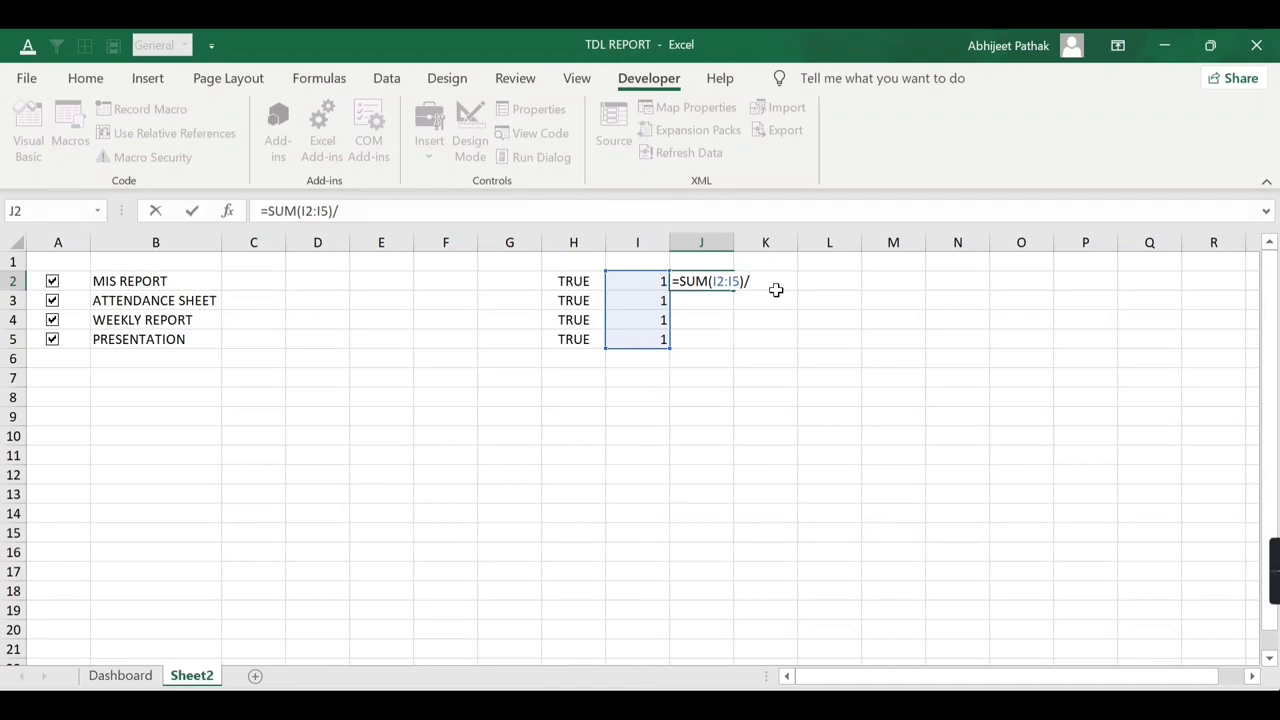
{"action": "type", "text": "4"}
{"action": "key", "text": "Return"}
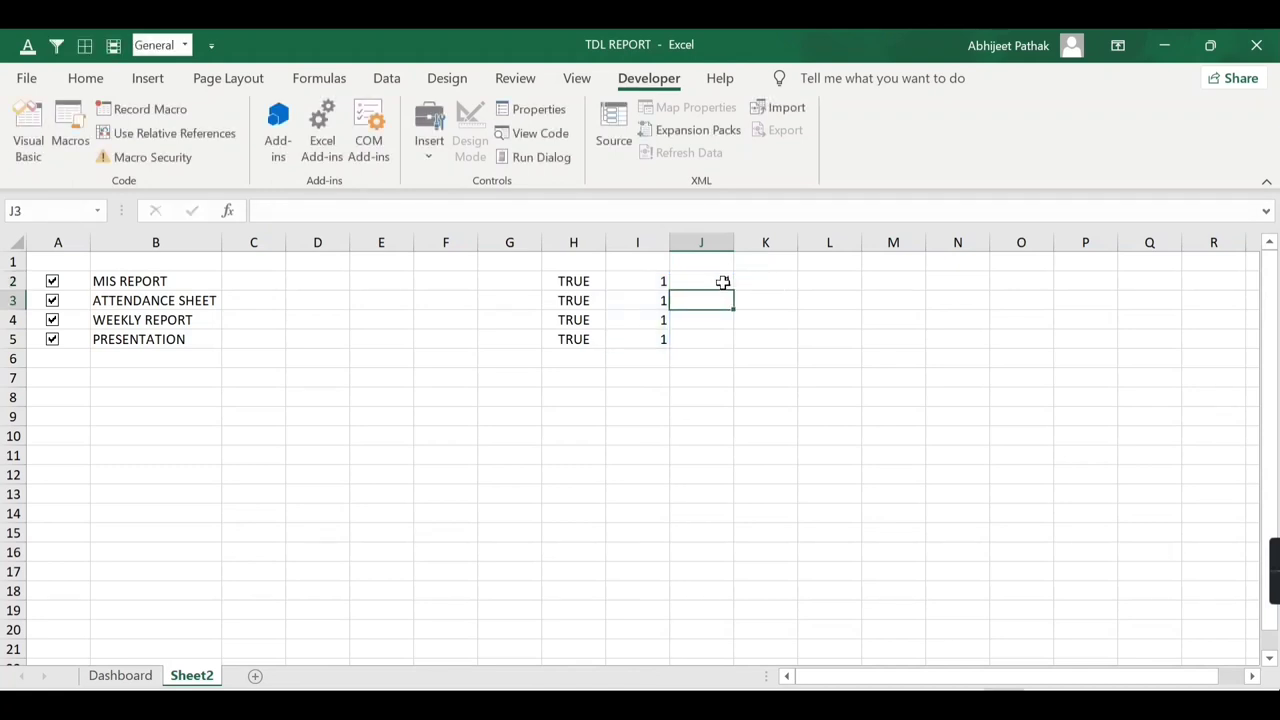
{"action": "left_click", "coordinate": [722, 283]}
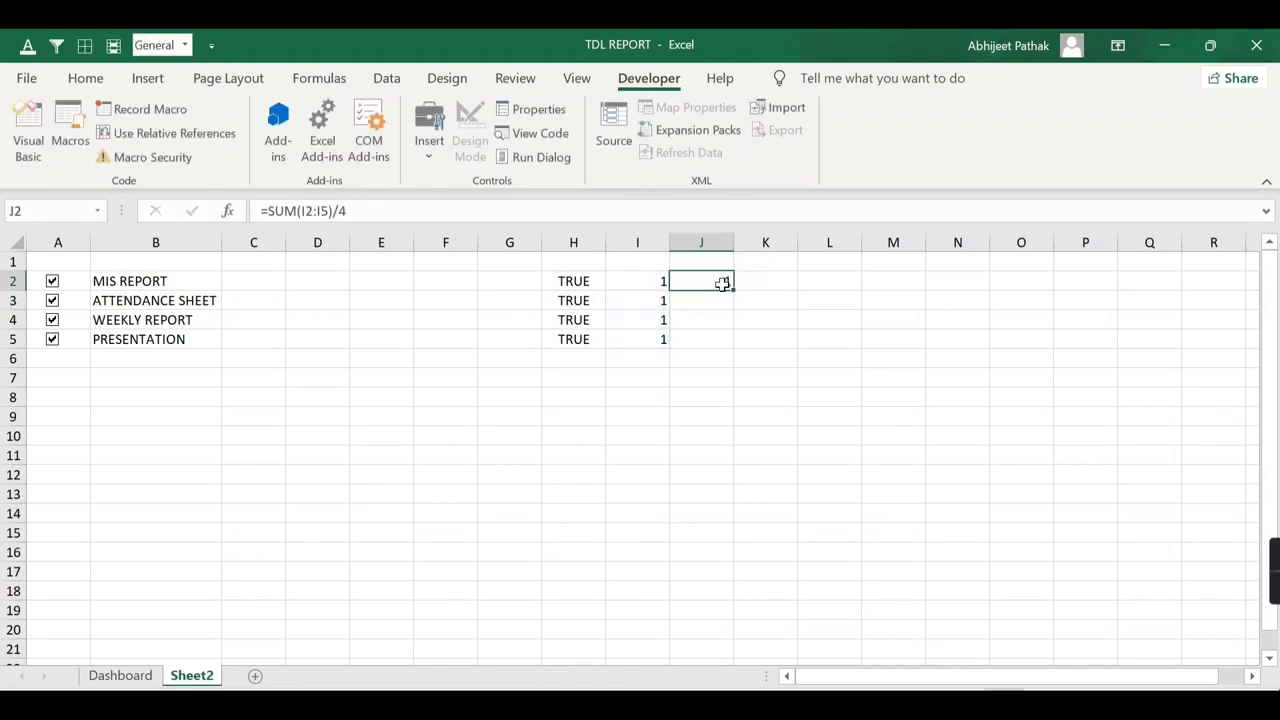
{"action": "left_click", "coordinate": [85, 78]}
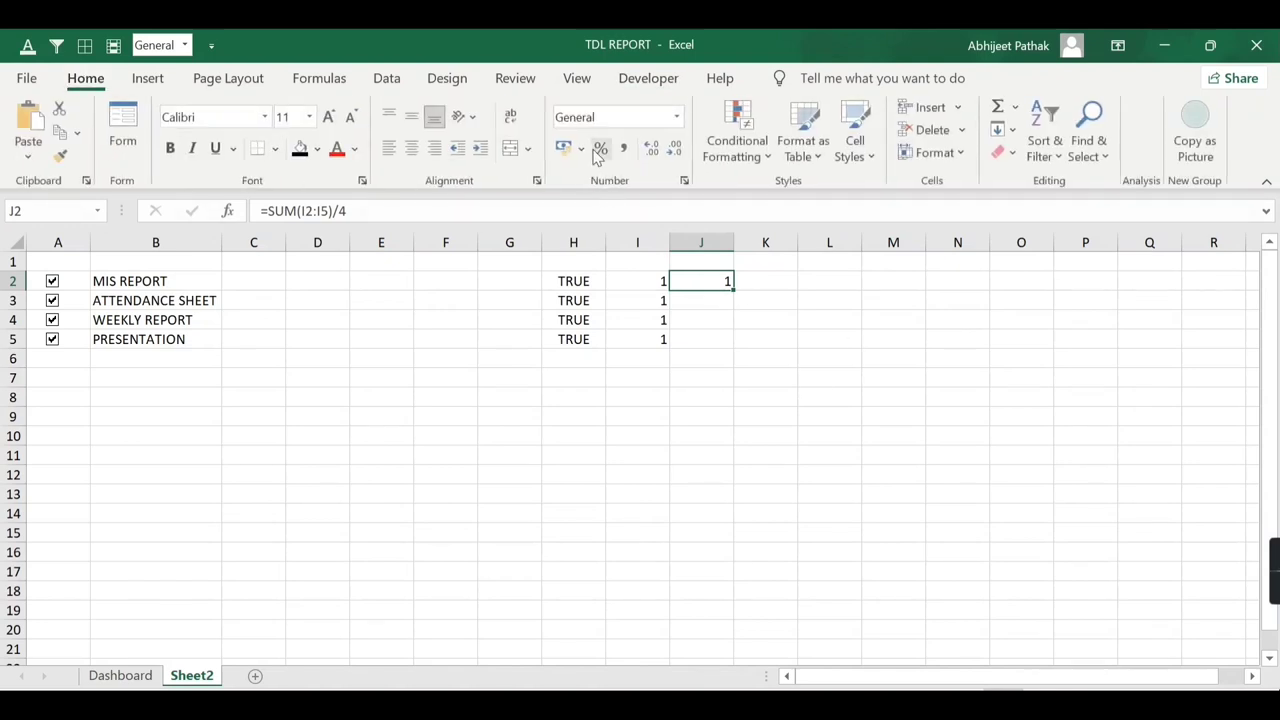
{"action": "left_click", "coordinate": [600, 148]}
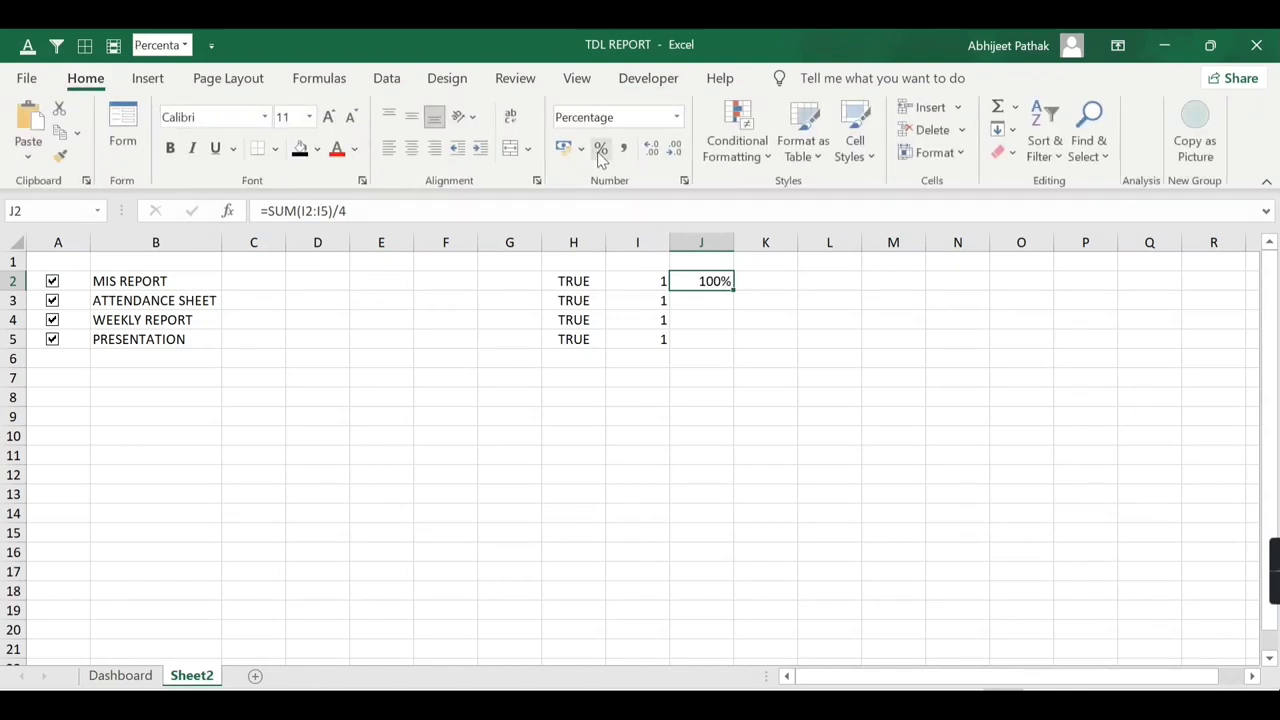
- Untick and re-tick WEEKLY REPORT and ATTENDANCE SHEET to test the J2 percentage
{"action": "left_click", "coordinate": [52, 320]}
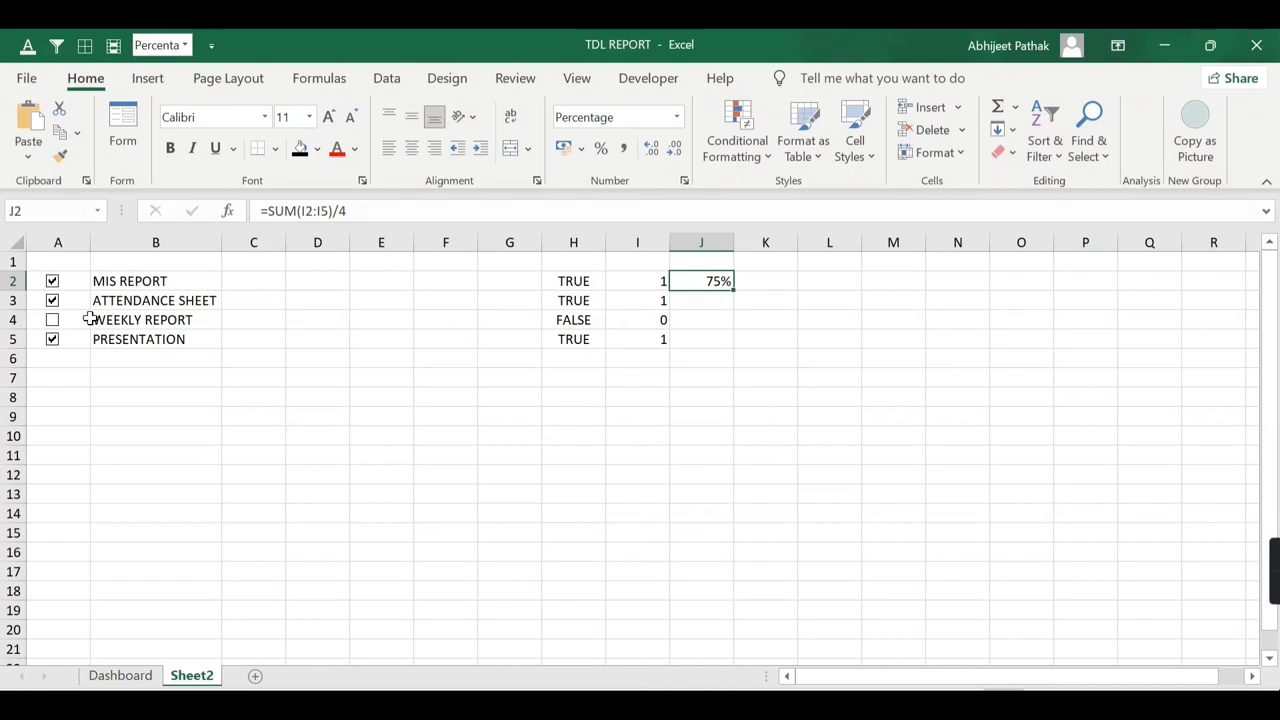
{"action": "left_click", "coordinate": [52, 300]}
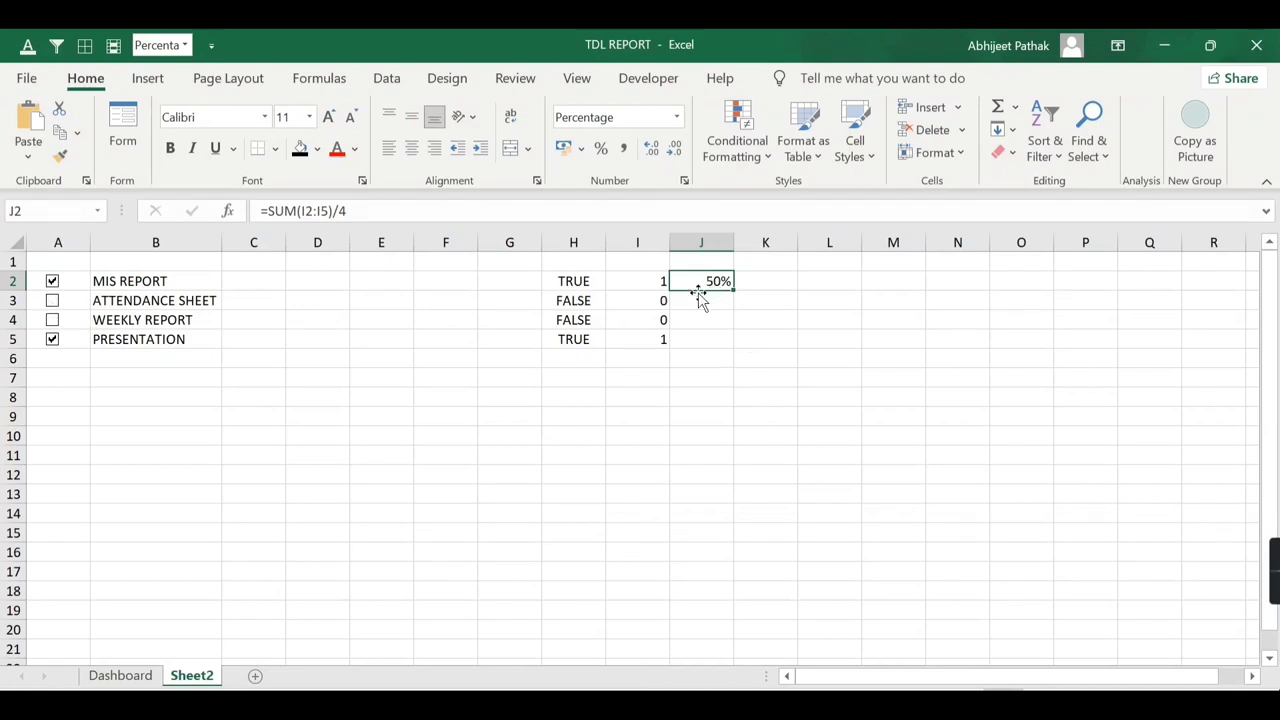
{"action": "left_click", "coordinate": [52, 320]}
{"action": "left_click", "coordinate": [52, 301]}
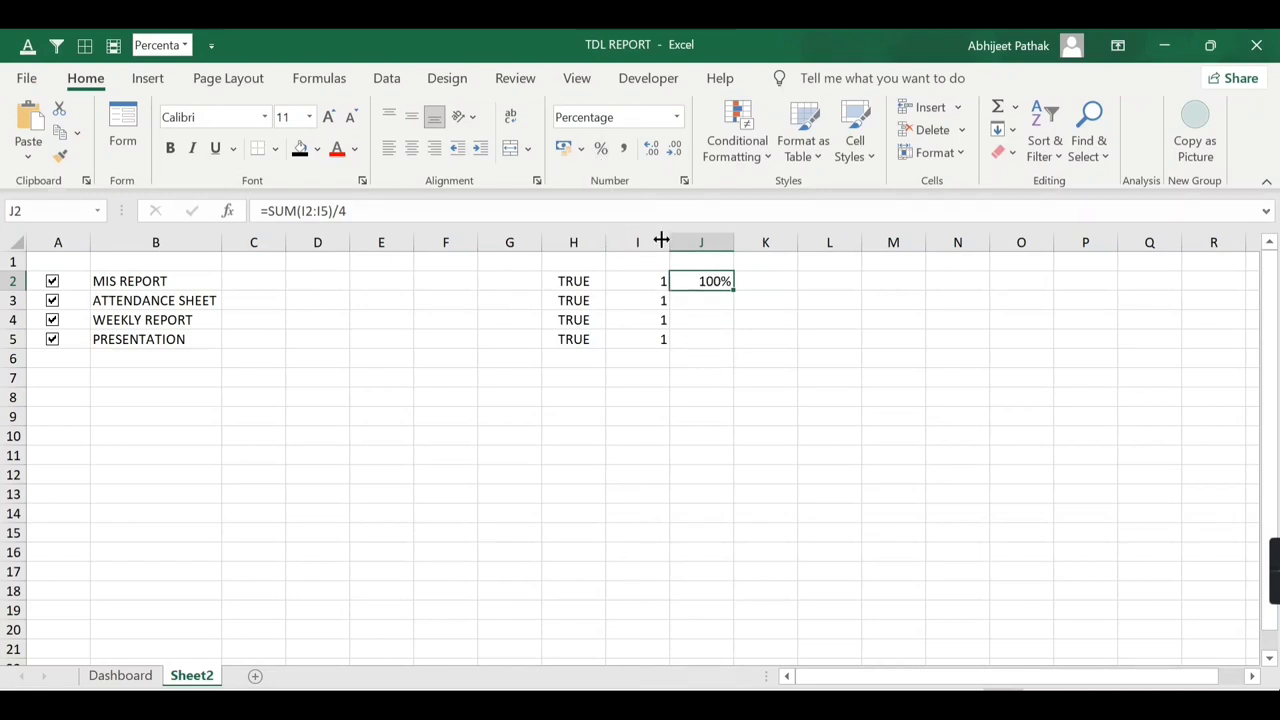
- Reset J2 to General and rewrite it as =TEXT(SUM(I2:I5)/4,"0%")
{"action": "left_click", "coordinate": [678, 117]}
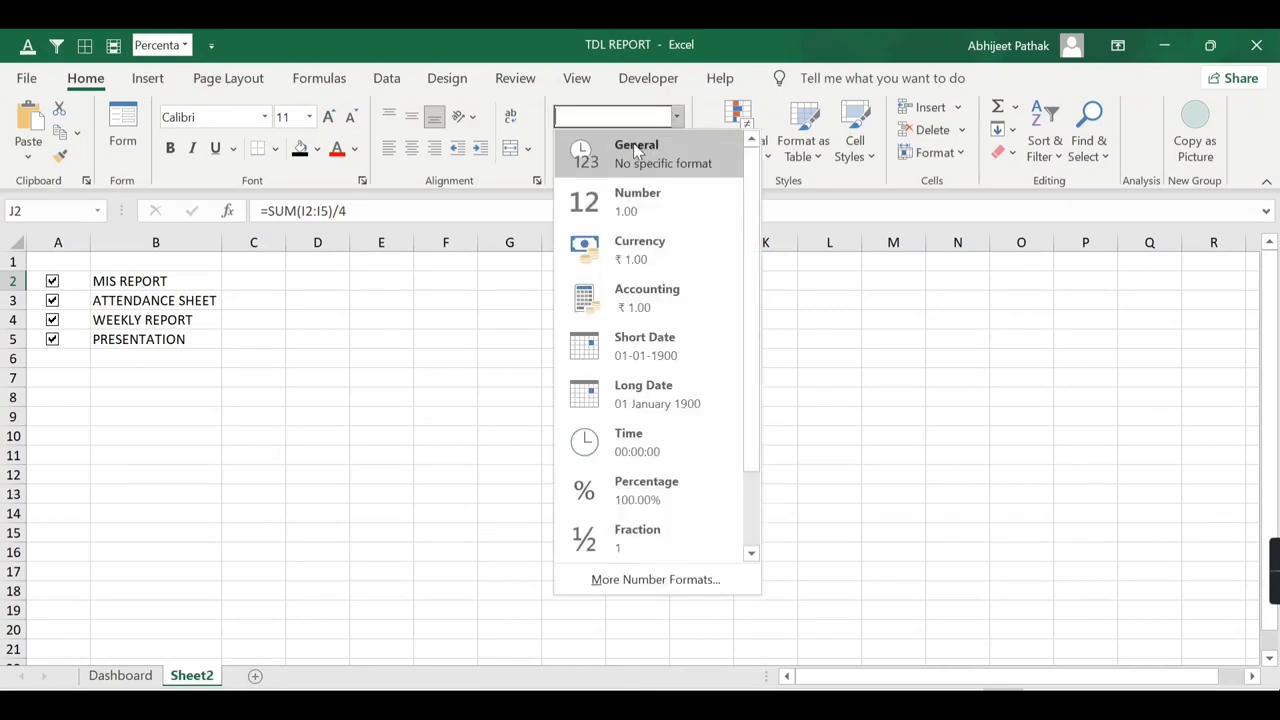
{"action": "left_click", "coordinate": [614, 150]}
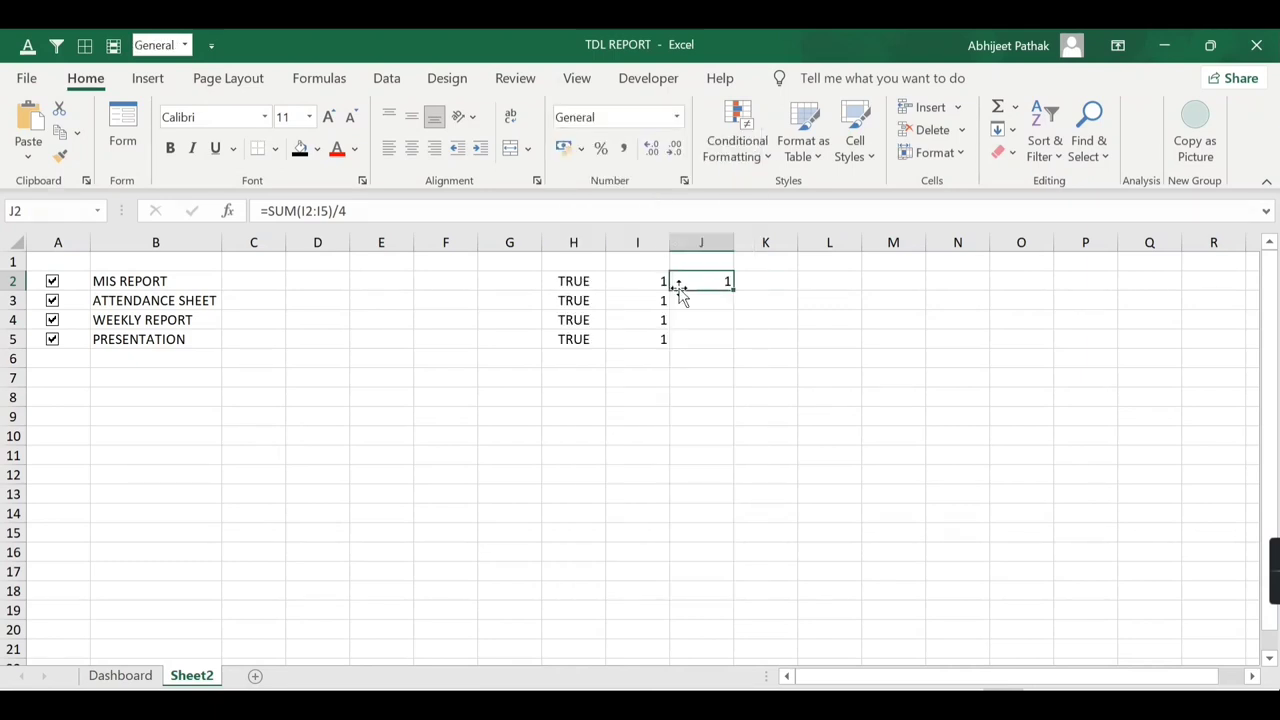
{"action": "left_click", "coordinate": [270, 211]}
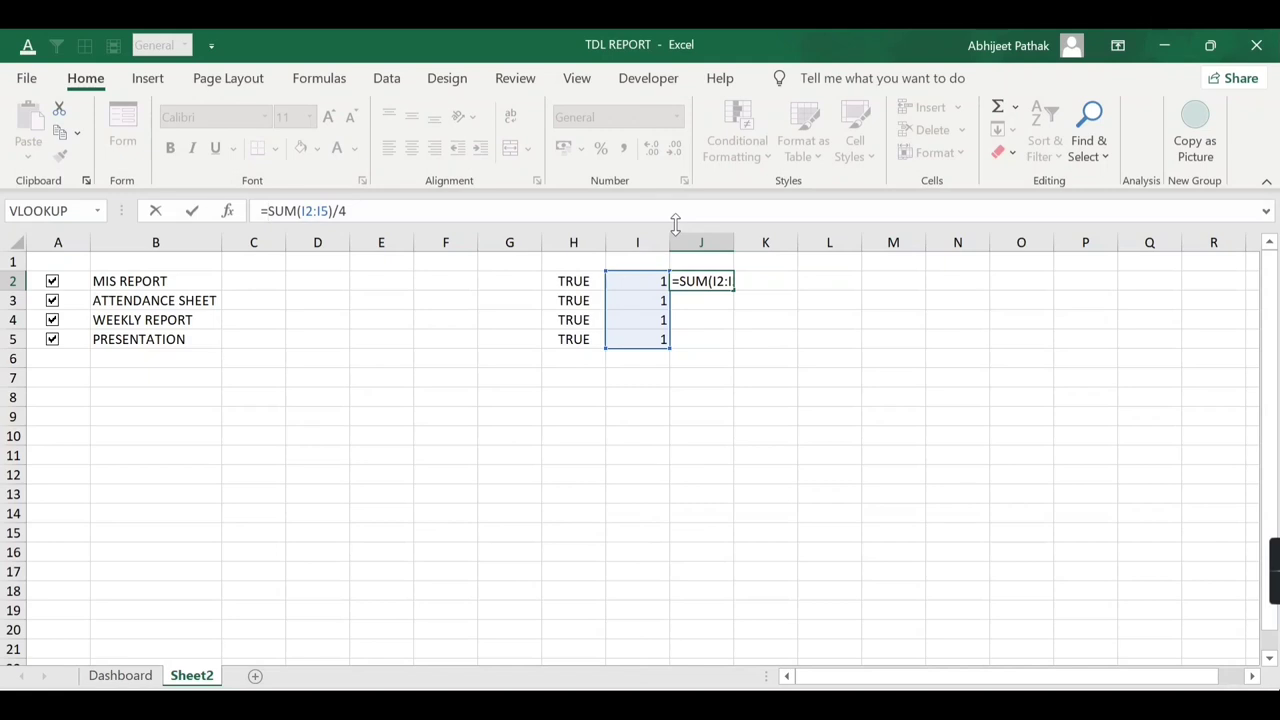
{"action": "type", "text": "TEXT("}
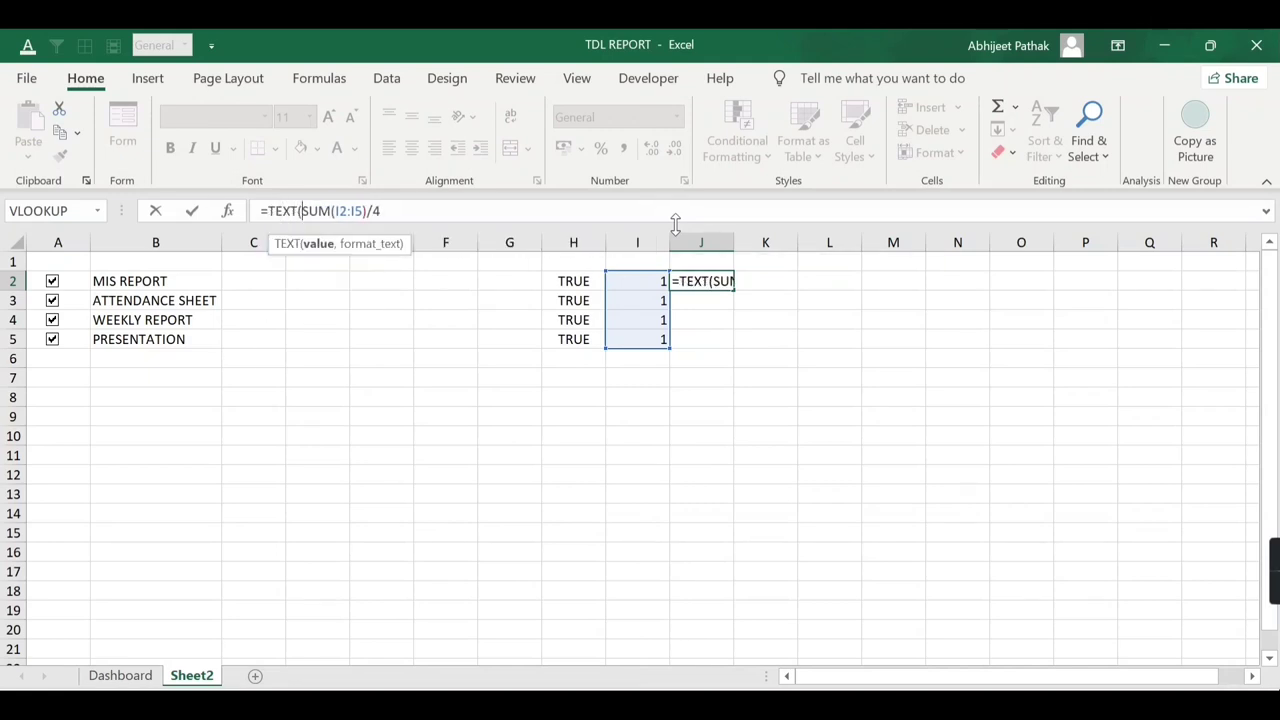
{"action": "key", "text": "Right"}
{"action": "key", "text": "Right"}
{"action": "key", "text": "Right"}
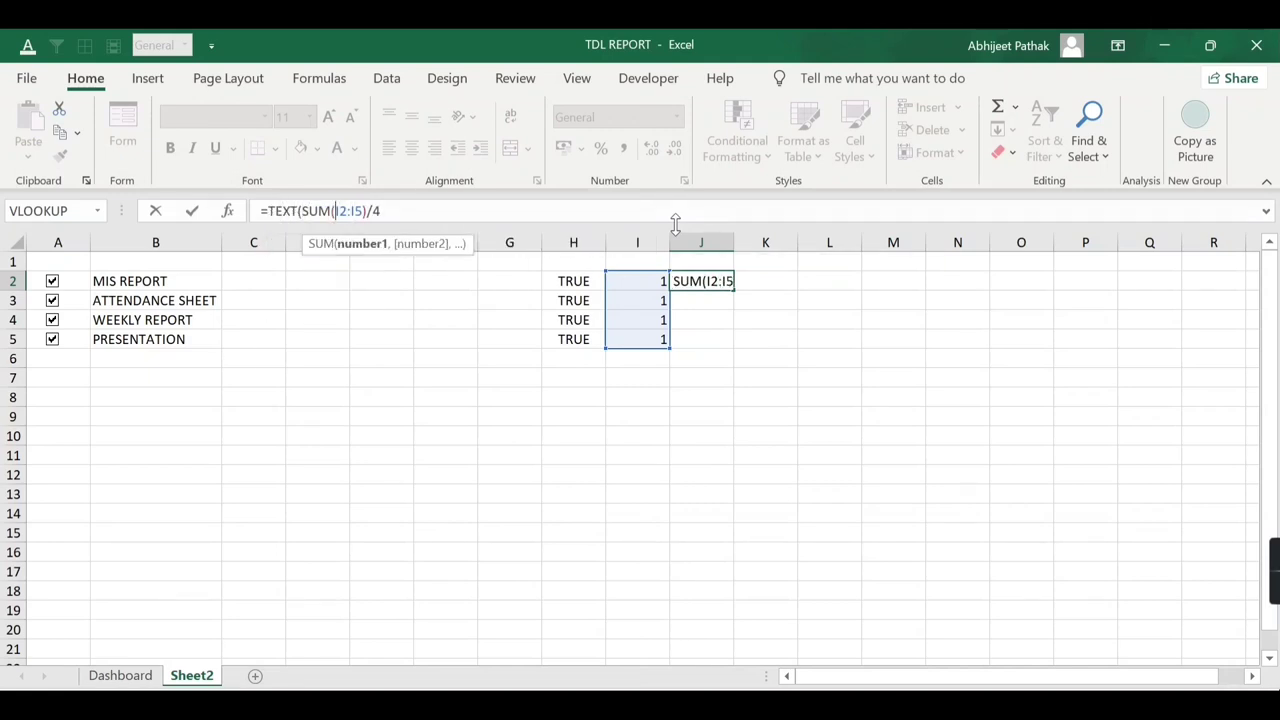
{"action": "key", "text": "Left"}
{"action": "key", "text": "Left"}
{"action": "key", "text": "Left"}
{"action": "key", "text": "Left"}
{"action": "key", "text": "Left"}
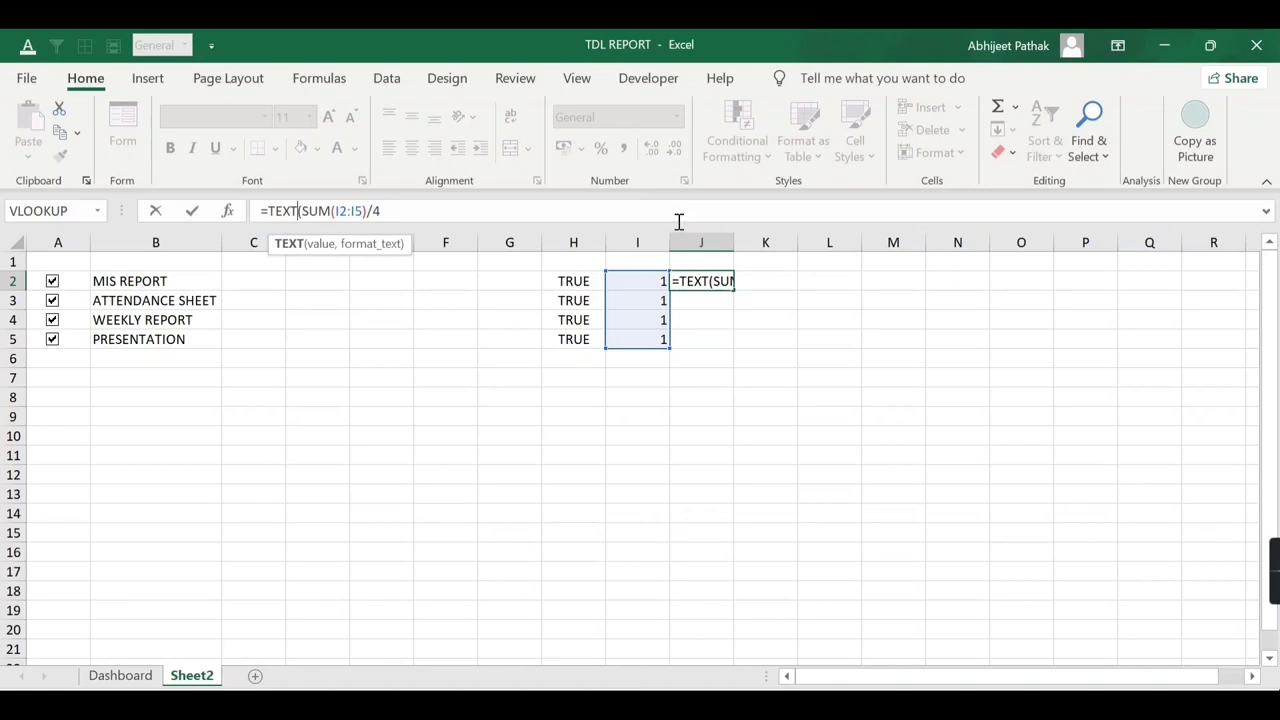
{"action": "key", "text": "Right"}
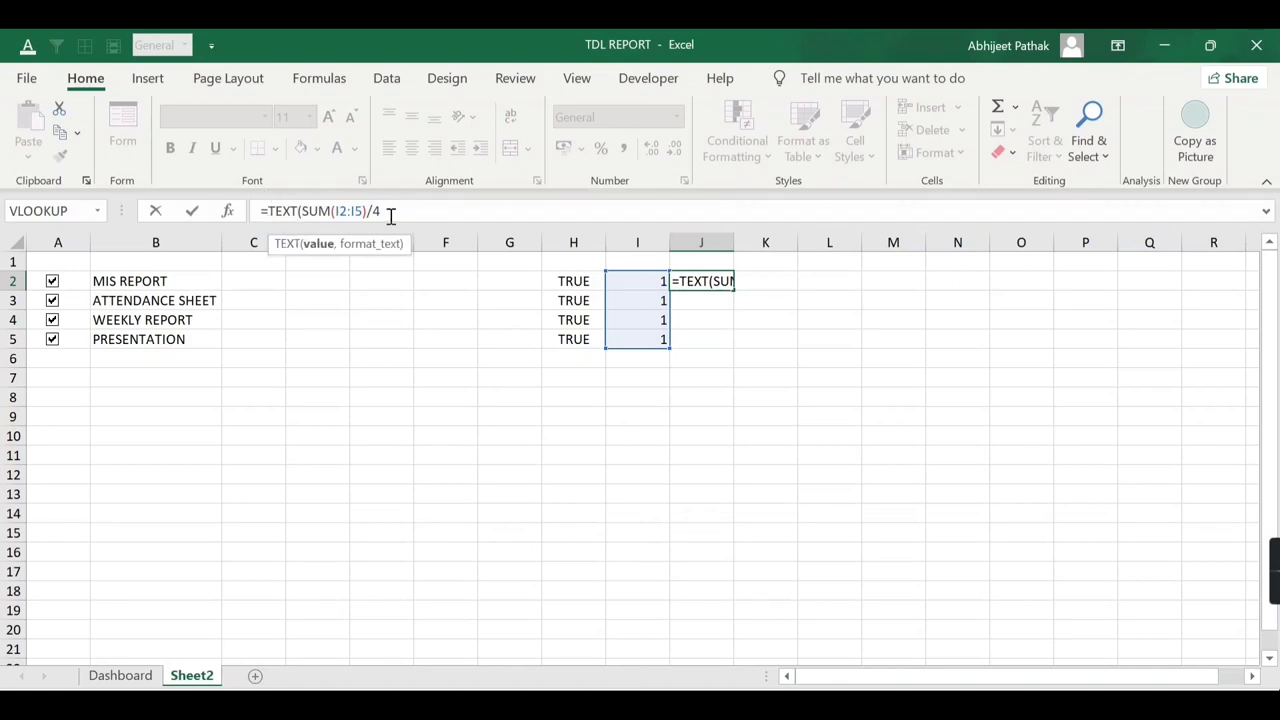
{"action": "left_click", "coordinate": [388, 211]}
{"action": "type", "text": ",\""}
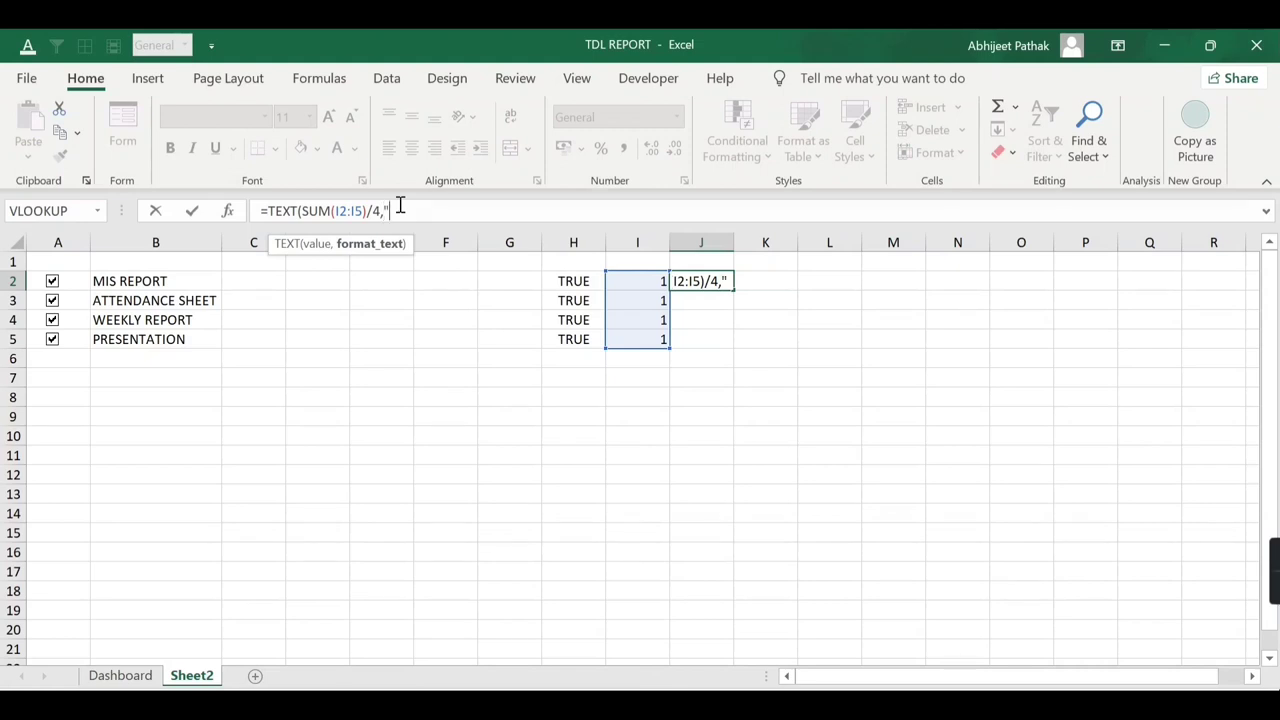
{"action": "type", "text": "0%"}
{"action": "type", "text": "\""}
{"action": "key", "text": "Return"}
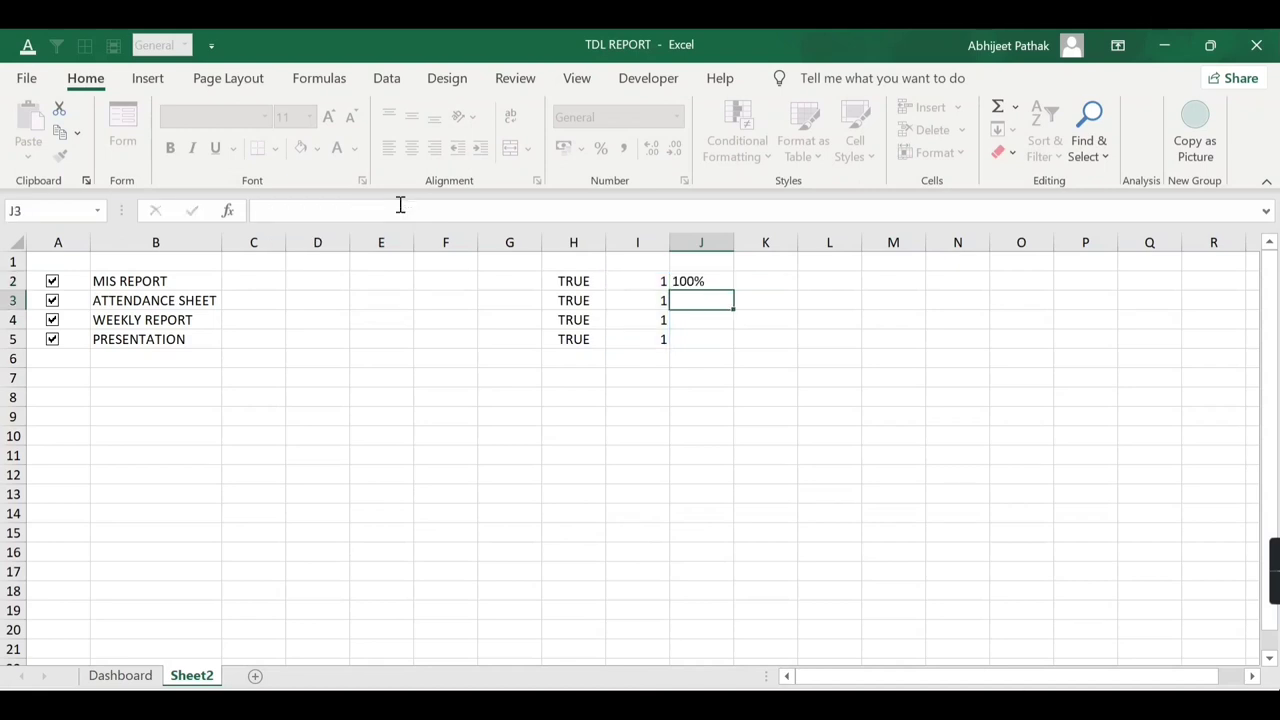
{"action": "left_click", "coordinate": [718, 280]}
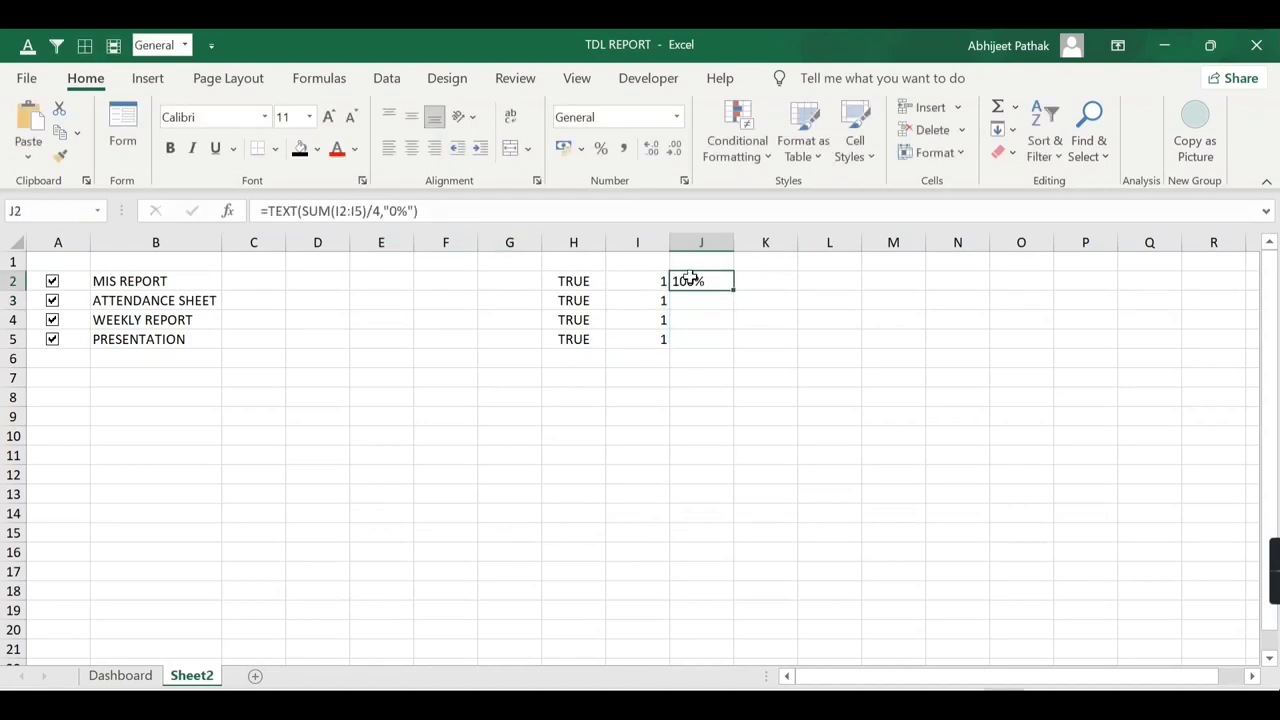
- Untick all four task checkboxes so J2 reads 0%
{"action": "left_click", "coordinate": [52, 302]}
{"action": "left_click", "coordinate": [52, 320]}
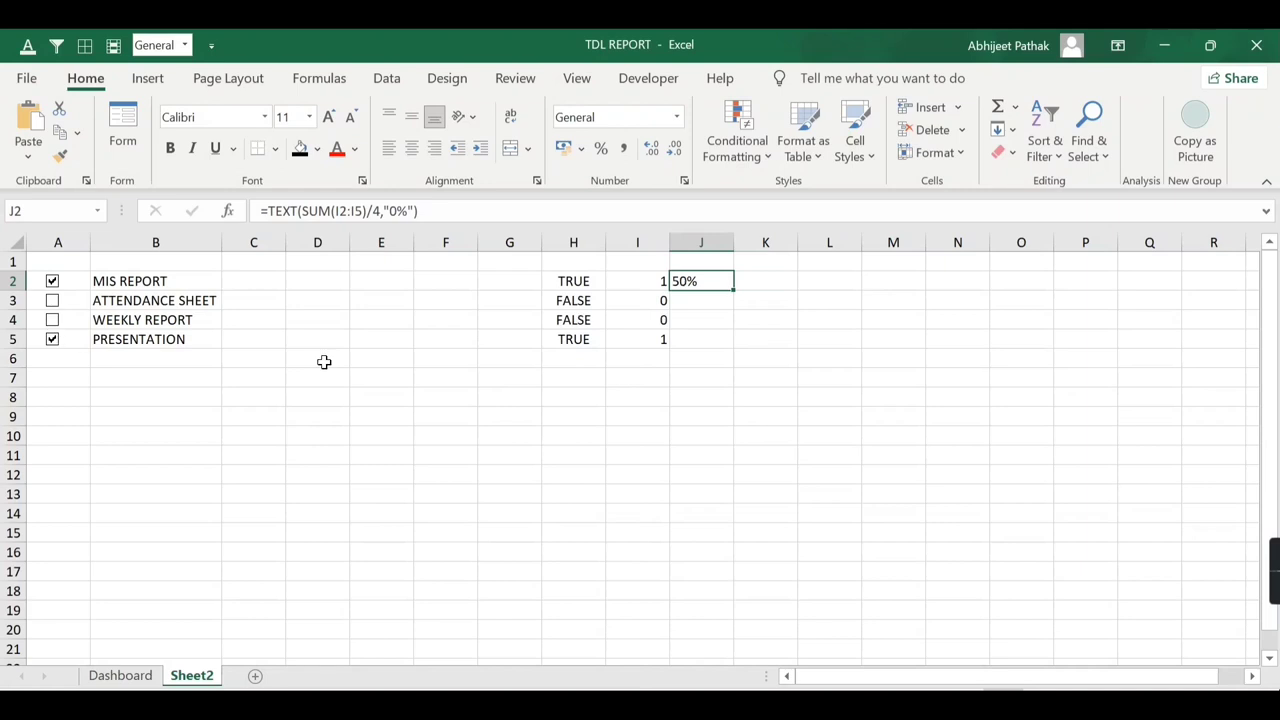
{"action": "left_click", "coordinate": [52, 341]}
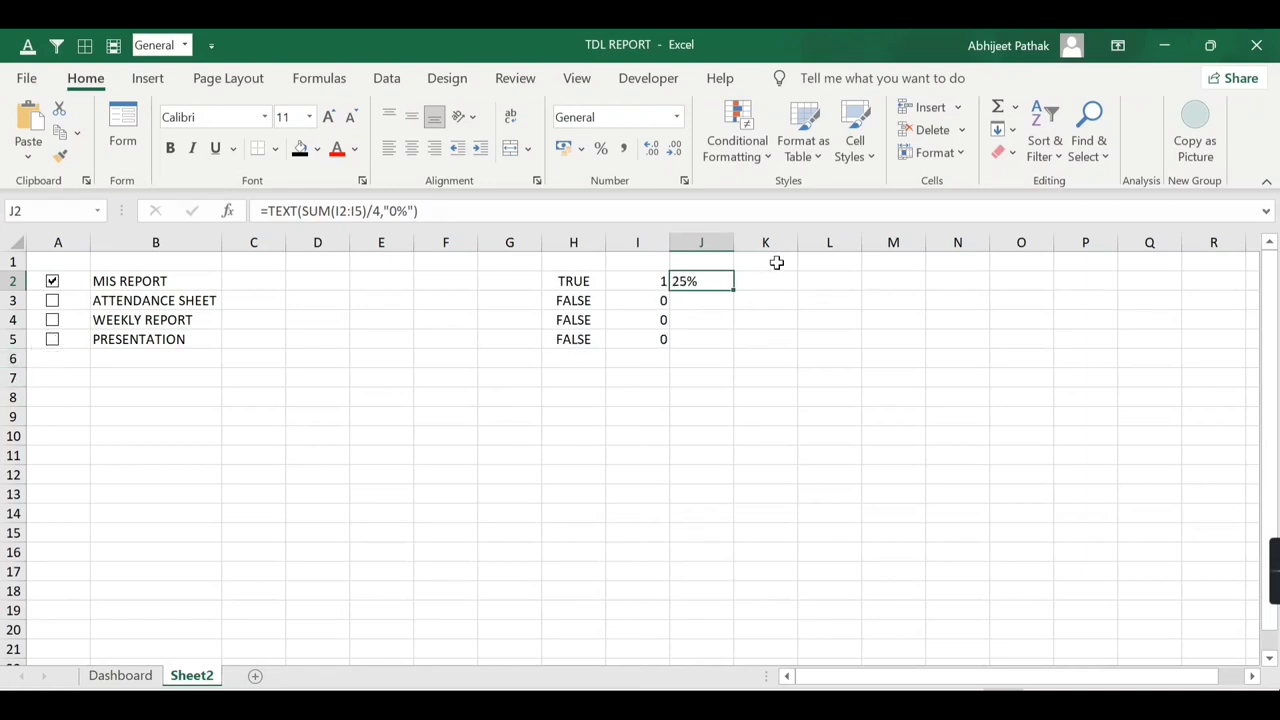
{"action": "left_click", "coordinate": [52, 281]}
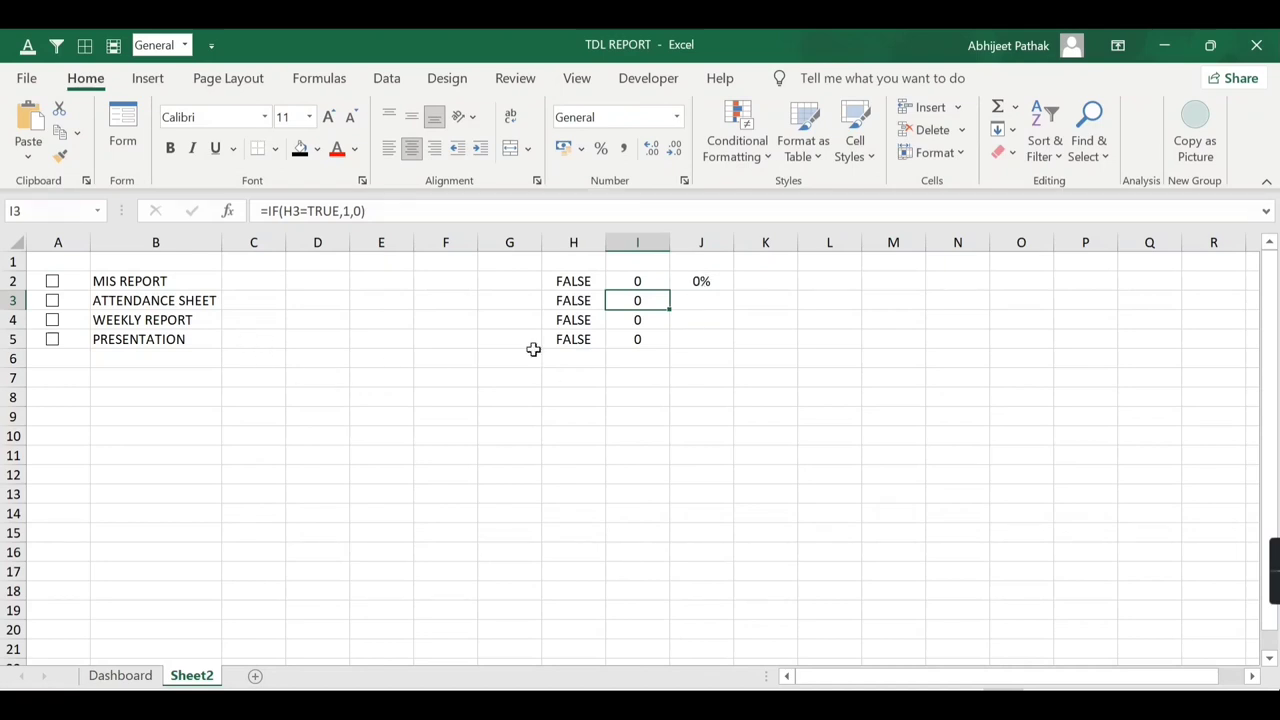
{"action": "left_click", "coordinate": [685, 284]}
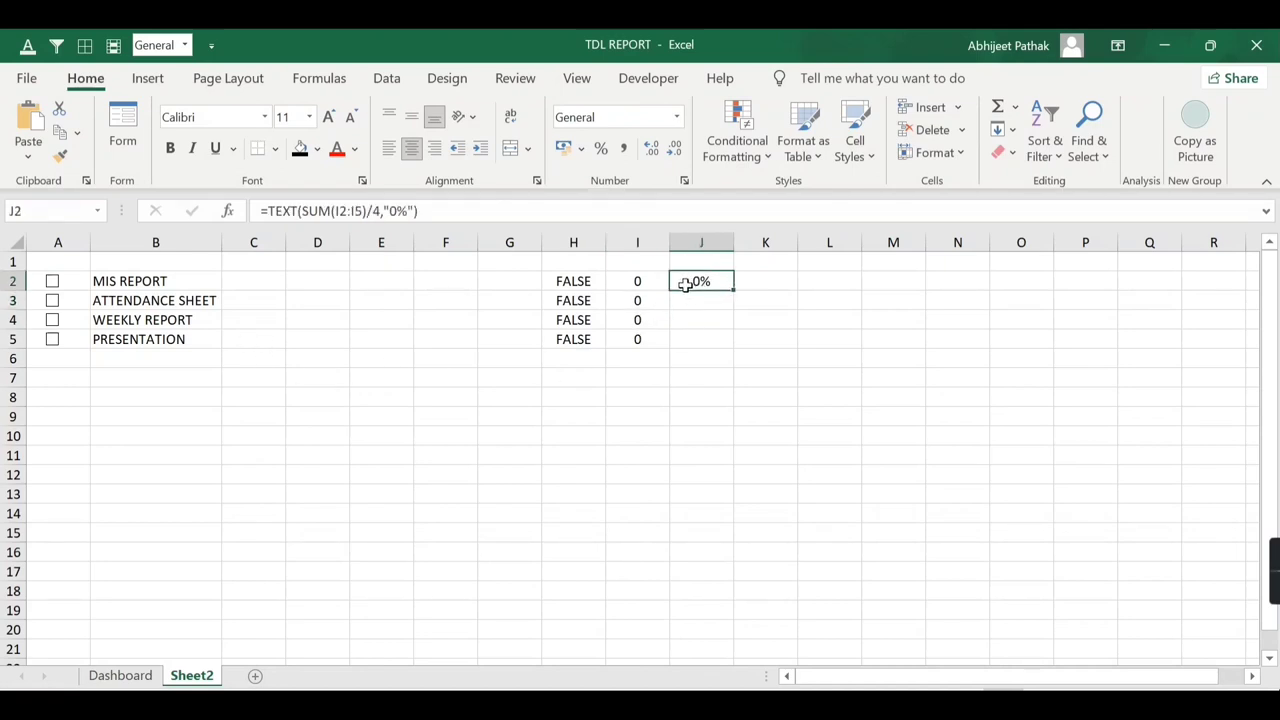
{"action": "left_click", "coordinate": [67, 378]}
- In A7, type =IF(J2="0%","Task Not Completed yet",J2, using J2 as both the test cell and the otherwise result
{"action": "type", "text": "=IF("}
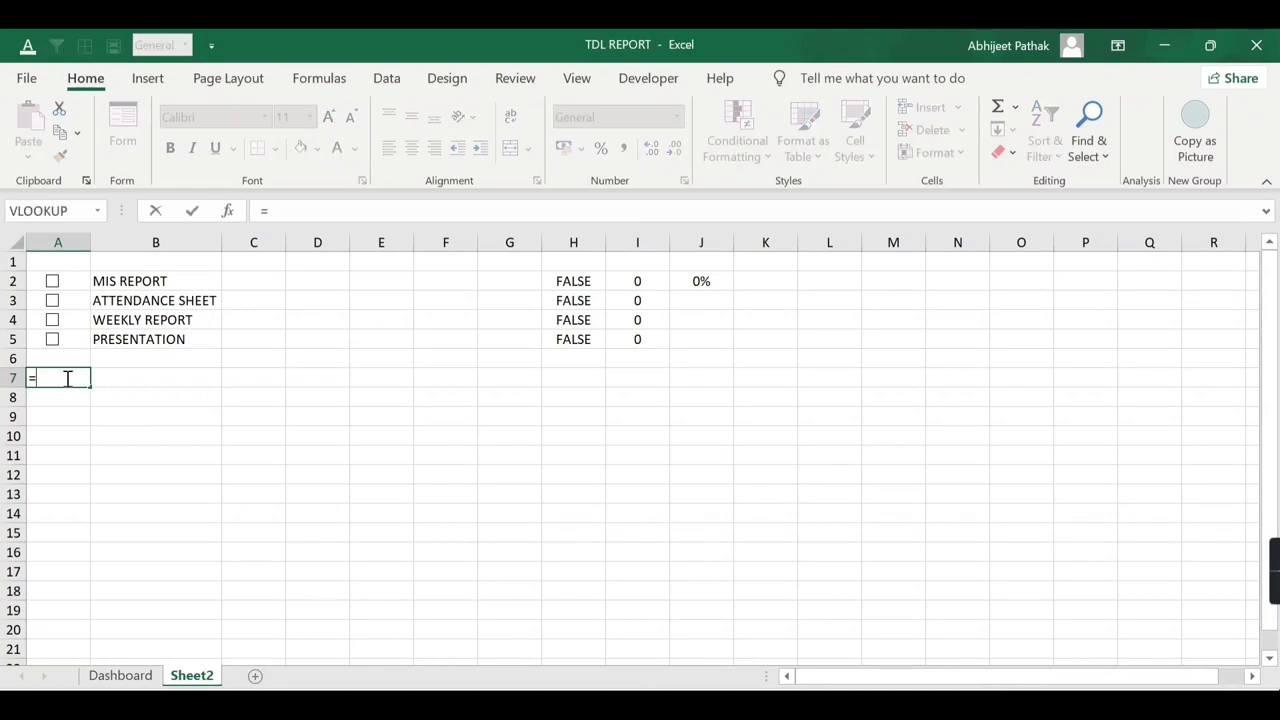
{"action": "key", "text": "Right"}
{"action": "key", "text": "Right"}
{"action": "key", "text": "Right"}
{"action": "key", "text": "Right"}
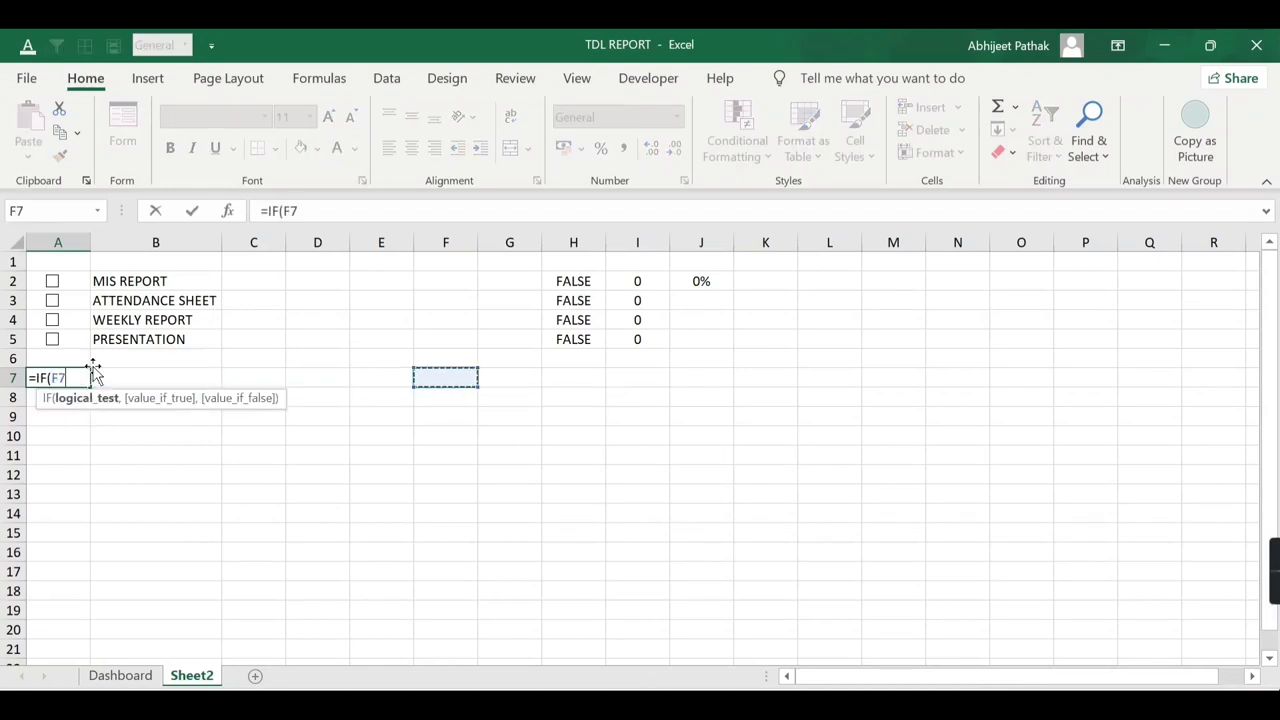
{"action": "key", "text": "Right"}
{"action": "key", "text": "Right"}
{"action": "key", "text": "Right"}
{"action": "key", "text": "Up"}
{"action": "key", "text": "Up"}
{"action": "key", "text": "Up"}
{"action": "key", "text": "Up"}
{"action": "key", "text": "Up"}
{"action": "key", "text": "Right"}
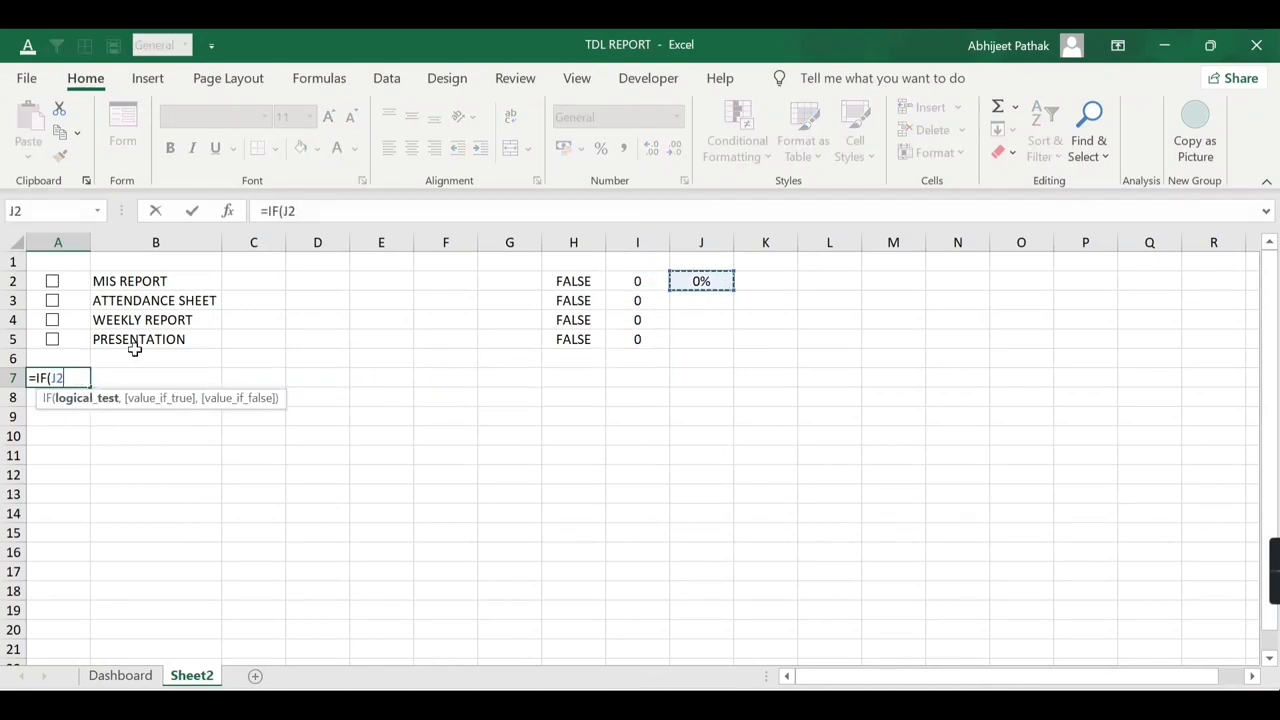
{"action": "type", "text": "=\"0%"}
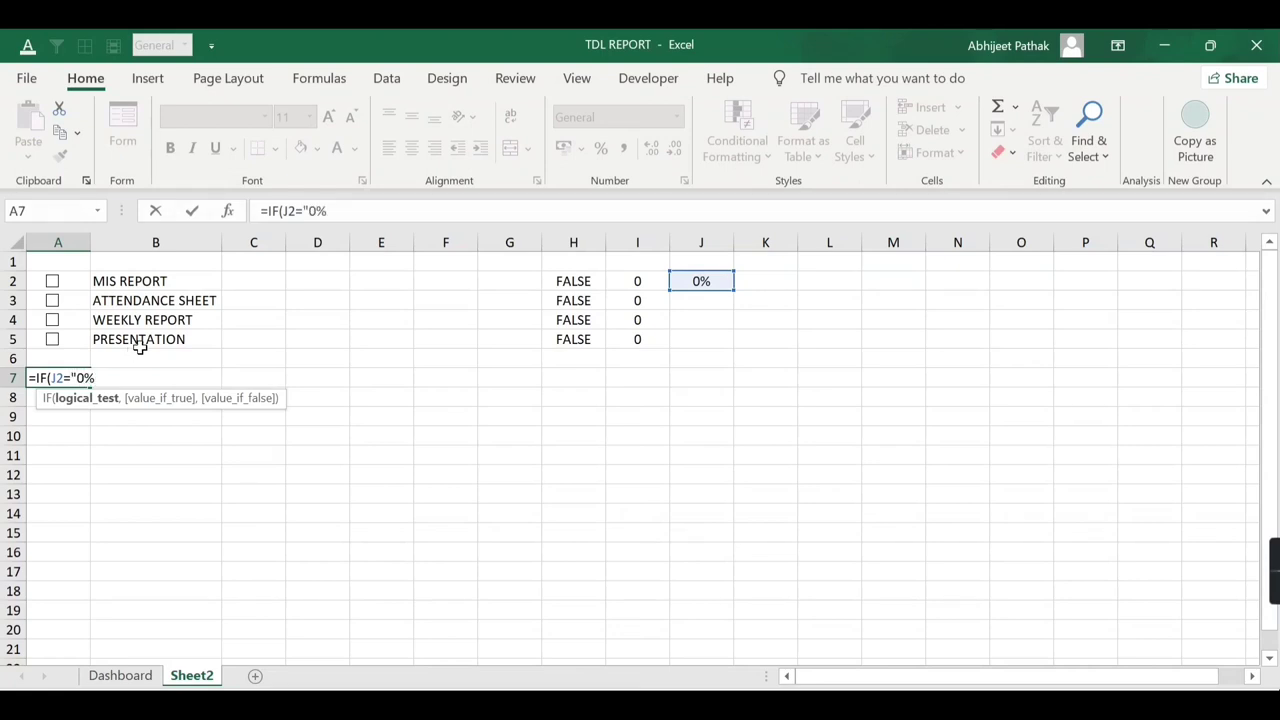
{"action": "type", "text": "\""}
{"action": "type", "text": ",\""}
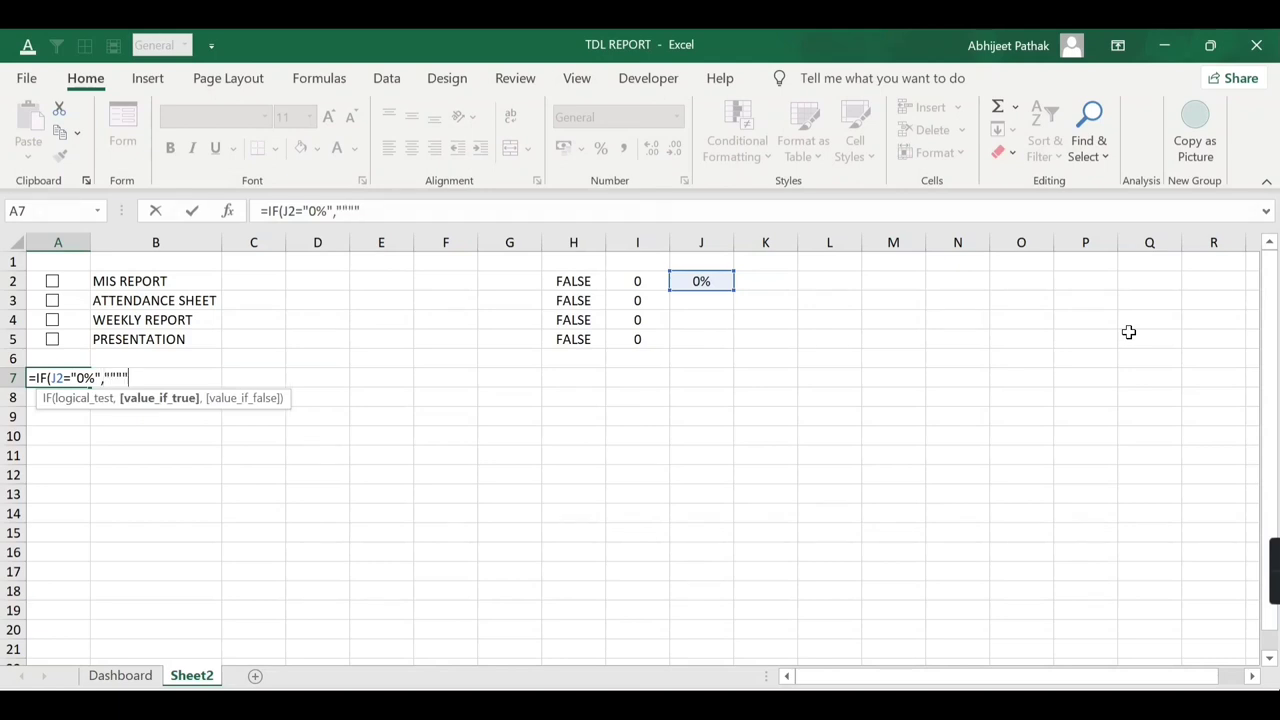
{"action": "type", "text": "Task "}
{"action": "type", "text": "Not "}
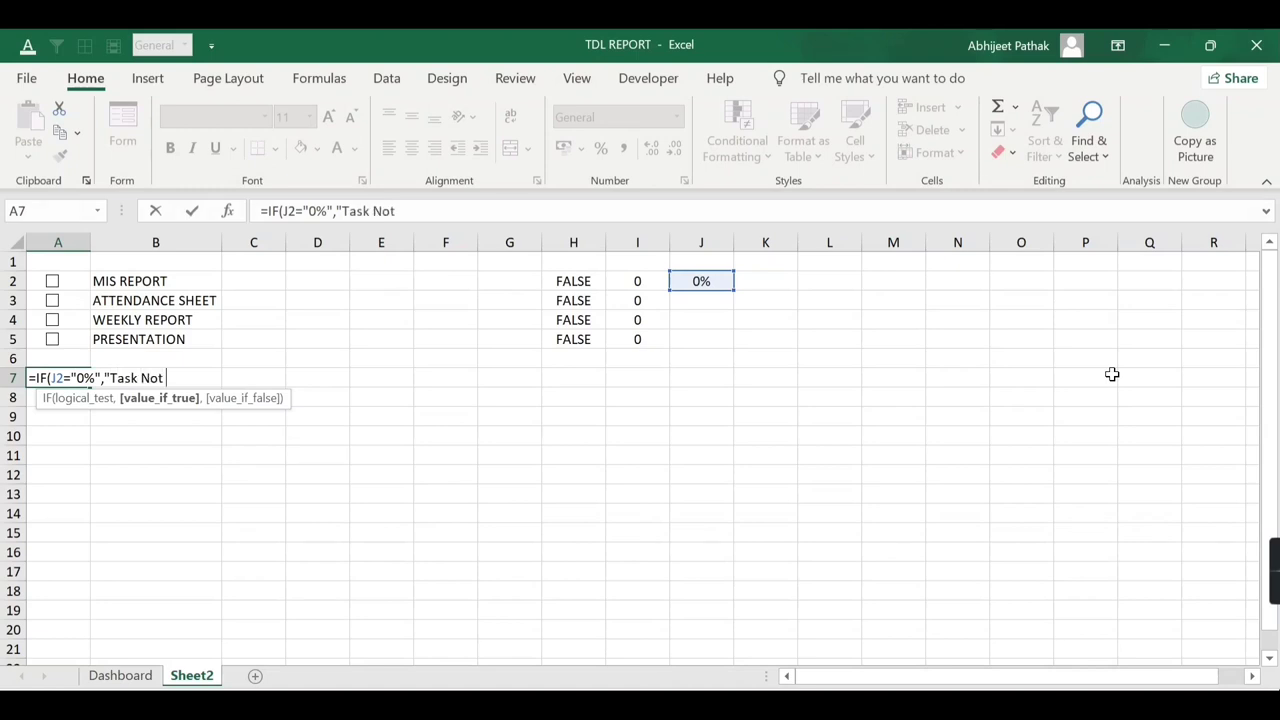
{"action": "type", "text": "Complet"}
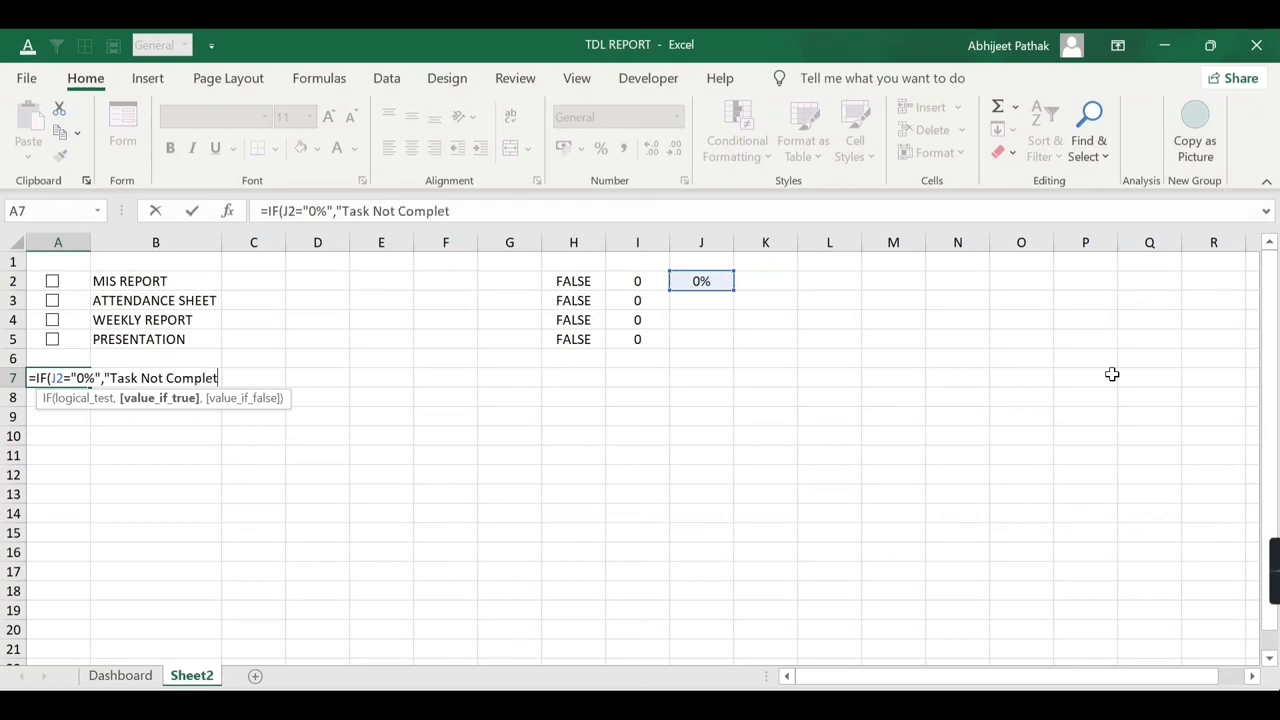
{"action": "type", "text": "ed yet\""}
{"action": "type", "text": ","}
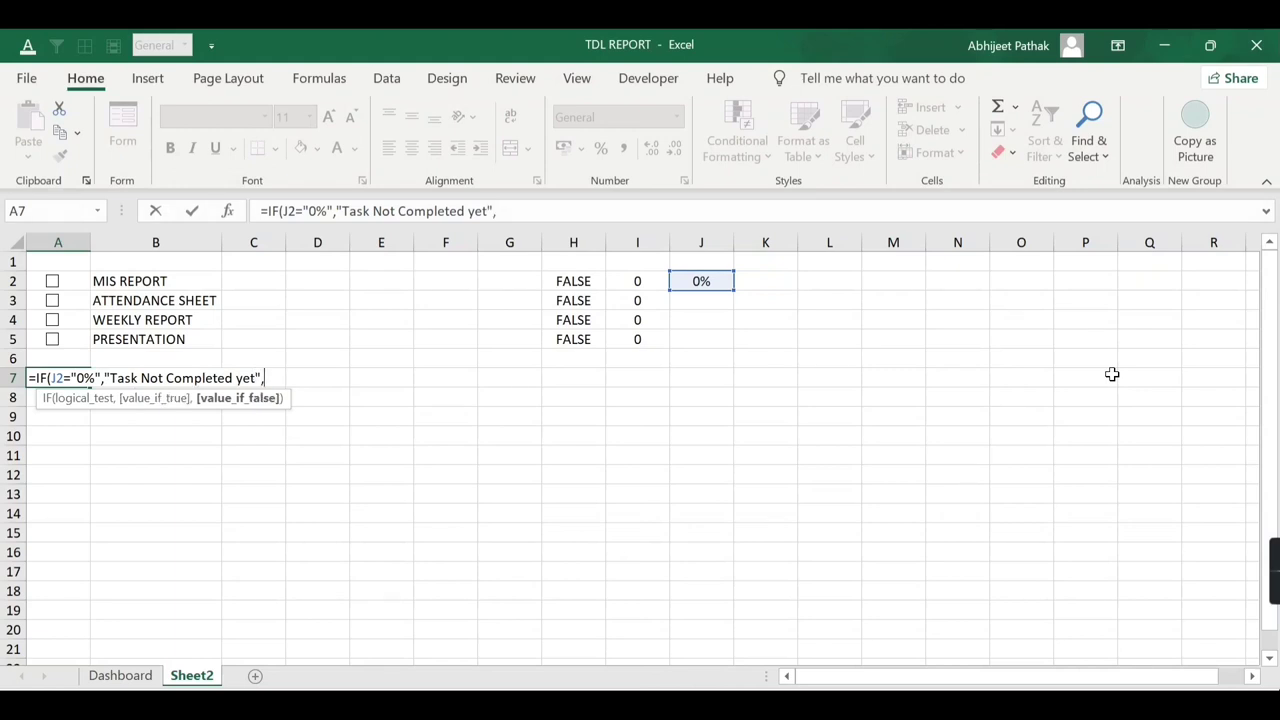
{"action": "left_click", "coordinate": [697, 279]}
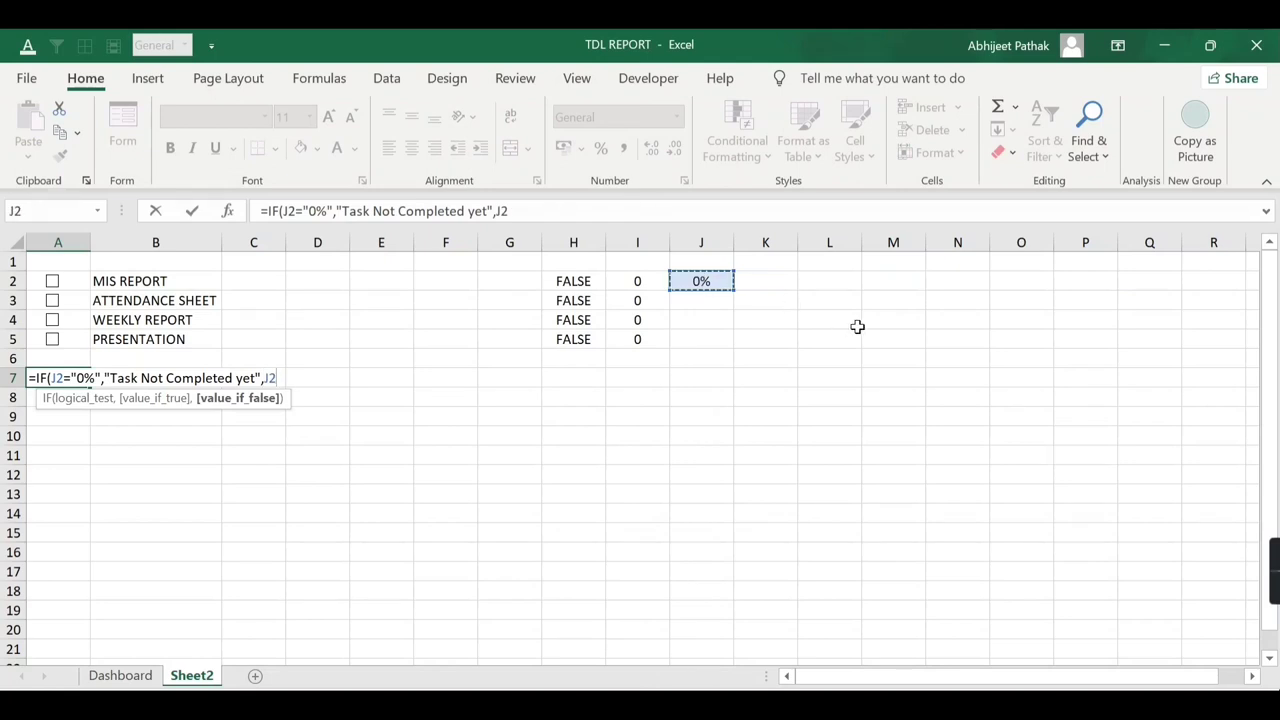
- Close and confirm the IF status formula in A7
{"action": "type", "text": ")"}
{"action": "key", "text": "Return"}
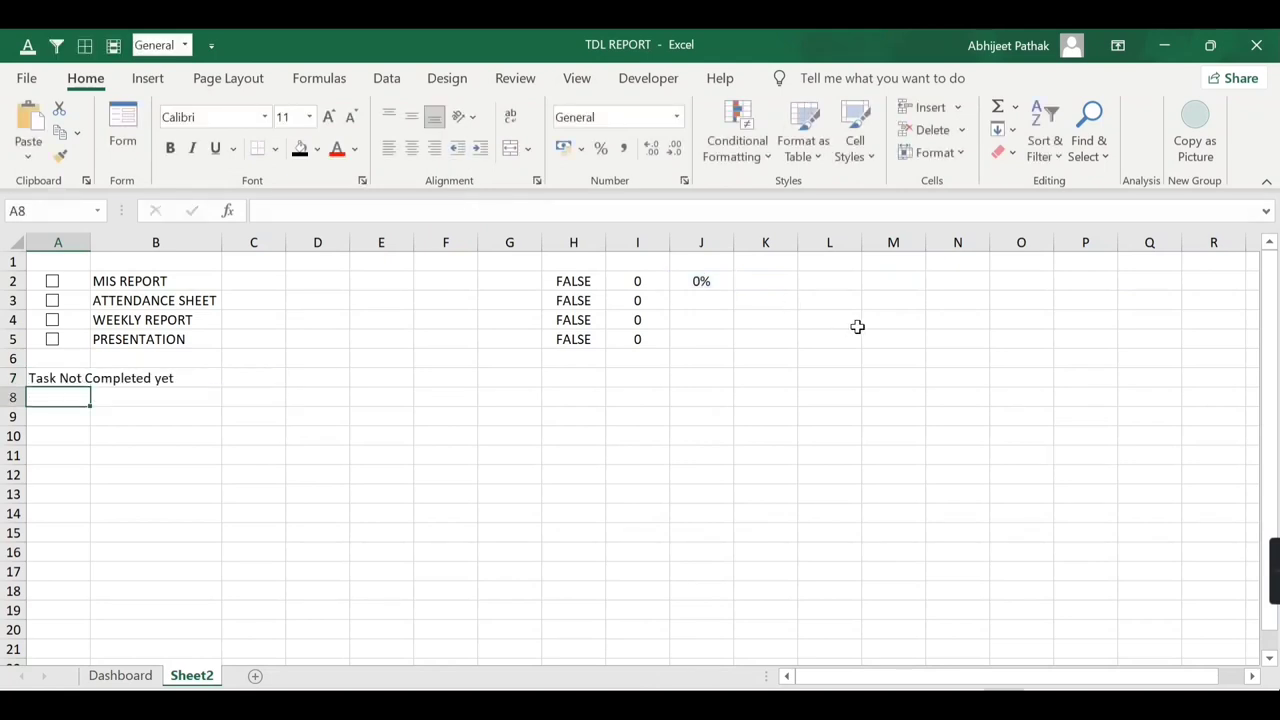
{"action": "key", "text": "Up"}
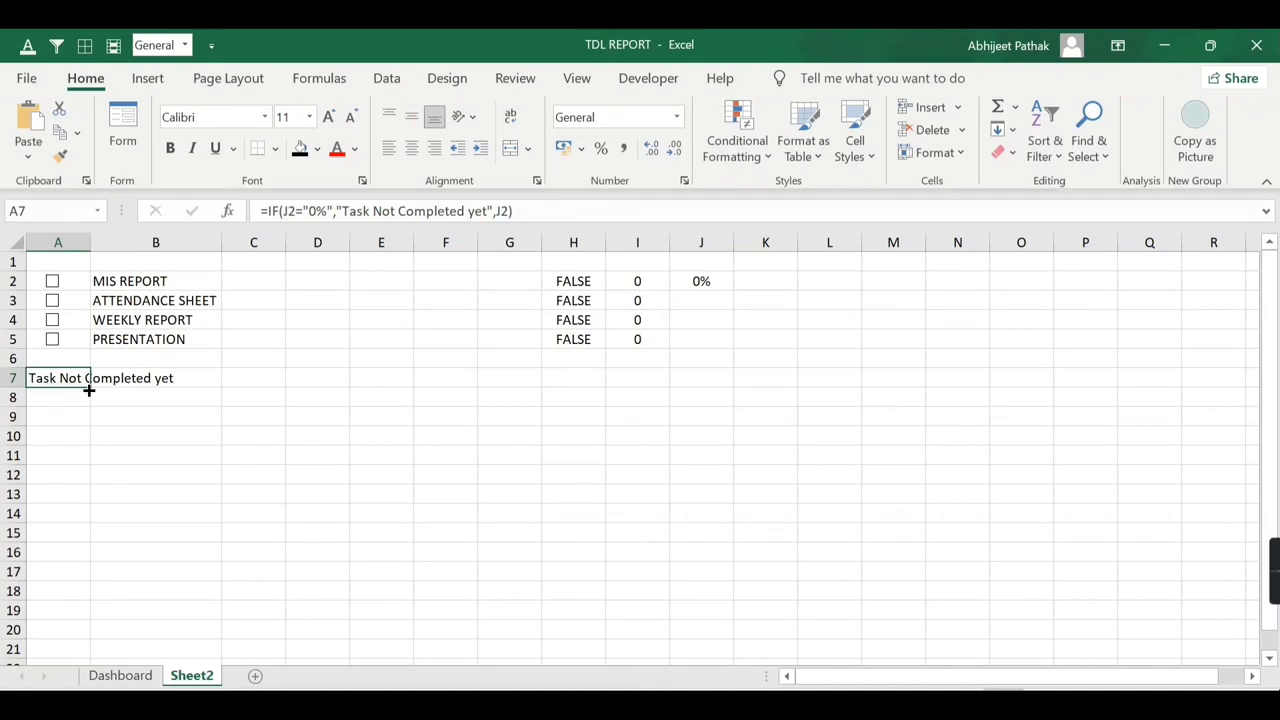
- Merge and centre A7:G7 at font size 28, then tick MIS REPORT to test it
{"action": "left_click_drag", "start_coordinate": [72, 379], "coordinate": [486, 383]}
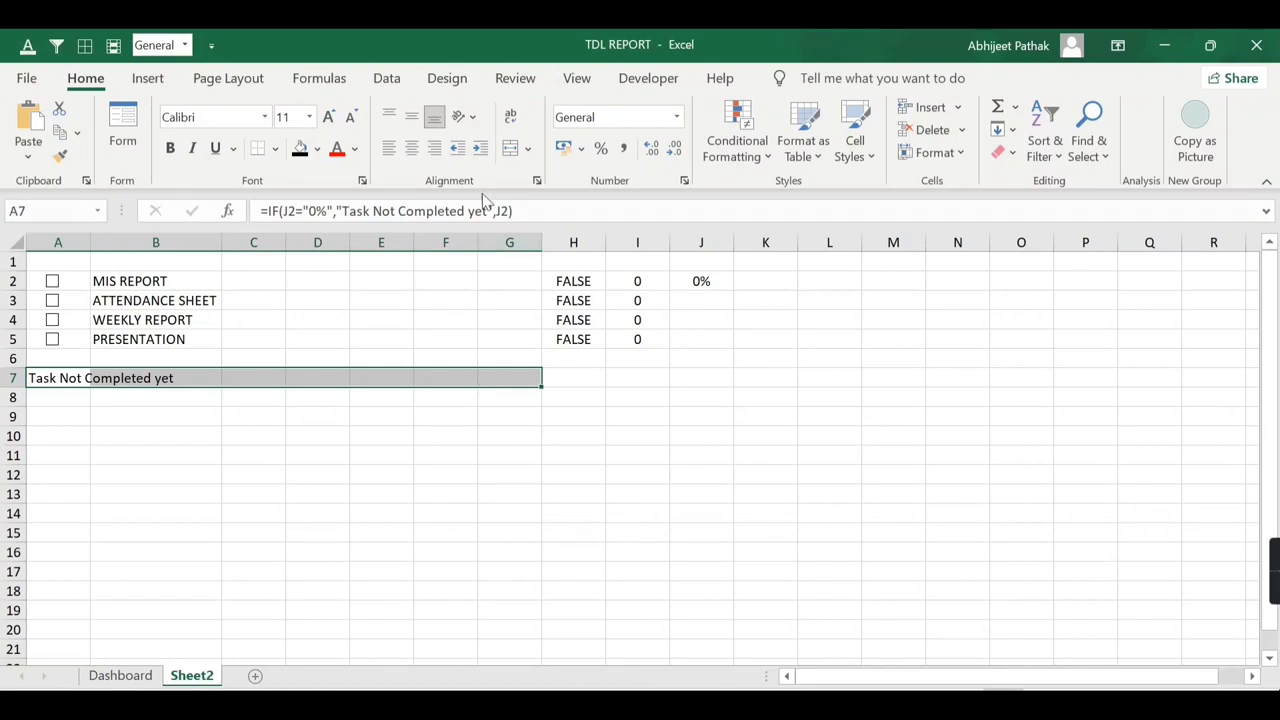
{"action": "left_click", "coordinate": [510, 148]}
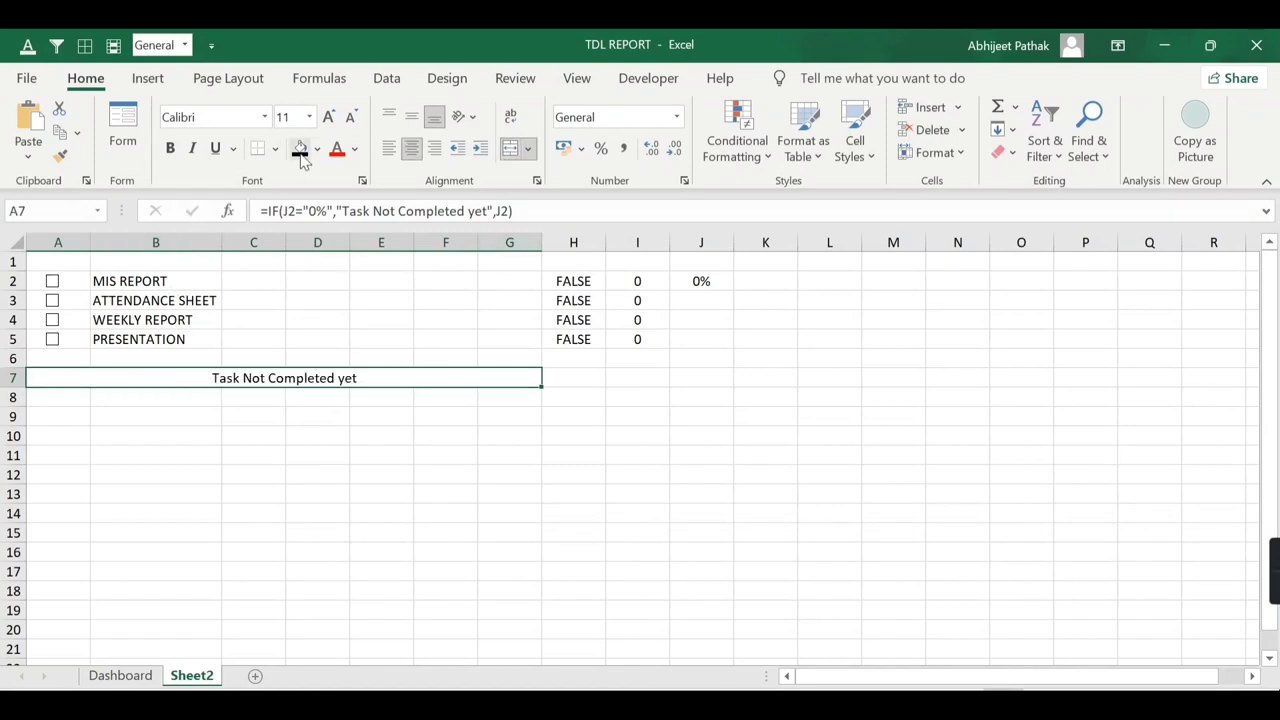
{"action": "left_click", "coordinate": [309, 117]}
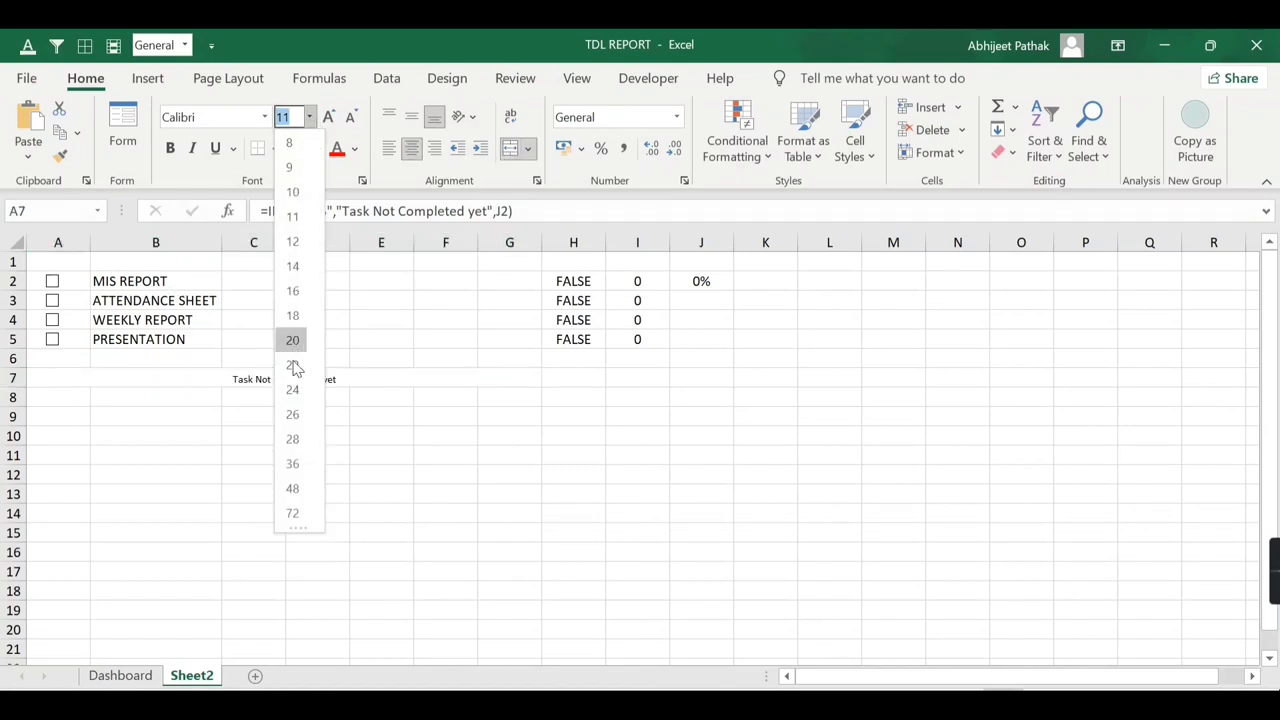
{"action": "left_click", "coordinate": [296, 440]}
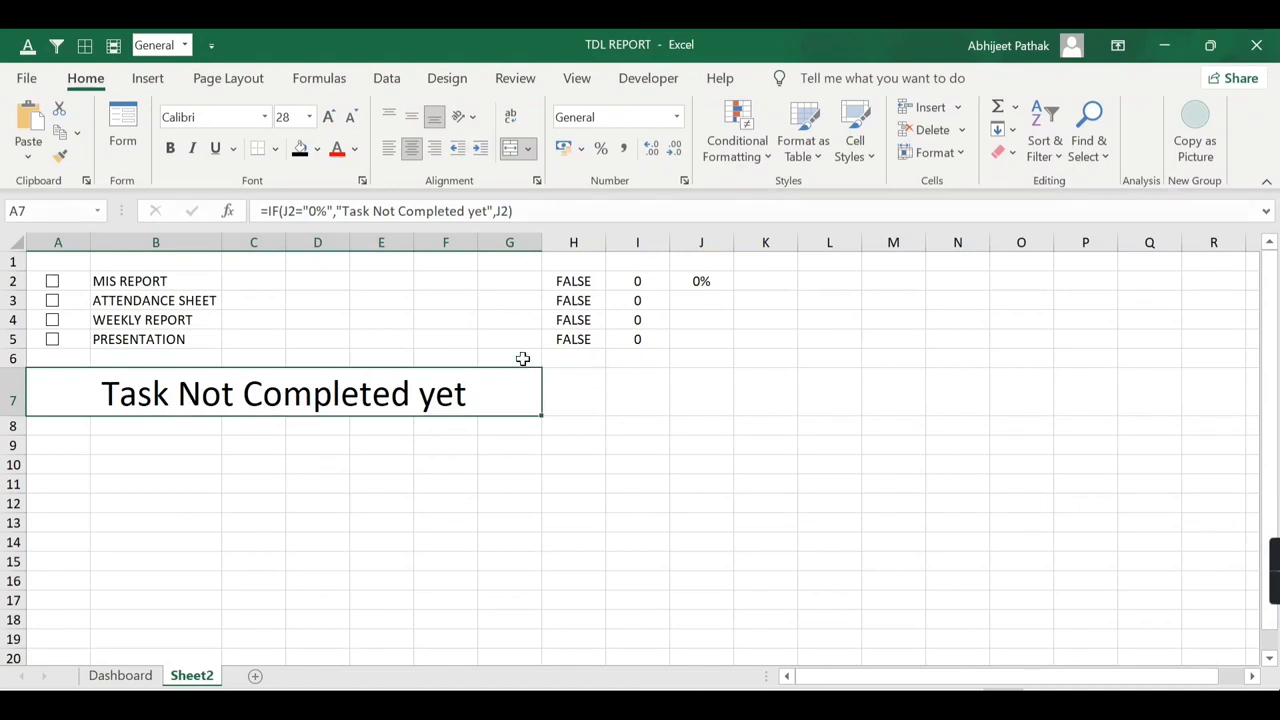
{"action": "left_click", "coordinate": [52, 283]}
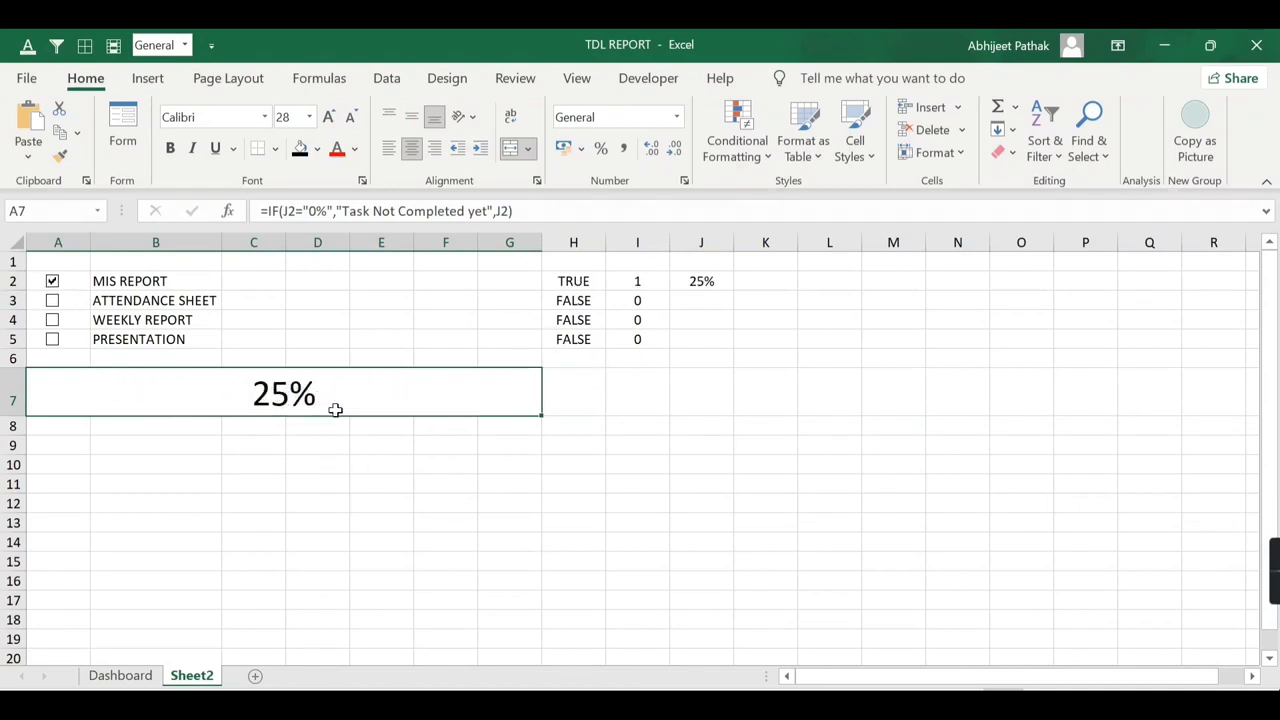
- Strip the TEXT wrapper from the J2 formula and format J2 as a percentage
{"action": "left_click", "coordinate": [686, 283]}
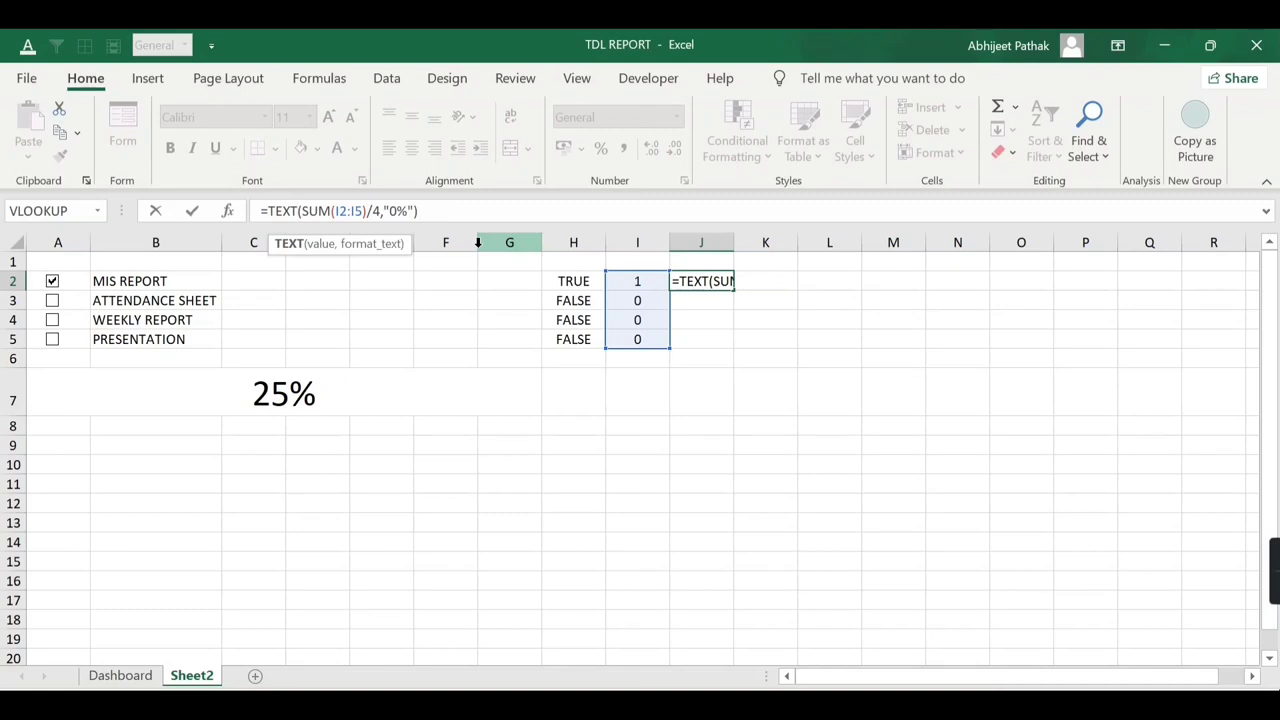
{"action": "key", "text": "BackSpace"}
{"action": "key", "text": "BackSpace"}
{"action": "key", "text": "BackSpace"}
{"action": "key", "text": "BackSpace"}
{"action": "key", "text": "Right"}
{"action": "key", "text": "Right"}
{"action": "key", "text": "Right"}
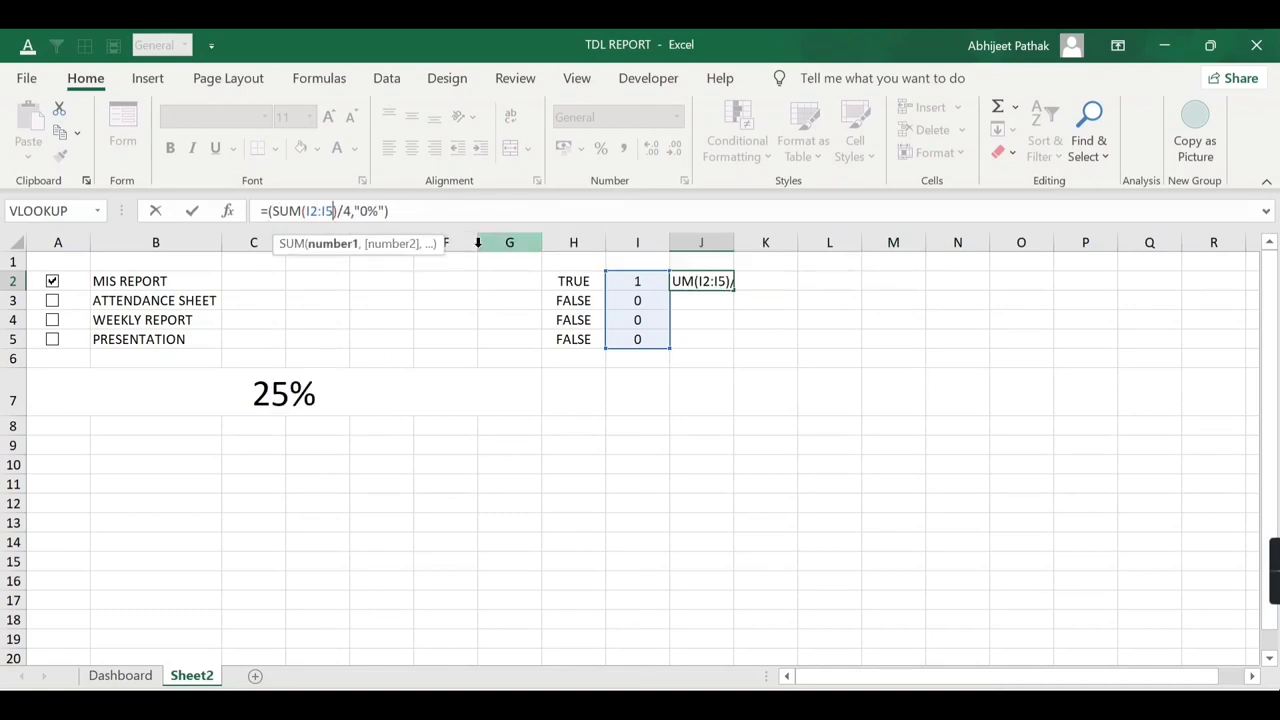
{"action": "key", "text": "Right"}
{"action": "key", "text": "Right"}
{"action": "key", "text": "Right"}
{"action": "key", "text": "Right"}
{"action": "key", "text": "Right"}
{"action": "key", "text": "Right"}
{"action": "key", "text": "BackSpace"}
{"action": "key", "text": "BackSpace"}
{"action": "key", "text": "BackSpace"}
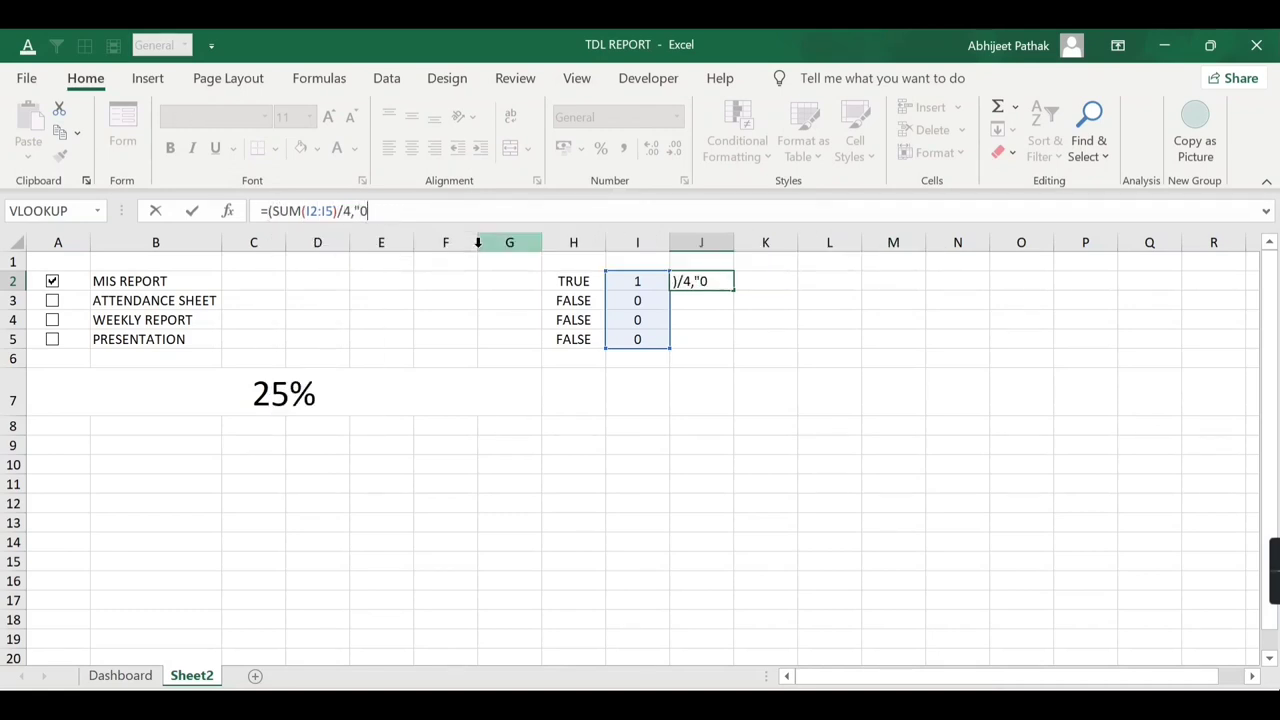
{"action": "key", "text": "BackSpace"}
{"action": "key", "text": "BackSpace"}
{"action": "key", "text": "BackSpace"}
{"action": "key", "text": "Return"}
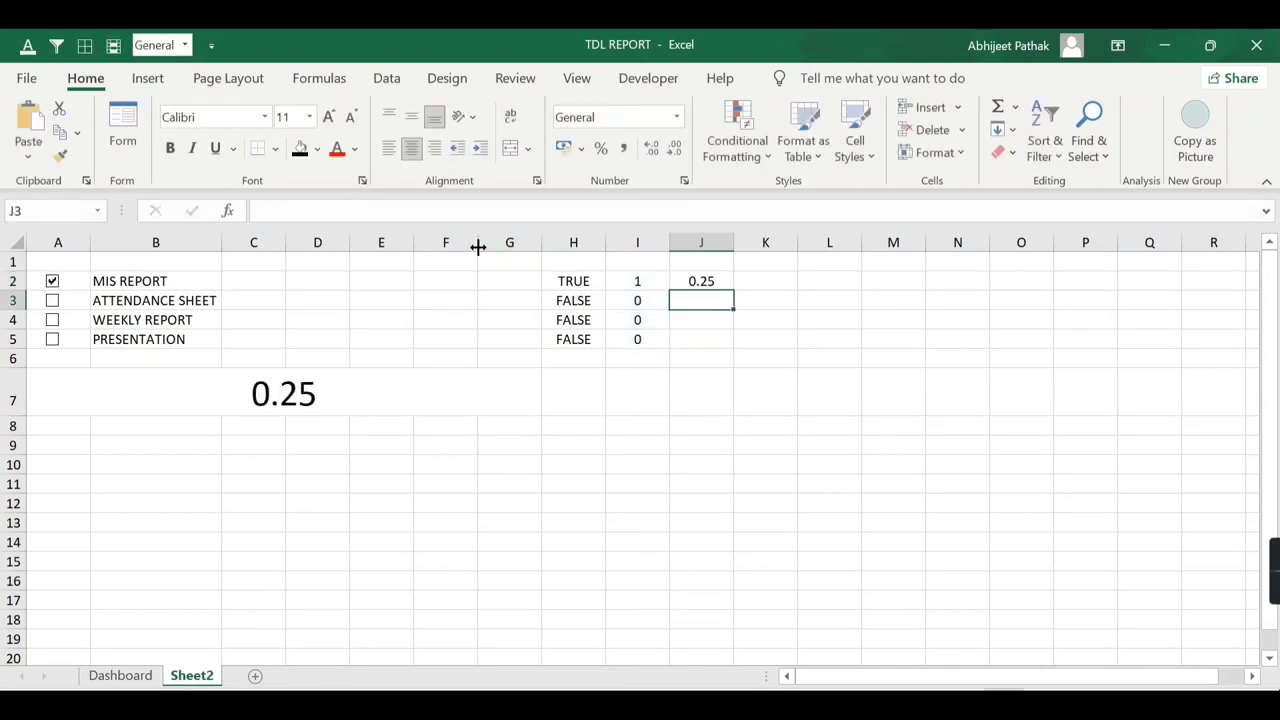
{"action": "key", "text": "Up"}
{"action": "left_click", "coordinate": [601, 152]}
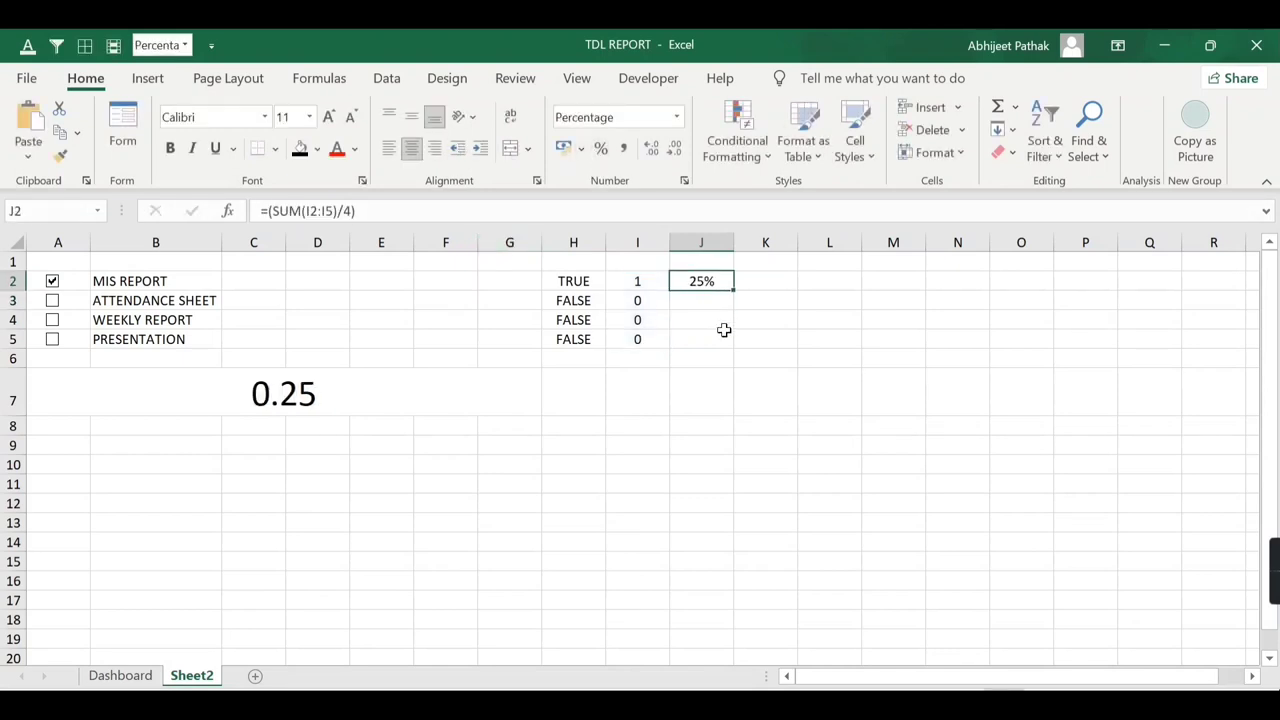
- Tick ATTENDANCE SHEET and WEEKLY REPORT, then check the A7 status cell
{"action": "left_click", "coordinate": [52, 300]}
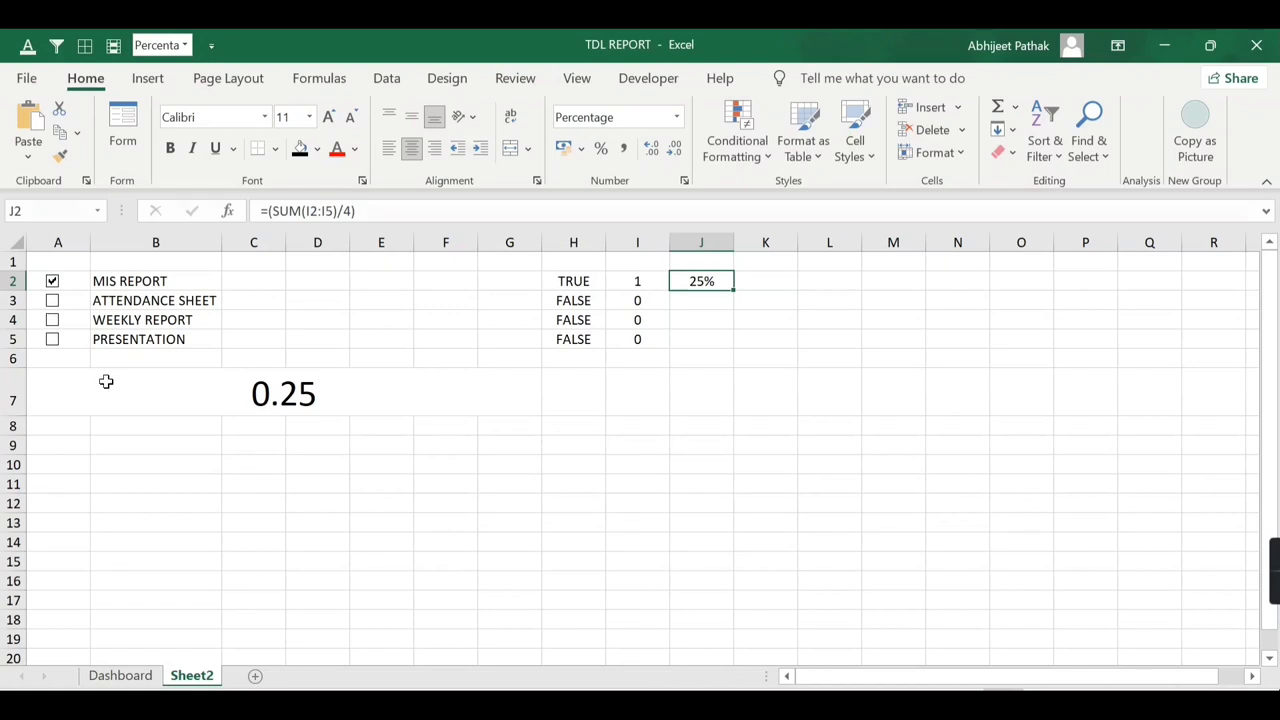
{"action": "left_click", "coordinate": [52, 320]}
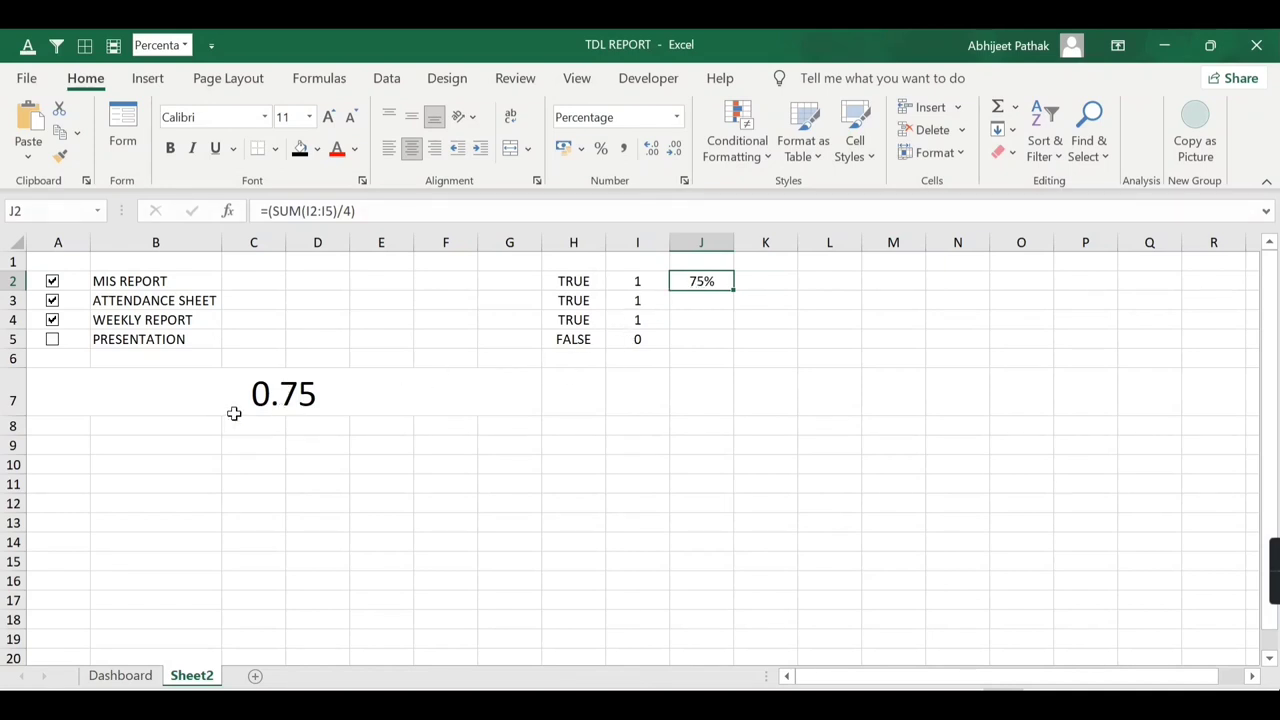
{"action": "left_click", "coordinate": [288, 393]}
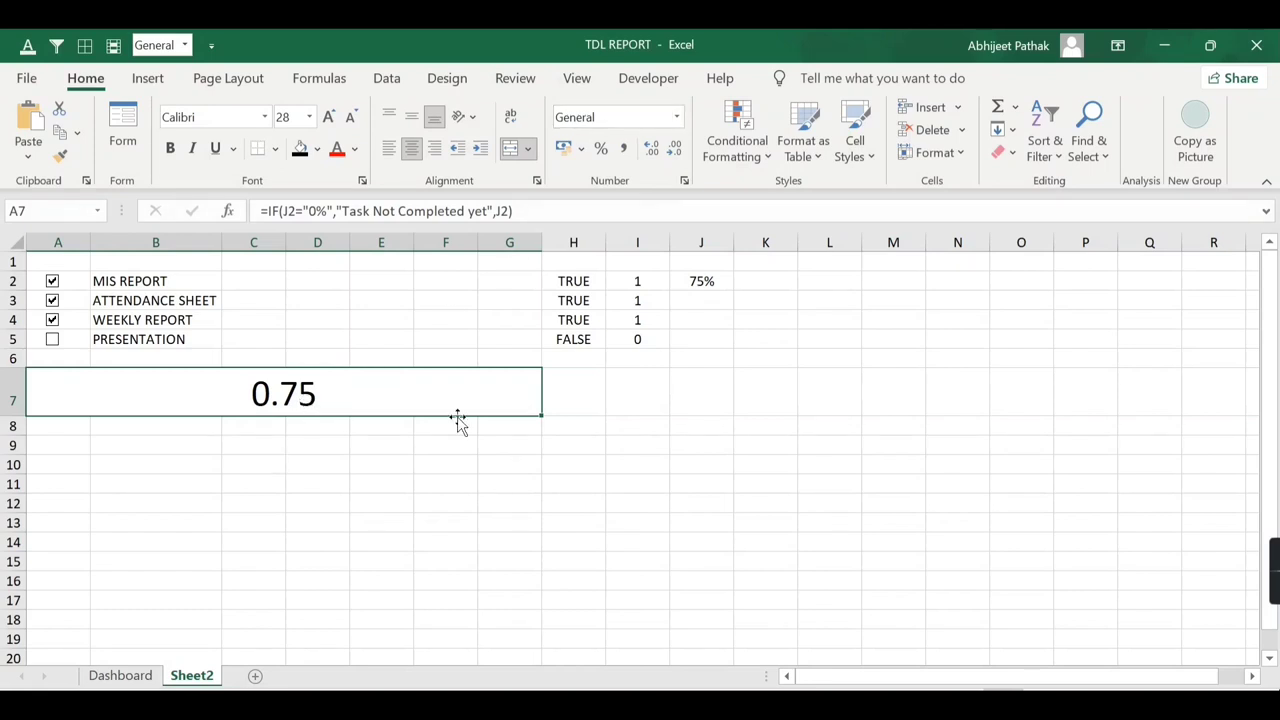
- Rewrite J2 as =TEXT(SUM(I2:I5)/4,"0%") so the completion shows as text
{"action": "left_click", "coordinate": [690, 281]}
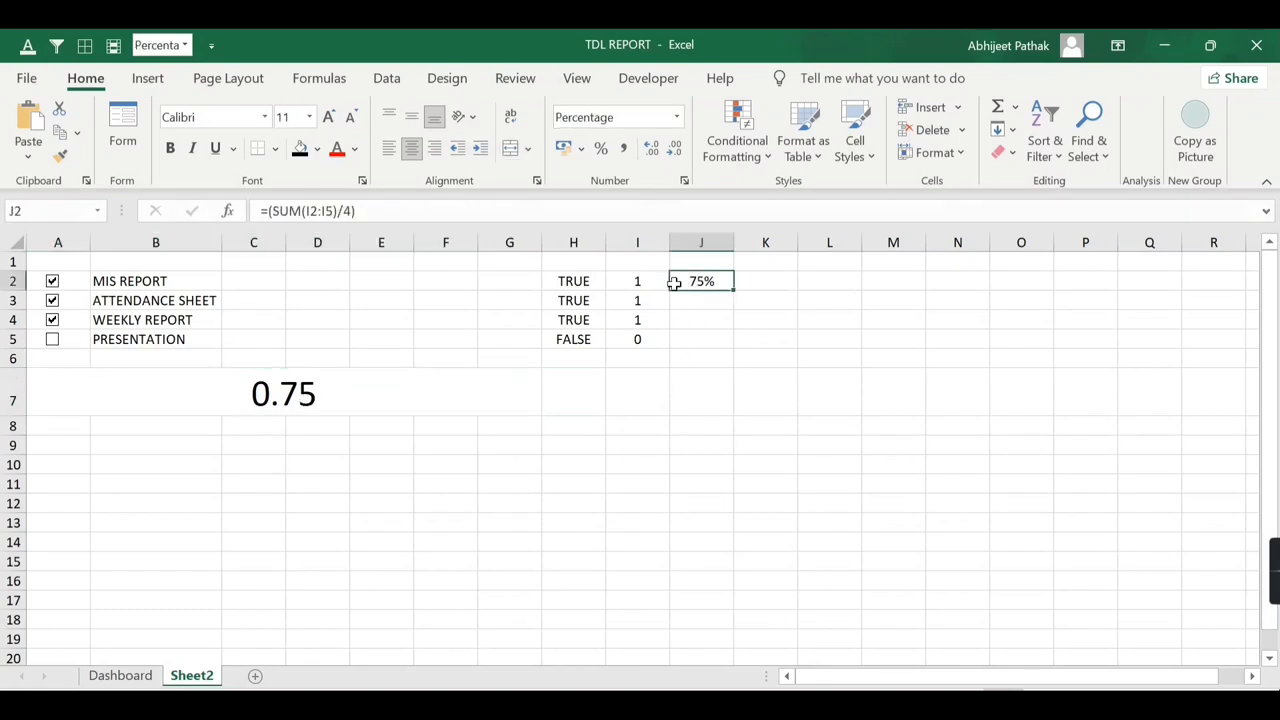
{"action": "left_click", "coordinate": [270, 210]}
{"action": "type", "text": "text("}
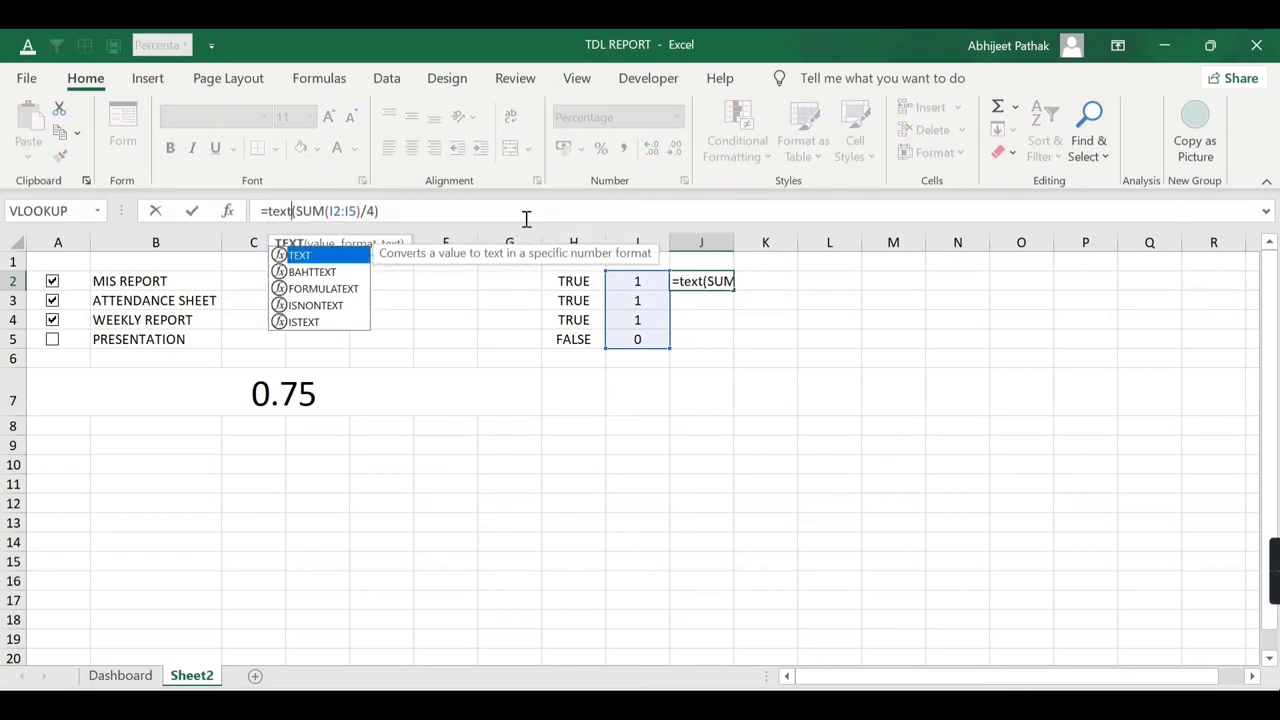
{"action": "key", "text": "Right"}
{"action": "key", "text": "Right"}
{"action": "key", "text": "Right"}
{"action": "key", "text": "Right"}
{"action": "key", "text": "Right"}
{"action": "key", "text": "Right"}
{"action": "key", "text": "Right"}
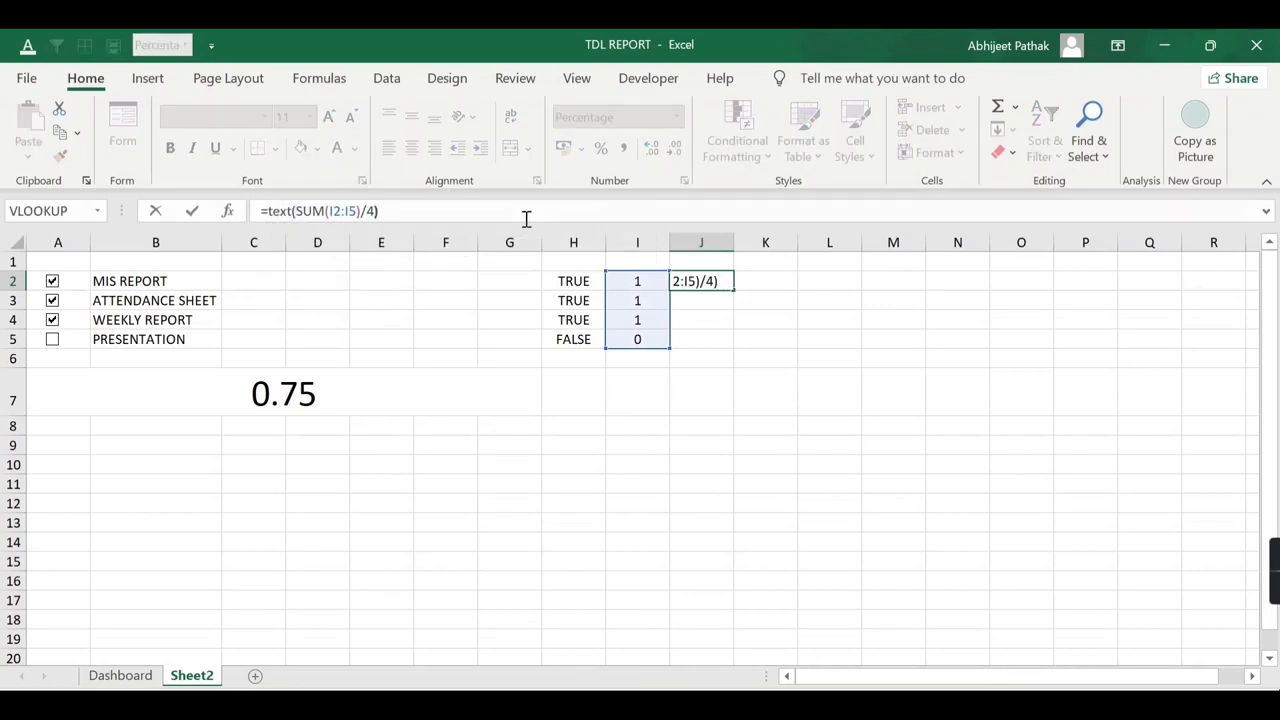
{"action": "key", "text": "BackSpace"}
{"action": "type", "text": ",\""}
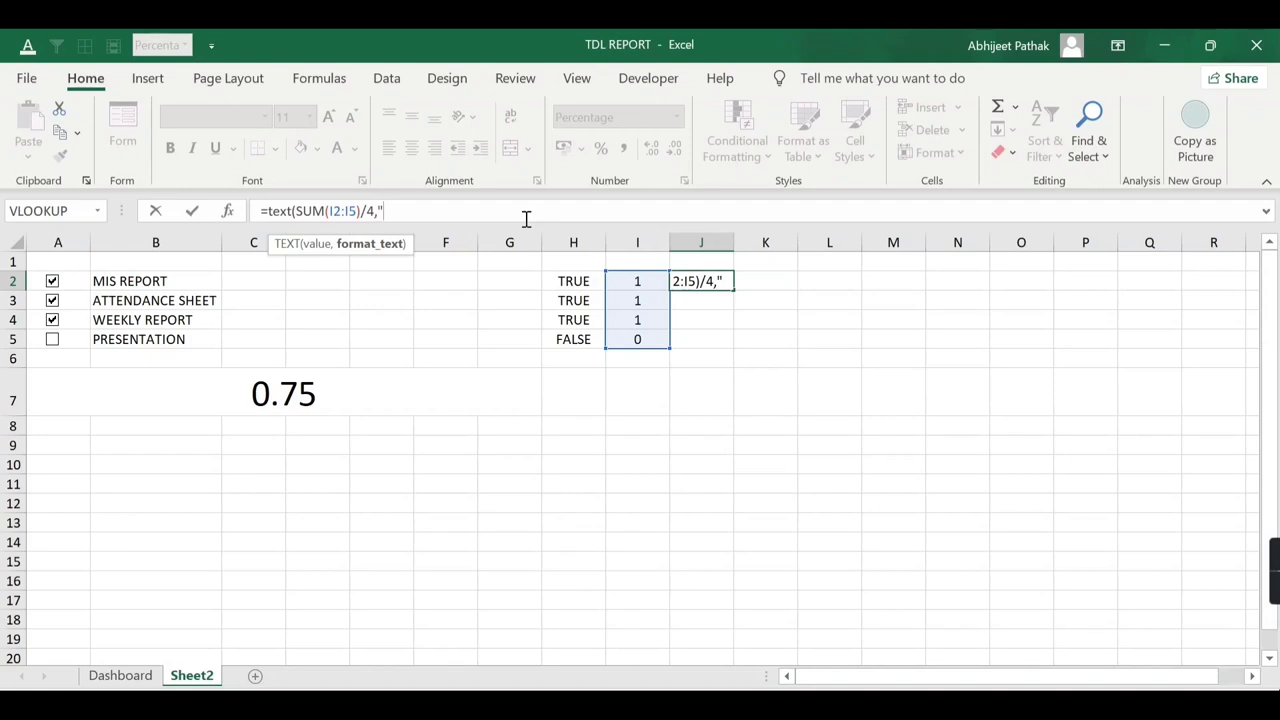
{"action": "type", "text": "0%\")"}
{"action": "key", "text": "Return"}
{"action": "key", "text": "Up"}
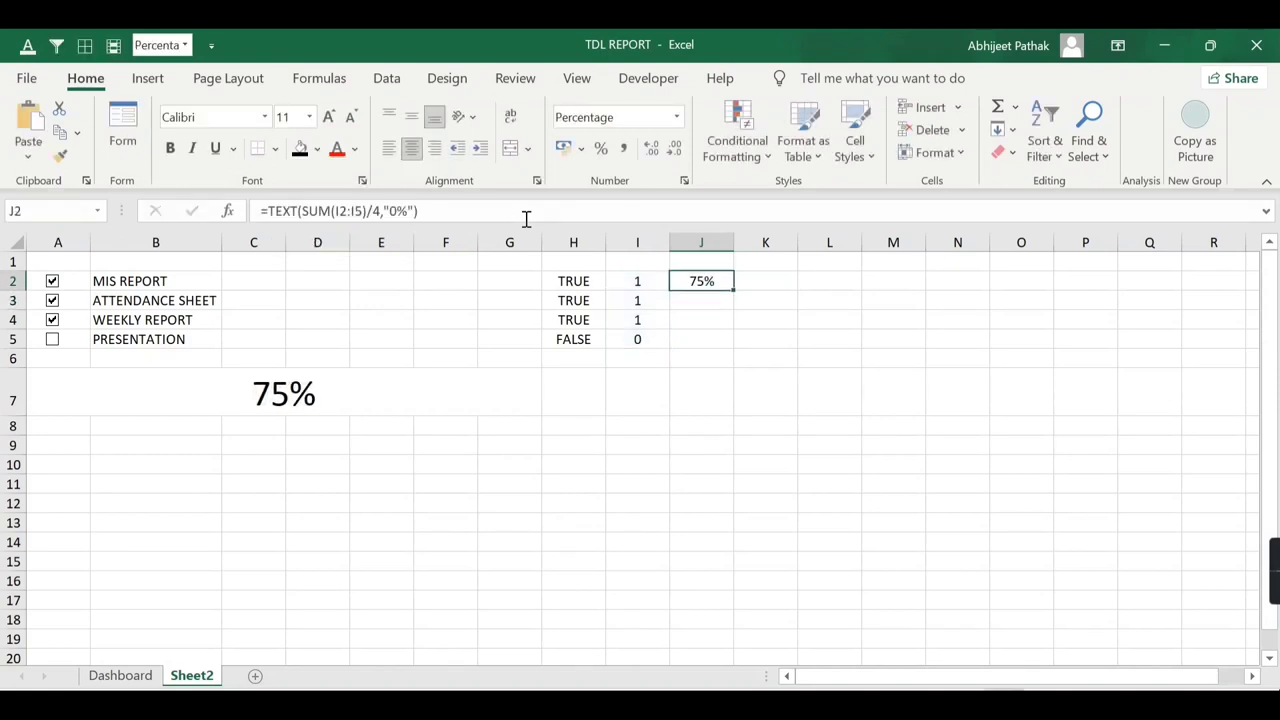
{"action": "left_click", "coordinate": [303, 396]}
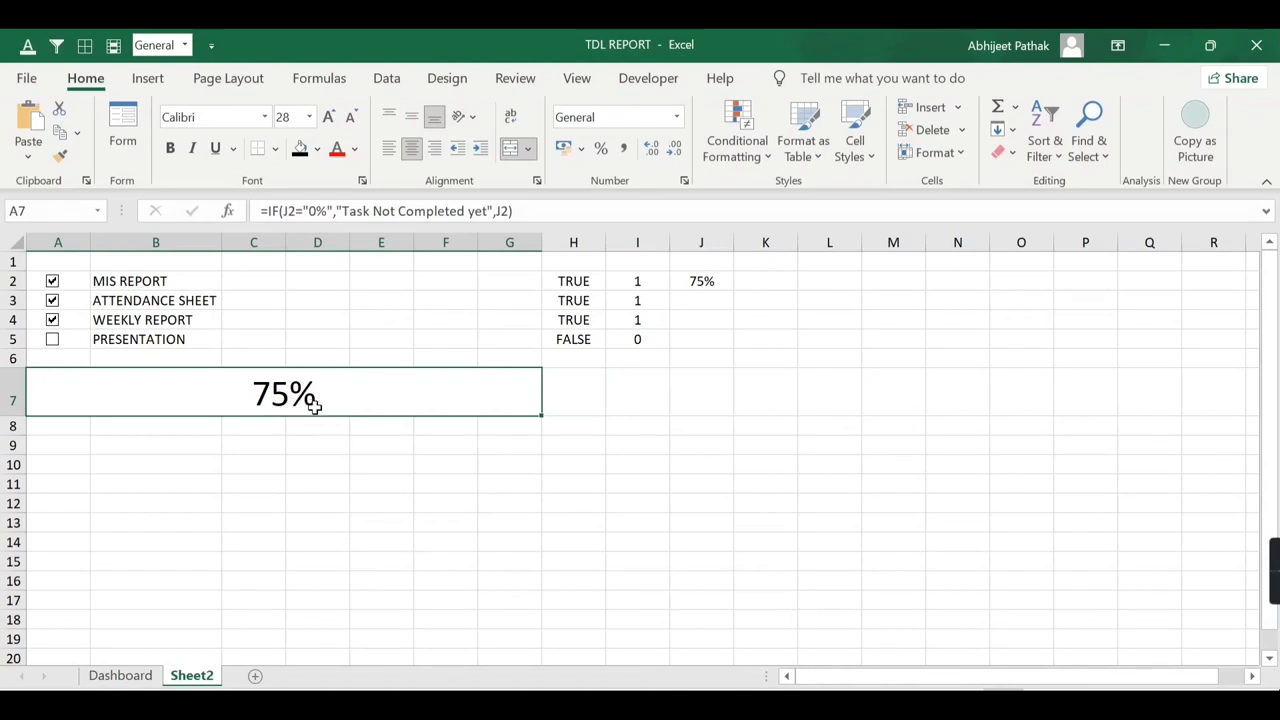
- Append &"Task Completed" after J2 in the A7 formula and accept Excel's correction
{"action": "left_click", "coordinate": [510, 211]}
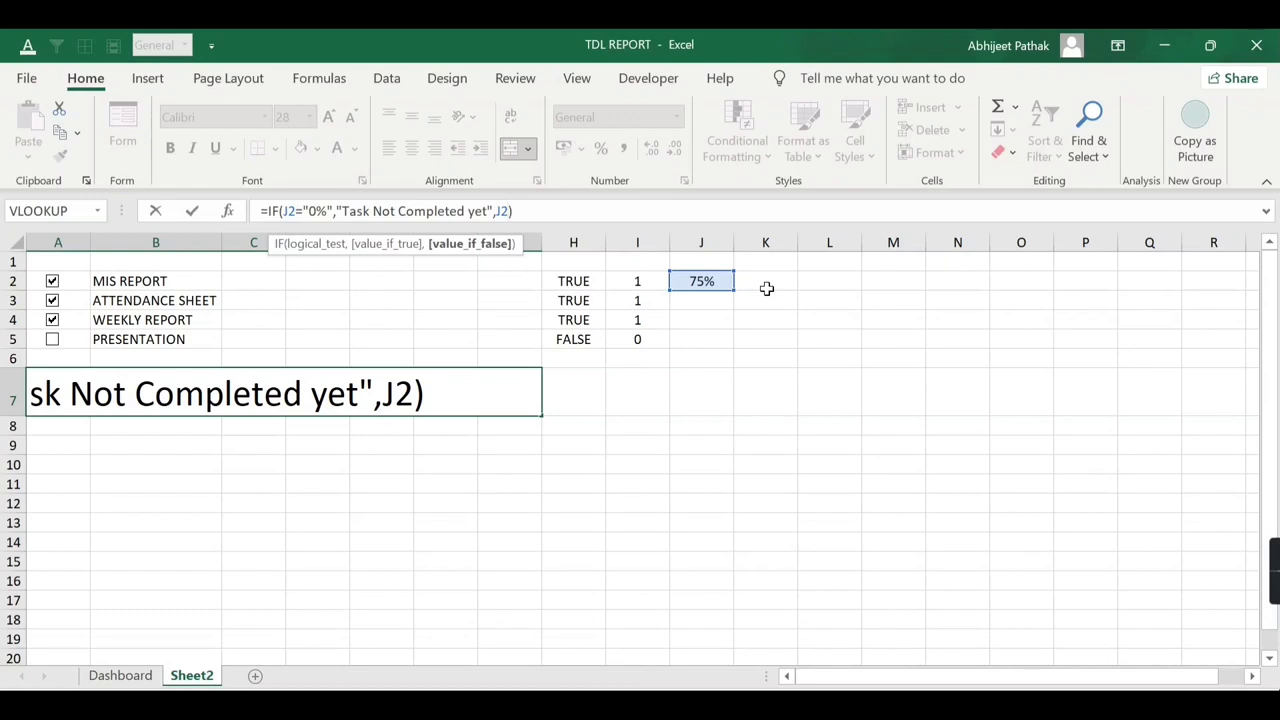
{"action": "type", "text": "&"}
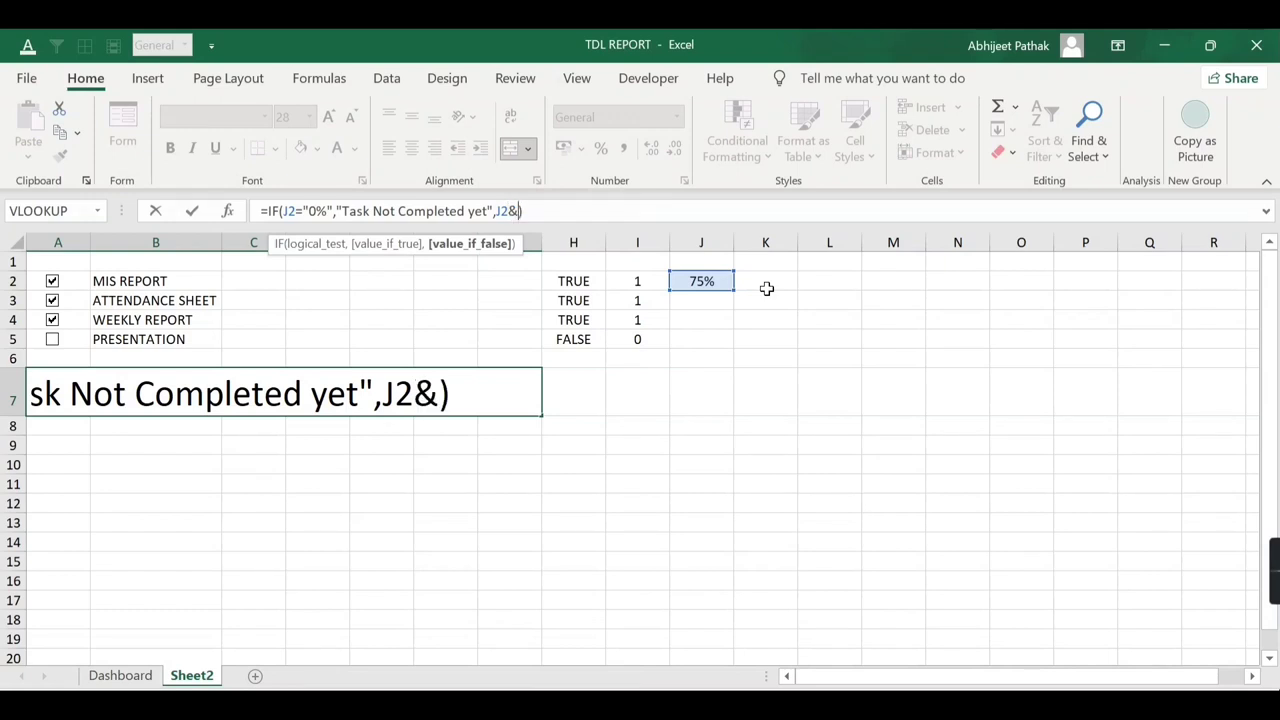
{"action": "type", "text": "\"\""}
{"action": "key", "text": "BackSpace"}
{"action": "type", "text": "T"}
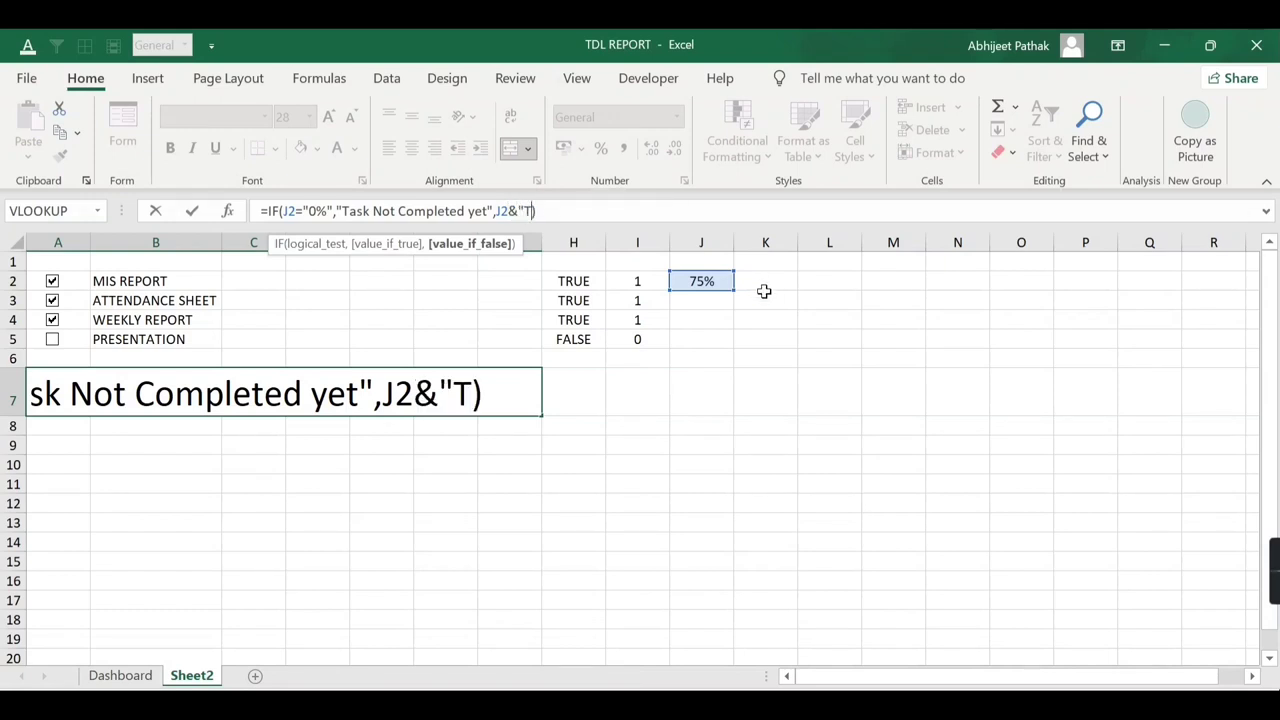
{"action": "key", "text": "BackSpace"}
{"action": "type", "text": "Task Co"}
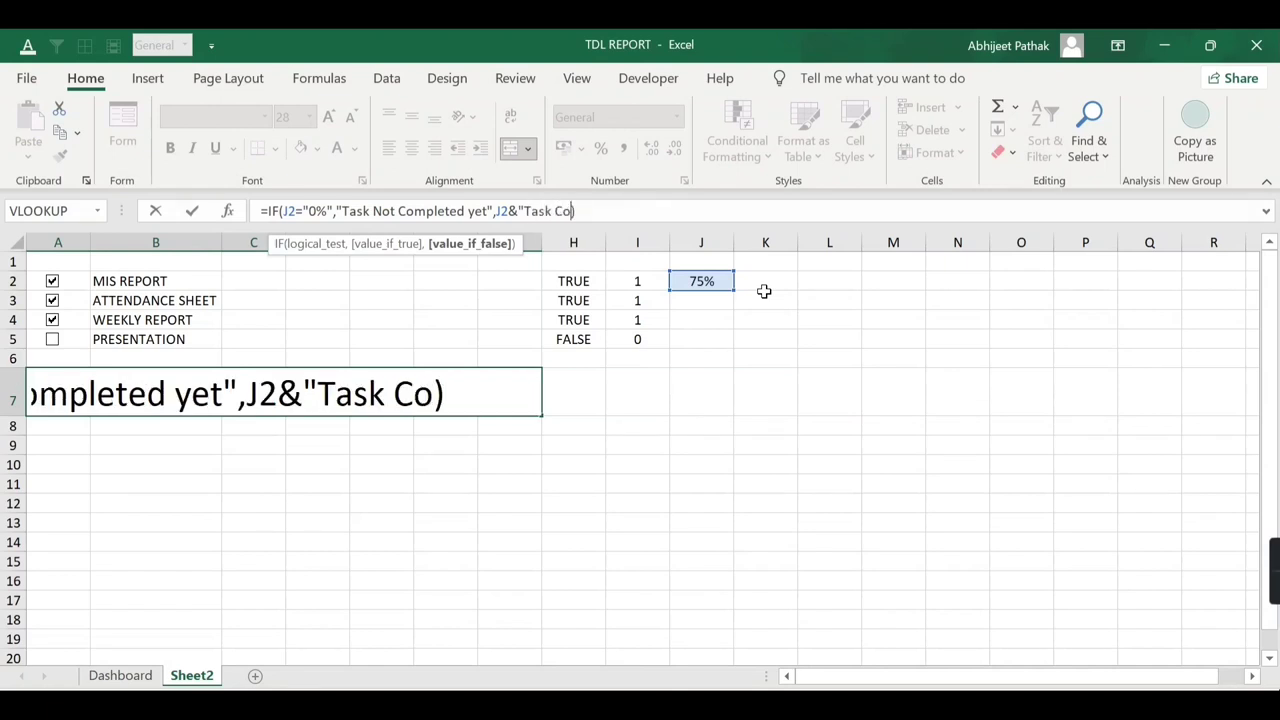
{"action": "type", "text": "mpleted"}
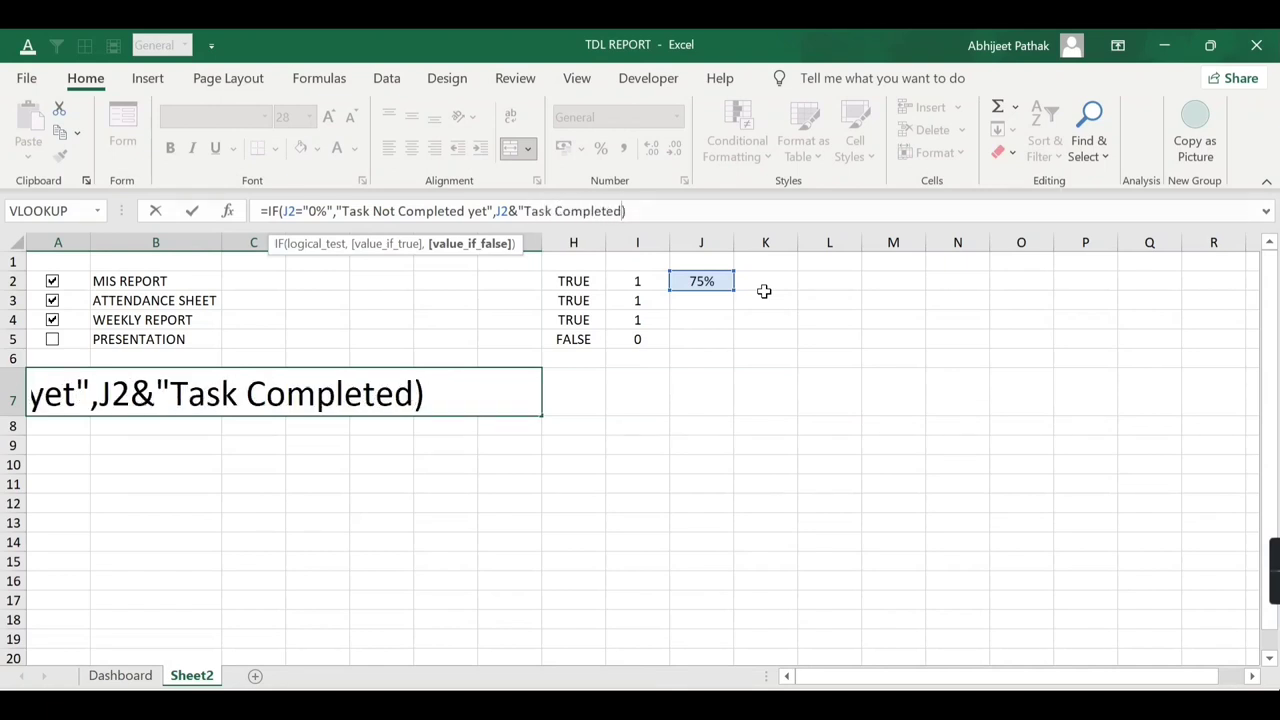
{"action": "type", "text": "\")"}
{"action": "key", "text": "Return"}
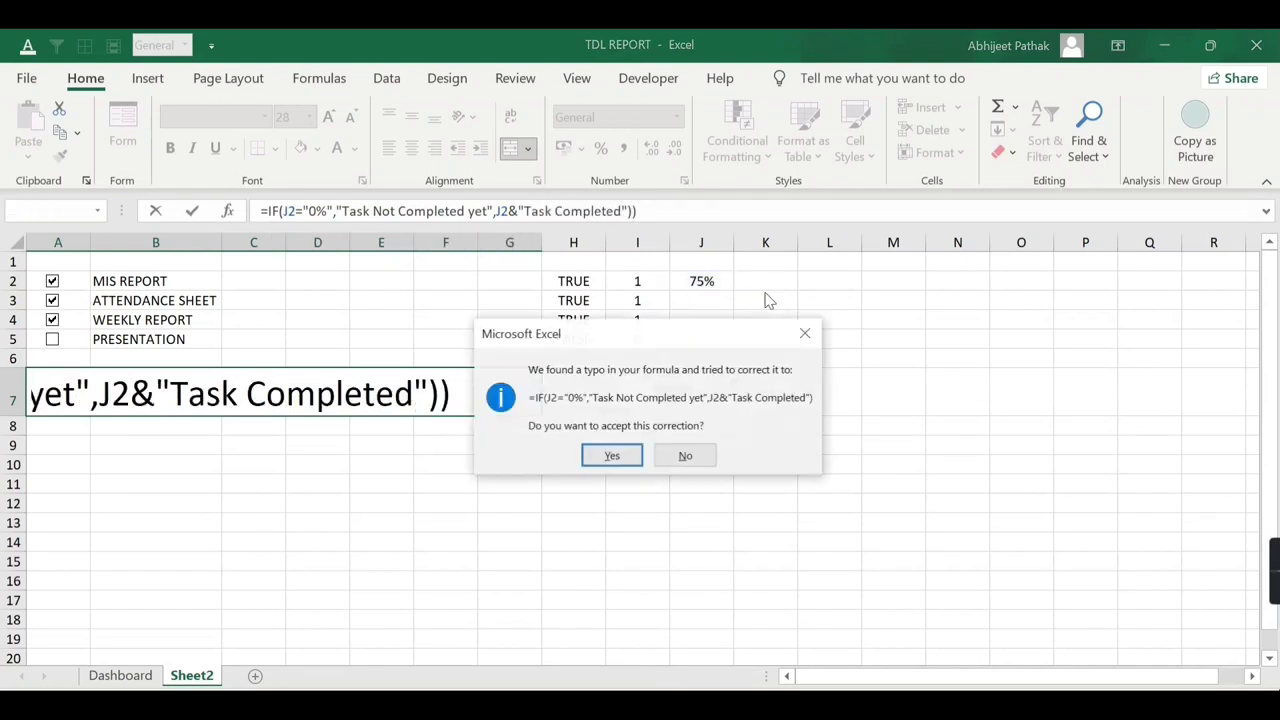
{"action": "key", "text": "Return"}
{"action": "key", "text": "Up"}
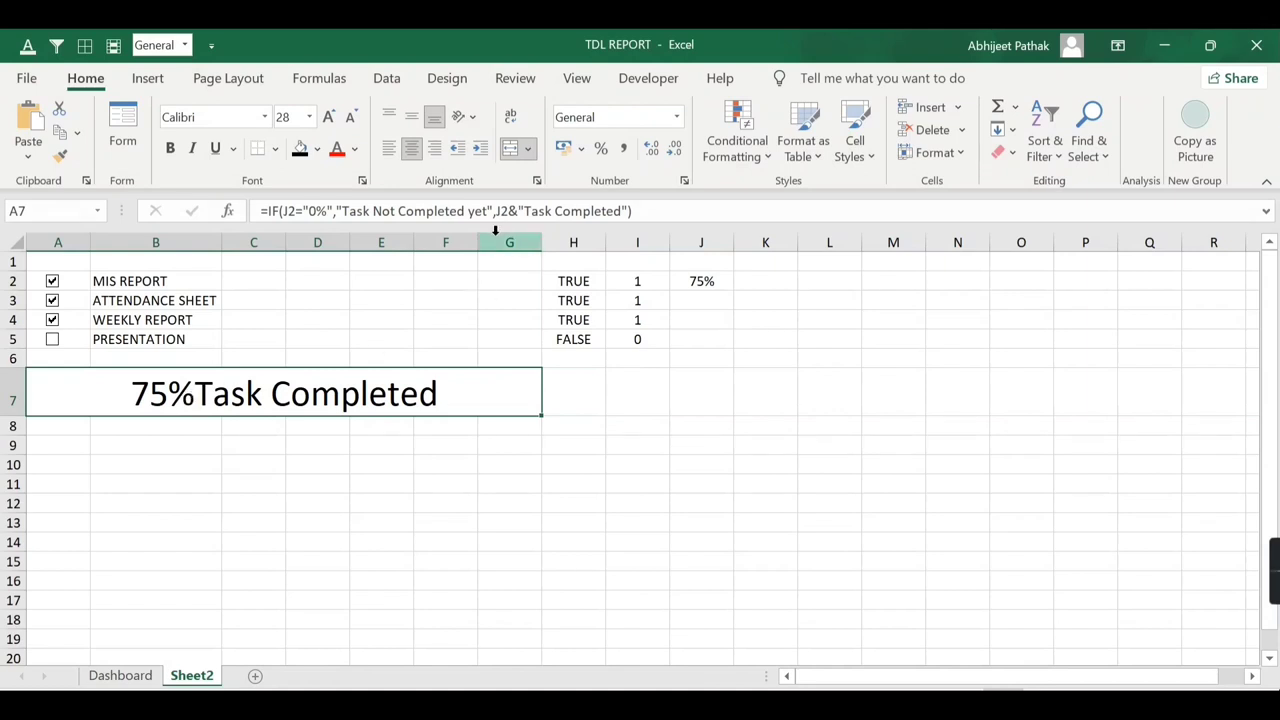
- Add a space before 'Task Completed' in the A7 formula, then untick WEEKLY REPORT
{"action": "left_click", "coordinate": [527, 210]}
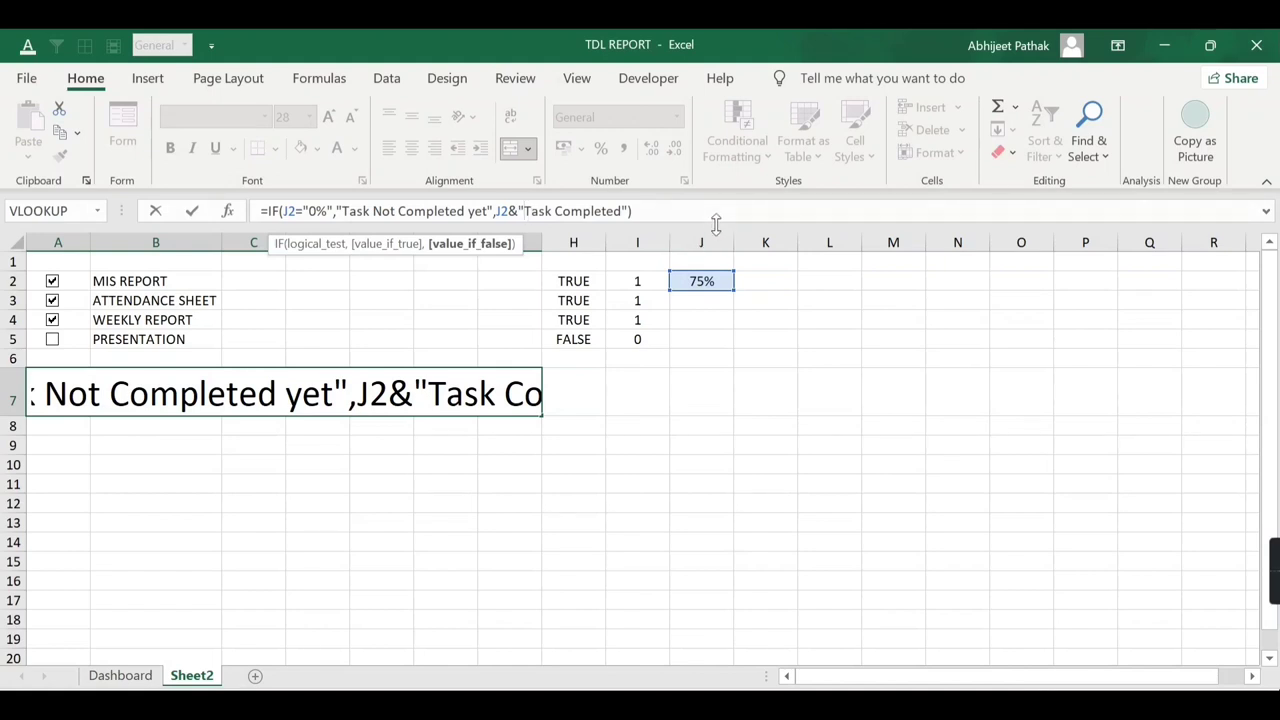
{"action": "key", "text": "Return"}
{"action": "key", "text": "Up"}
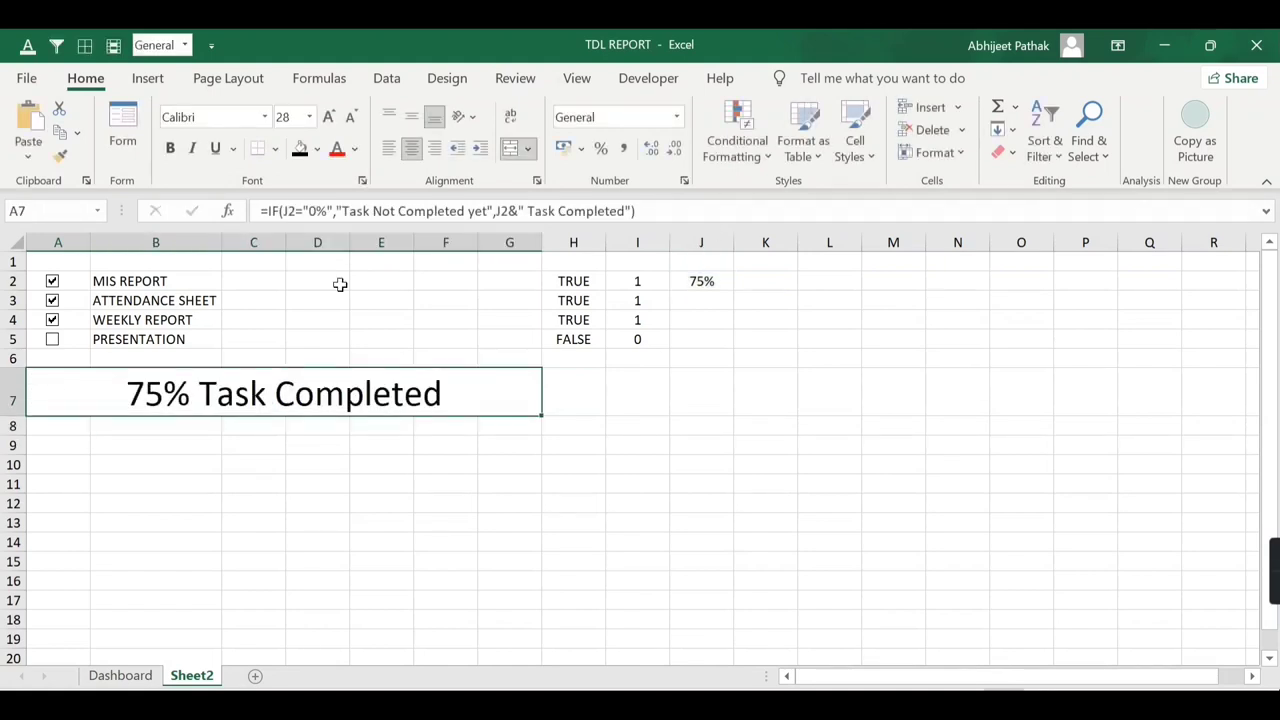
{"action": "left_click", "coordinate": [50, 321]}
- Toggle the checkboxes from 0% up to all four ticked at 100%, then clear them all
{"action": "left_click", "coordinate": [51, 321]}
{"action": "left_click", "coordinate": [52, 320]}
{"action": "left_click", "coordinate": [52, 300]}
{"action": "left_click", "coordinate": [52, 281]}
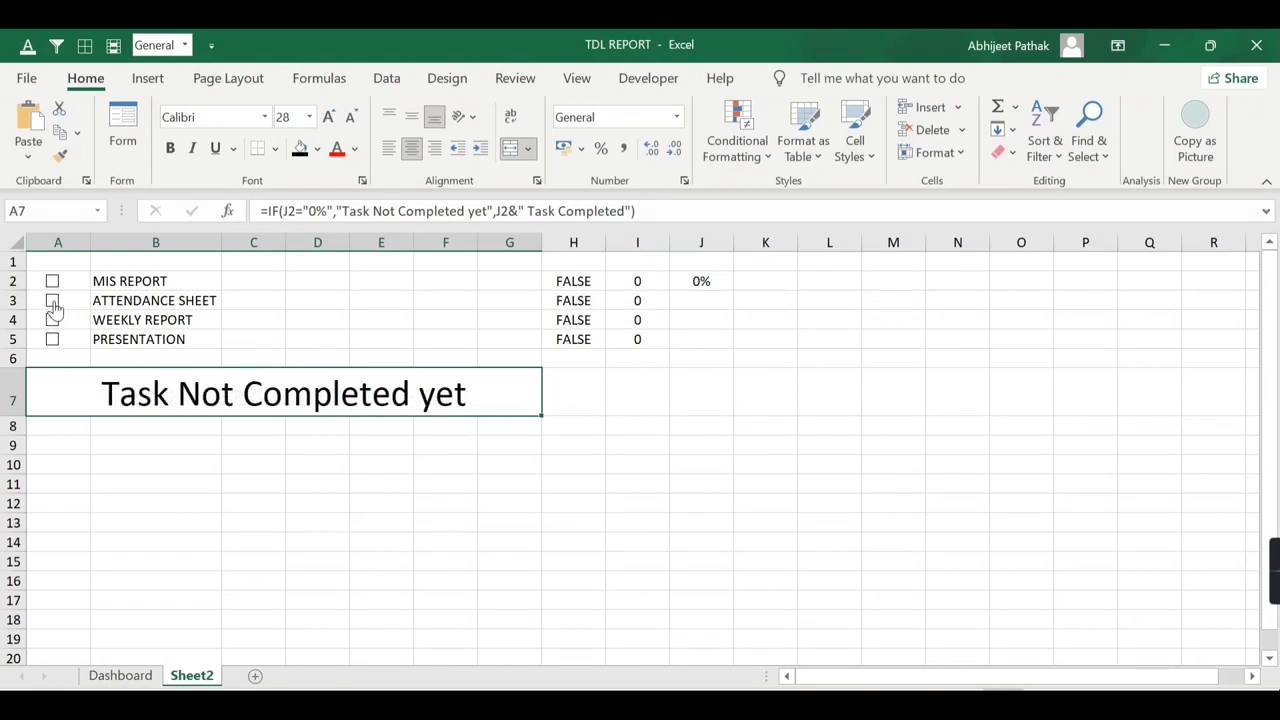
{"action": "left_click", "coordinate": [52, 300]}
{"action": "left_click", "coordinate": [52, 320]}
{"action": "left_click", "coordinate": [52, 339]}
{"action": "left_click", "coordinate": [52, 281]}
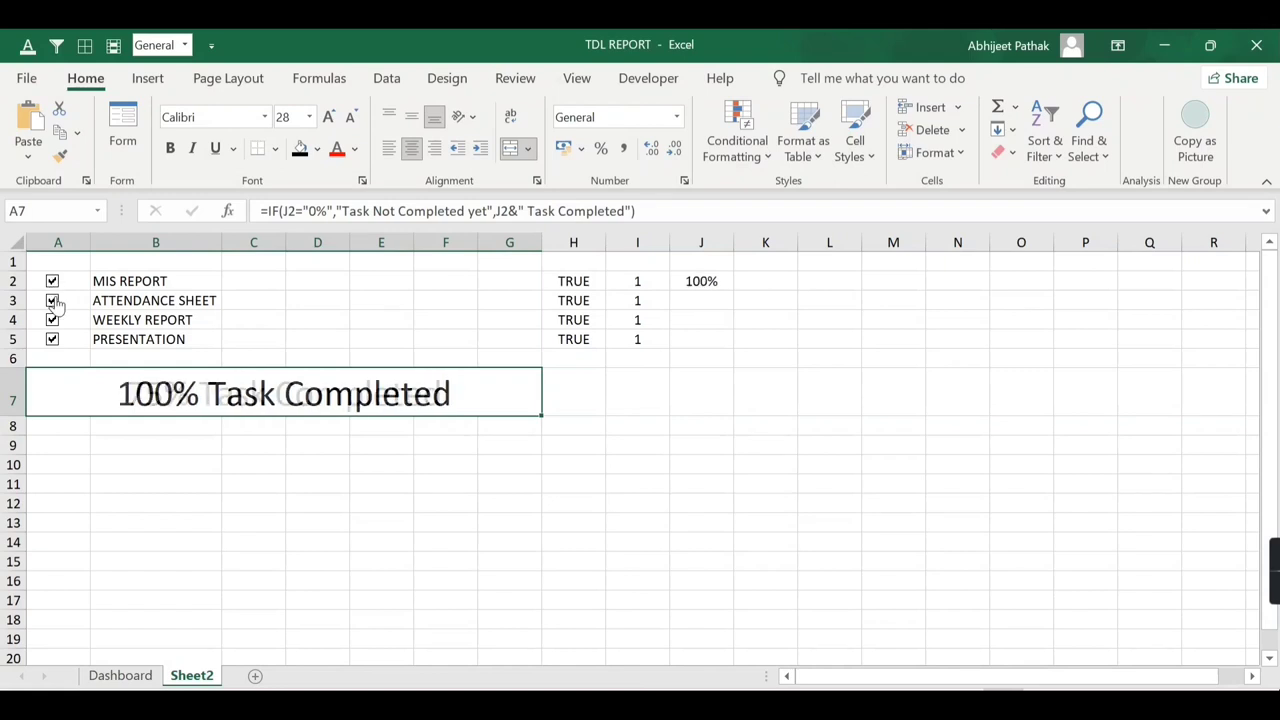
{"action": "left_click", "coordinate": [52, 300]}
{"action": "left_click", "coordinate": [52, 320]}
{"action": "left_click", "coordinate": [52, 339]}
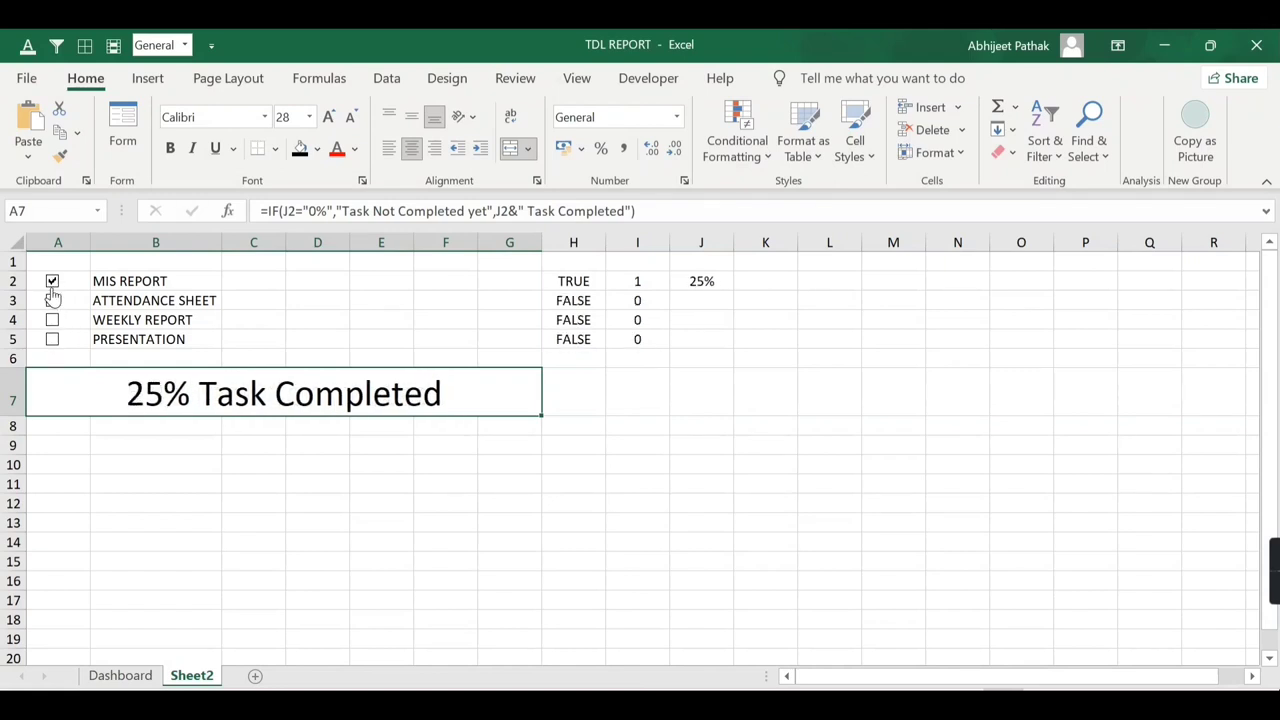
{"action": "left_click", "coordinate": [52, 282]}
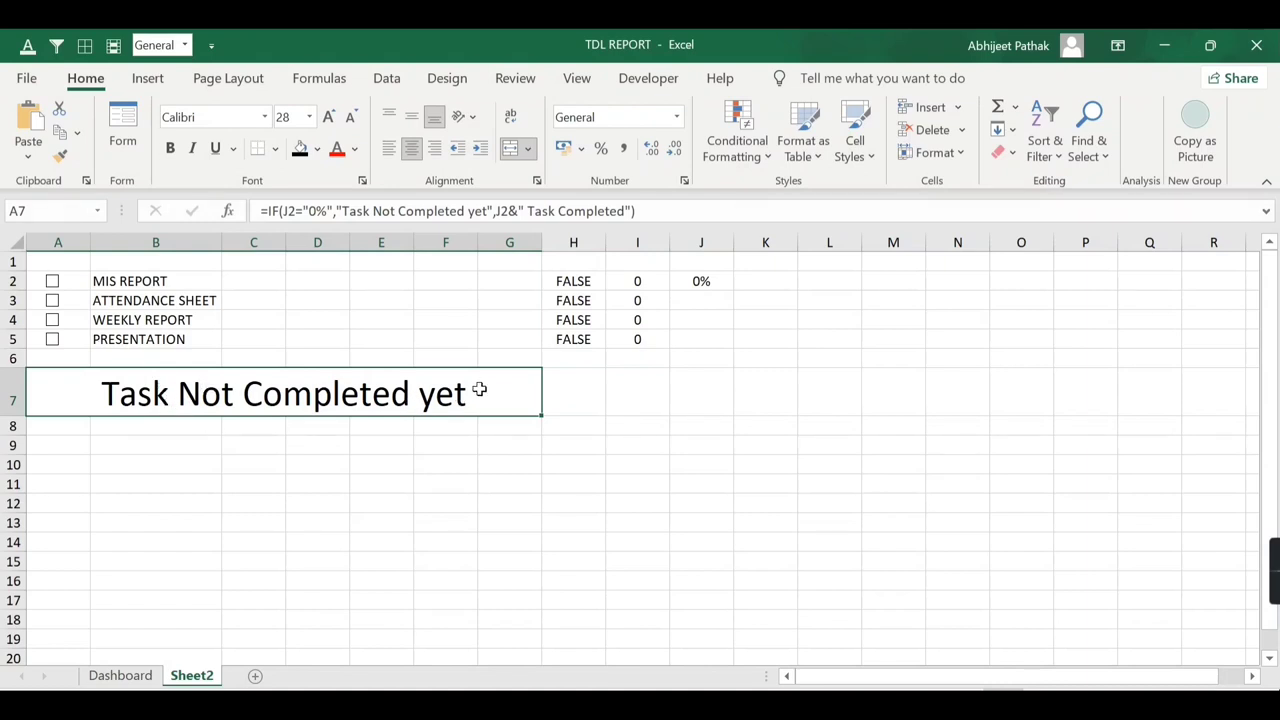
- Test 25% with MIS REPORT, then ATTENDANCE SHEET and WEEKLY REPORT, ending with all unticked
{"action": "left_click", "coordinate": [52, 281]}
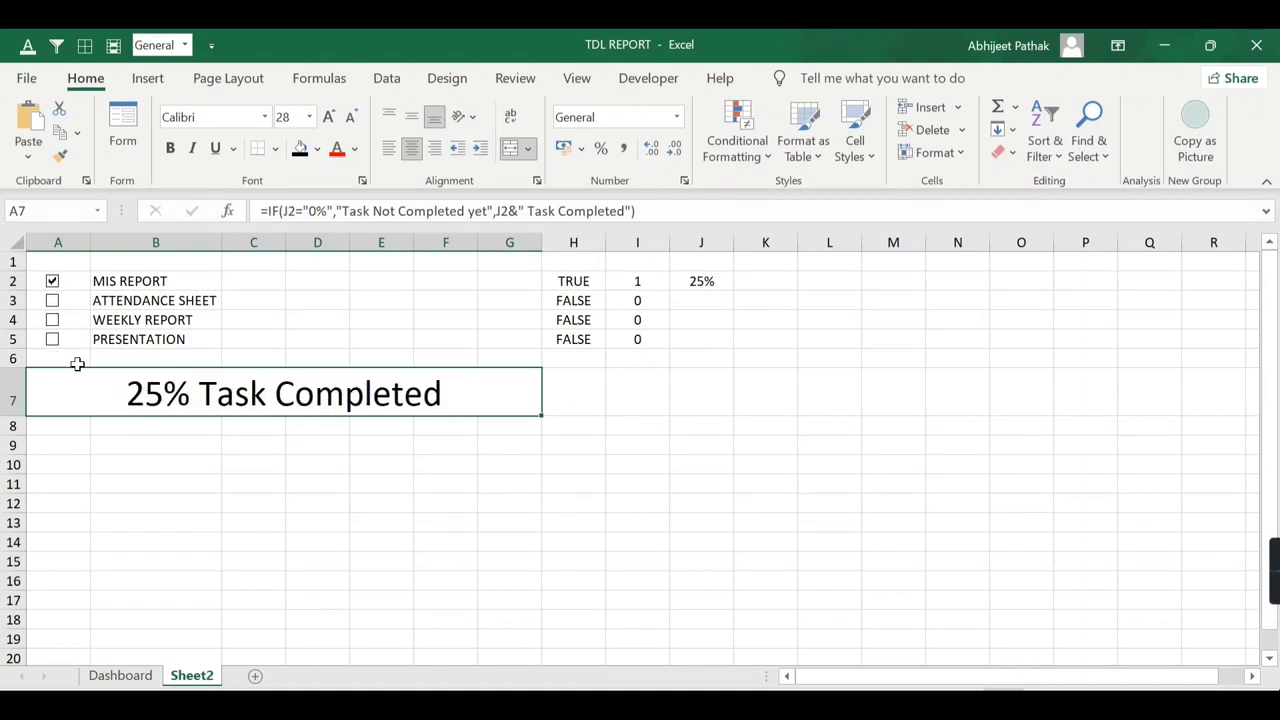
{"action": "left_click", "coordinate": [52, 283]}
{"action": "left_click", "coordinate": [52, 301]}
{"action": "left_click", "coordinate": [52, 320]}
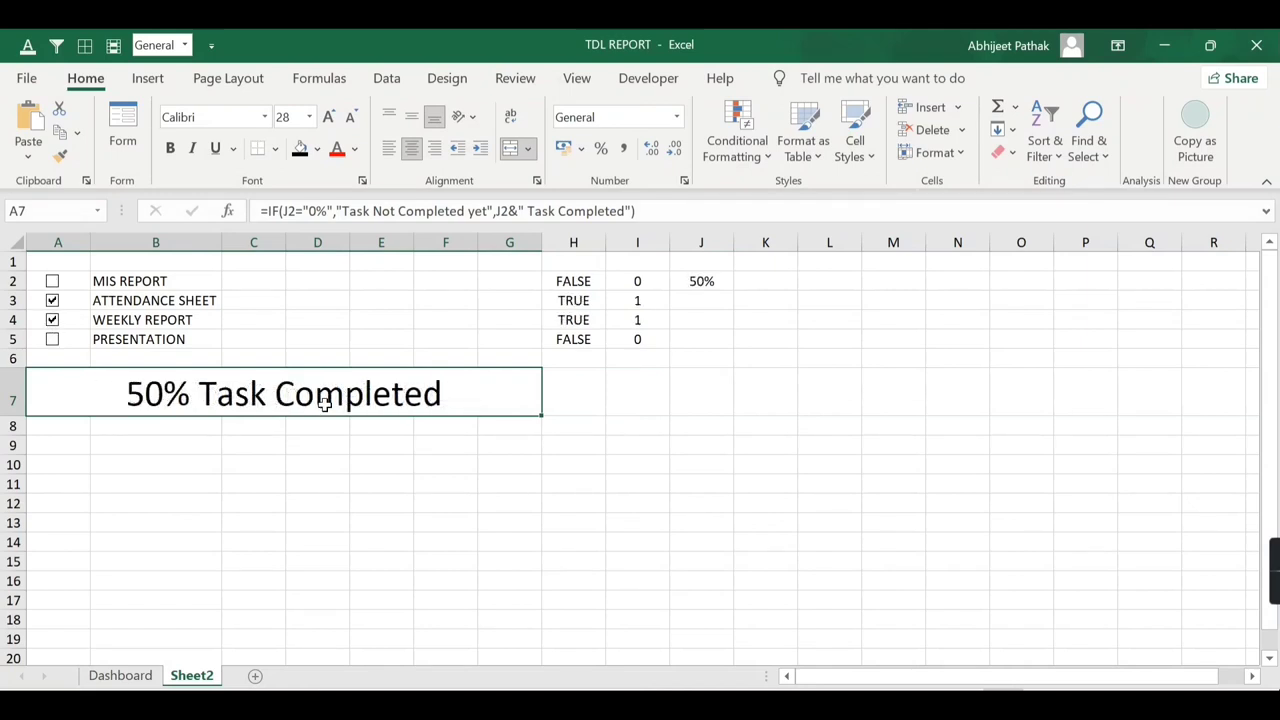
{"action": "left_click", "coordinate": [52, 320]}
{"action": "left_click", "coordinate": [52, 301]}
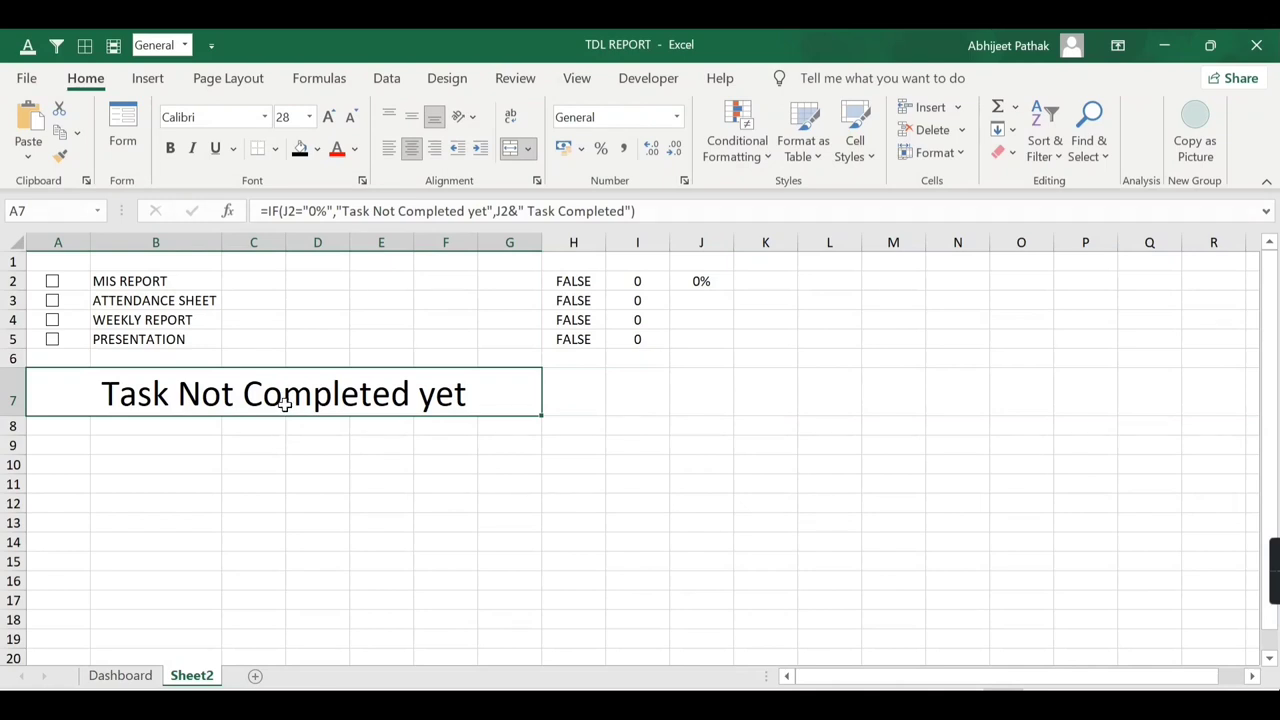
{"action": "left_click", "coordinate": [296, 449]}
{"action": "left_click", "coordinate": [278, 400]}
- Add a conditional formatting formula rule =$J$2="0%" that turns the banner font red
{"action": "left_click", "coordinate": [744, 158]}
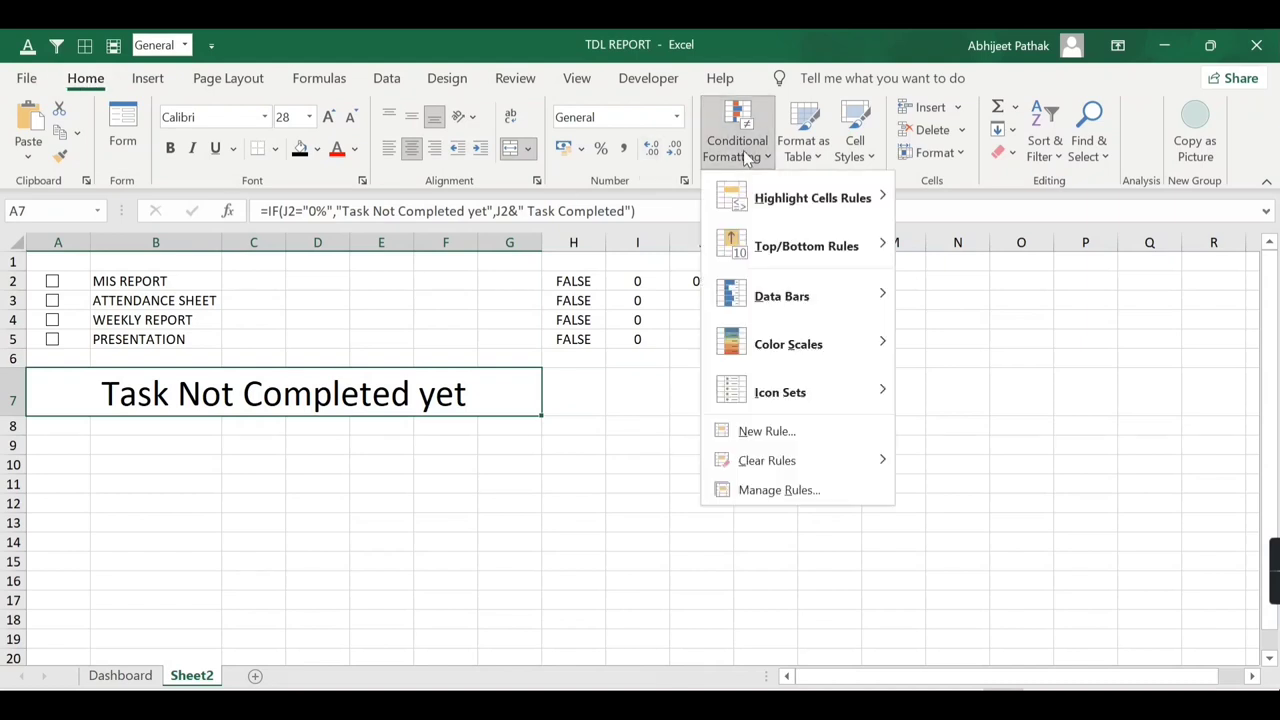
{"action": "left_click", "coordinate": [790, 437]}
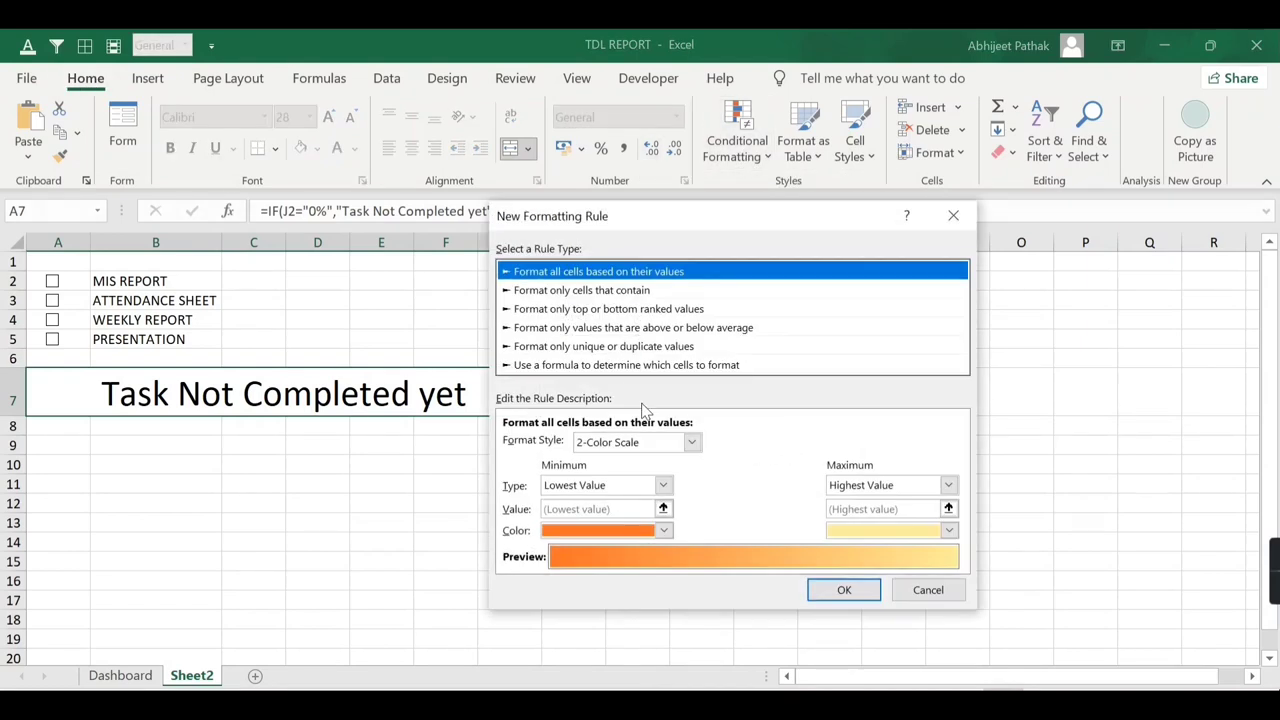
{"action": "left_click", "coordinate": [555, 366]}
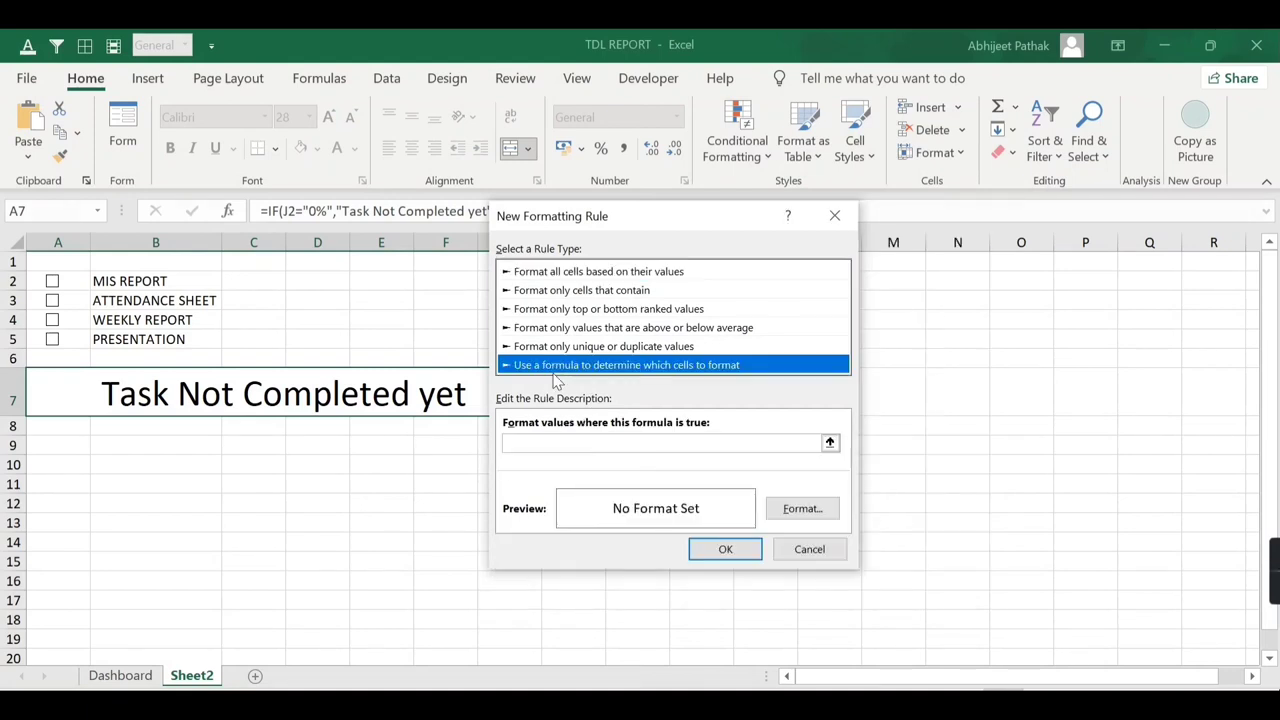
{"action": "left_click_drag", "start_coordinate": [624, 220], "coordinate": [575, 393]}
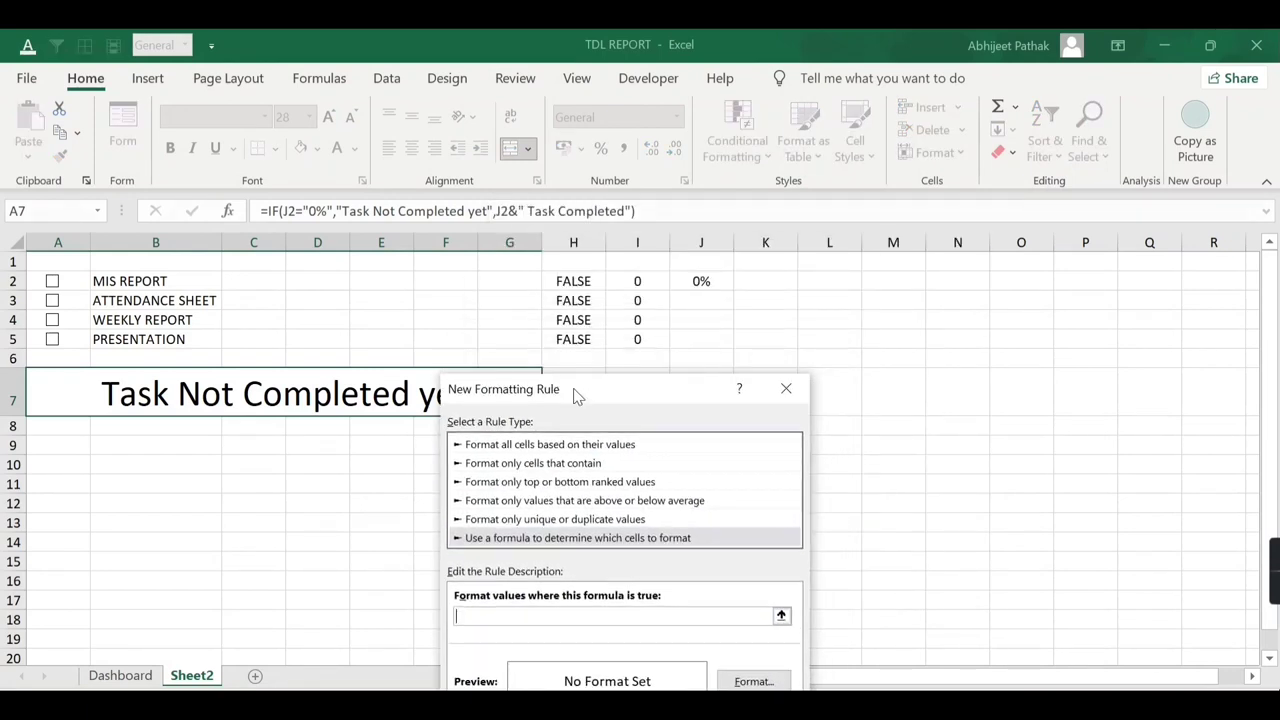
{"action": "type", "text": "="}
{"action": "left_click", "coordinate": [708, 281]}
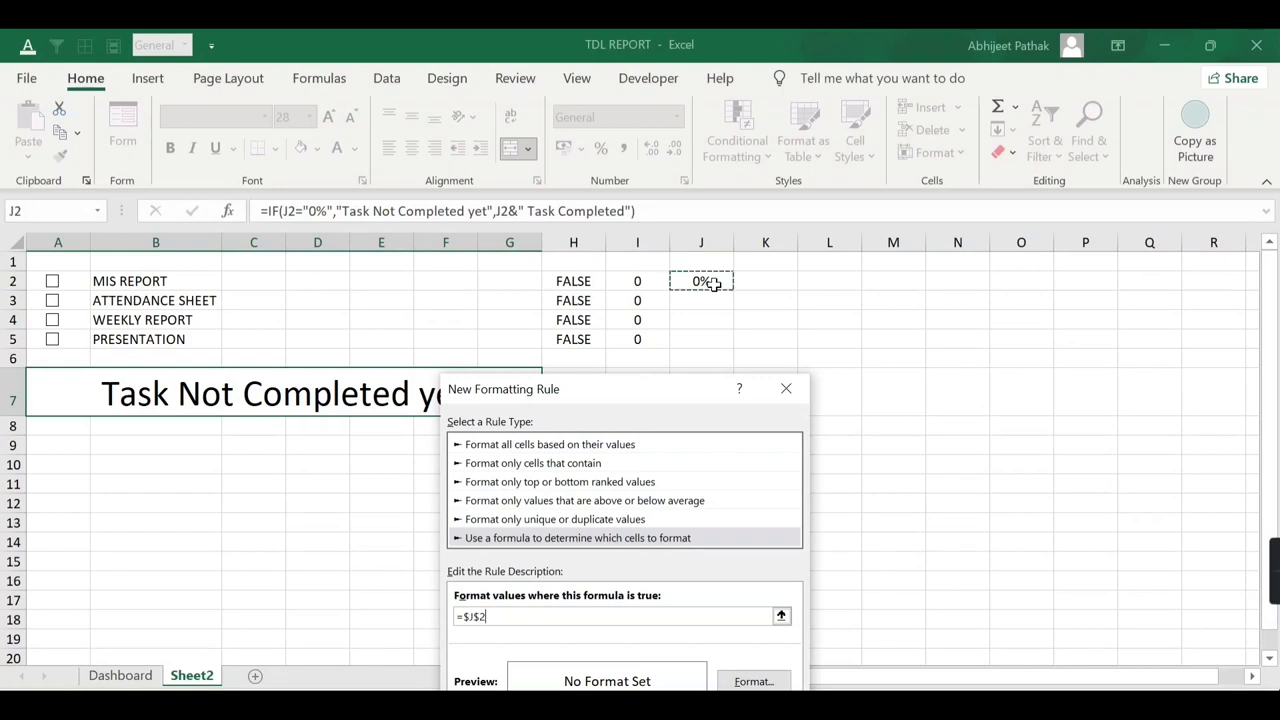
{"action": "type", "text": "=\"0%"}
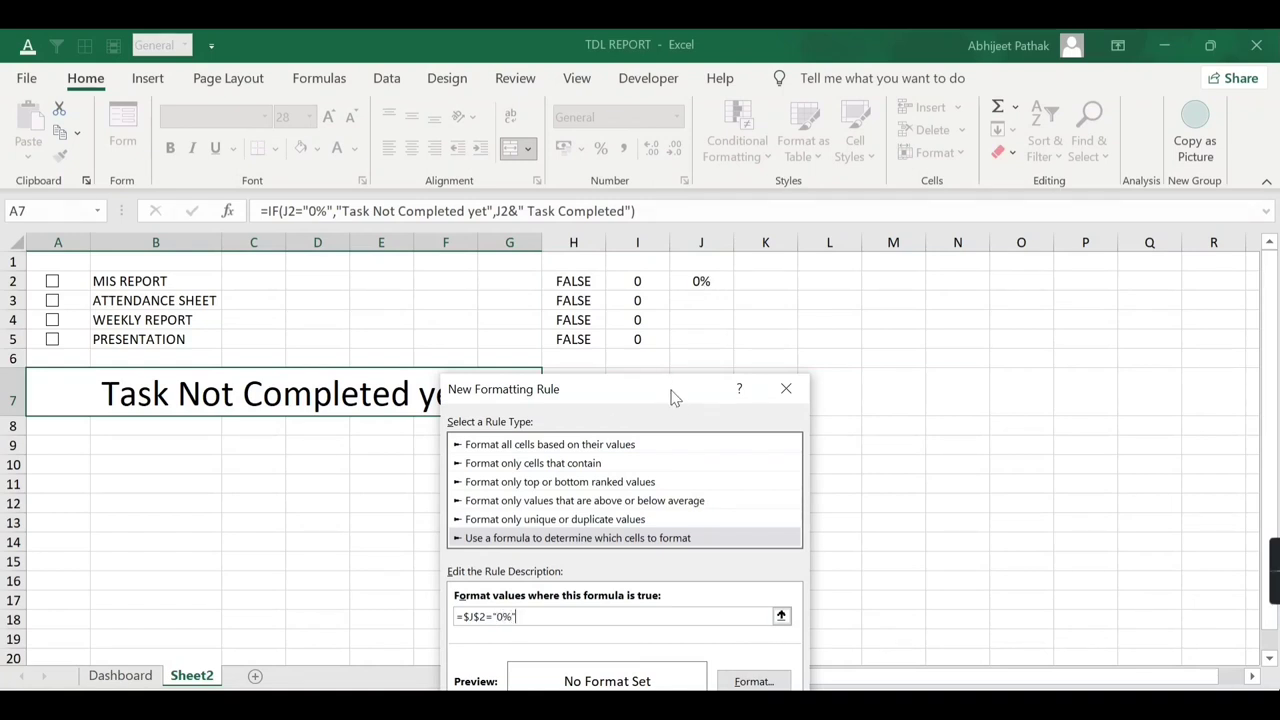
{"action": "left_click_drag", "start_coordinate": [674, 397], "coordinate": [650, 309]}
{"action": "left_click", "coordinate": [729, 592]}
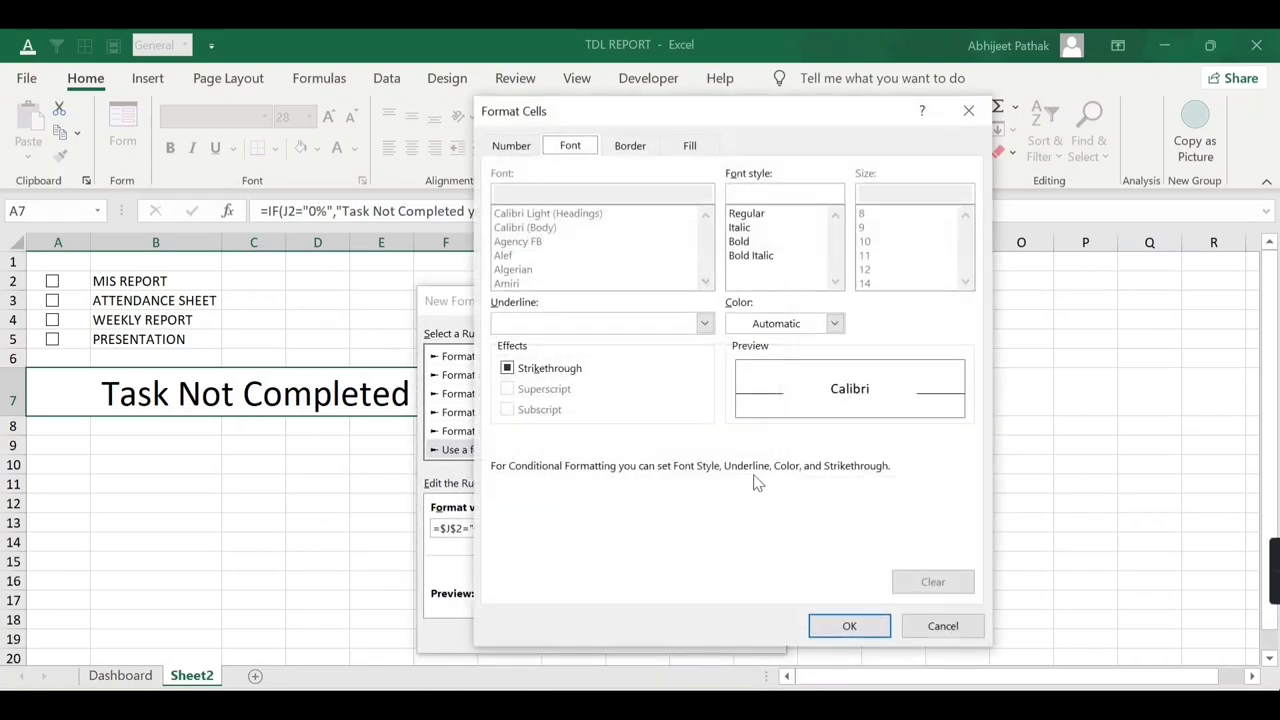
{"action": "left_click", "coordinate": [810, 333]}
{"action": "left_click", "coordinate": [752, 540]}
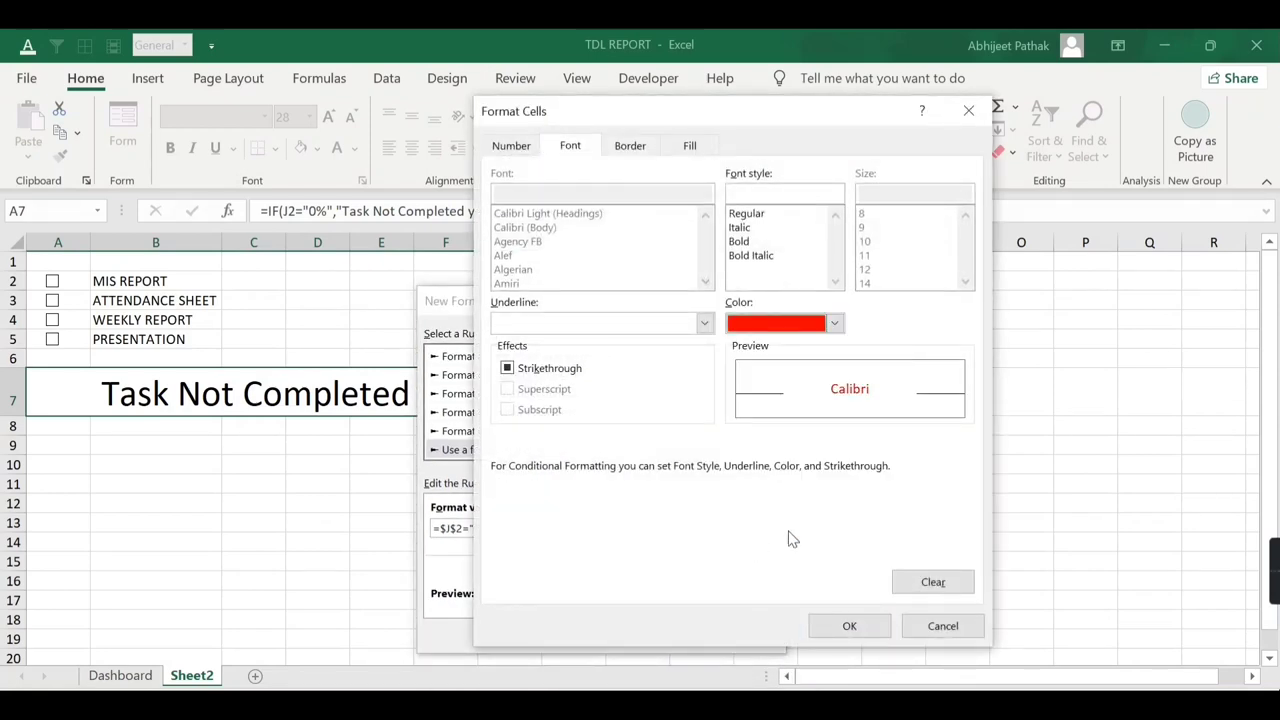
{"action": "left_click", "coordinate": [849, 625]}
{"action": "left_click", "coordinate": [652, 632]}
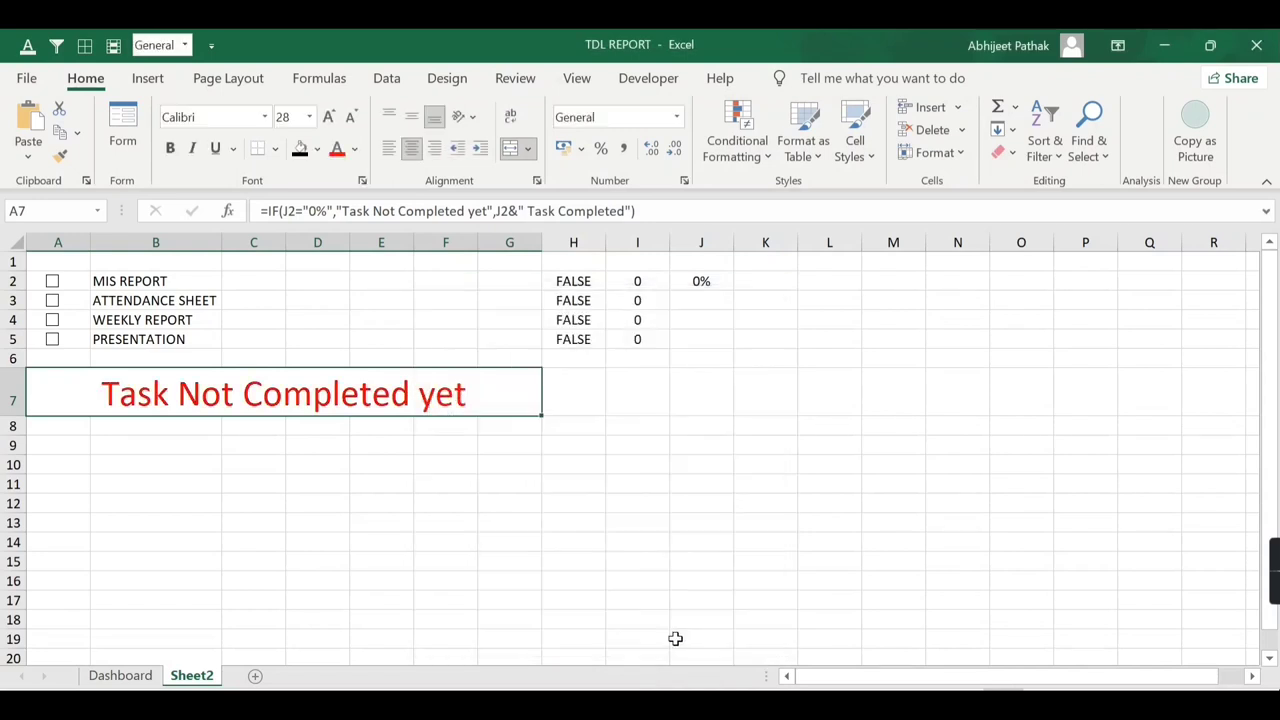
- Tick all four tasks, then untick them all to see the red 0% banner
{"action": "left_click", "coordinate": [52, 283]}
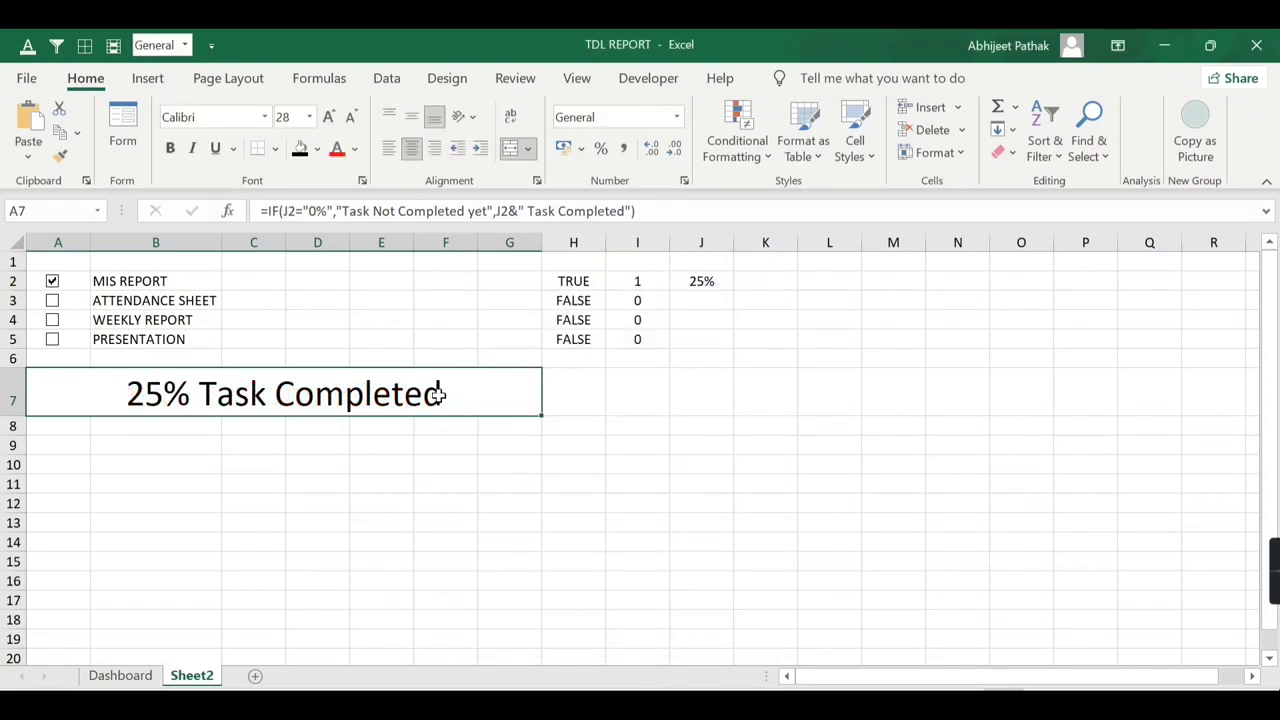
{"action": "left_click", "coordinate": [52, 300]}
{"action": "left_click", "coordinate": [52, 320]}
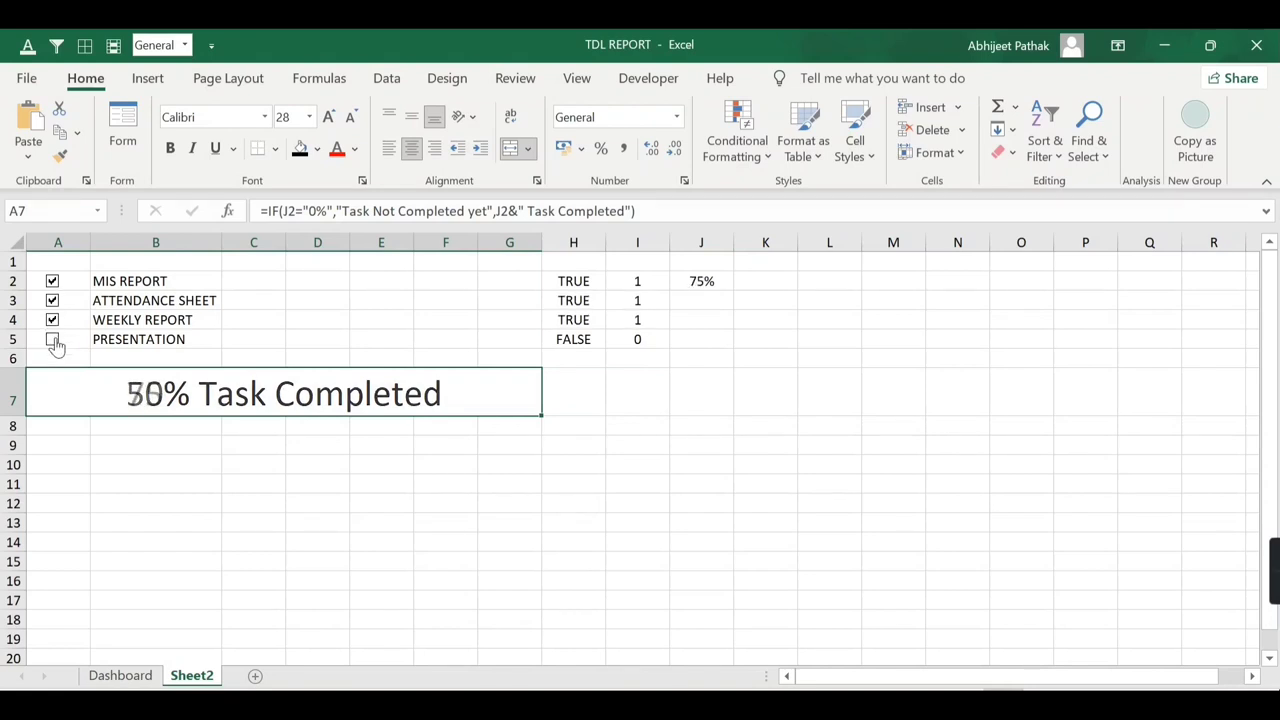
{"action": "left_click", "coordinate": [52, 339]}
{"action": "left_click", "coordinate": [52, 339]}
{"action": "left_click", "coordinate": [52, 320]}
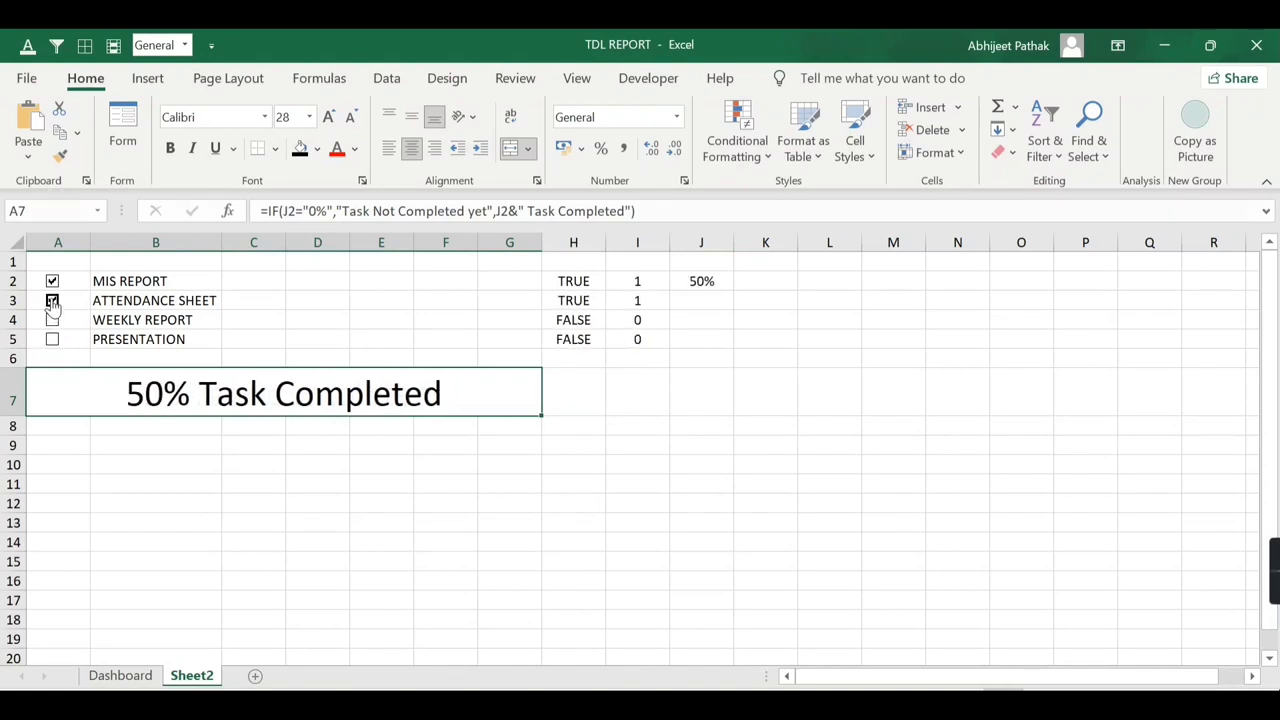
{"action": "left_click", "coordinate": [52, 300]}
{"action": "left_click", "coordinate": [52, 282]}
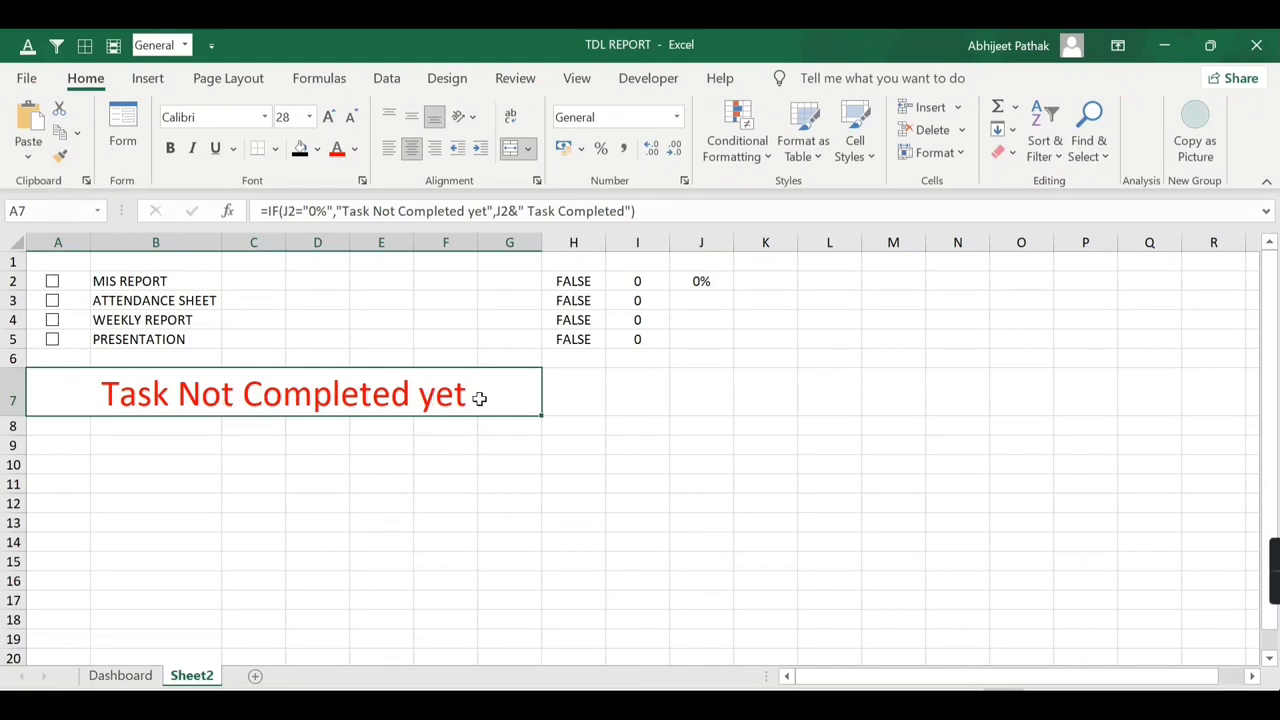
- Add a formula rule giving the banner a light blue font when J2 is 25%
{"action": "left_click", "coordinate": [722, 161]}
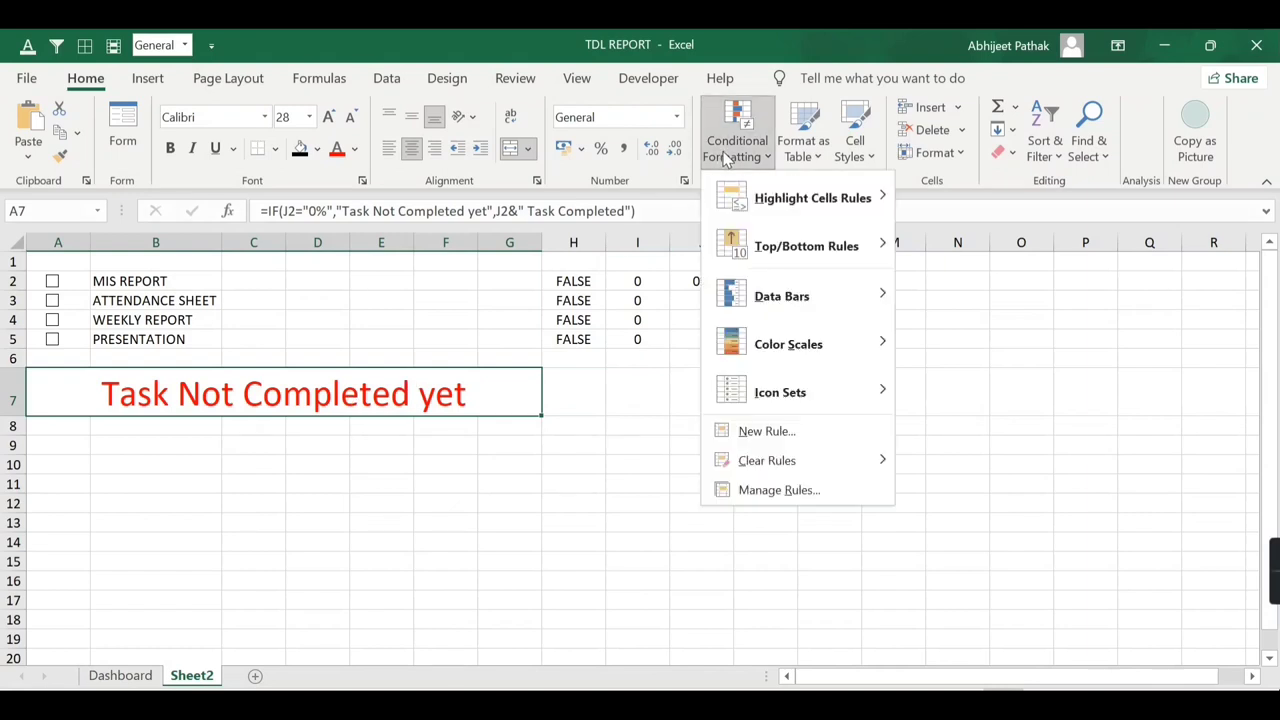
{"action": "left_click", "coordinate": [785, 490]}
{"action": "left_click_drag", "start_coordinate": [458, 341], "coordinate": [527, 403]}
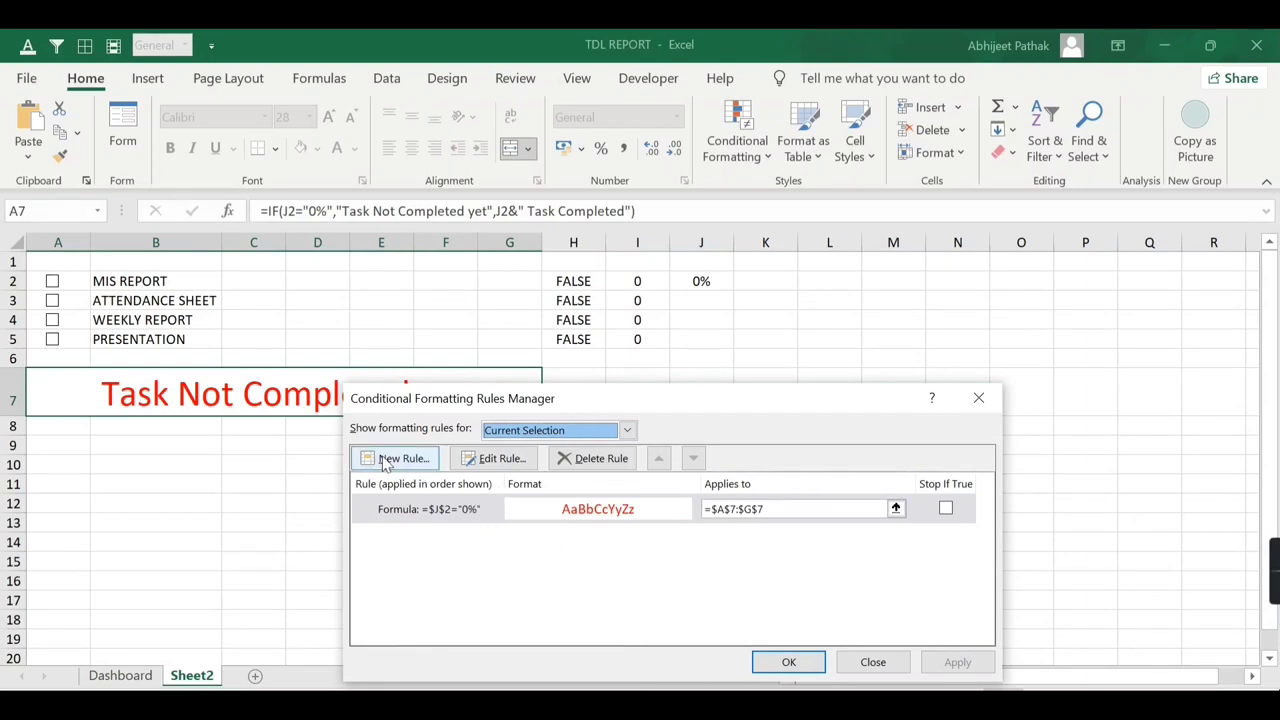
{"action": "left_click", "coordinate": [406, 466]}
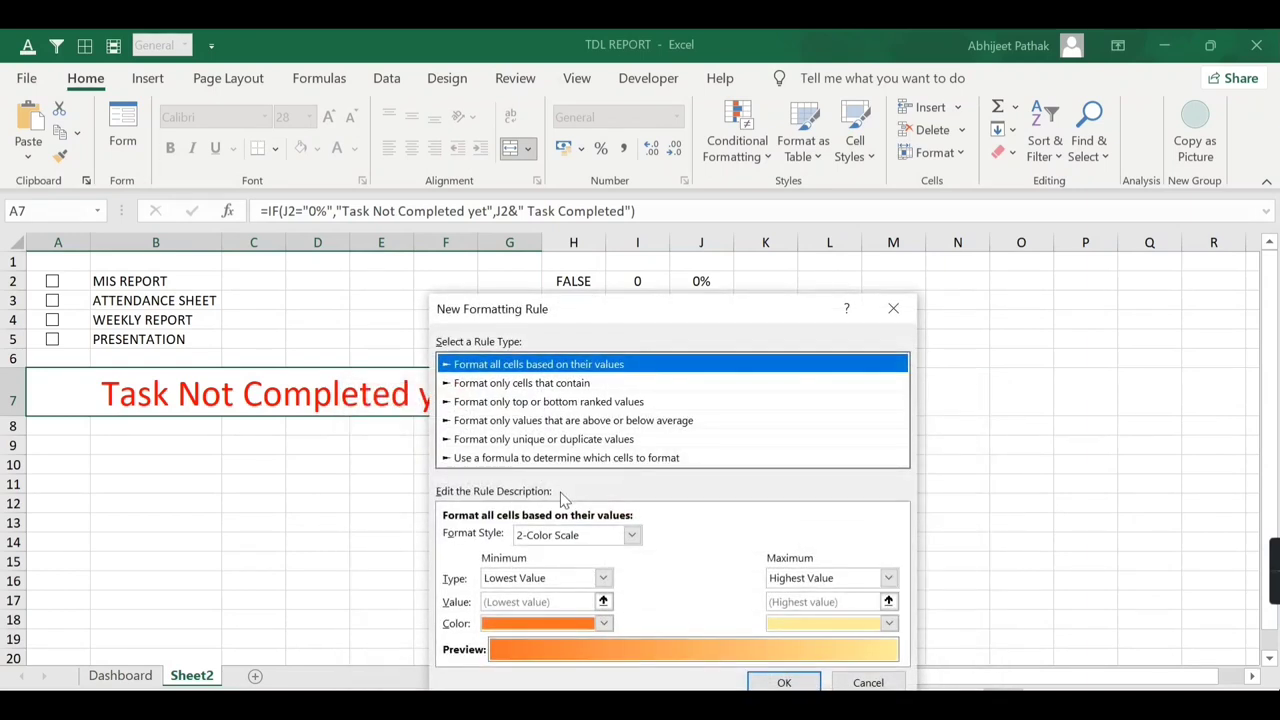
{"action": "left_click", "coordinate": [546, 458]}
{"action": "left_click", "coordinate": [555, 535]}
{"action": "type", "text": "="}
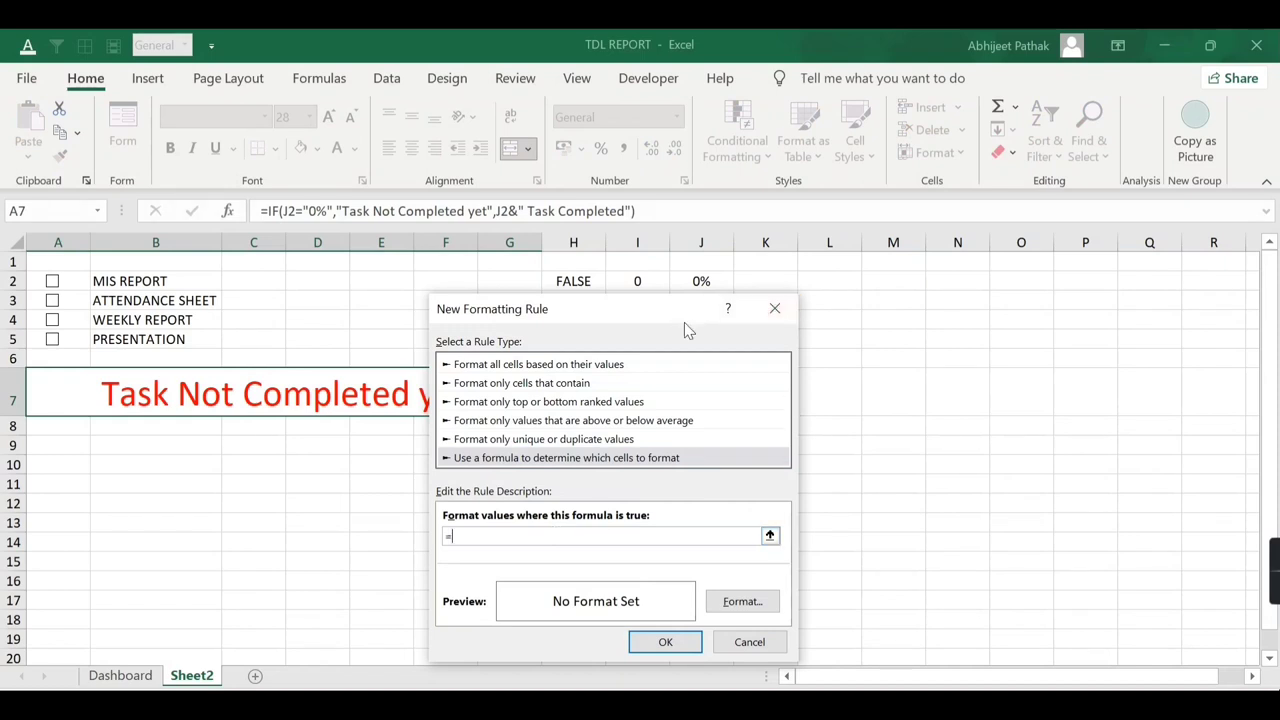
{"action": "left_click_drag", "start_coordinate": [640, 308], "coordinate": [840, 350]}
{"action": "left_click", "coordinate": [708, 283]}
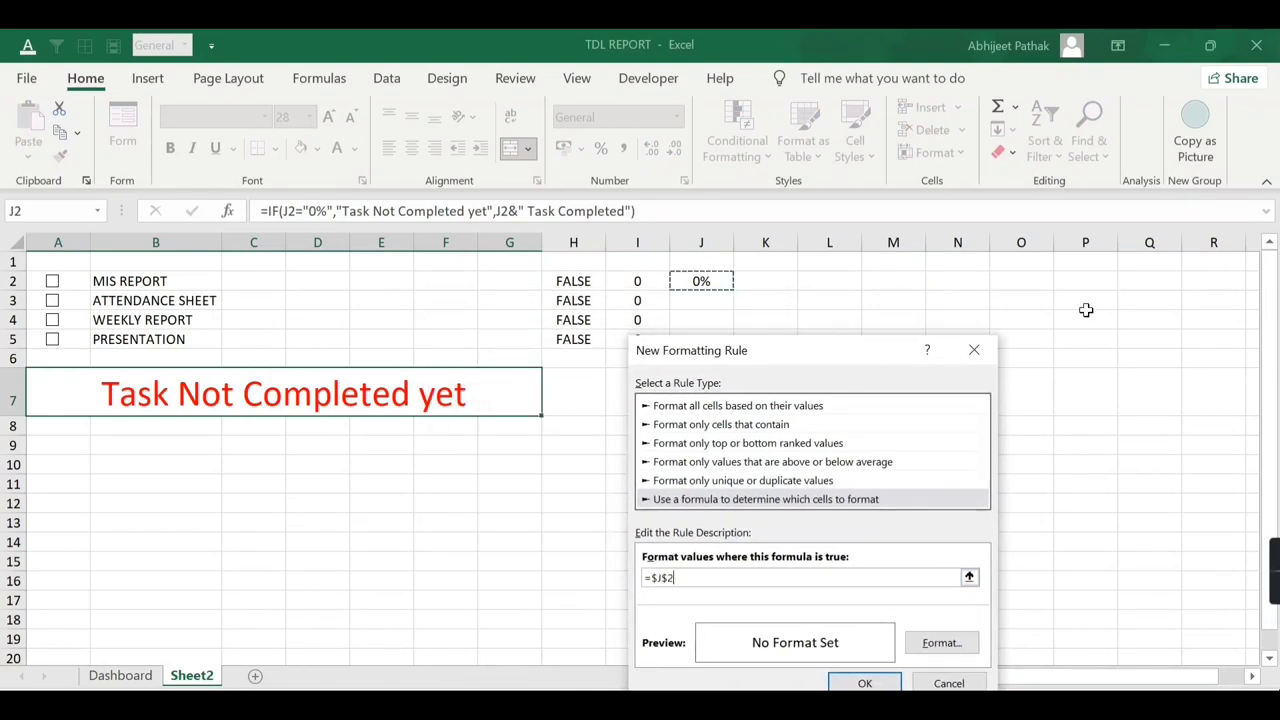
{"action": "type", "text": "=\"25%"}
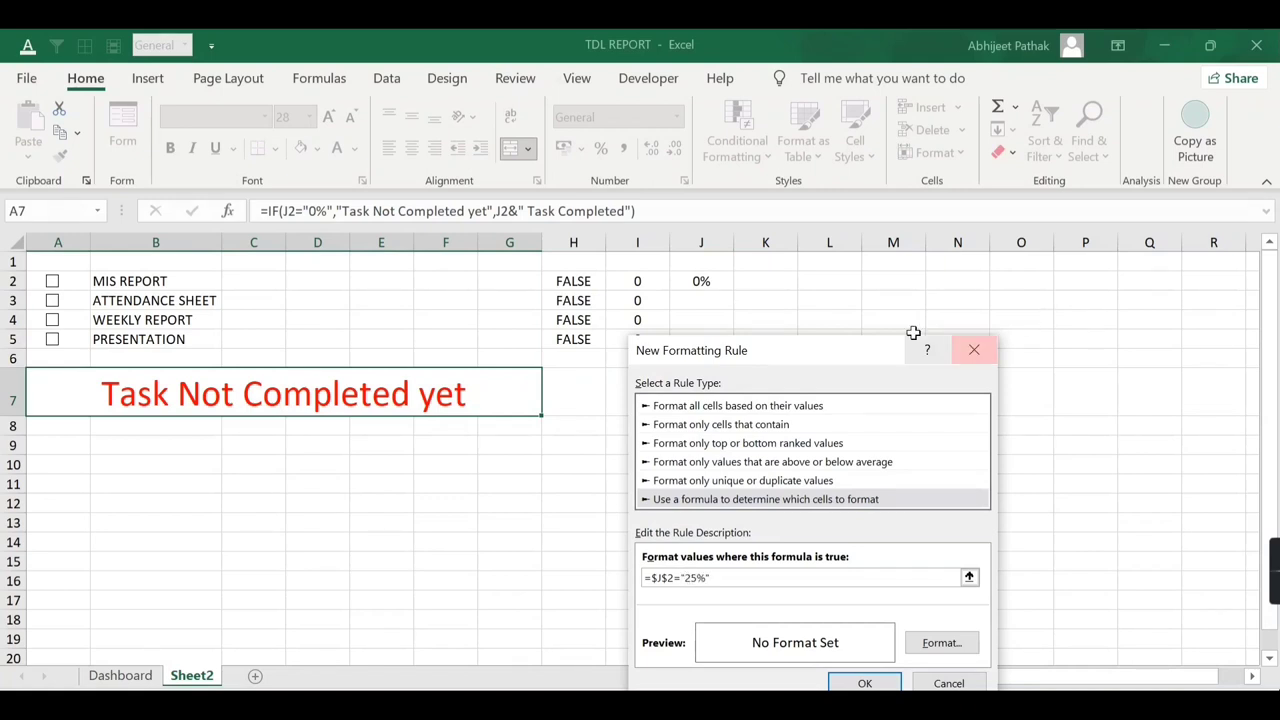
{"action": "left_click_drag", "start_coordinate": [905, 350], "coordinate": [859, 260]}
{"action": "left_click", "coordinate": [910, 555]}
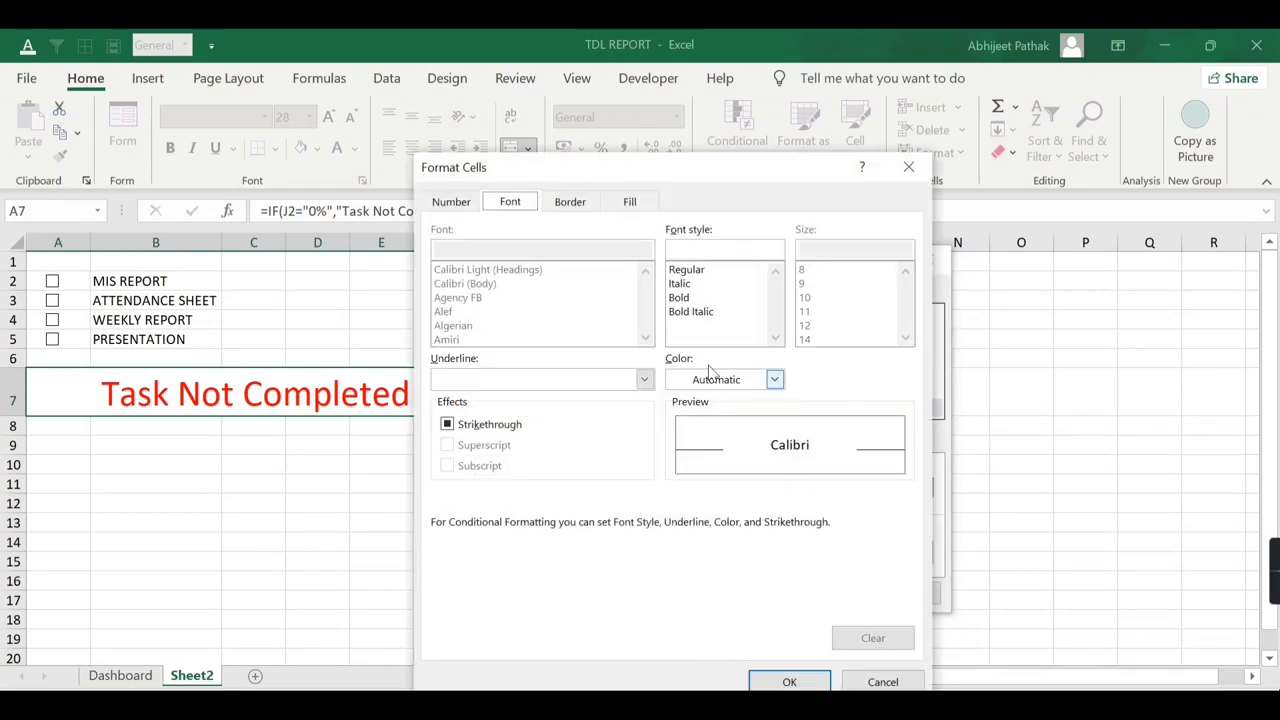
{"action": "left_click", "coordinate": [730, 380]}
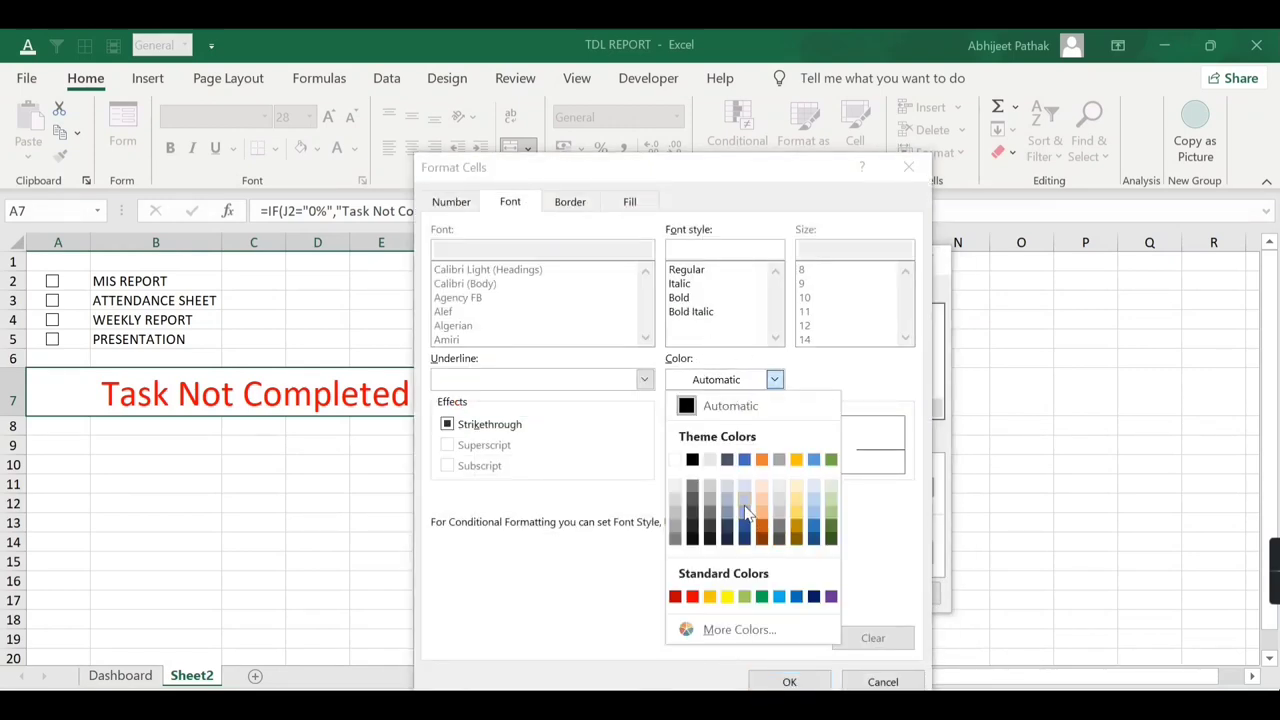
{"action": "left_click", "coordinate": [745, 502]}
{"action": "left_click", "coordinate": [793, 680]}
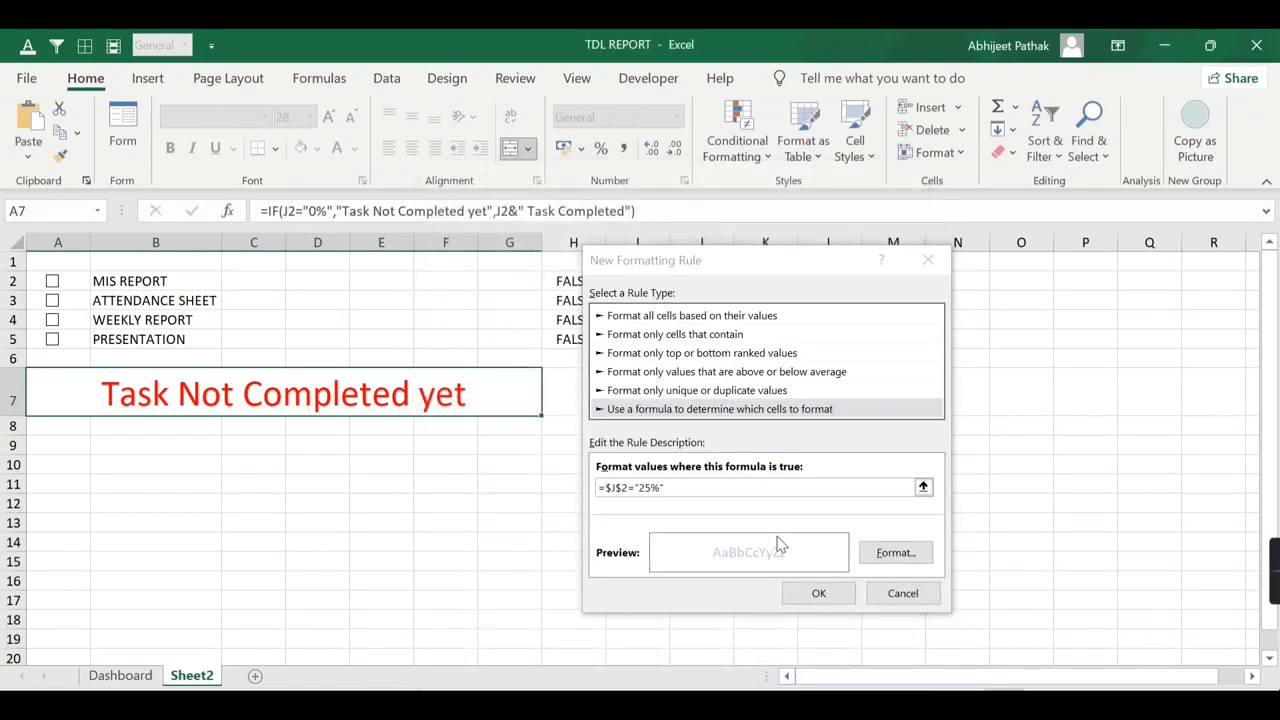
{"action": "left_click", "coordinate": [814, 597]}
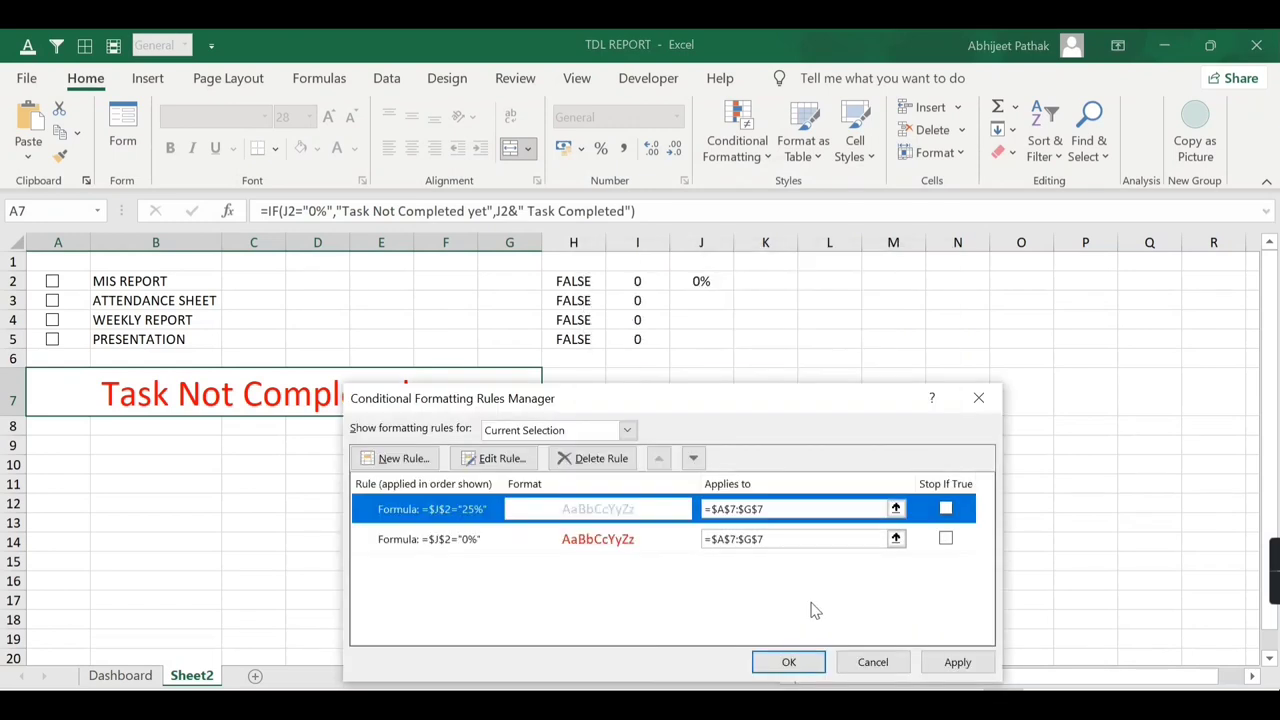
- Add a third formula rule colouring the banner blue when J2 is 75%
{"action": "left_click", "coordinate": [397, 458]}
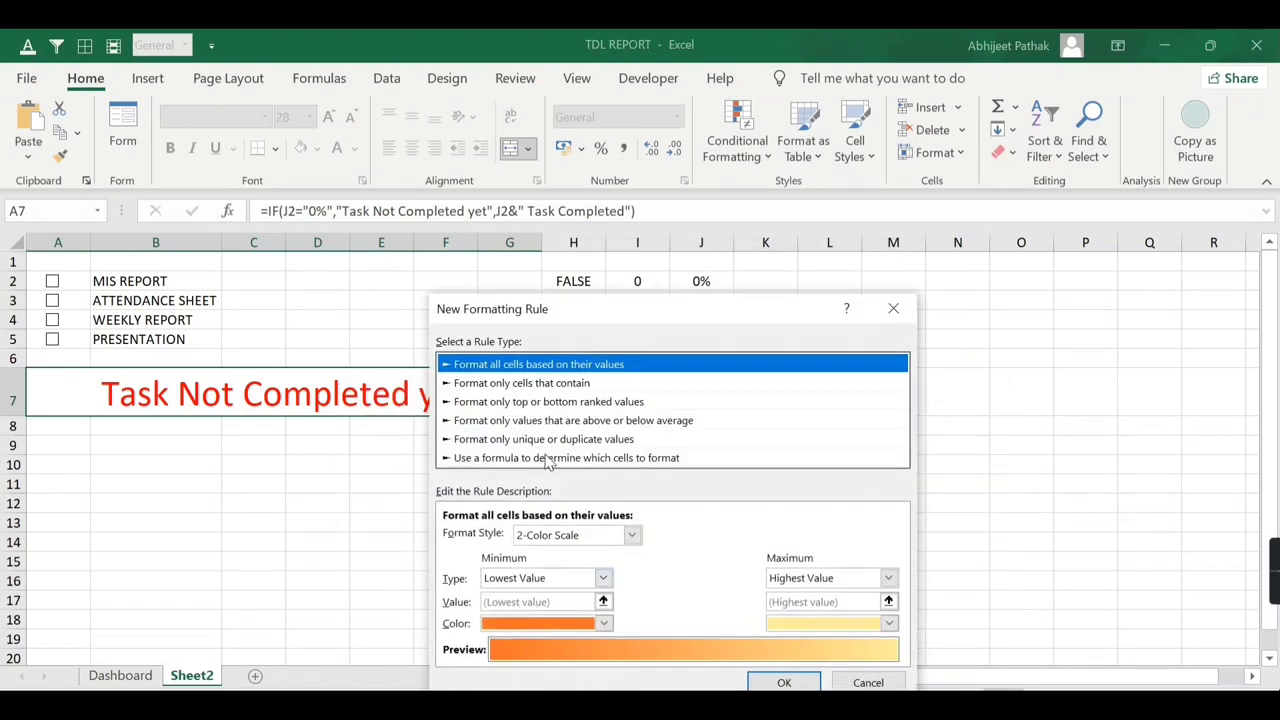
{"action": "left_click", "coordinate": [547, 458]}
{"action": "type", "text": "="}
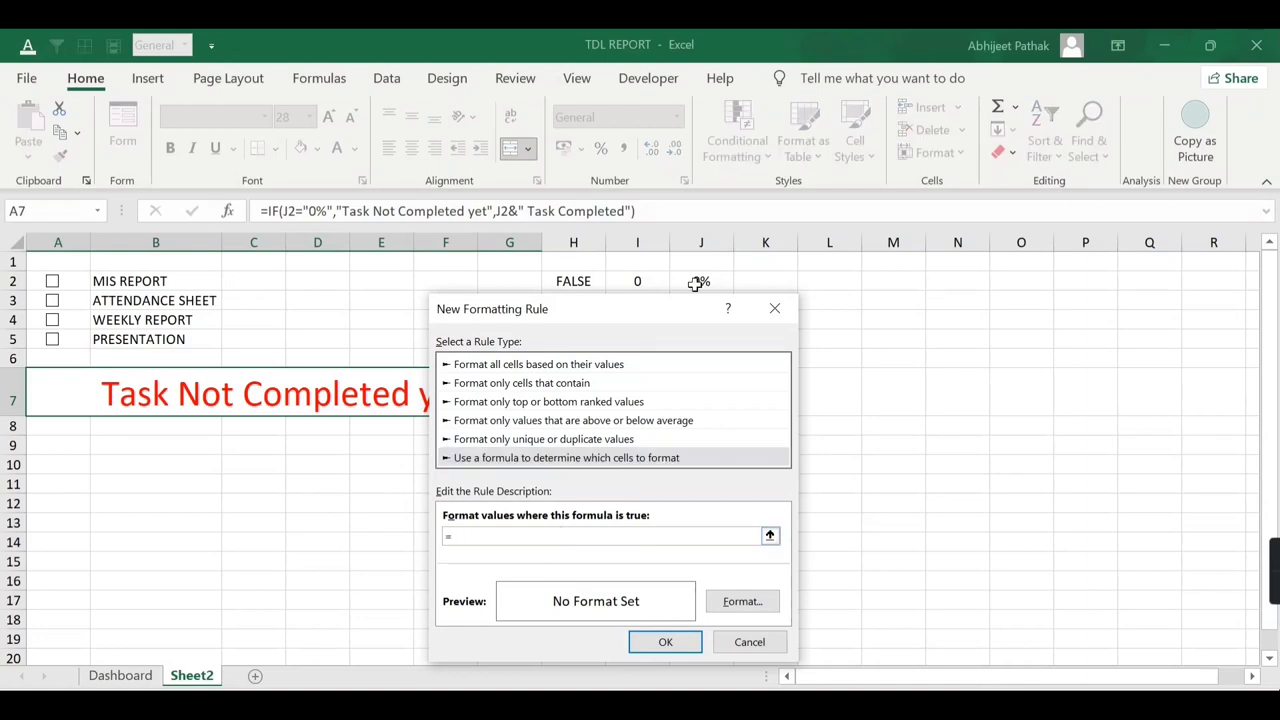
{"action": "left_click", "coordinate": [701, 281]}
{"action": "type", "text": "=\""}
{"action": "left_click_drag", "start_coordinate": [678, 320], "coordinate": [685, 355]}
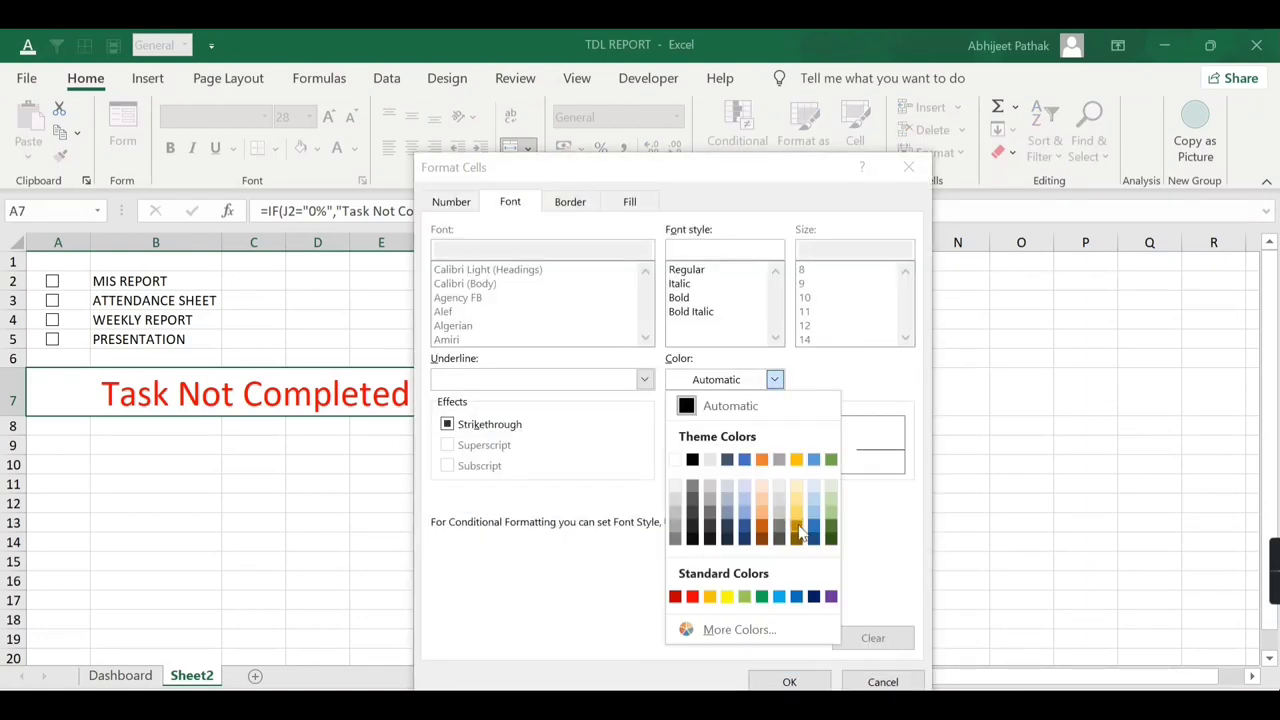
{"action": "left_click", "coordinate": [567, 458]}
{"action": "type", "text": "="}
{"action": "left_click", "coordinate": [701, 281]}
{"action": "type", "text": "=\"75%"}
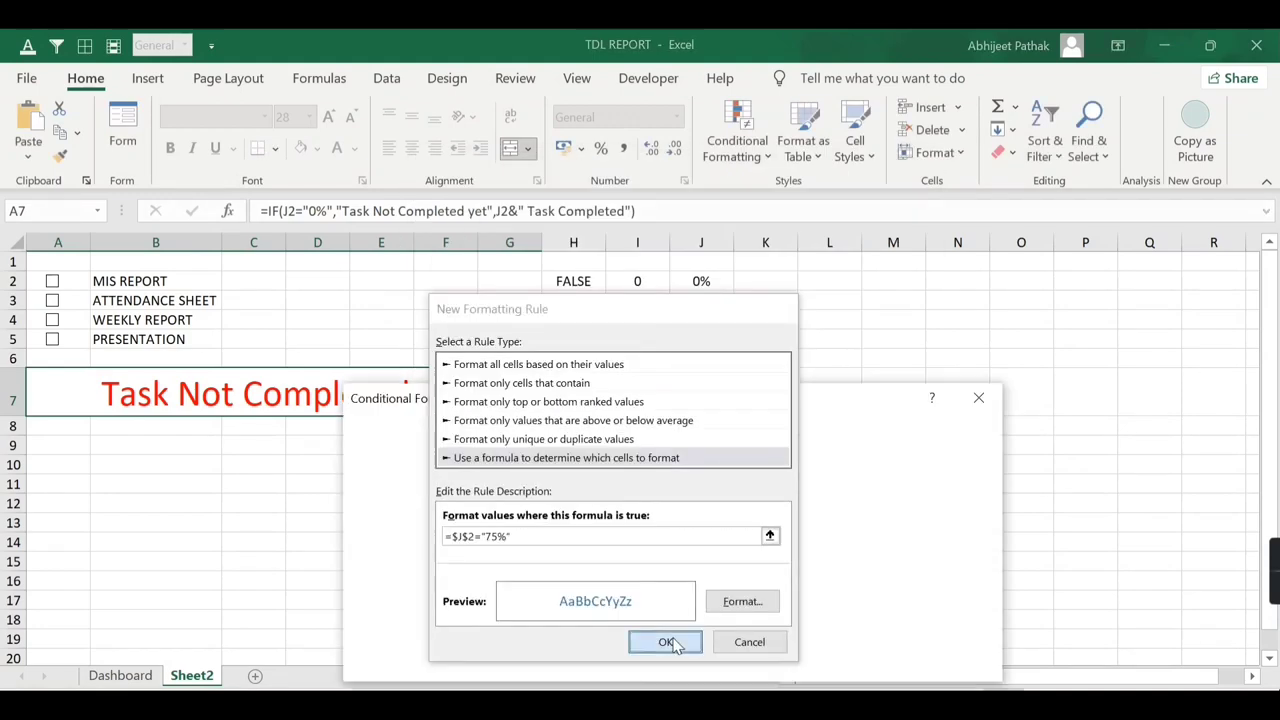
{"action": "left_click", "coordinate": [567, 458]}
{"action": "type", "text": "="}
{"action": "left_click", "coordinate": [718, 282]}
{"action": "type", "text": "=\""}
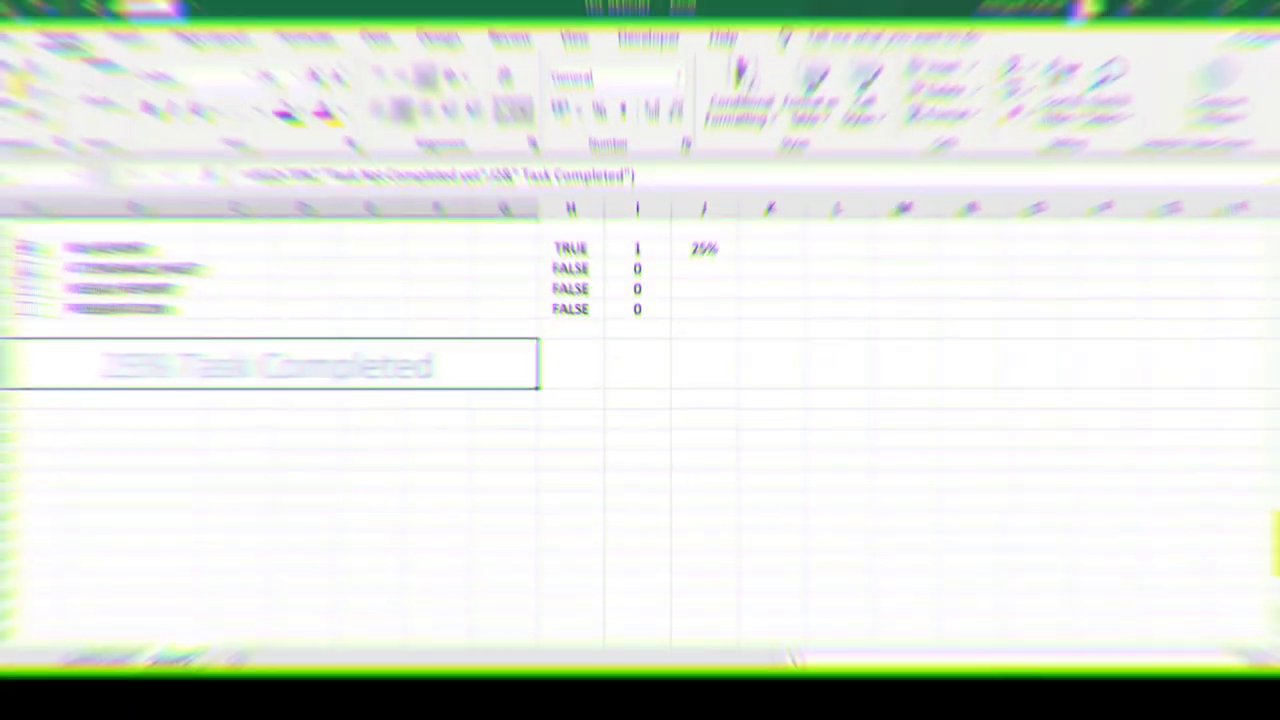
- Tick the remaining three tasks for 100%, then untick all four back to 0%
{"action": "left_click", "coordinate": [52, 300]}
{"action": "left_click", "coordinate": [52, 320]}
{"action": "left_click", "coordinate": [52, 339]}
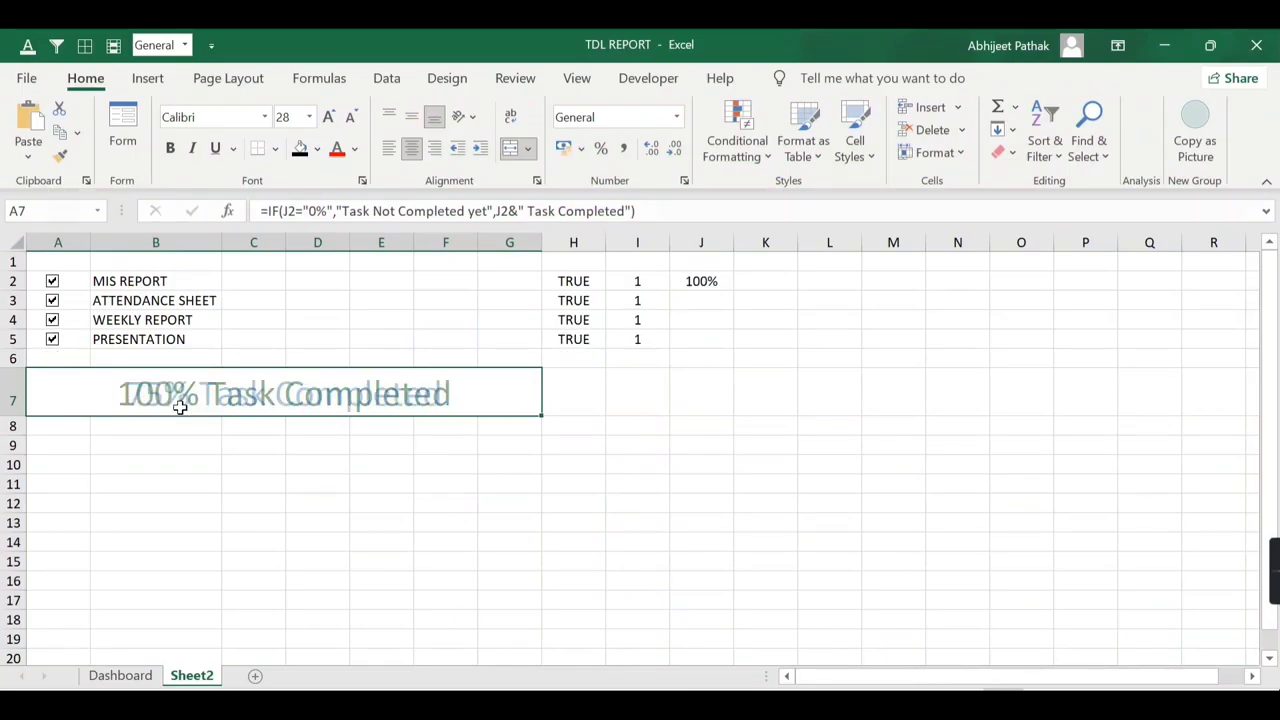
{"action": "left_click", "coordinate": [52, 339]}
{"action": "left_click", "coordinate": [52, 320]}
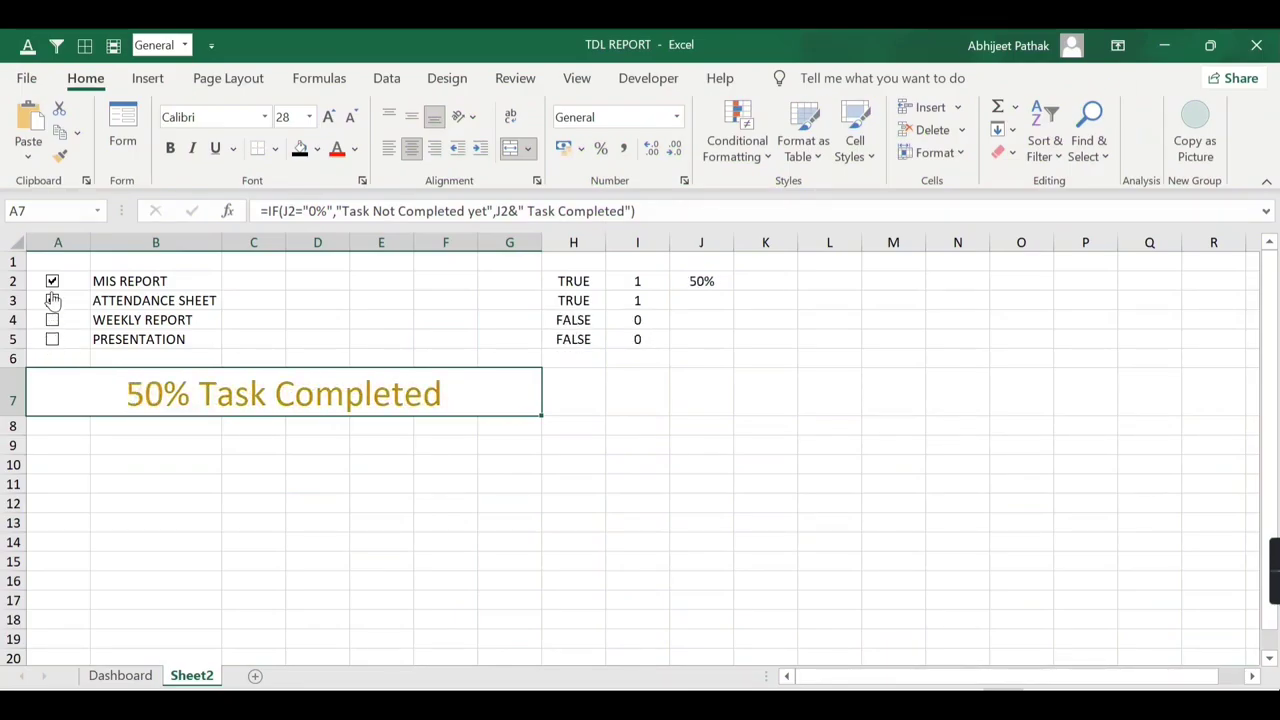
{"action": "left_click", "coordinate": [52, 300]}
{"action": "left_click", "coordinate": [52, 281]}
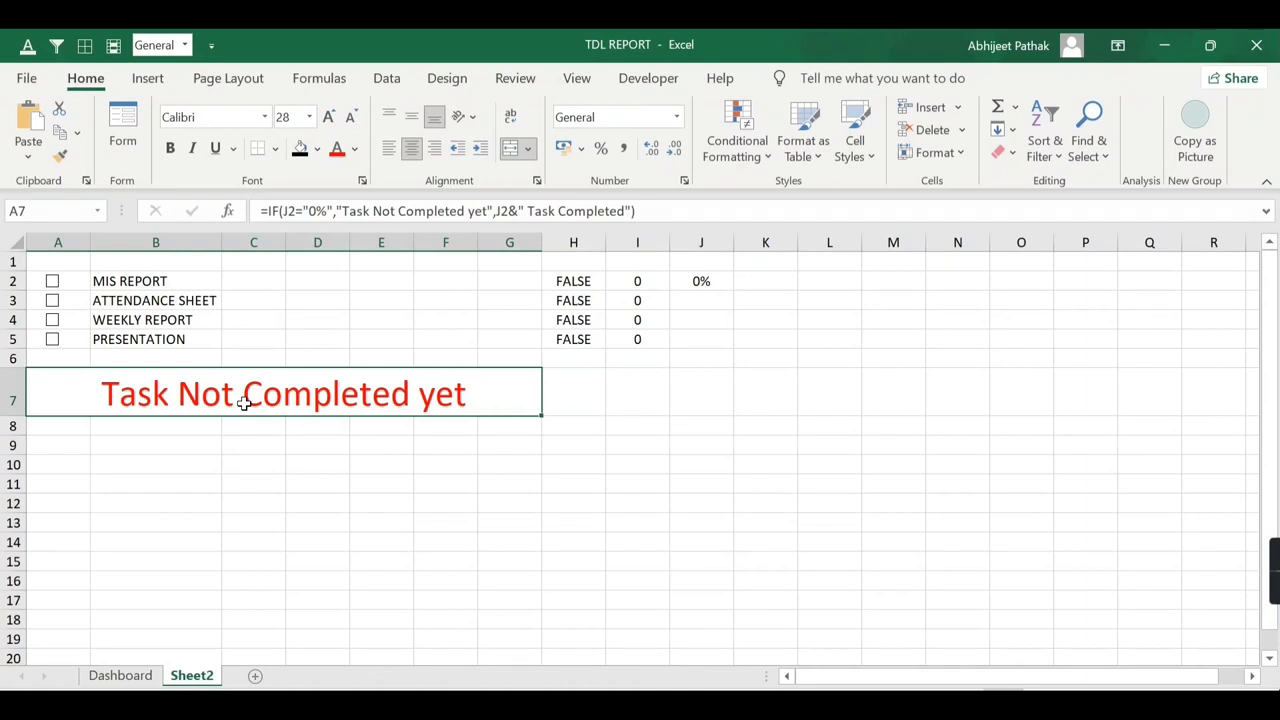
{"action": "left_click_drag", "start_coordinate": [55, 261], "coordinate": [505, 259]}
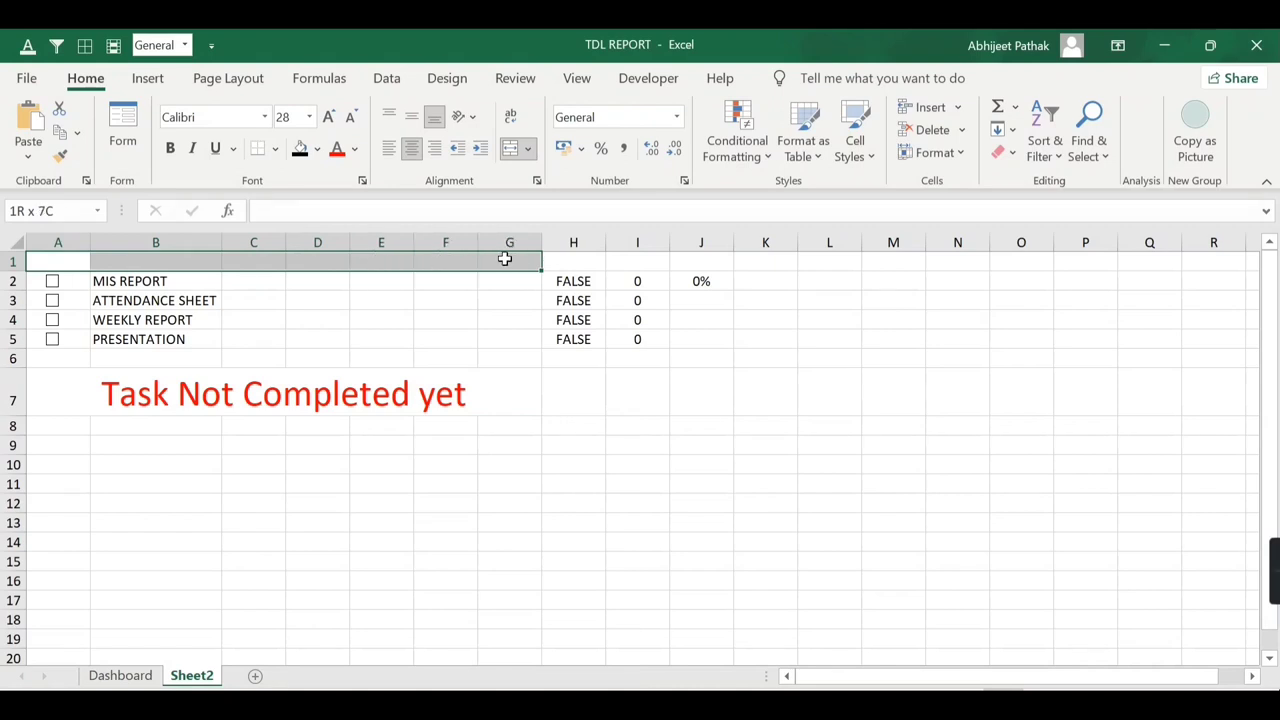
- Merge and centre A1:G1 and enter the title 'CHECK LIST (TO DO LIST)'
{"action": "left_click", "coordinate": [510, 148]}
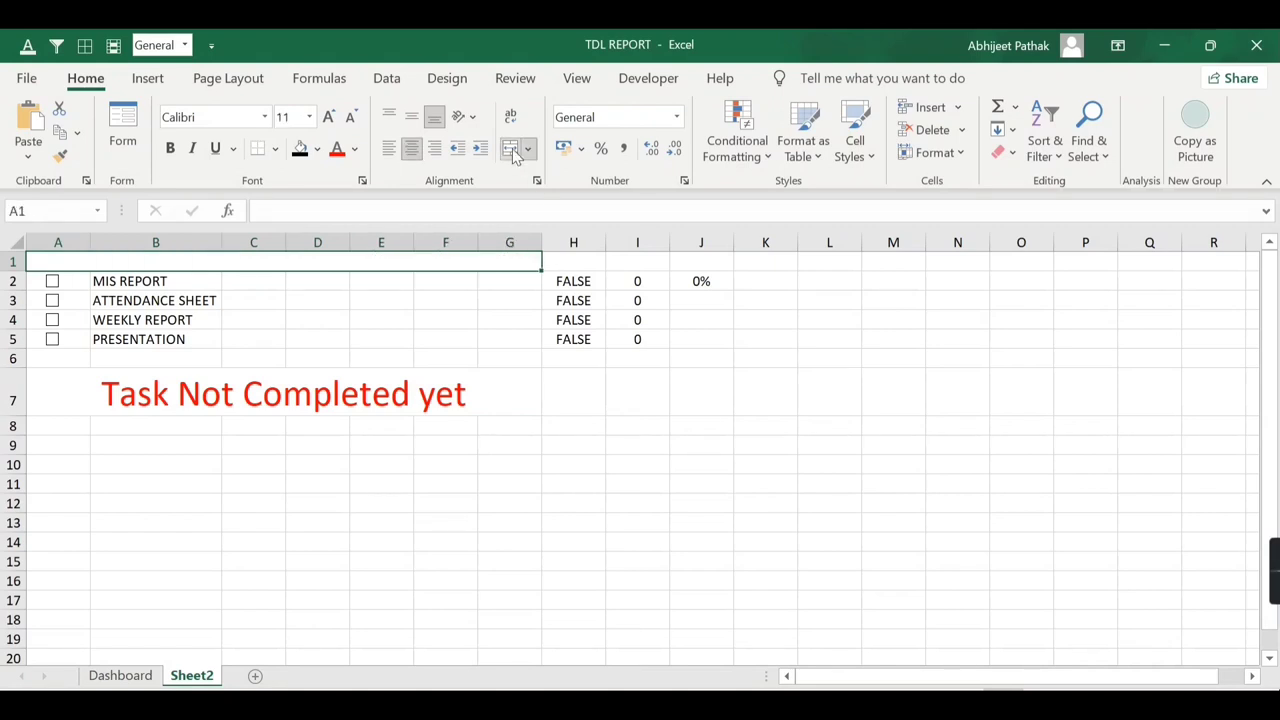
{"action": "type", "text": "c"}
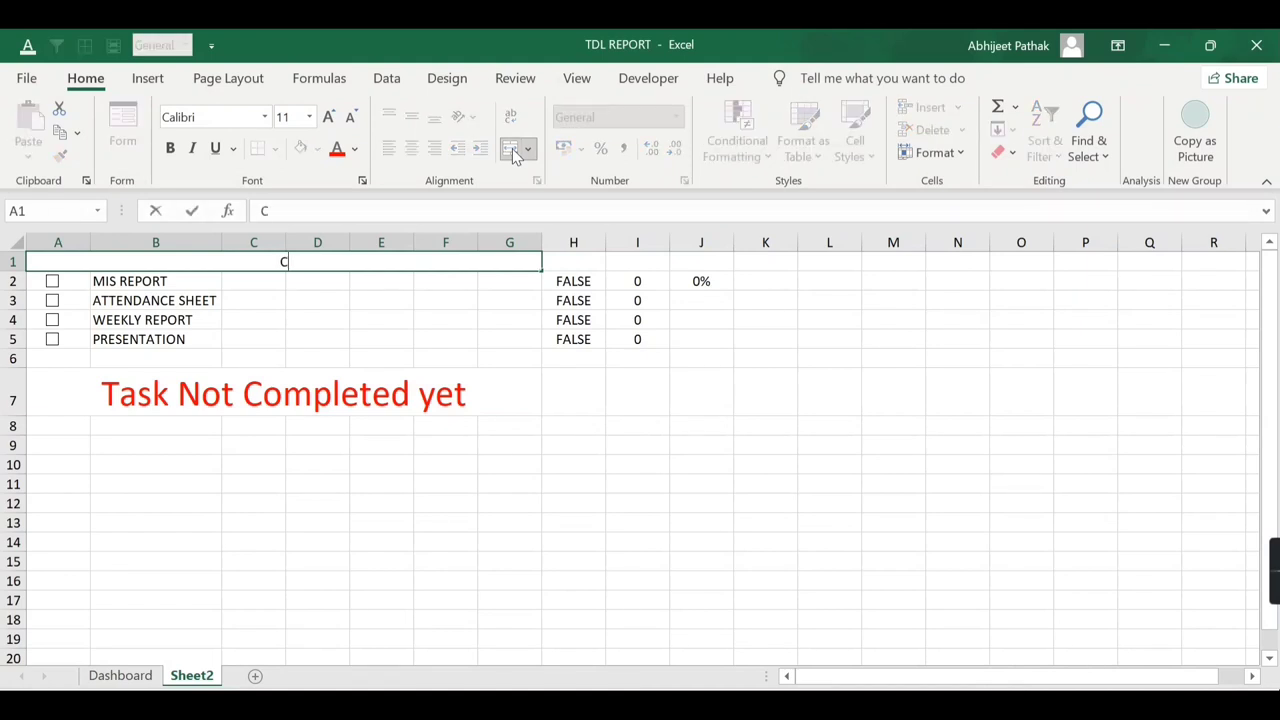
{"action": "type", "text": "EHCK"}
{"action": "key", "text": "BackSpace"}
{"action": "key", "text": "BackSpace"}
{"action": "key", "text": "BackSpace"}
{"action": "key", "text": "BackSpace"}
{"action": "type", "text": "HECK LIST ("}
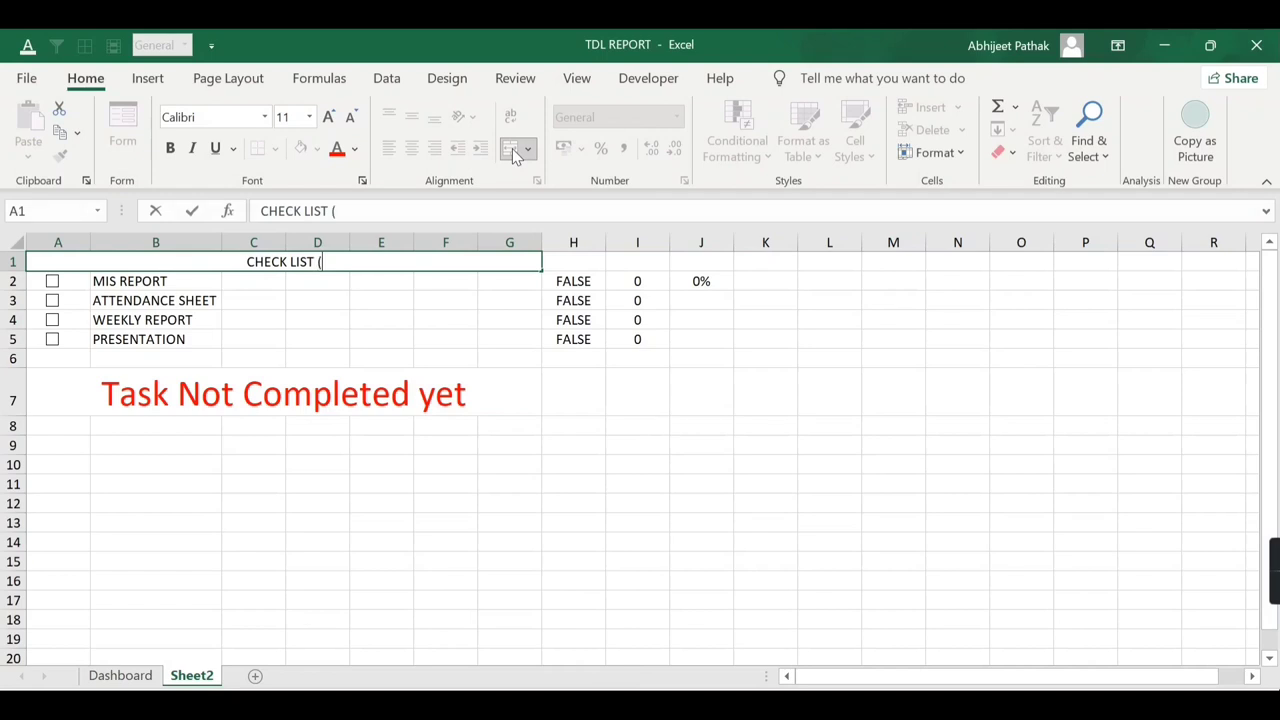
{"action": "type", "text": "TO DO LIST"}
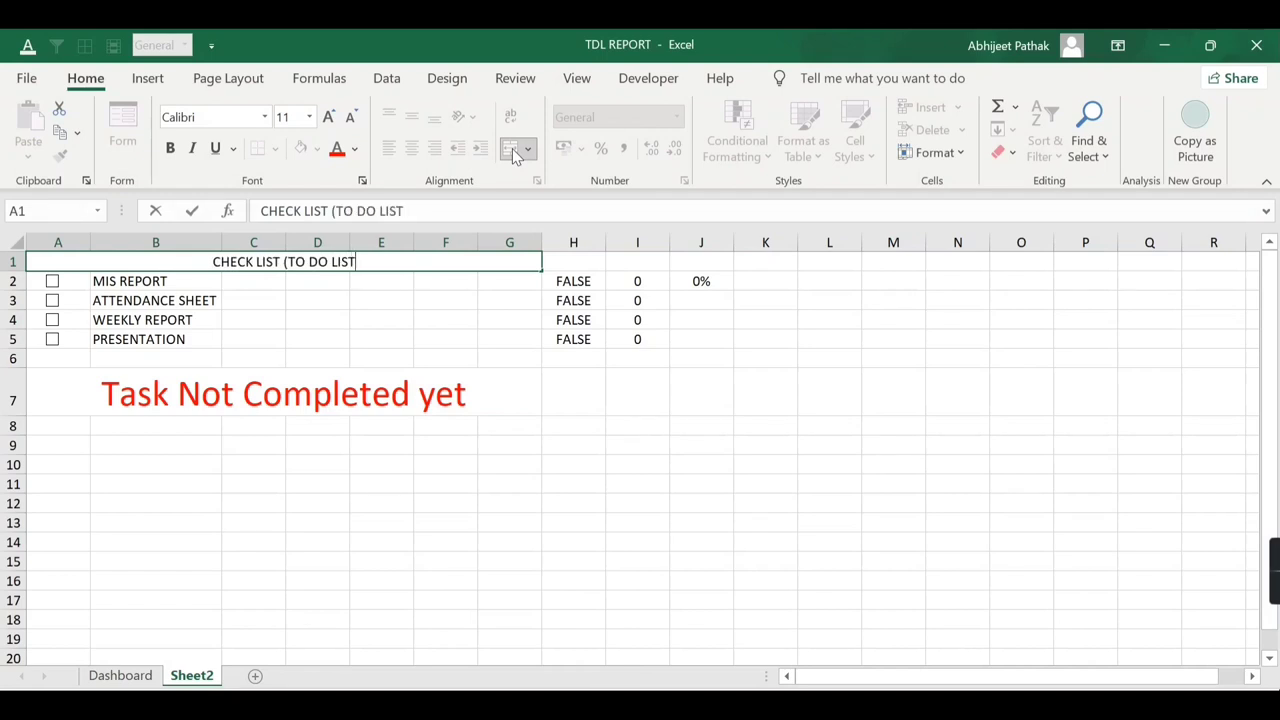
{"action": "type", "text": ")"}
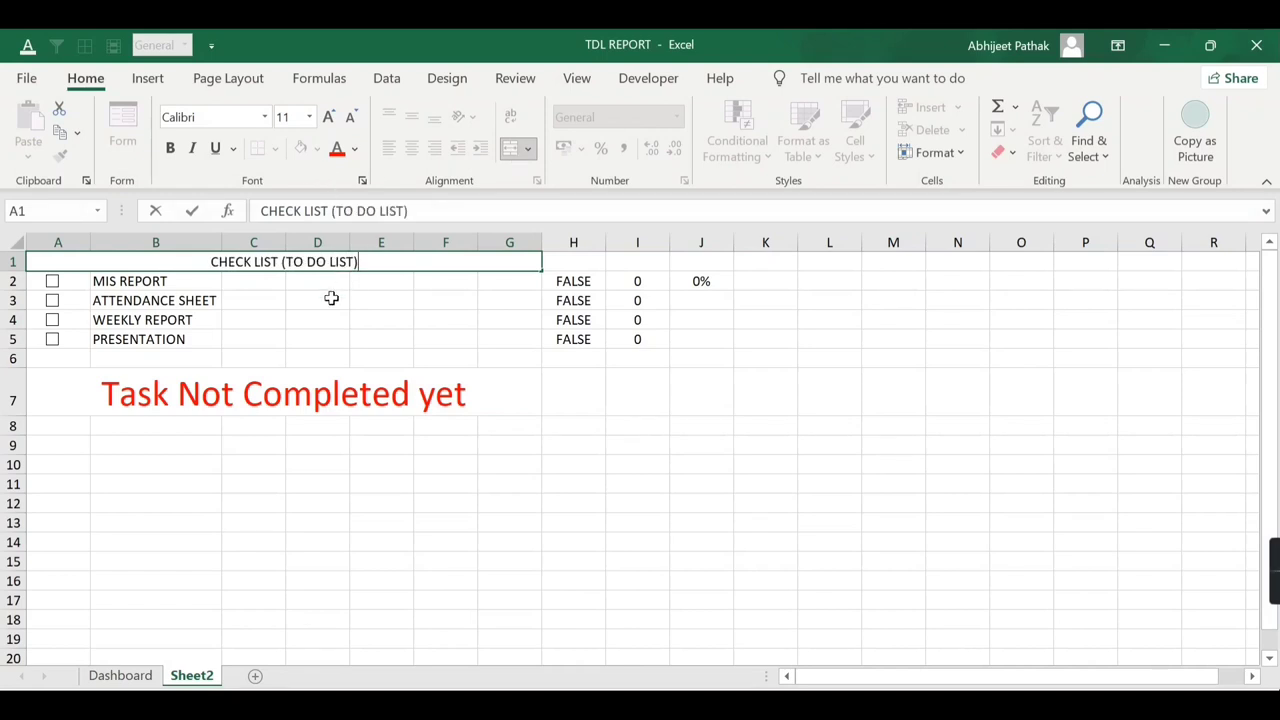
{"action": "left_click", "coordinate": [331, 298]}
{"action": "left_click", "coordinate": [330, 262]}
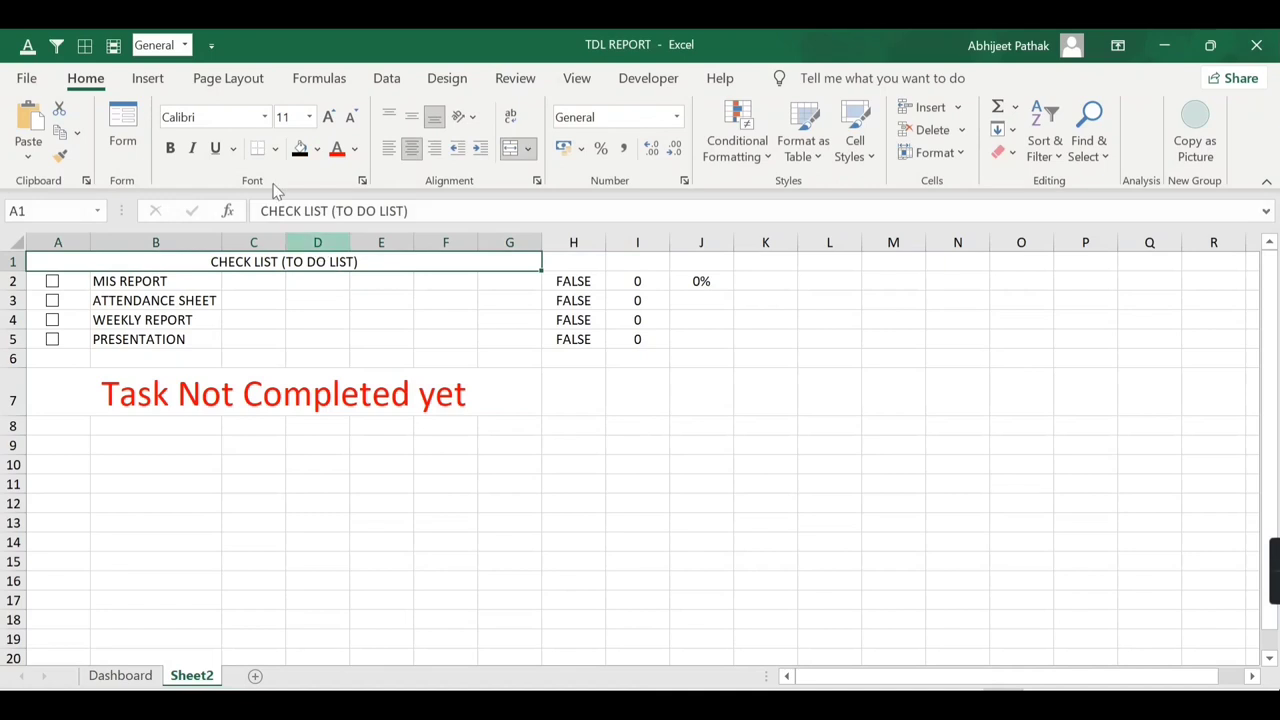
- Give the title font size 28 and a gold fill
{"action": "left_click", "coordinate": [310, 117]}
{"action": "left_click", "coordinate": [295, 437]}
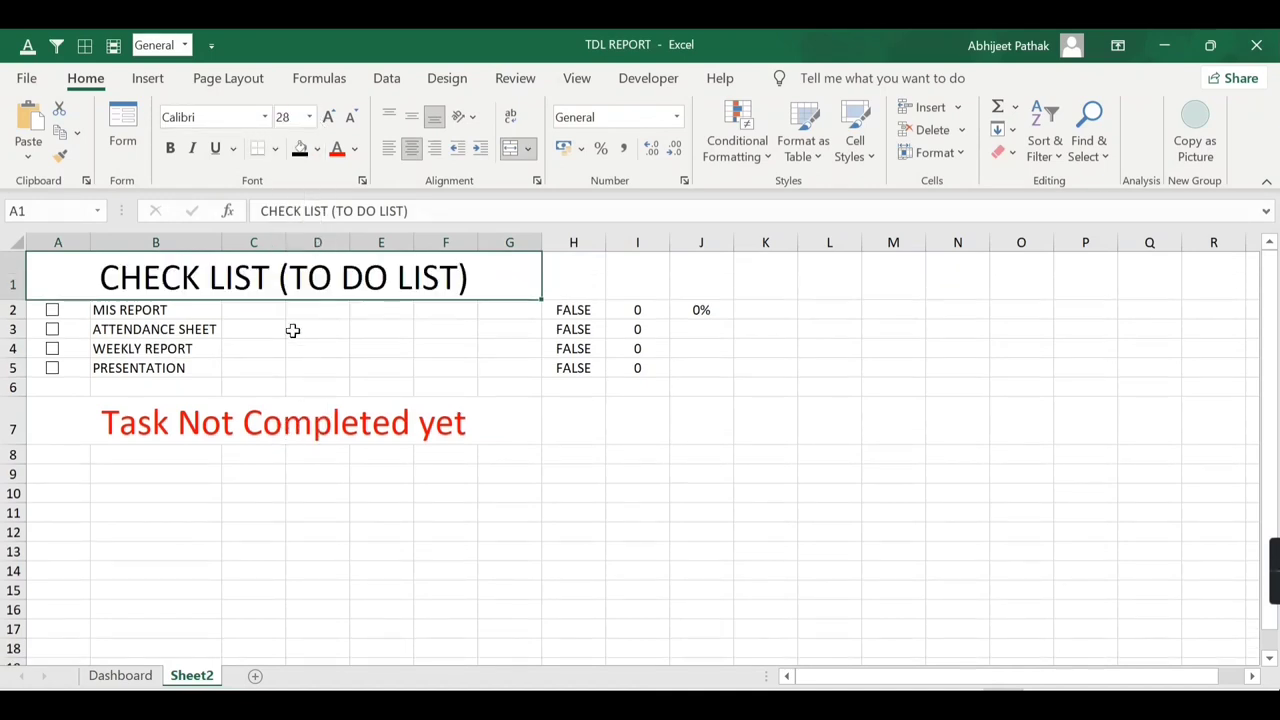
{"action": "left_click", "coordinate": [317, 148]}
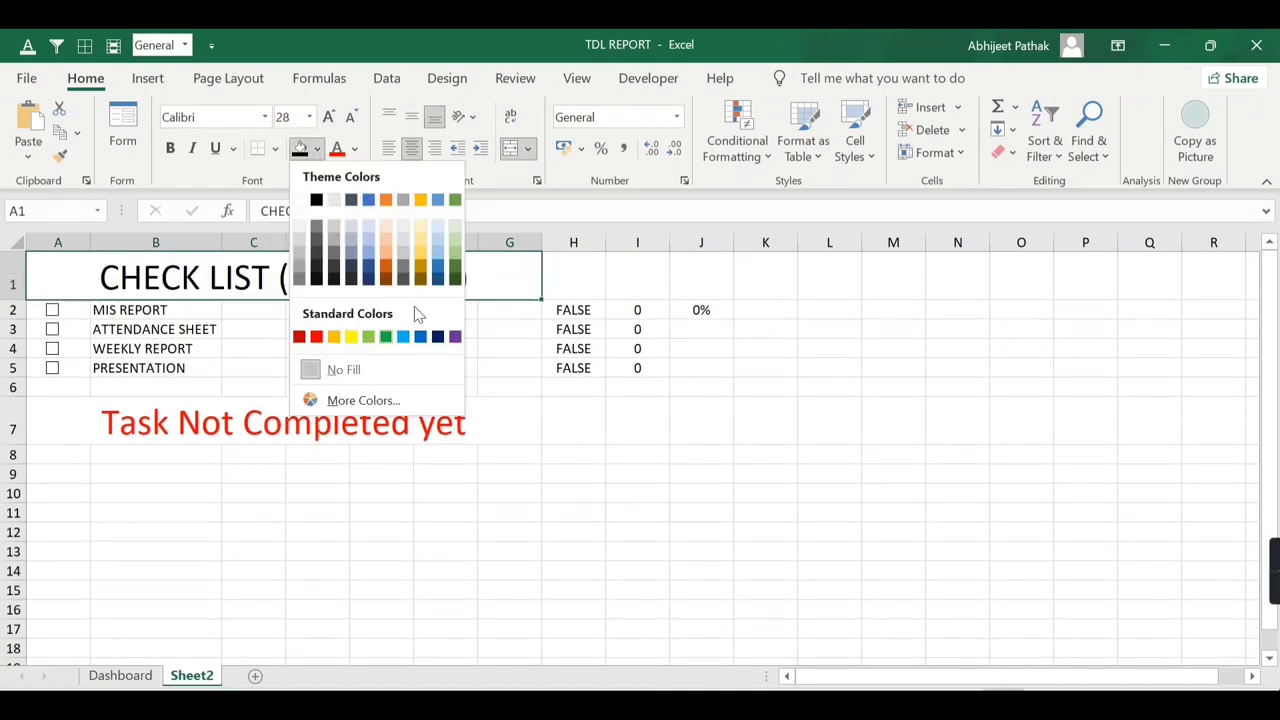
{"action": "left_click", "coordinate": [422, 254]}
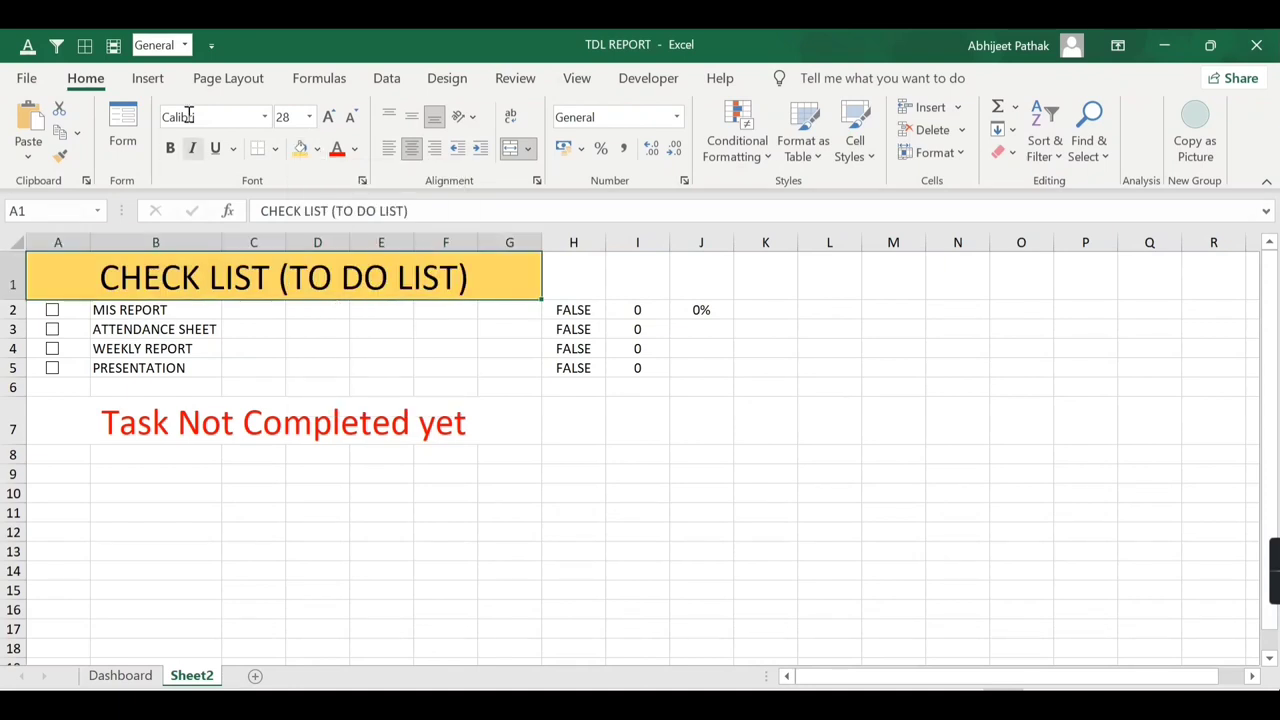
{"action": "left_click", "coordinate": [253, 329]}
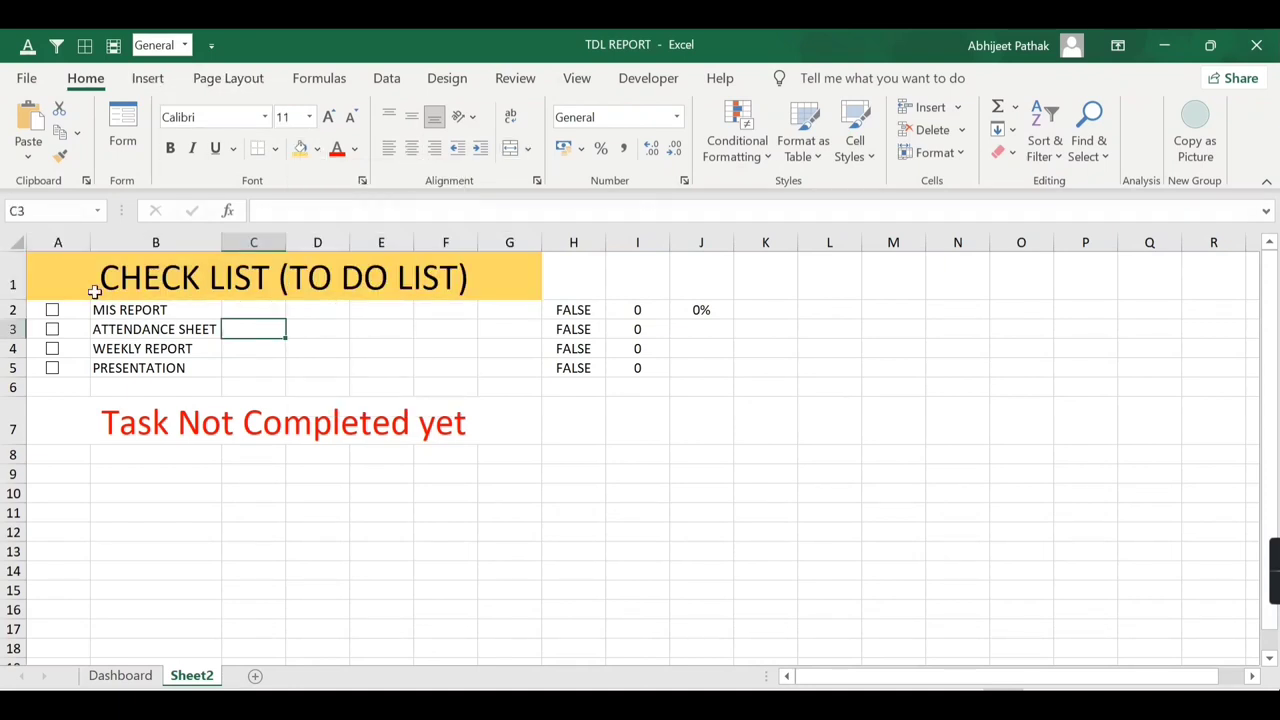
- Insert a pie-chart icon, shrink it, and place it at the title's left end
{"action": "left_click", "coordinate": [148, 80]}
{"action": "left_click", "coordinate": [234, 150]}
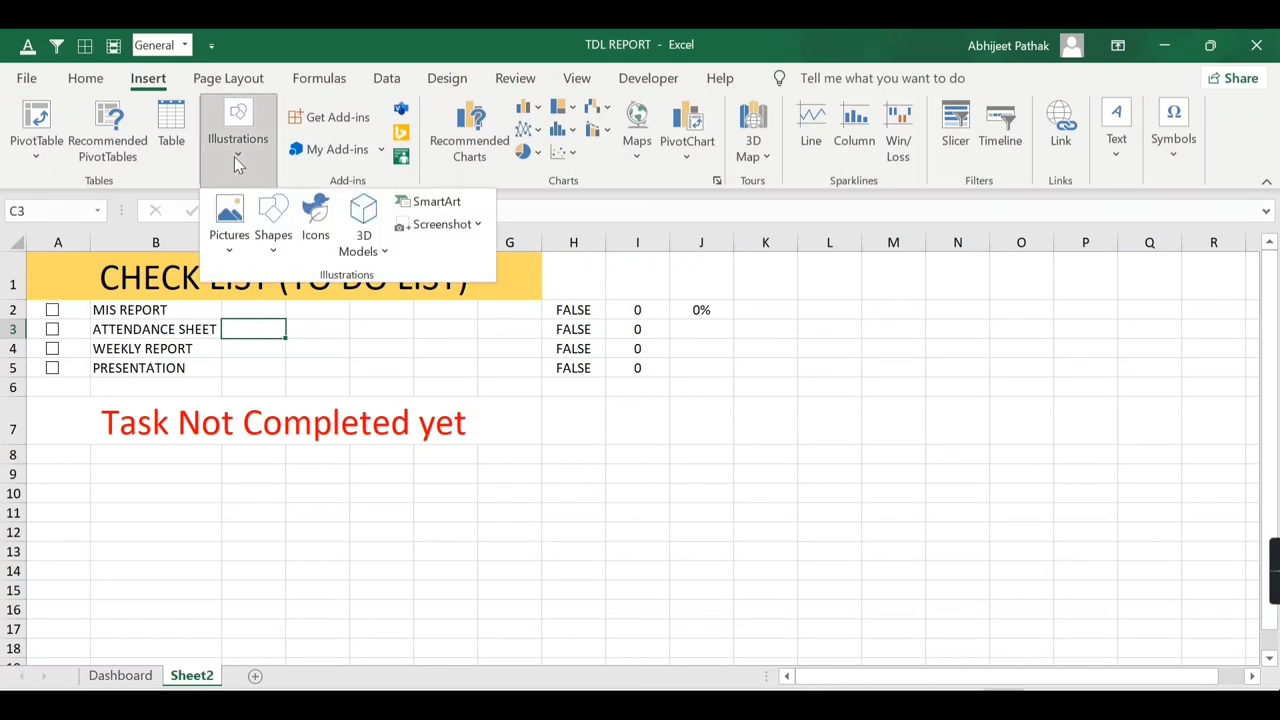
{"action": "left_click", "coordinate": [316, 236]}
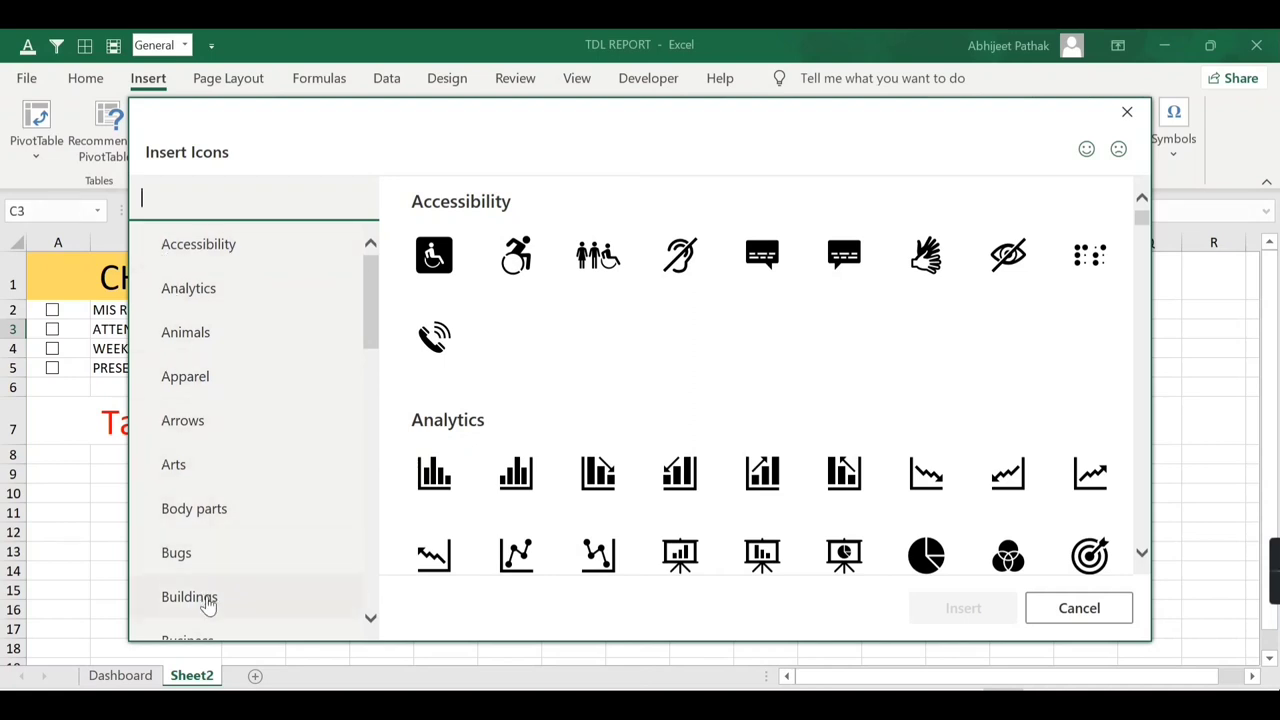
{"action": "left_click", "coordinate": [950, 558]}
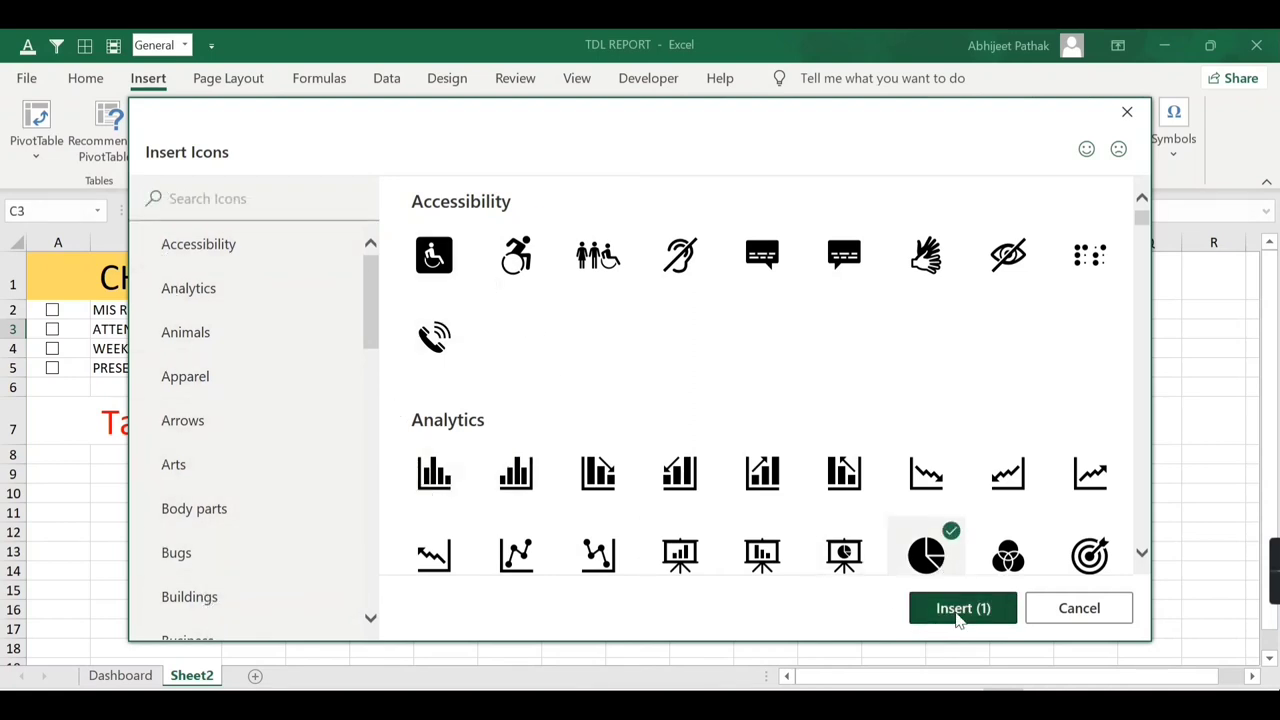
{"action": "left_click", "coordinate": [962, 608]}
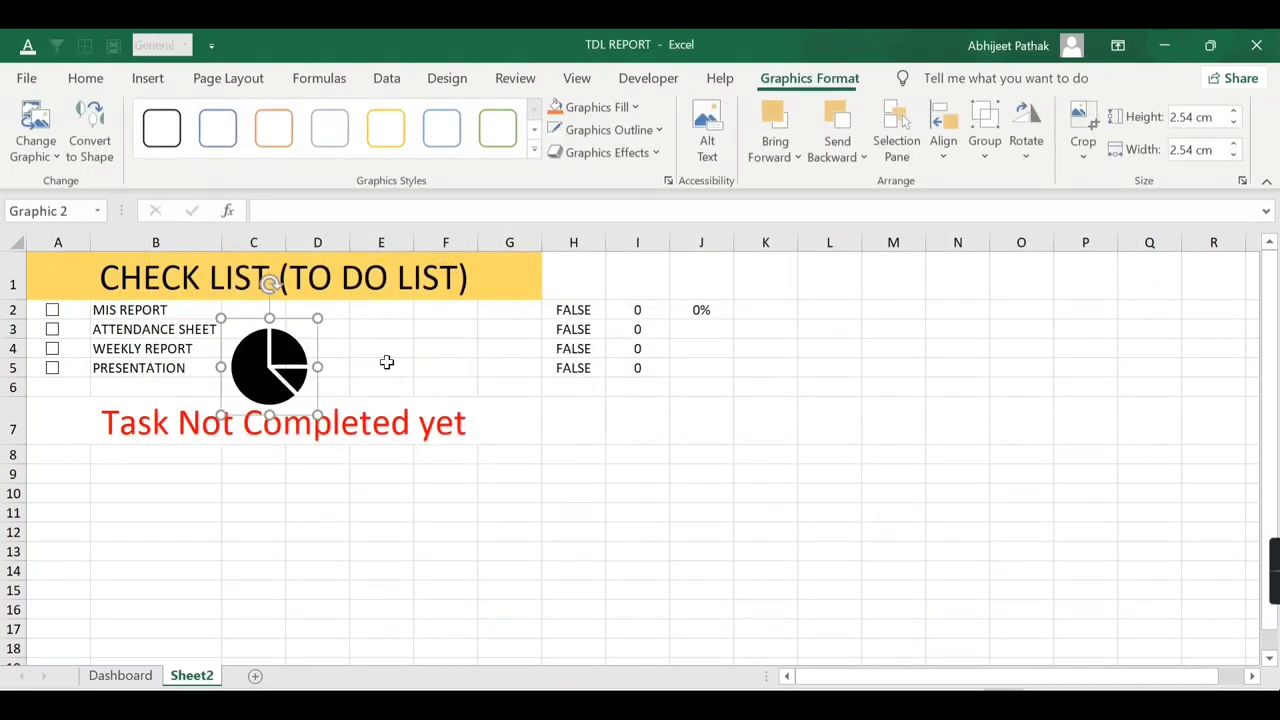
{"action": "mouse_move", "coordinate": [317, 417]}
{"action": "left_mouse_down"}
{"action": "mouse_move", "coordinate": [260, 357]}
{"action": "mouse_move", "coordinate": [66, 277]}
{"action": "mouse_move", "coordinate": [88, 298]}
{"action": "mouse_move", "coordinate": [78, 277]}
{"action": "left_mouse_up"}
{"action": "left_click", "coordinate": [423, 365]}
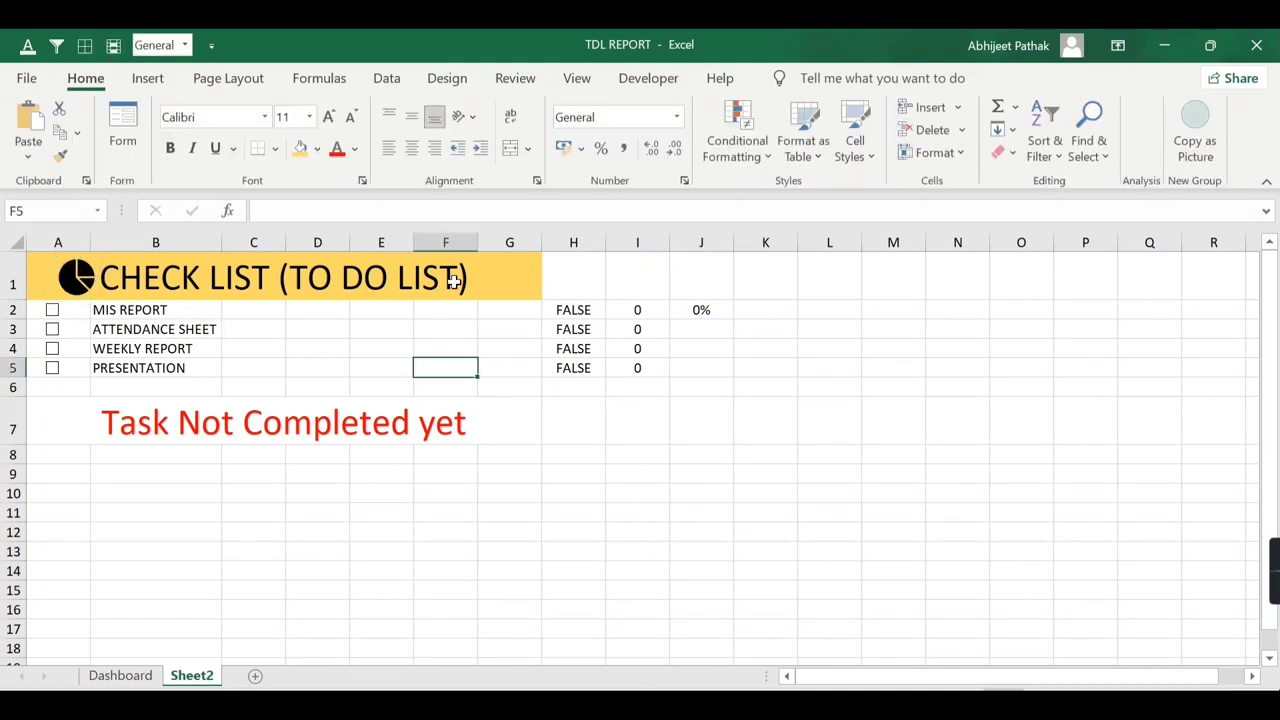
- Insert an Analytics bar-chart icon after the title and size it to about 1.15 cm
{"action": "left_click", "coordinate": [148, 78]}
{"action": "left_click", "coordinate": [239, 150]}
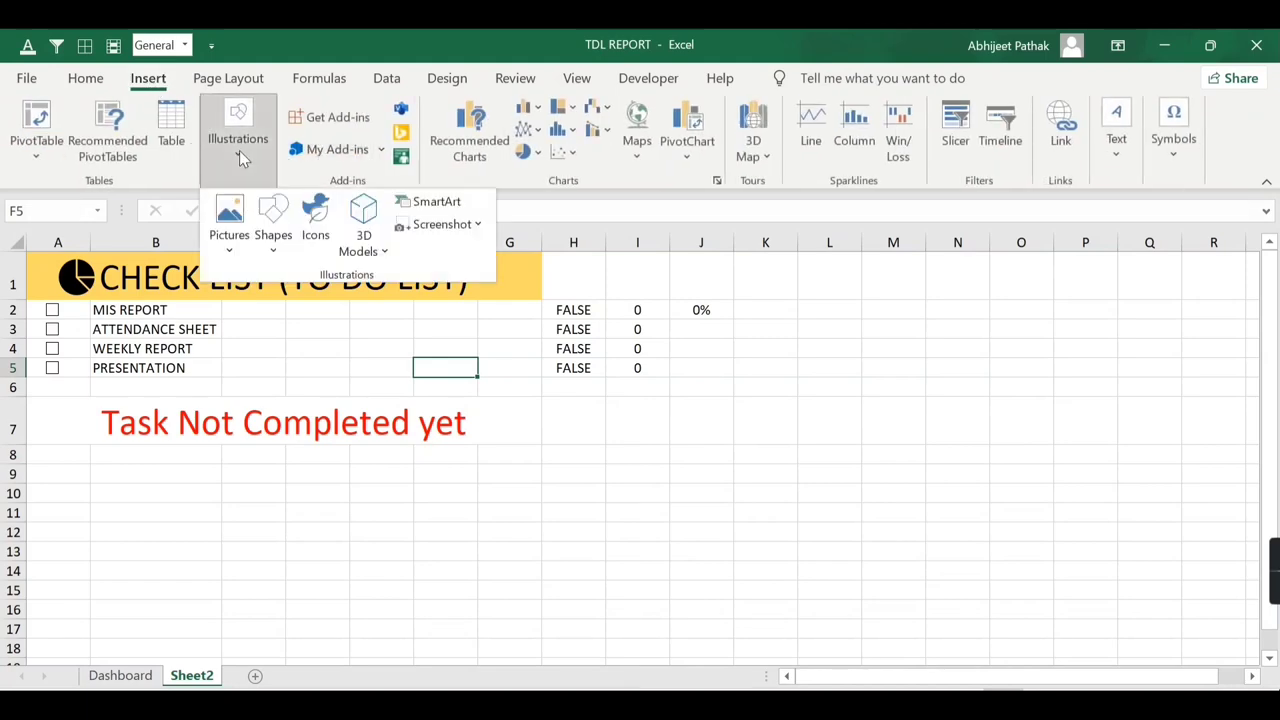
{"action": "left_click", "coordinate": [315, 215]}
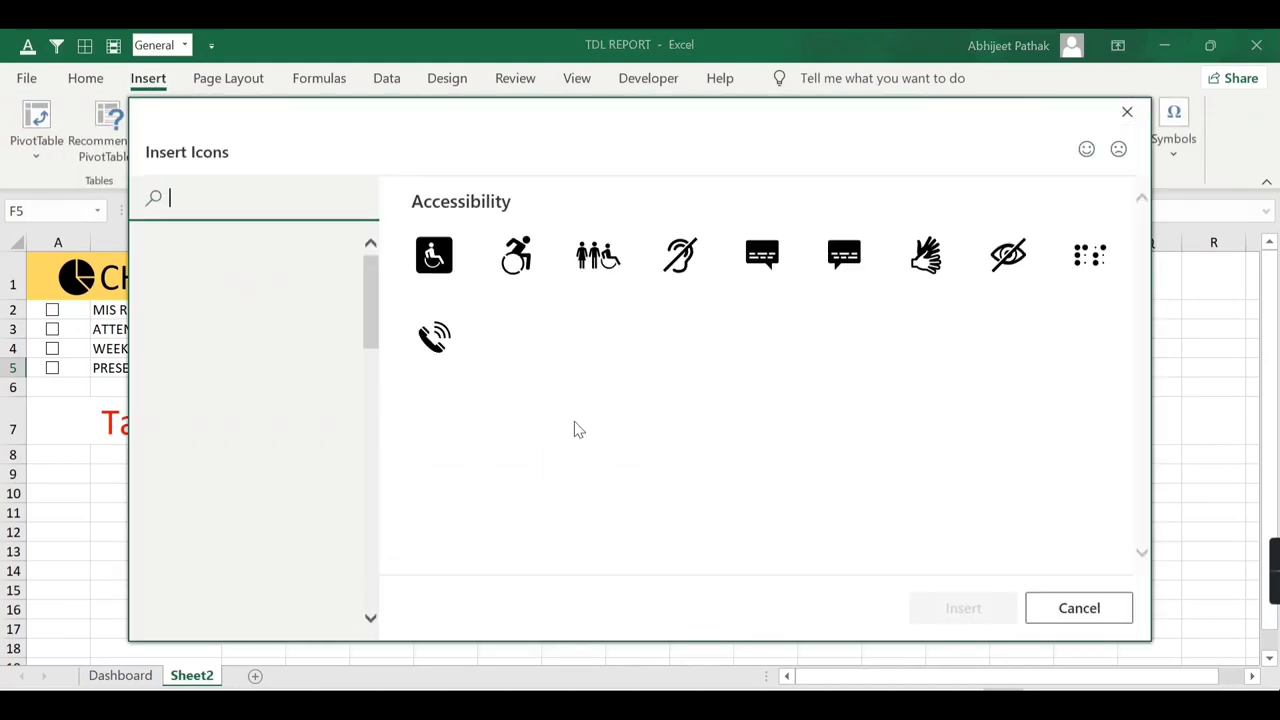
{"action": "left_click", "coordinate": [455, 458]}
{"action": "left_click", "coordinate": [945, 607]}
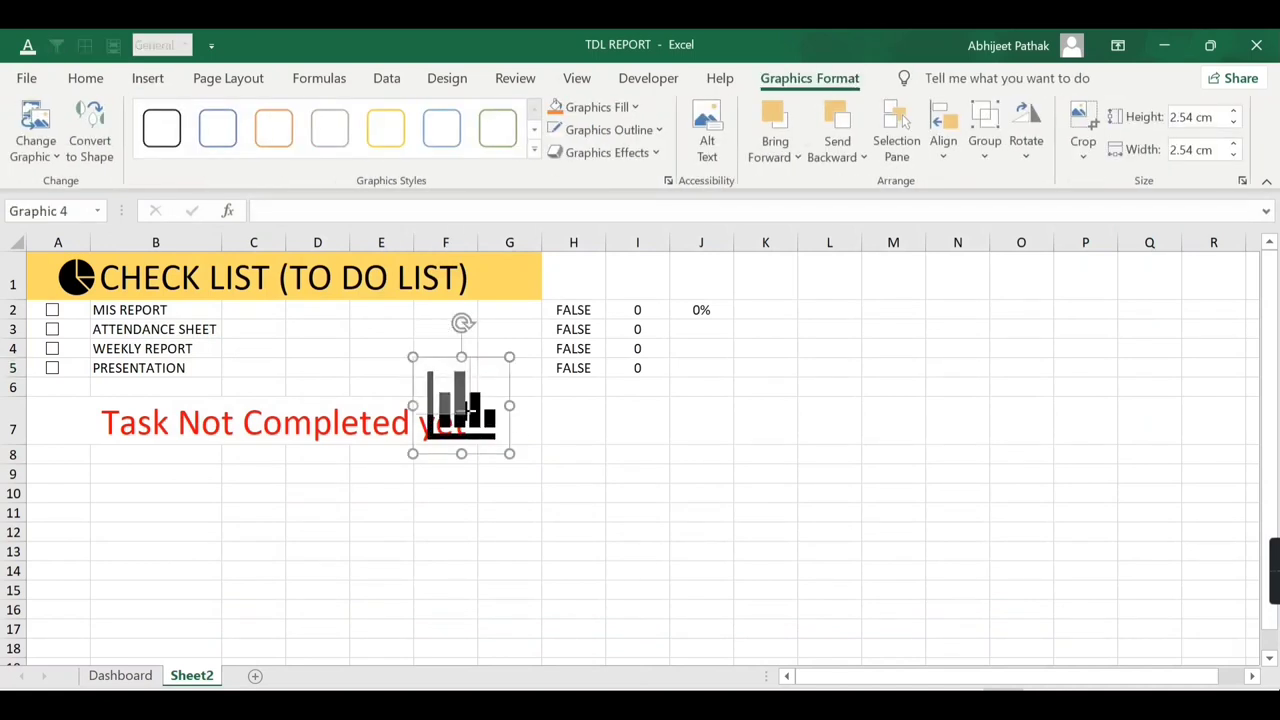
{"action": "mouse_move", "coordinate": [509, 453]}
{"action": "left_mouse_down"}
{"action": "mouse_move", "coordinate": [457, 400]}
{"action": "mouse_move", "coordinate": [505, 298]}
{"action": "mouse_move", "coordinate": [491, 281]}
{"action": "left_mouse_up"}
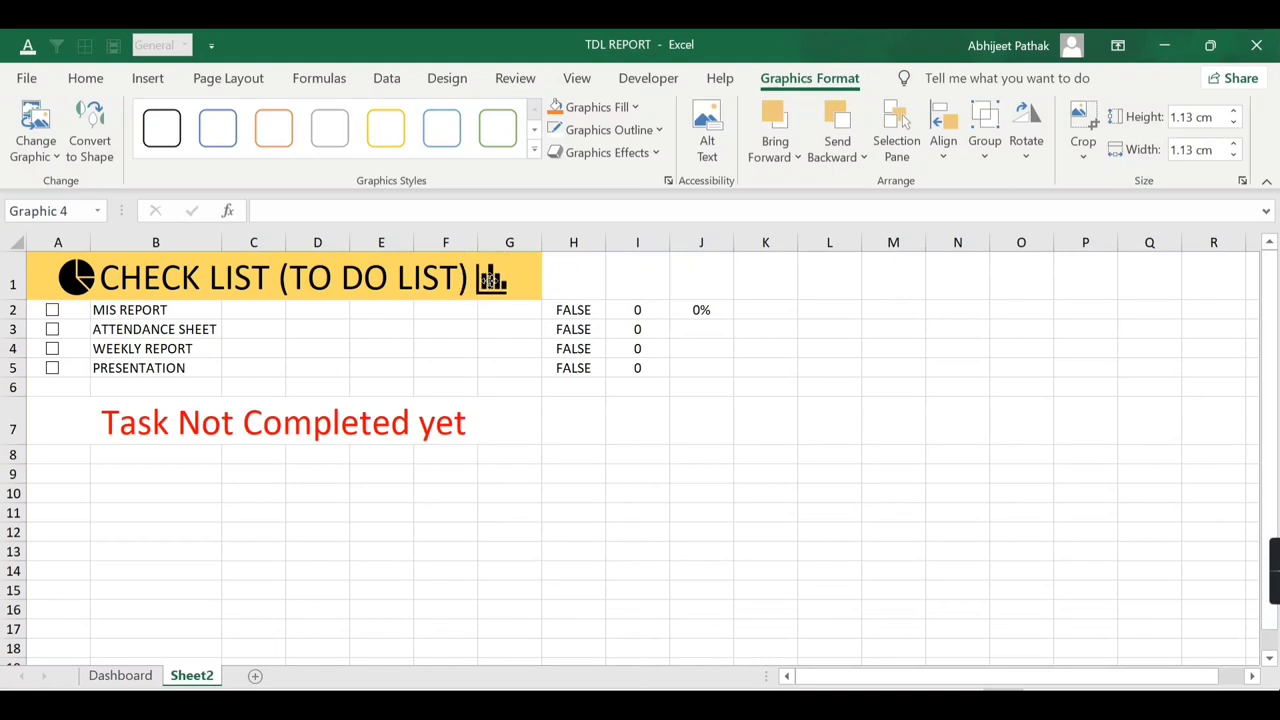
{"action": "left_click", "coordinate": [491, 325]}
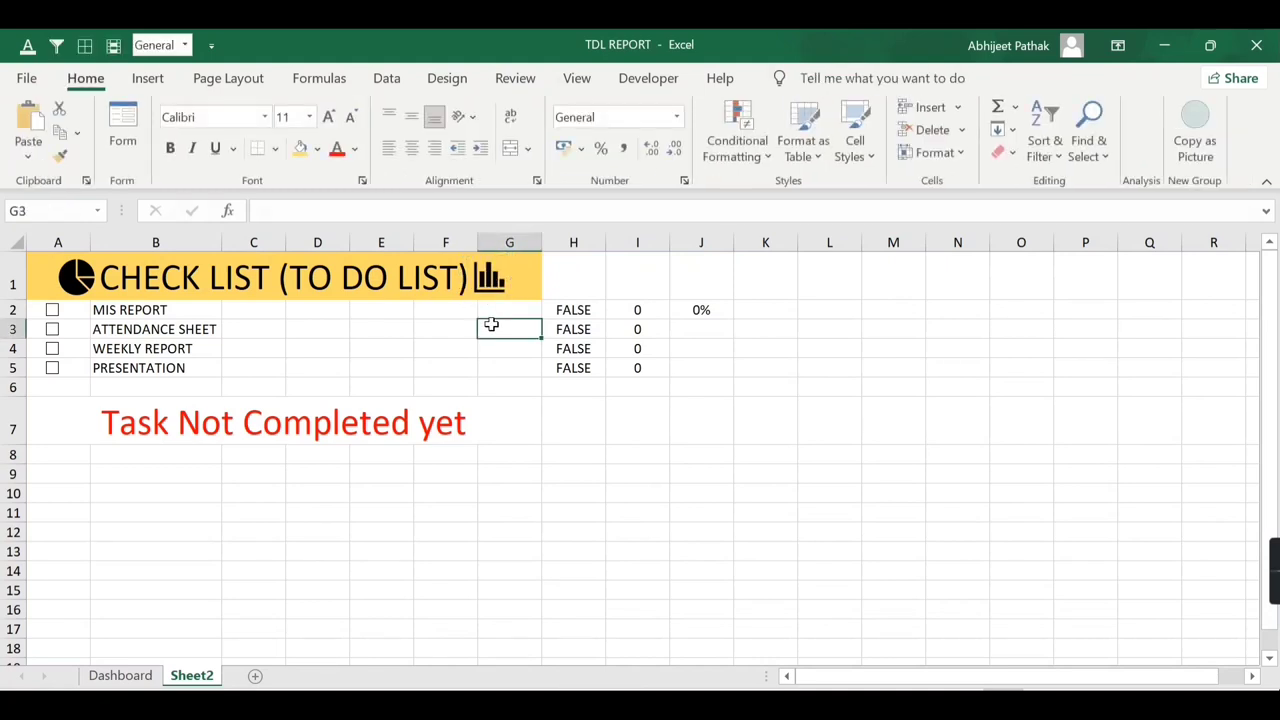
{"action": "left_click", "coordinate": [500, 285]}
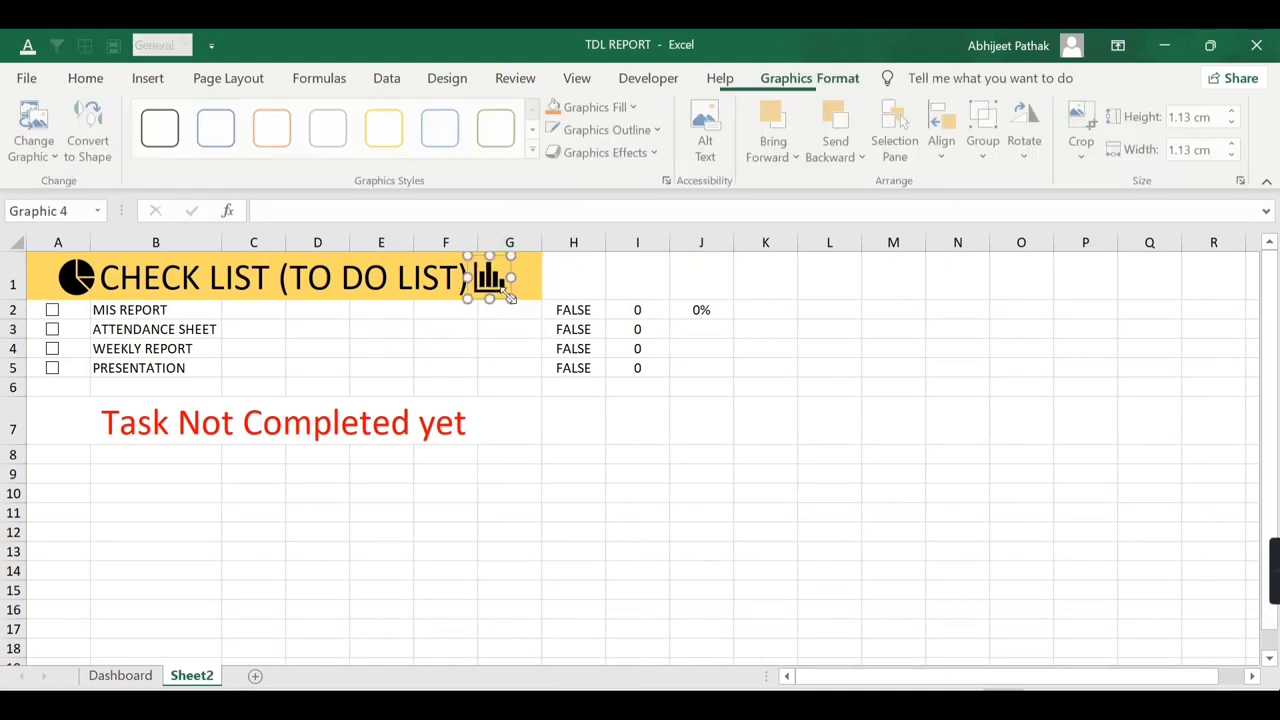
{"action": "left_click_drag", "start_coordinate": [510, 298], "coordinate": [513, 300]}
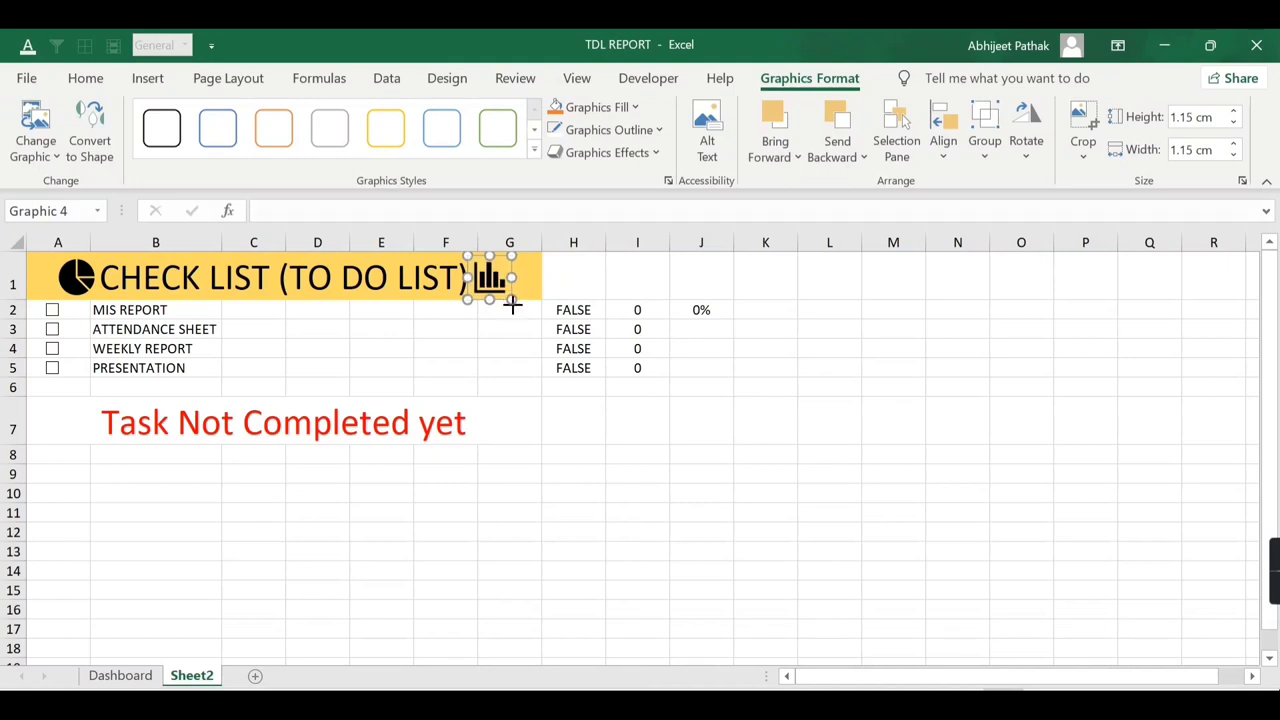
{"action": "left_click", "coordinate": [508, 332]}
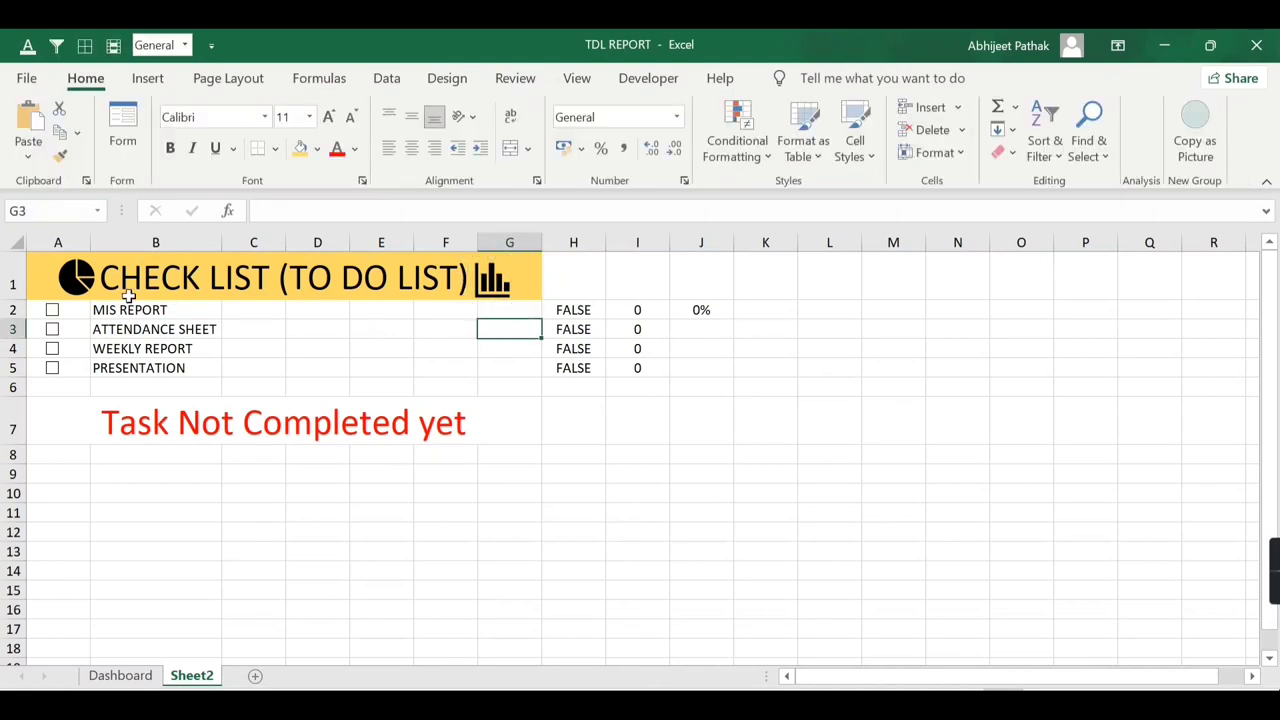
{"action": "left_click", "coordinate": [509, 284]}
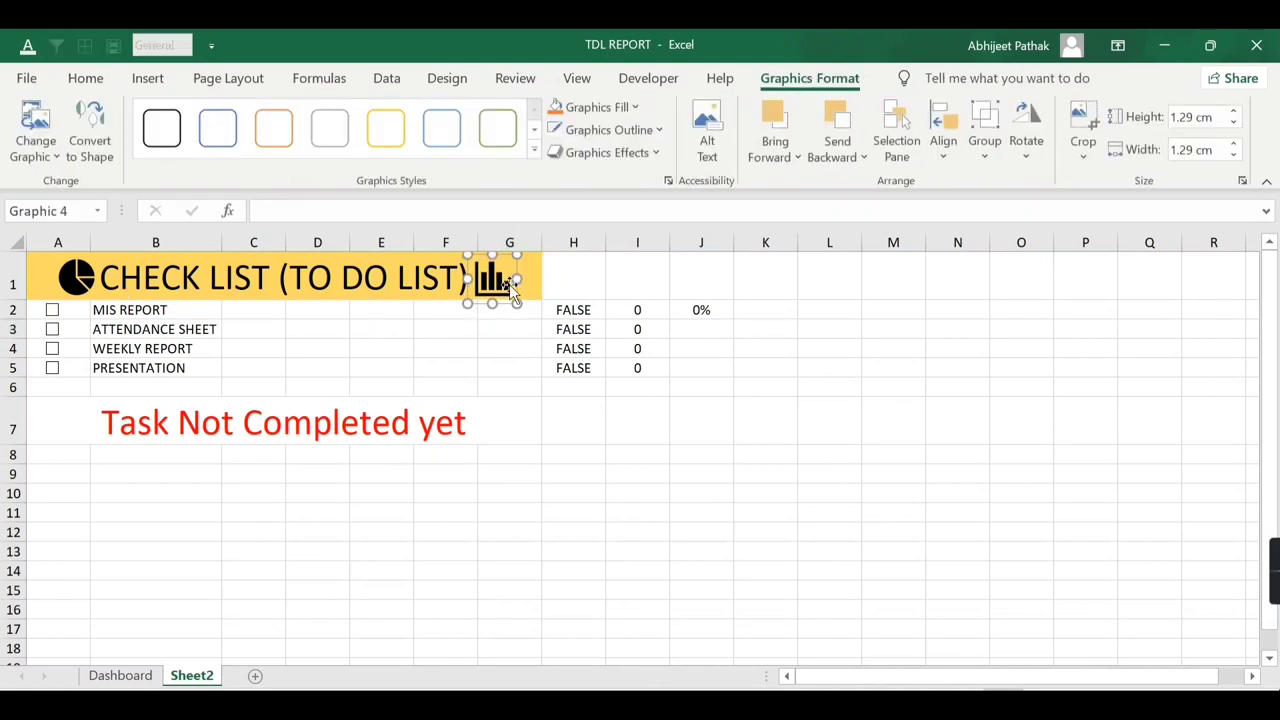
{"action": "left_click", "coordinate": [505, 330]}
- Give the pie icon a 1 pt outline weight
{"action": "left_click", "coordinate": [80, 280]}
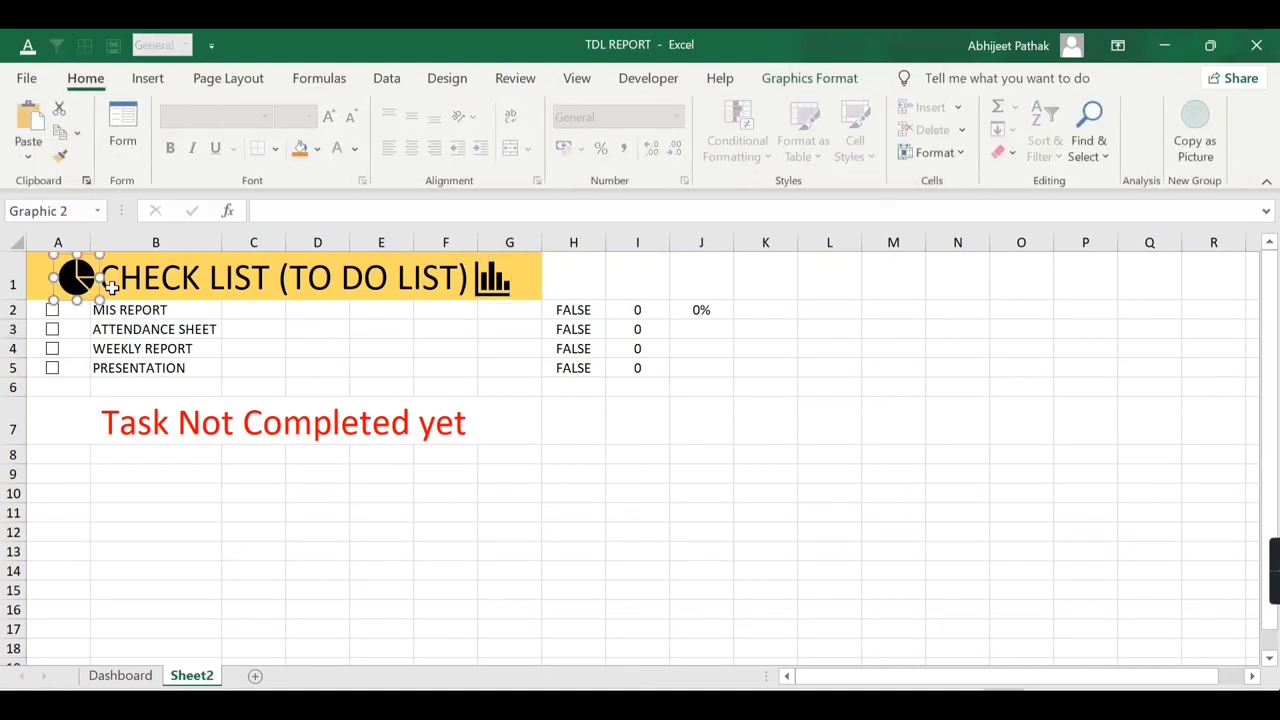
{"action": "left_click", "coordinate": [808, 80]}
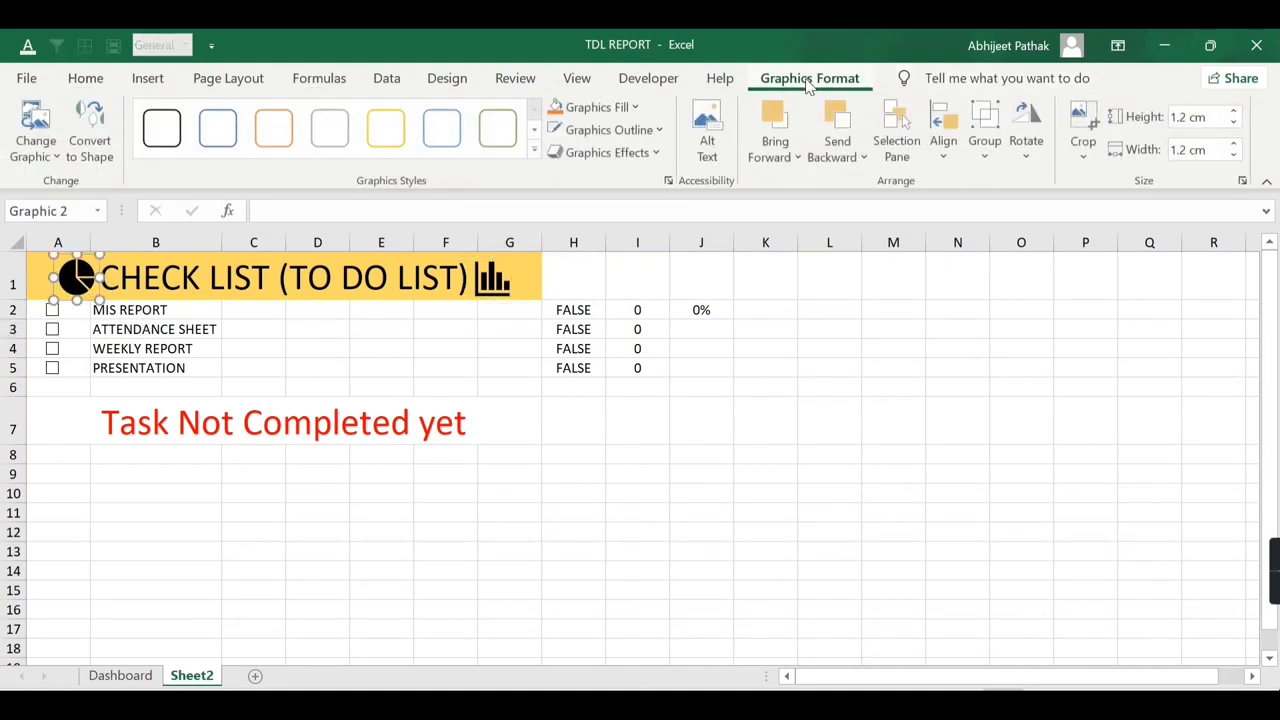
{"action": "left_click", "coordinate": [657, 130]}
{"action": "mouse_move", "coordinate": [601, 440]}
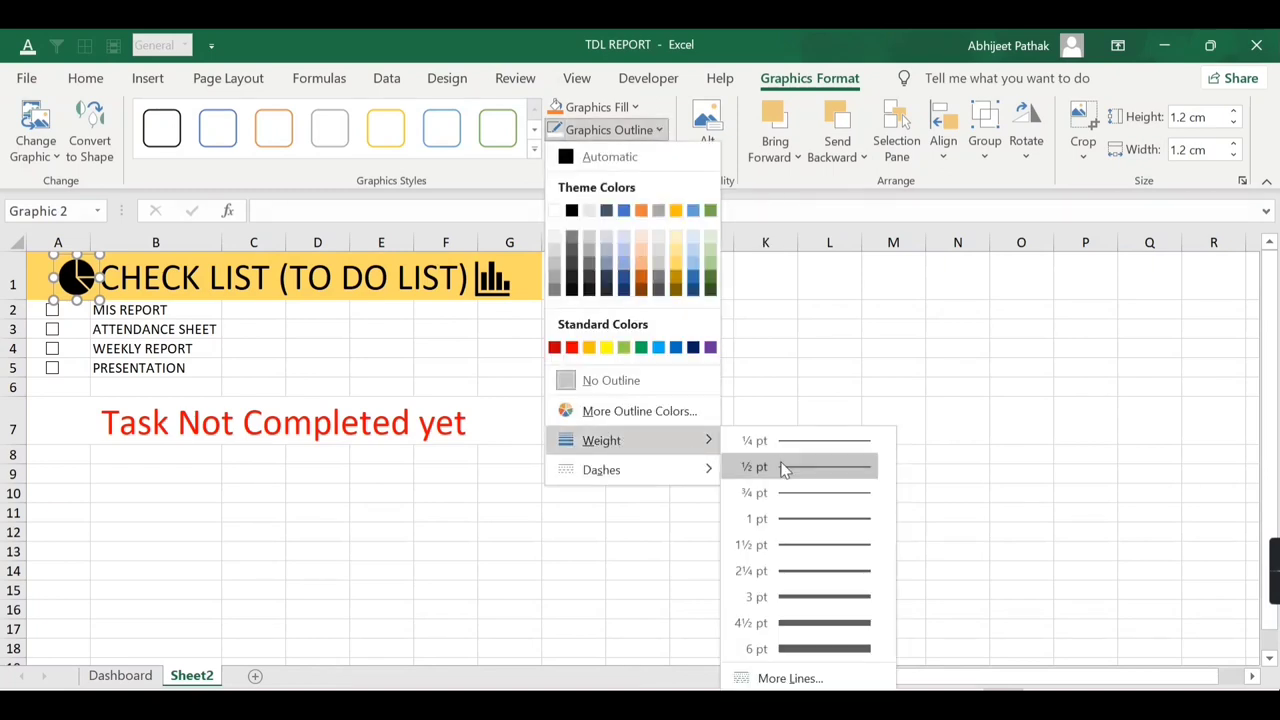
{"action": "left_click", "coordinate": [821, 519]}
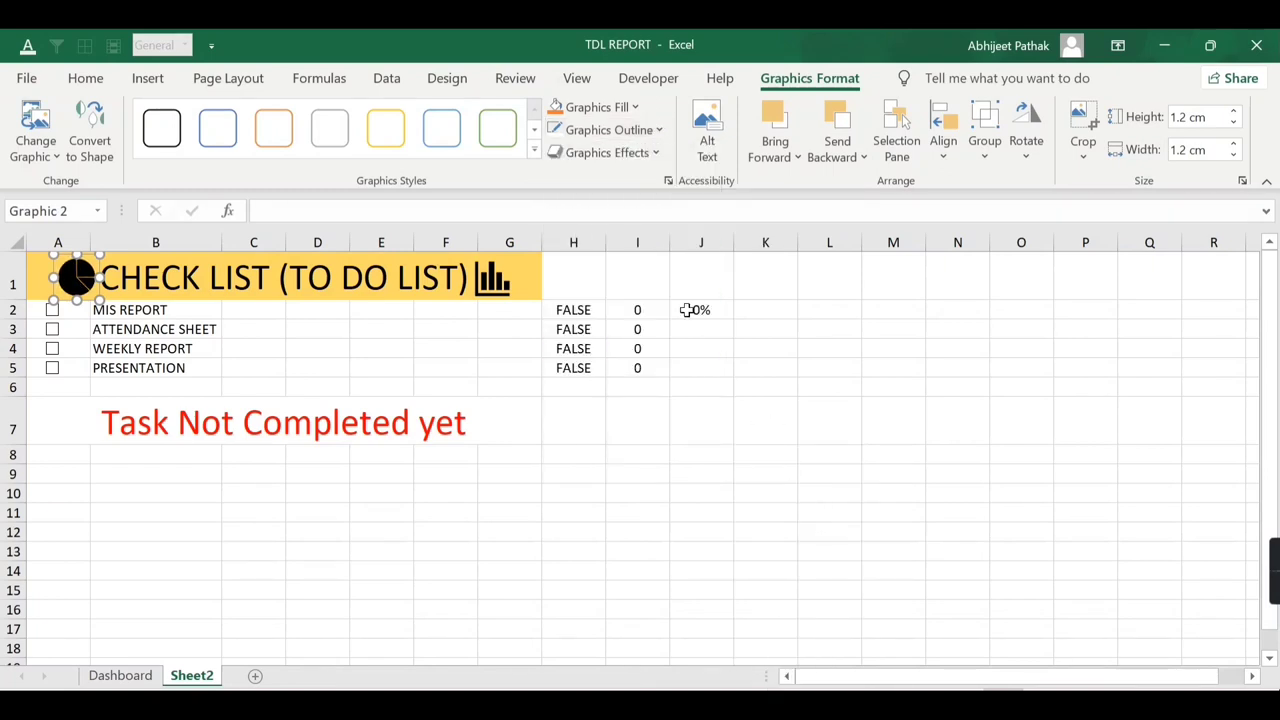
- Give the left icon a square-dot outline and an inner shadow
{"action": "left_click", "coordinate": [656, 132]}
{"action": "mouse_move", "coordinate": [601, 469]}
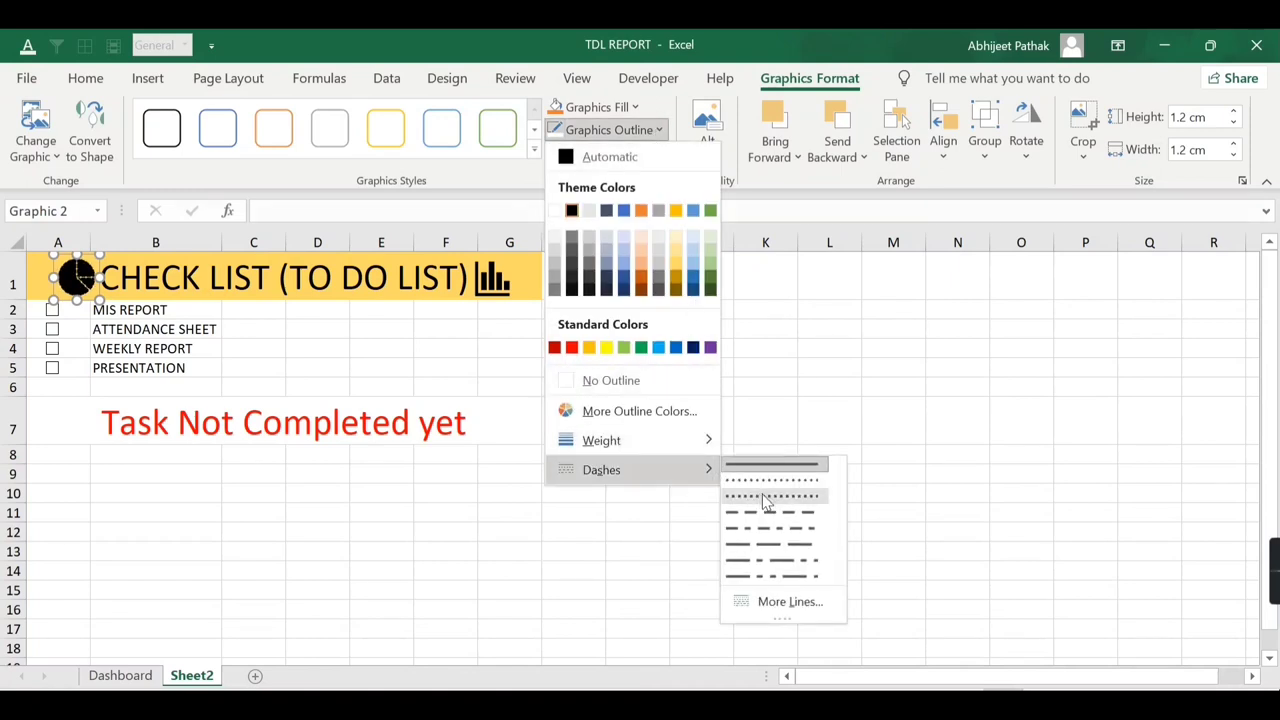
{"action": "left_click", "coordinate": [767, 497]}
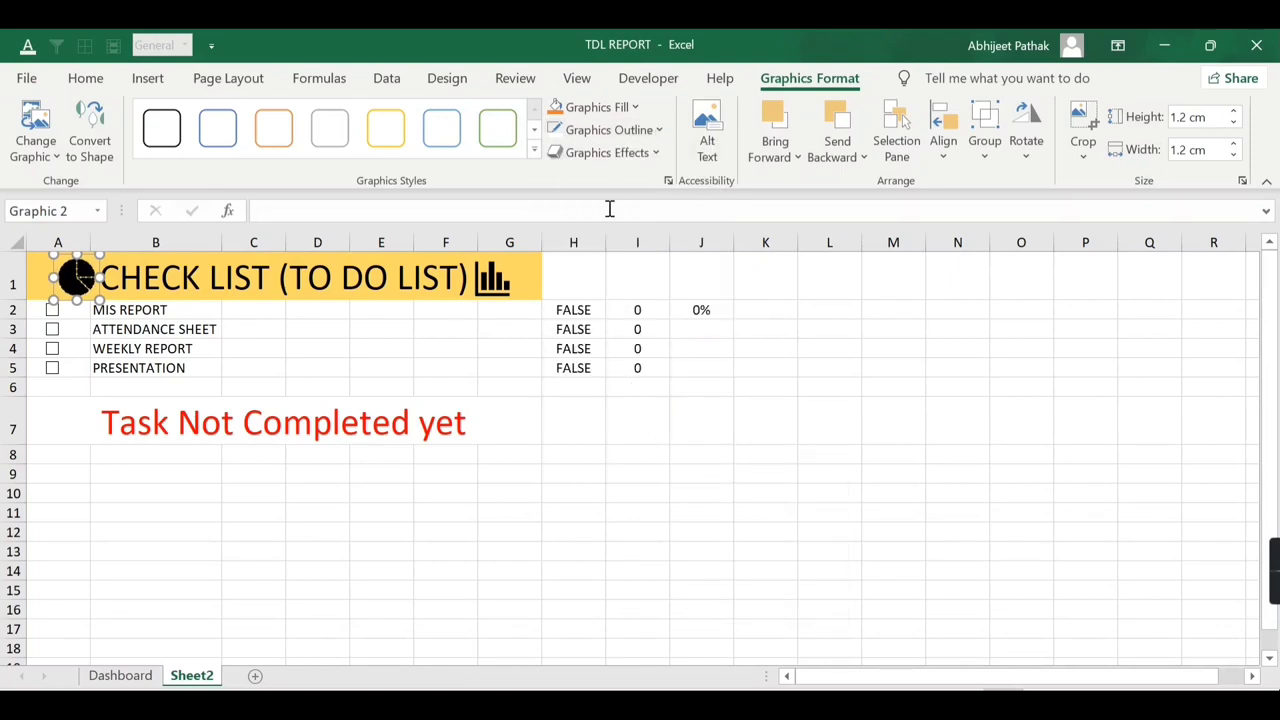
{"action": "left_click", "coordinate": [651, 130]}
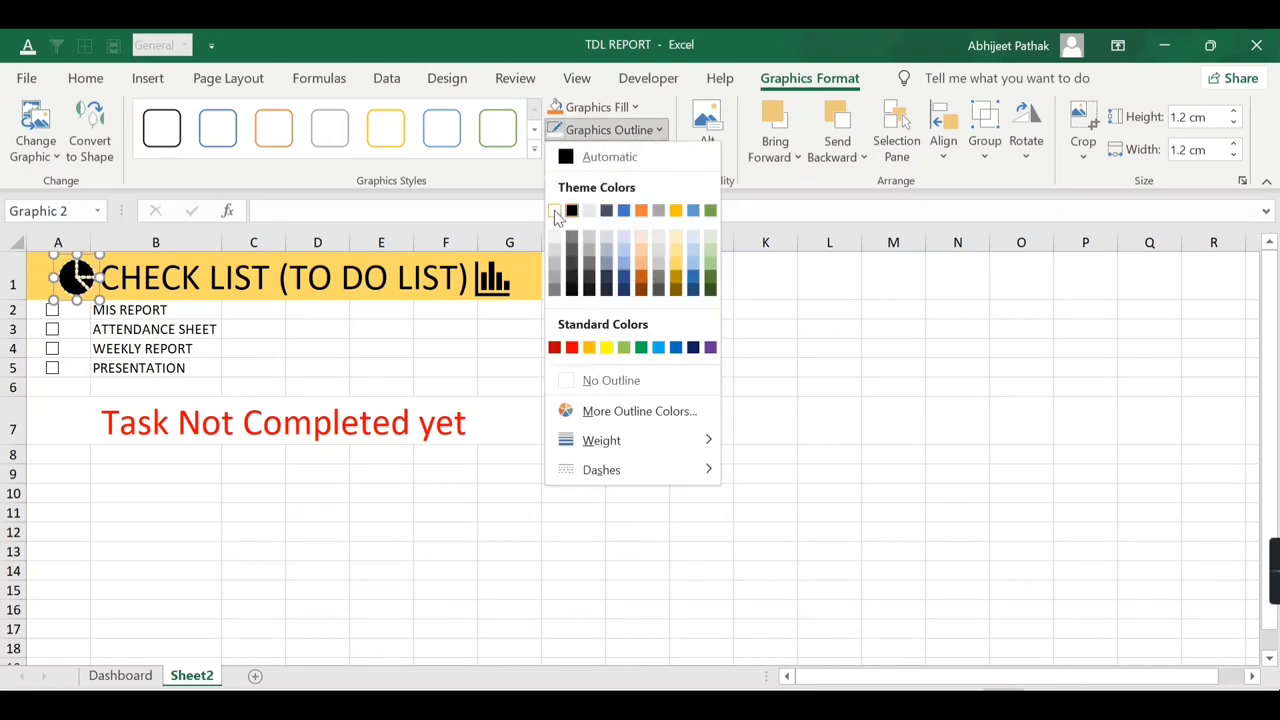
{"action": "key", "text": "Escape"}
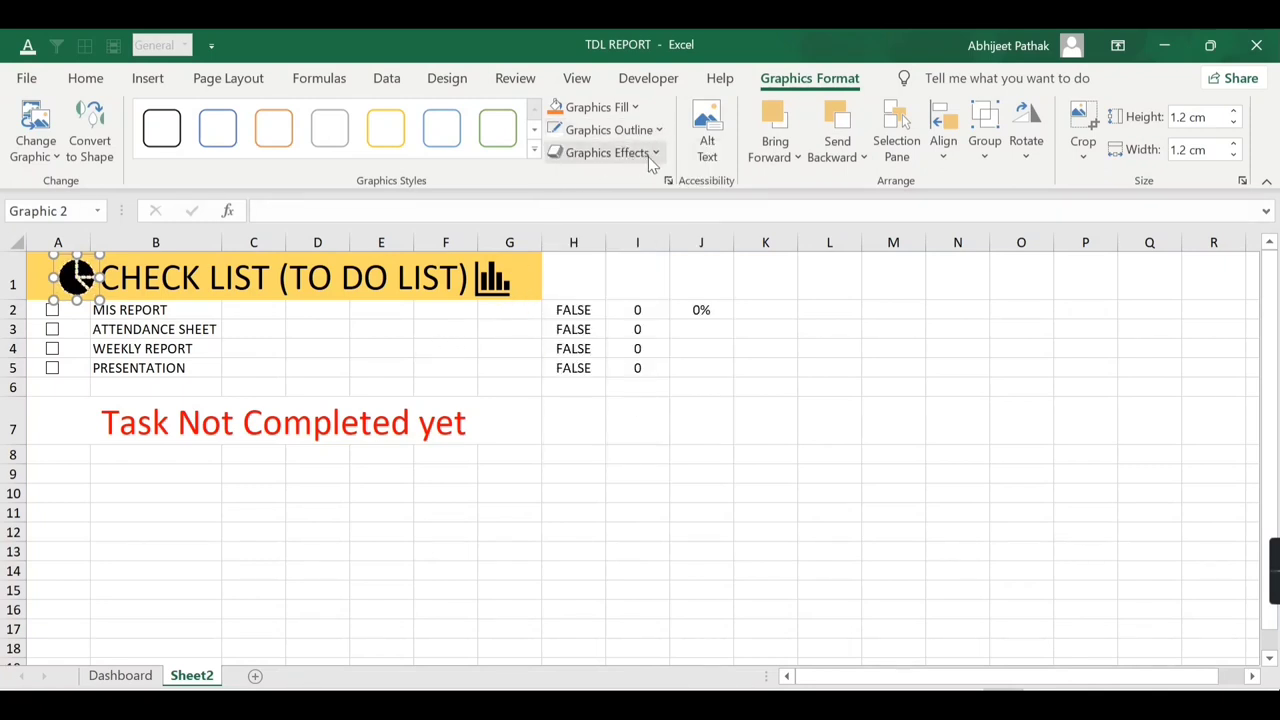
{"action": "left_click", "coordinate": [650, 158]}
{"action": "mouse_move", "coordinate": [620, 241]}
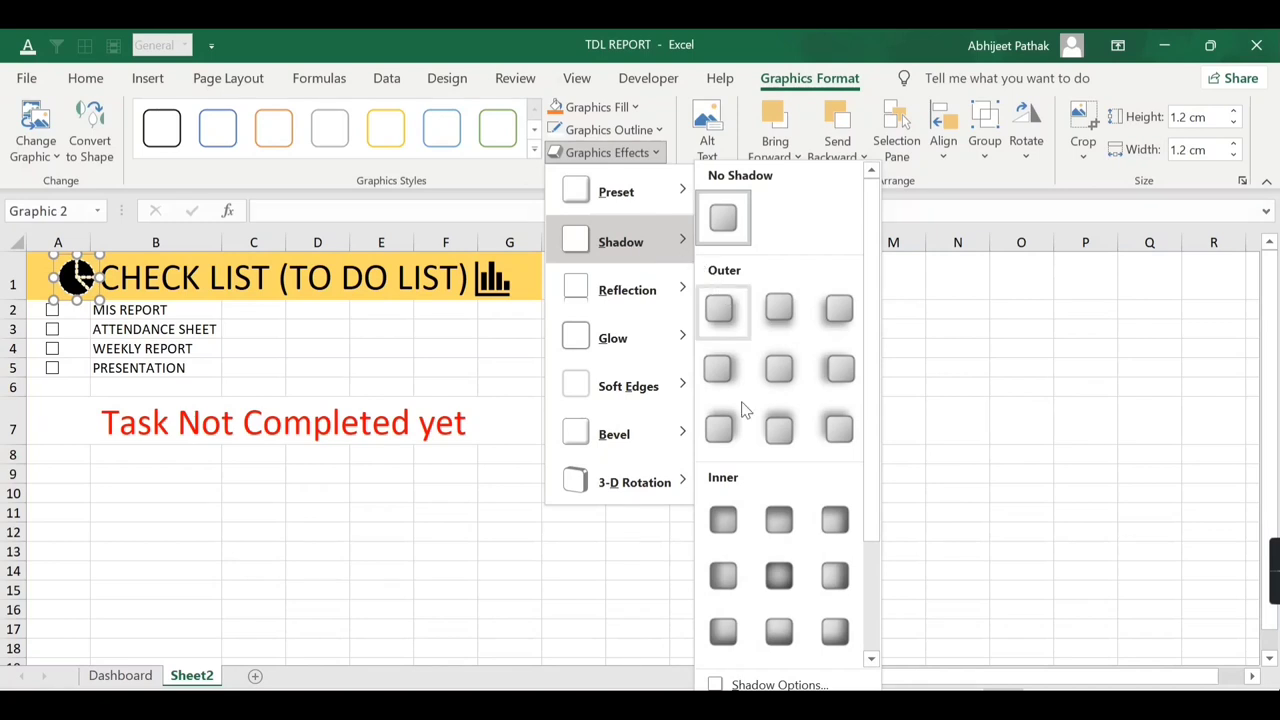
{"action": "left_click", "coordinate": [723, 519]}
{"action": "left_click", "coordinate": [424, 410]}
{"action": "left_click", "coordinate": [445, 368]}
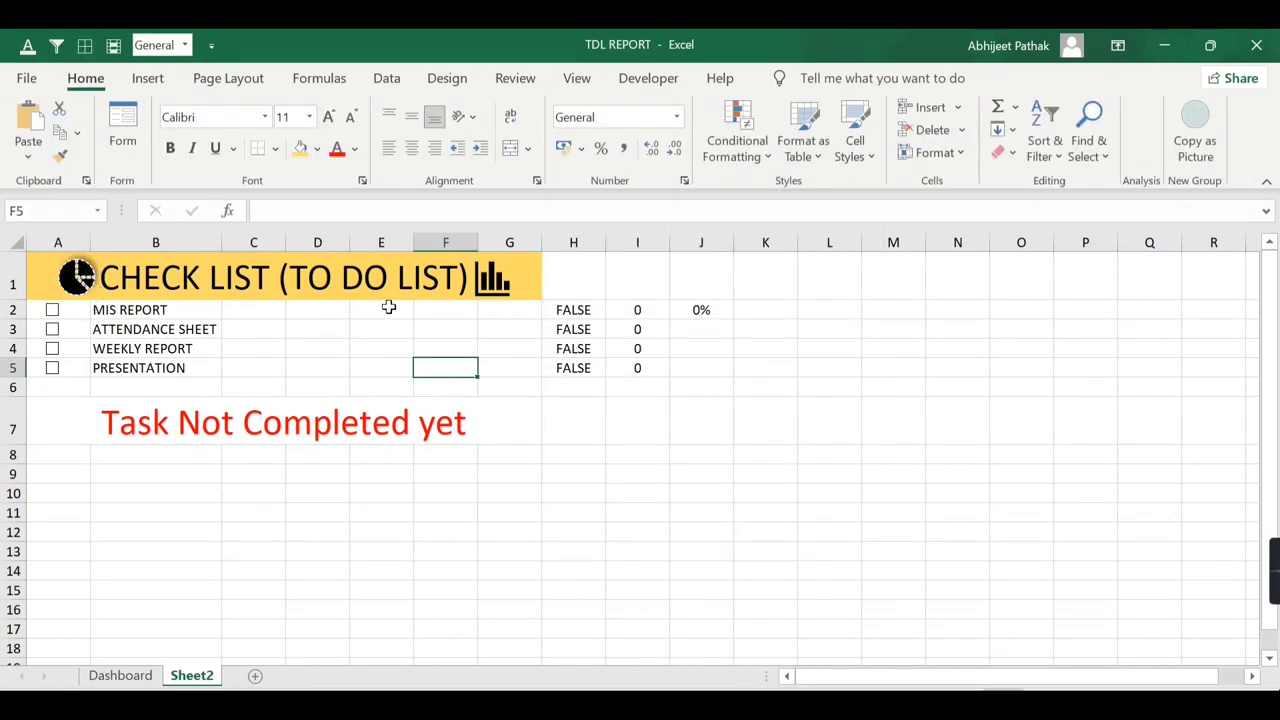
- Check the outline weight options for the bar-chart icon without changing them
{"action": "left_click", "coordinate": [494, 280]}
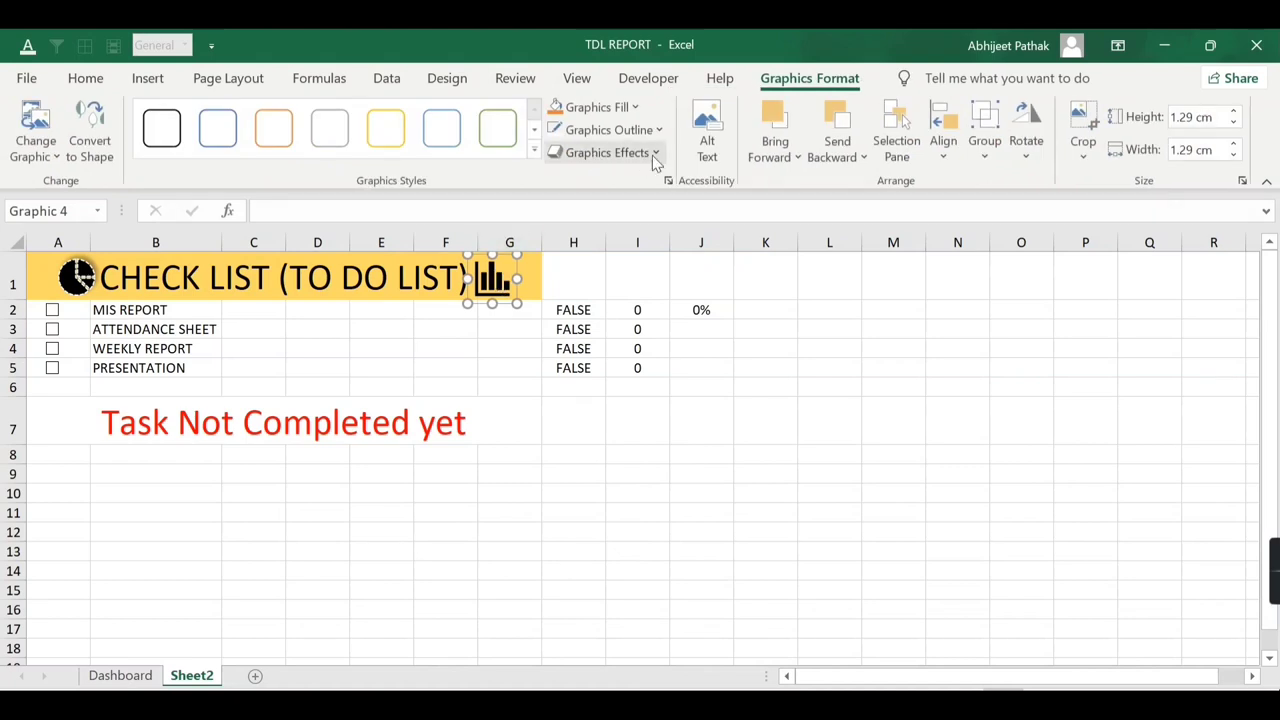
{"action": "left_click", "coordinate": [610, 130]}
{"action": "left_click", "coordinate": [632, 132]}
{"action": "left_click", "coordinate": [632, 132]}
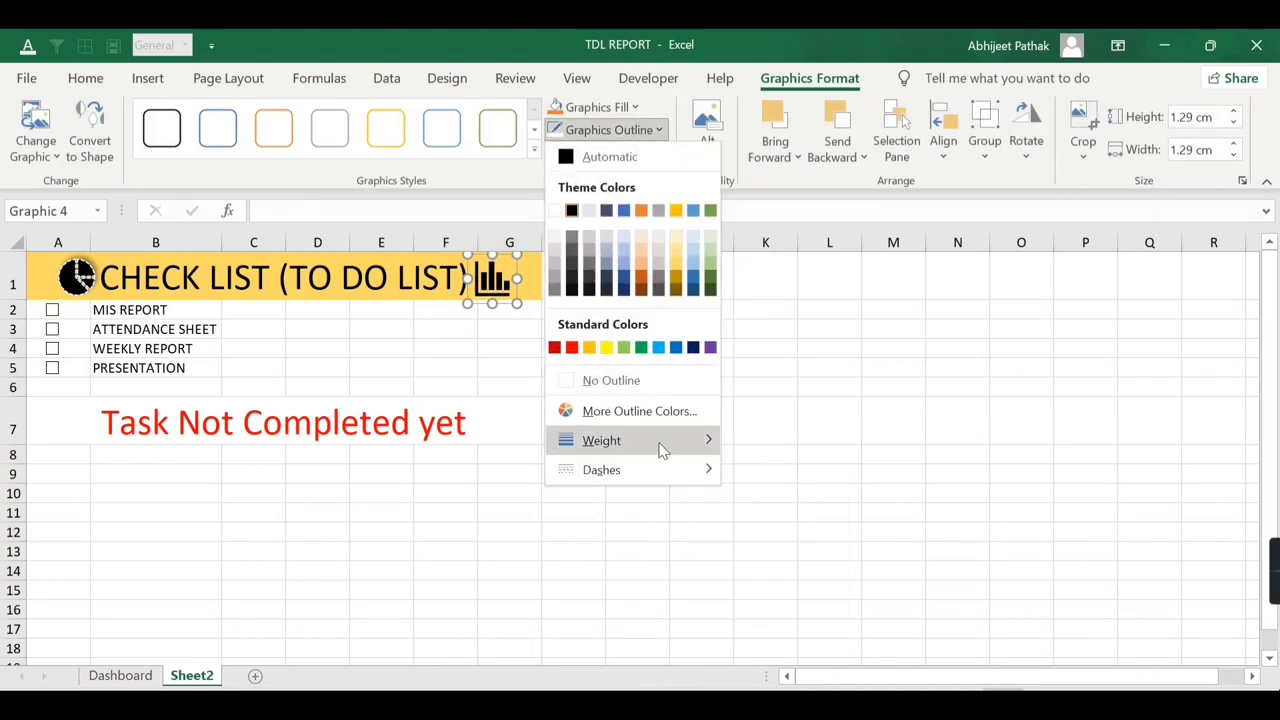
{"action": "left_click", "coordinate": [780, 477]}
{"action": "left_click", "coordinate": [632, 130]}
{"action": "key", "text": "Escape"}
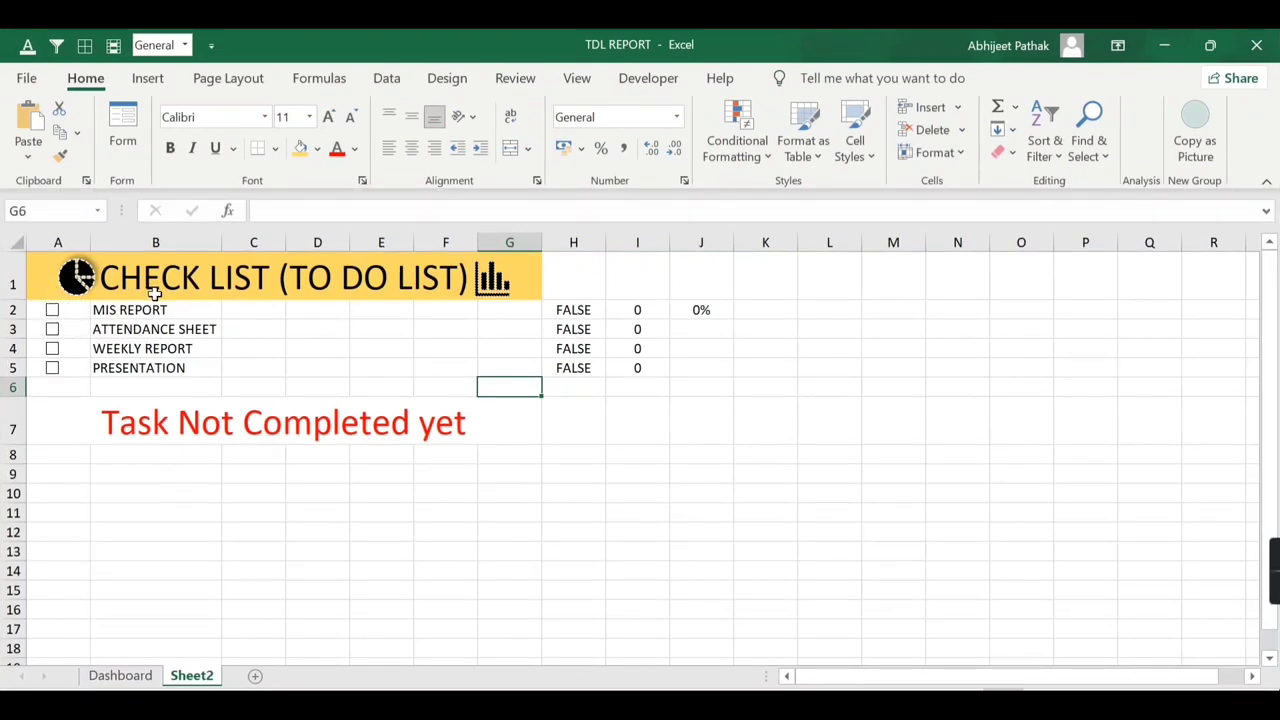
- Insert a blank row above MIS REPORT and remove its gold fill
{"action": "left_click", "coordinate": [13, 310]}
{"action": "right_click", "coordinate": [20, 312]}
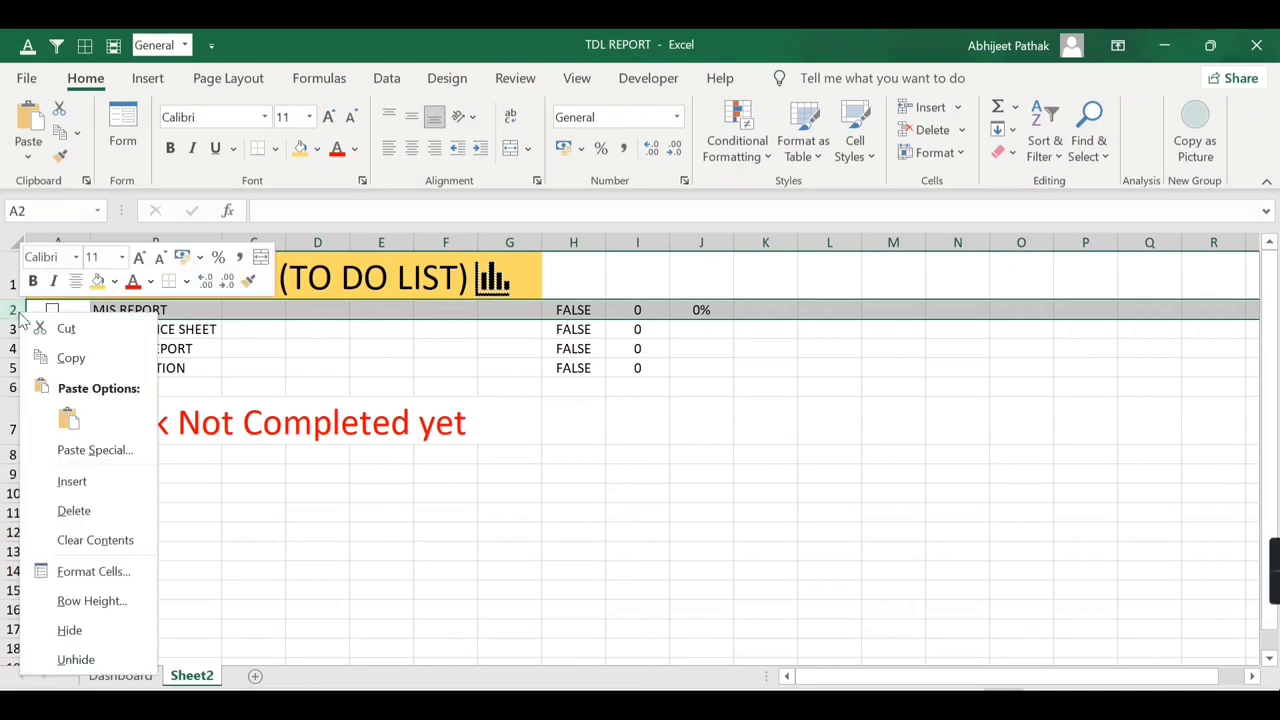
{"action": "left_click", "coordinate": [96, 480]}
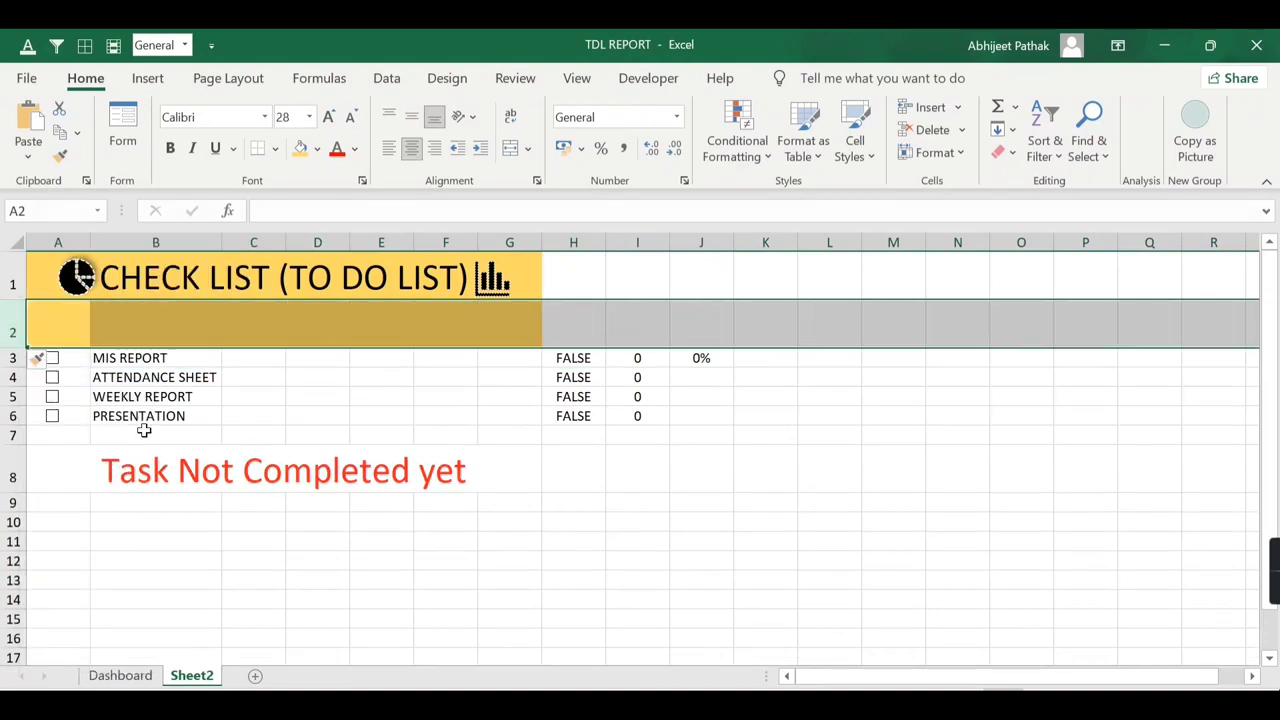
{"action": "left_click", "coordinate": [350, 375]}
{"action": "left_click_drag", "start_coordinate": [51, 323], "coordinate": [495, 330]}
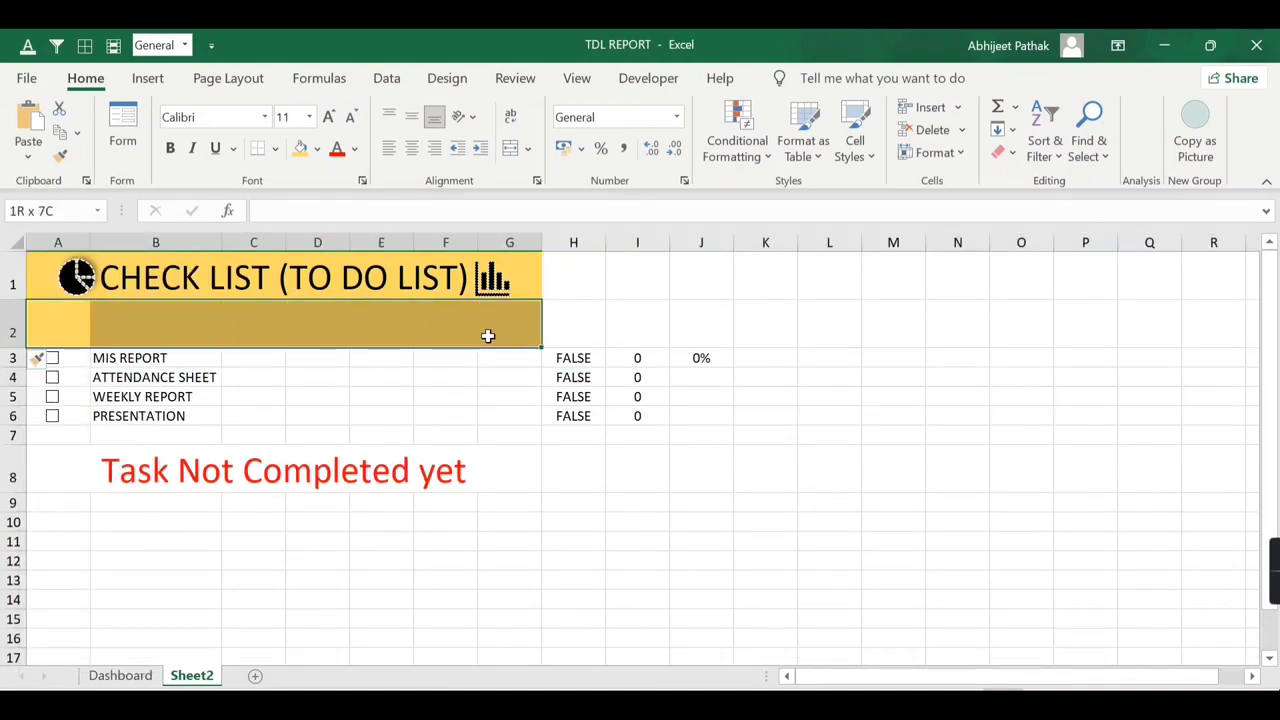
{"action": "left_click", "coordinate": [316, 148]}
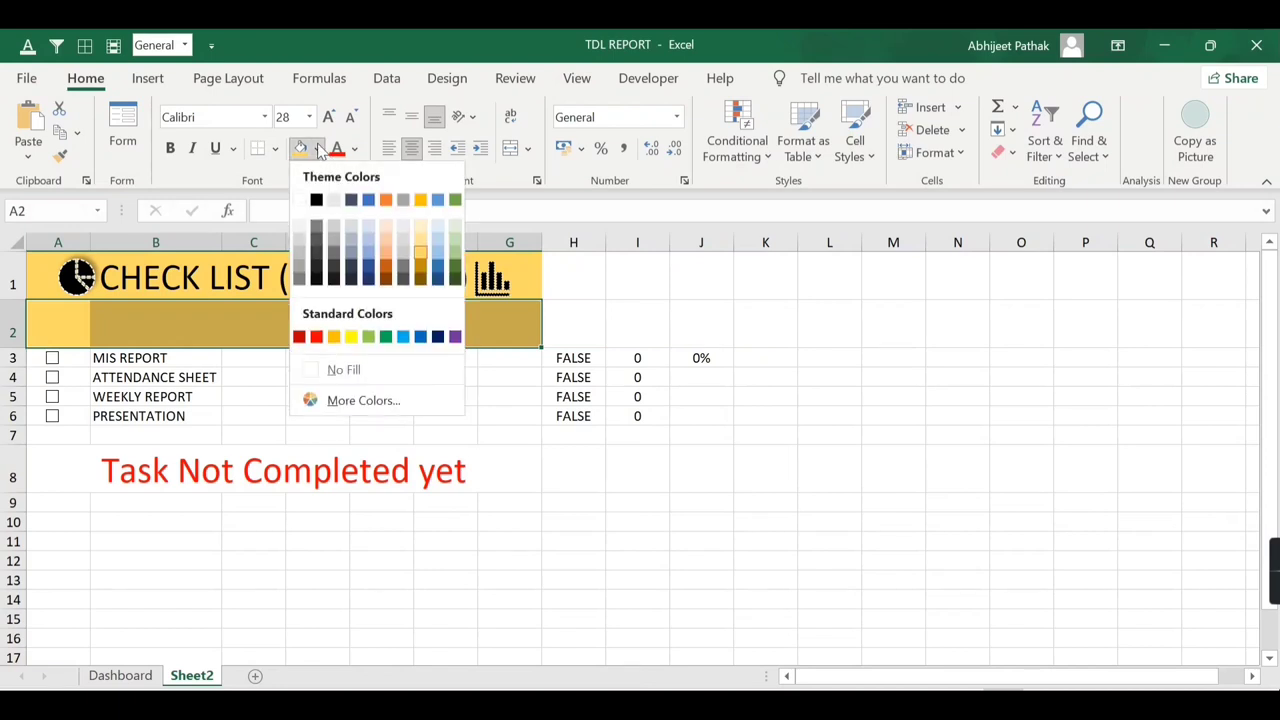
{"action": "left_click", "coordinate": [357, 360]}
{"action": "left_click", "coordinate": [380, 362]}
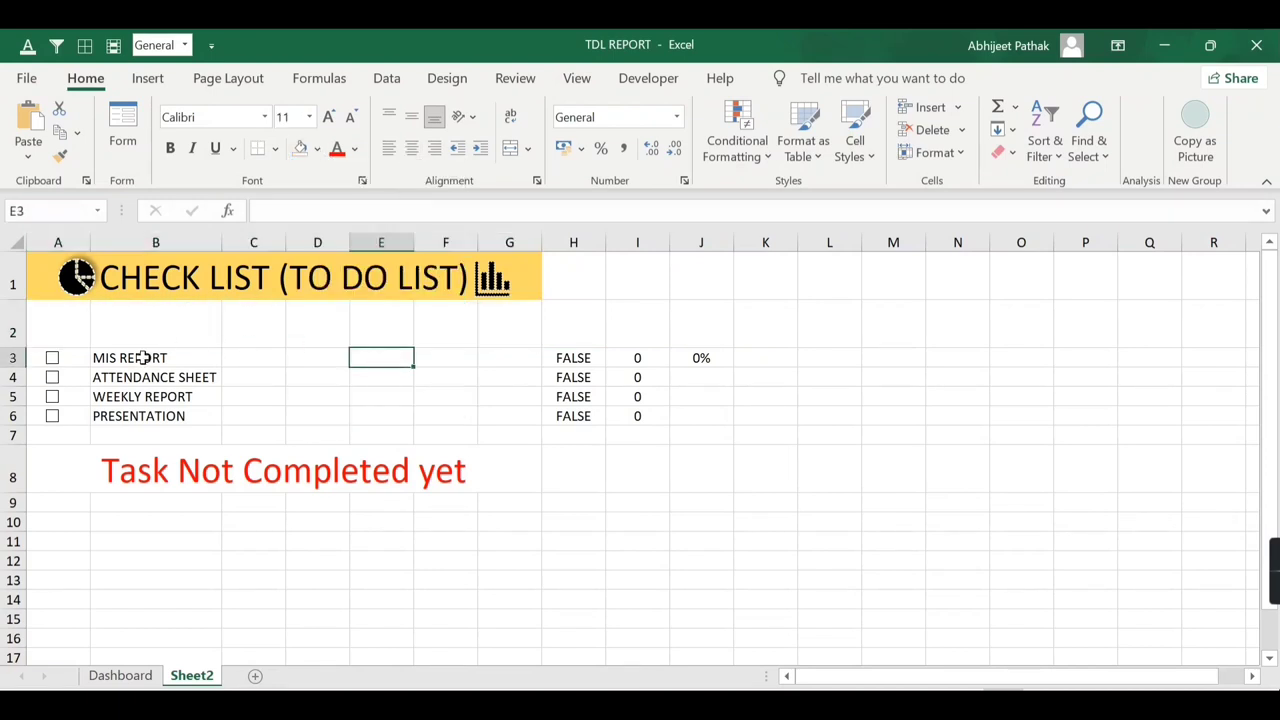
- Merge each task row B3:G6 across and set the task names to font size 16
{"action": "mouse_move", "coordinate": [139, 359]}
{"action": "left_mouse_down"}
{"action": "mouse_move", "coordinate": [182, 418]}
{"action": "mouse_move", "coordinate": [494, 418]}
{"action": "left_mouse_up"}
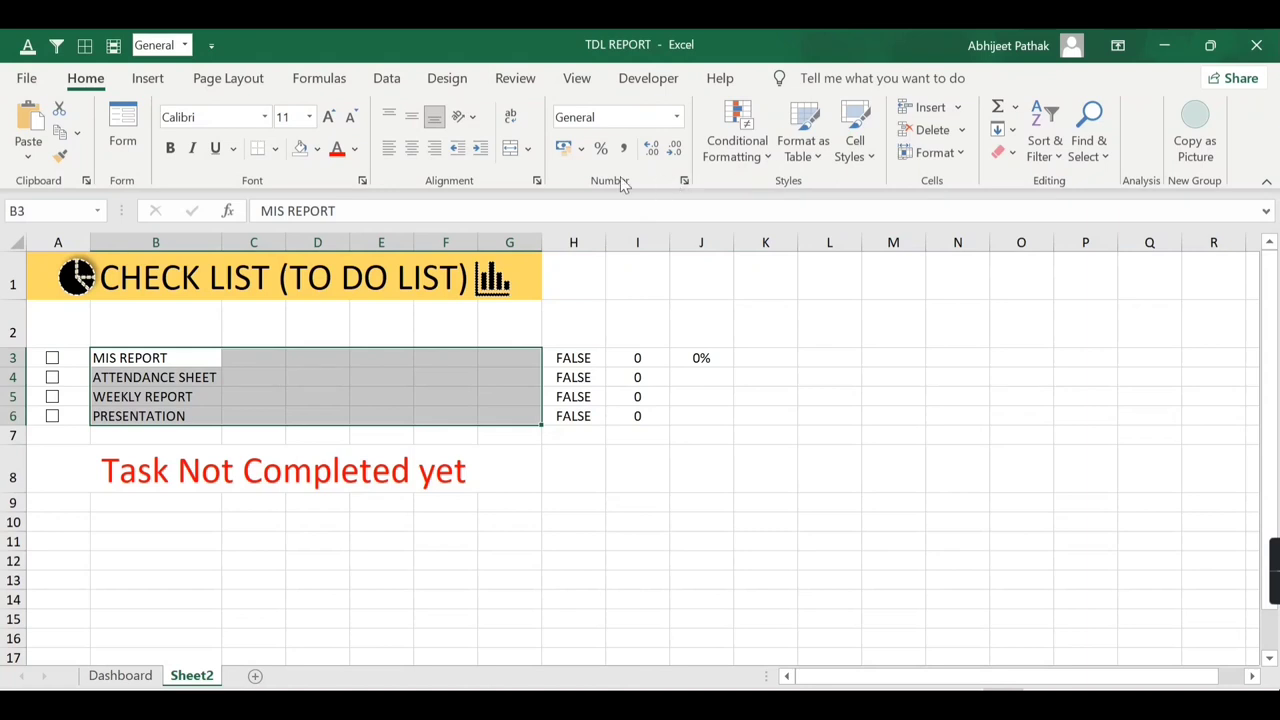
{"action": "left_click", "coordinate": [528, 149]}
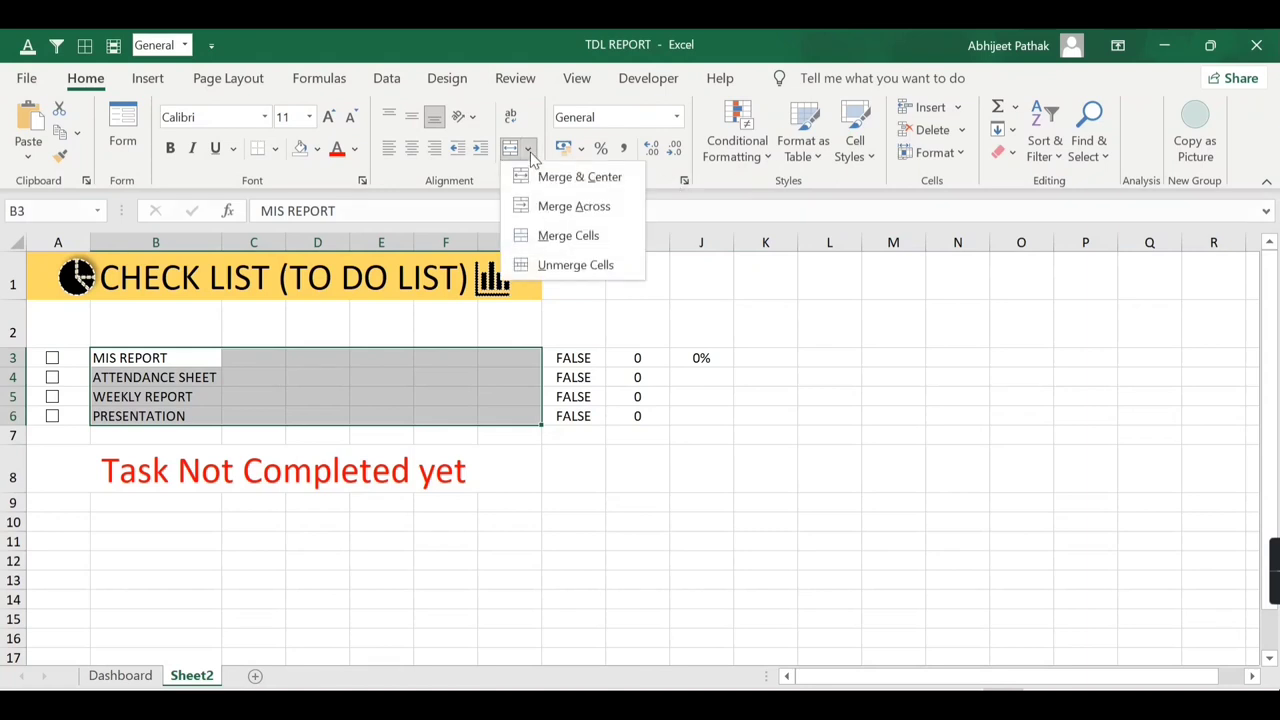
{"action": "left_click", "coordinate": [588, 210]}
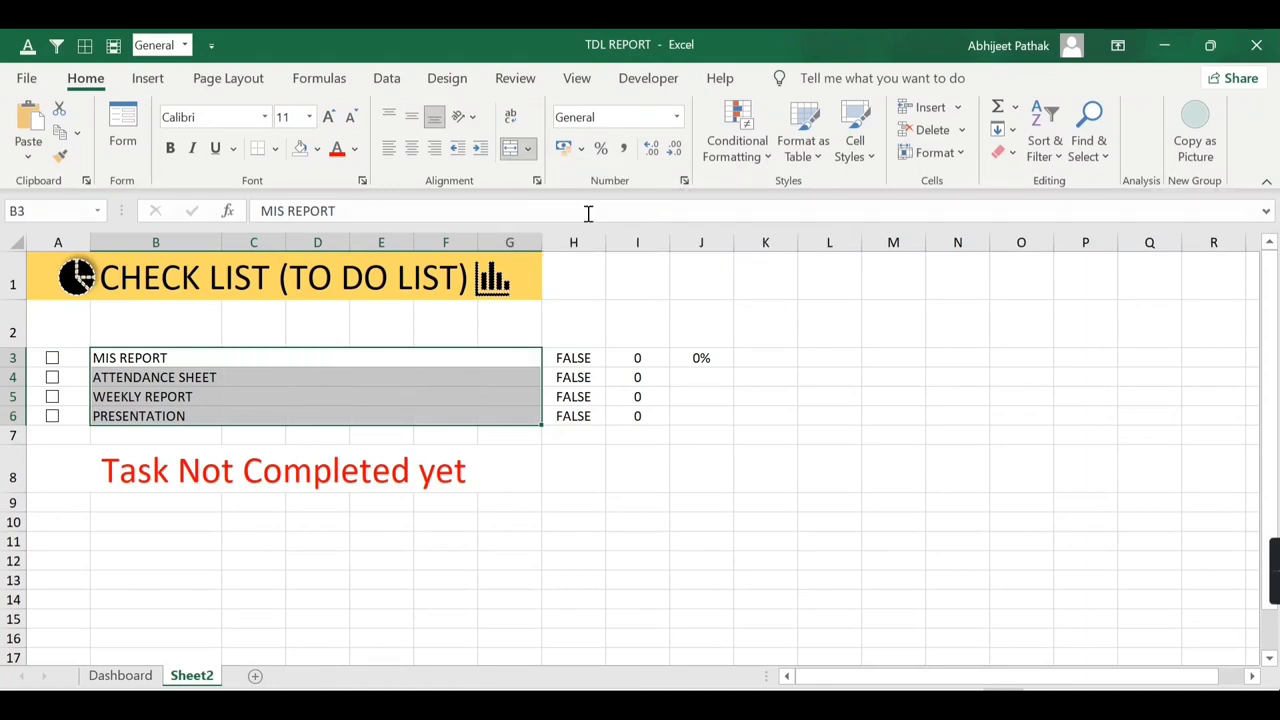
{"action": "left_click", "coordinate": [363, 545]}
{"action": "left_click_drag", "start_coordinate": [187, 368], "coordinate": [408, 409]}
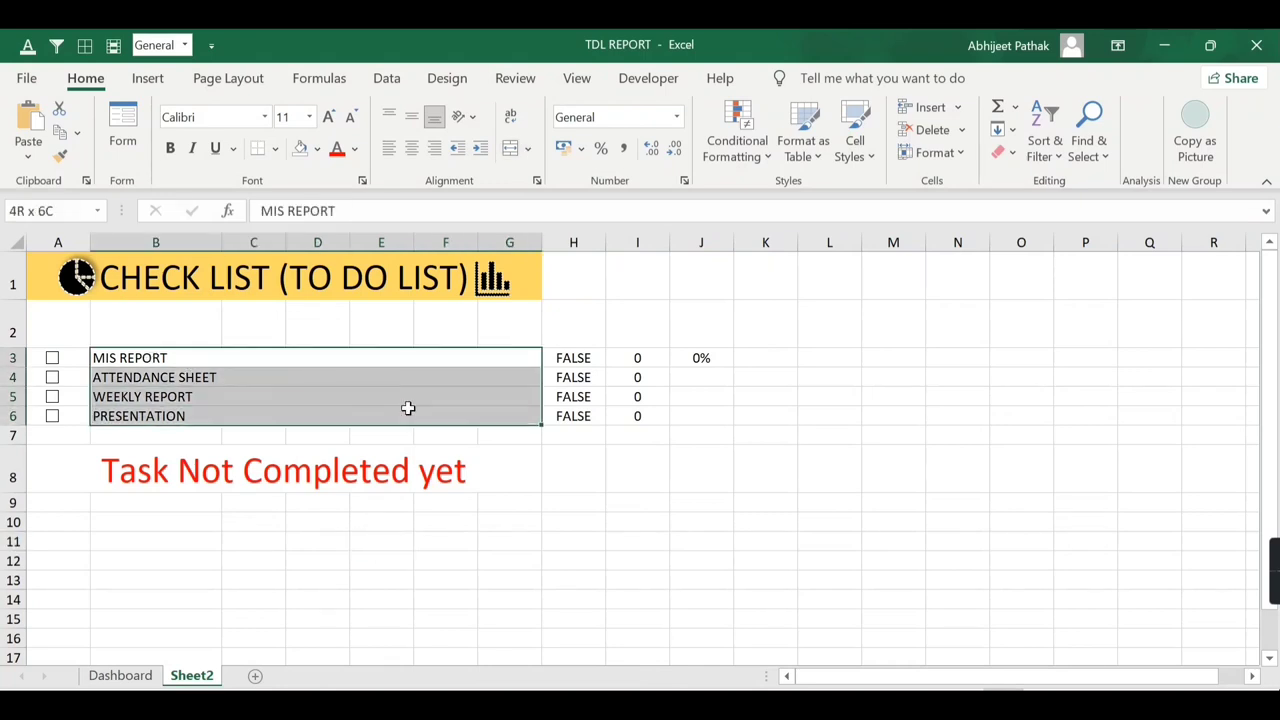
{"action": "left_click", "coordinate": [309, 117]}
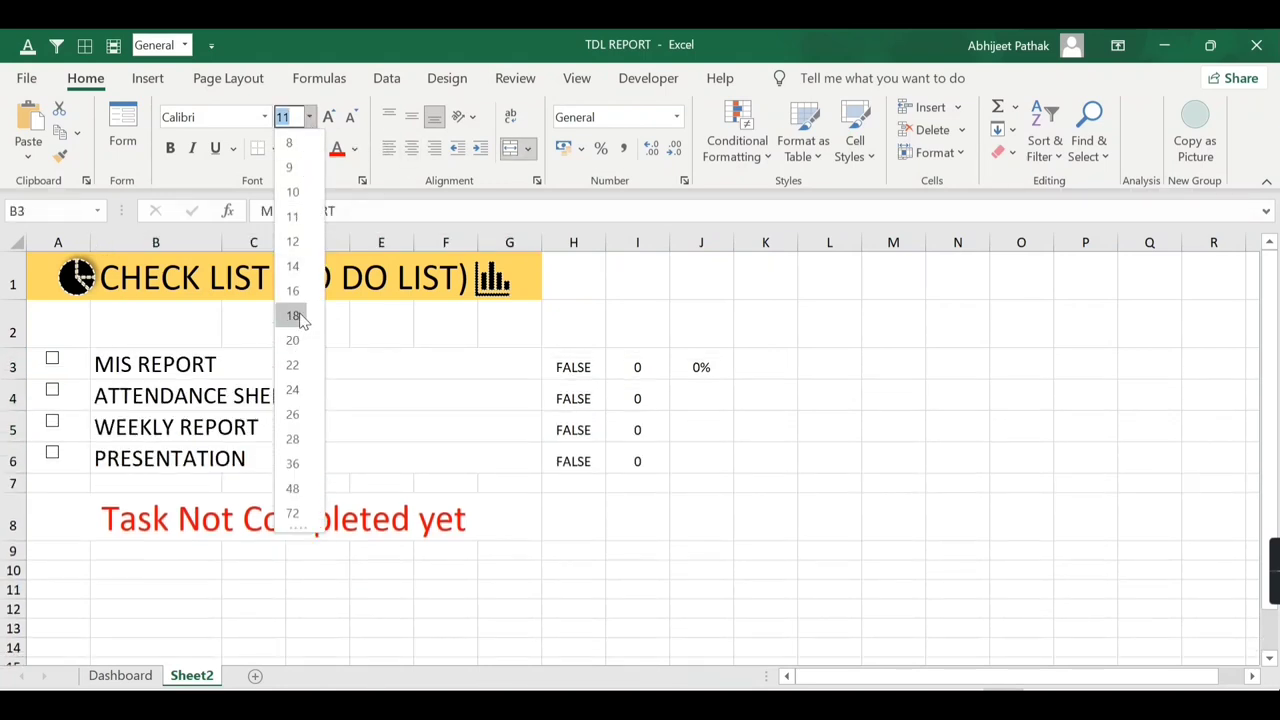
{"action": "left_click", "coordinate": [292, 290]}
{"action": "left_click", "coordinate": [338, 562]}
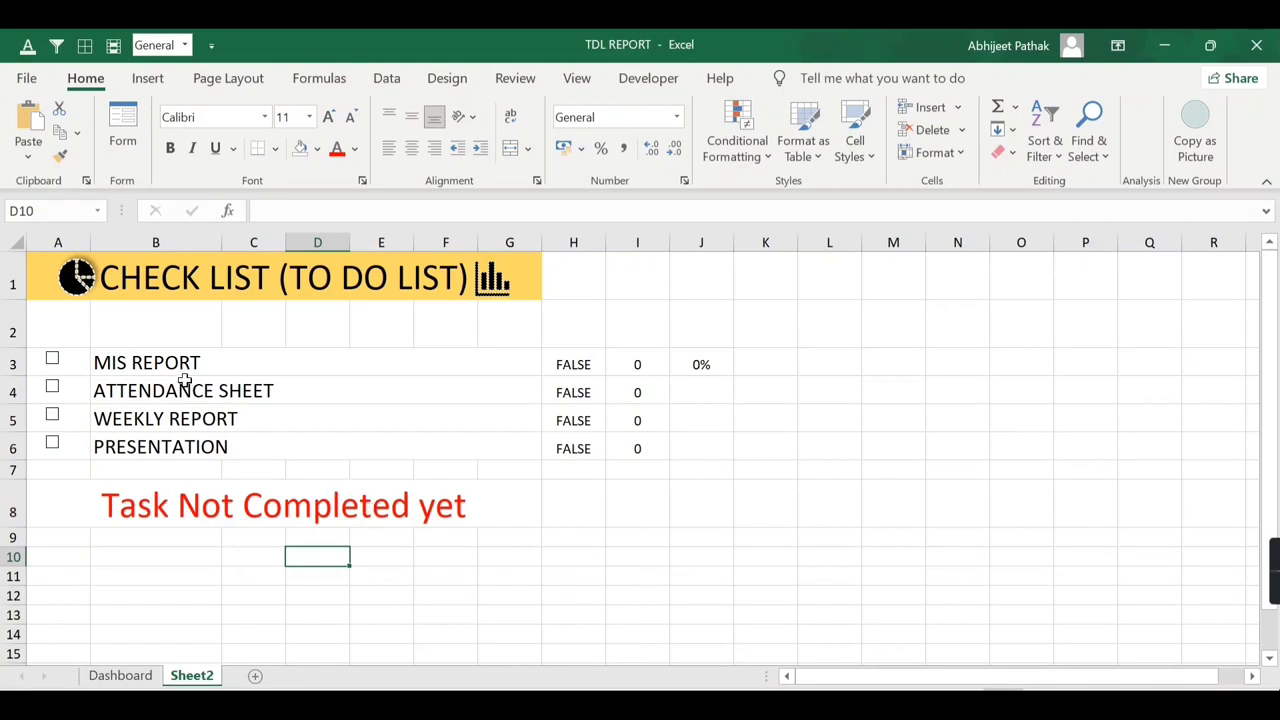
- Copy the four task rows B3:G6 and paste them at K3
{"action": "left_click", "coordinate": [180, 365]}
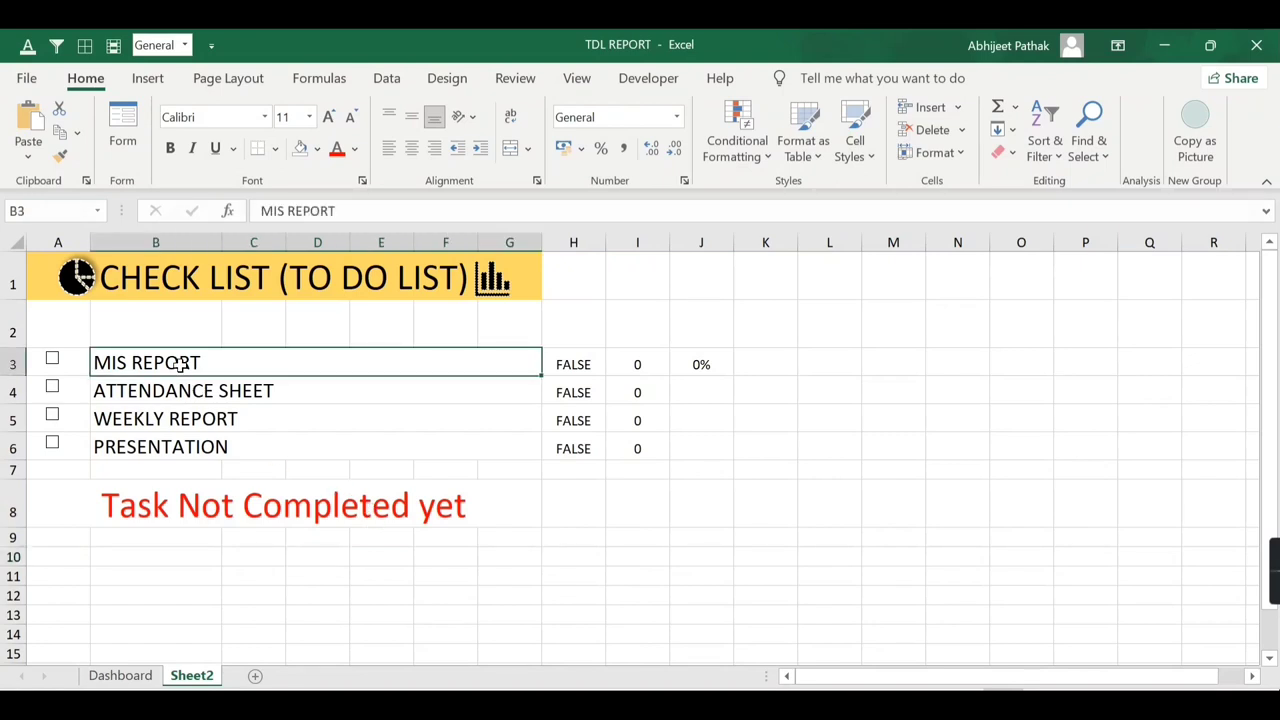
{"action": "left_click_drag", "start_coordinate": [180, 365], "coordinate": [189, 446]}
{"action": "key", "text": "ctrl+c"}
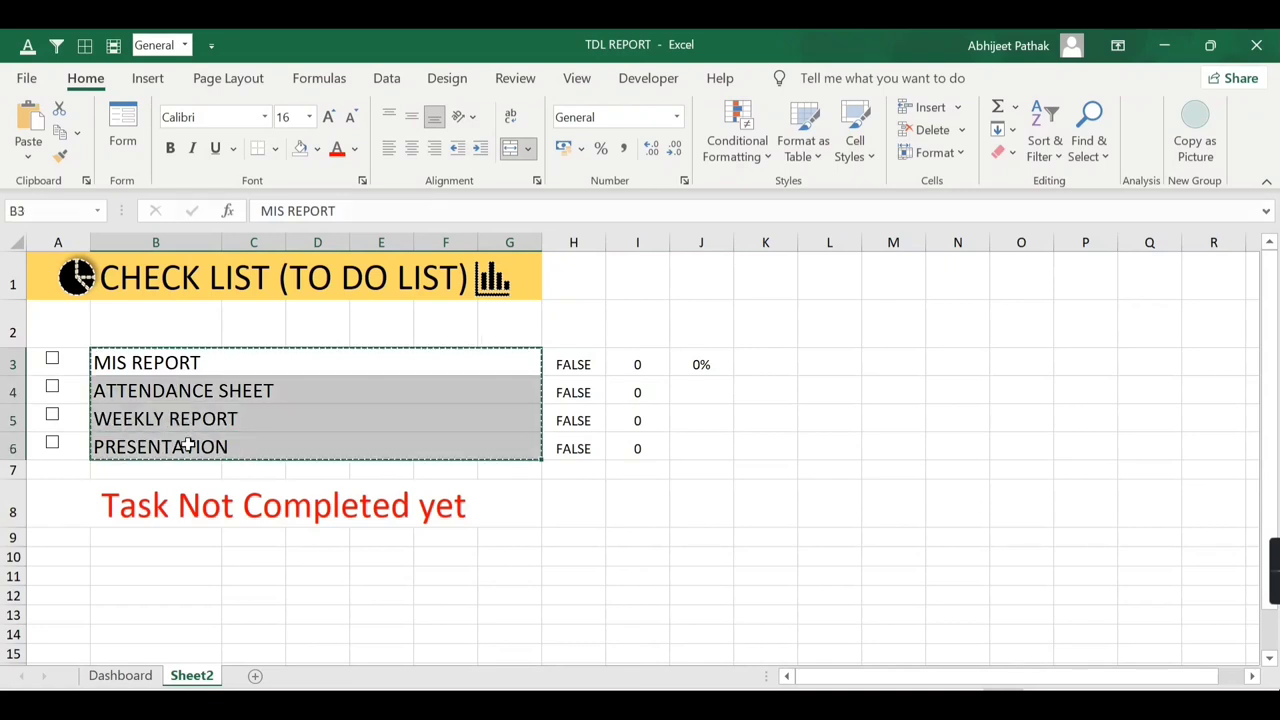
{"action": "left_click", "coordinate": [782, 362]}
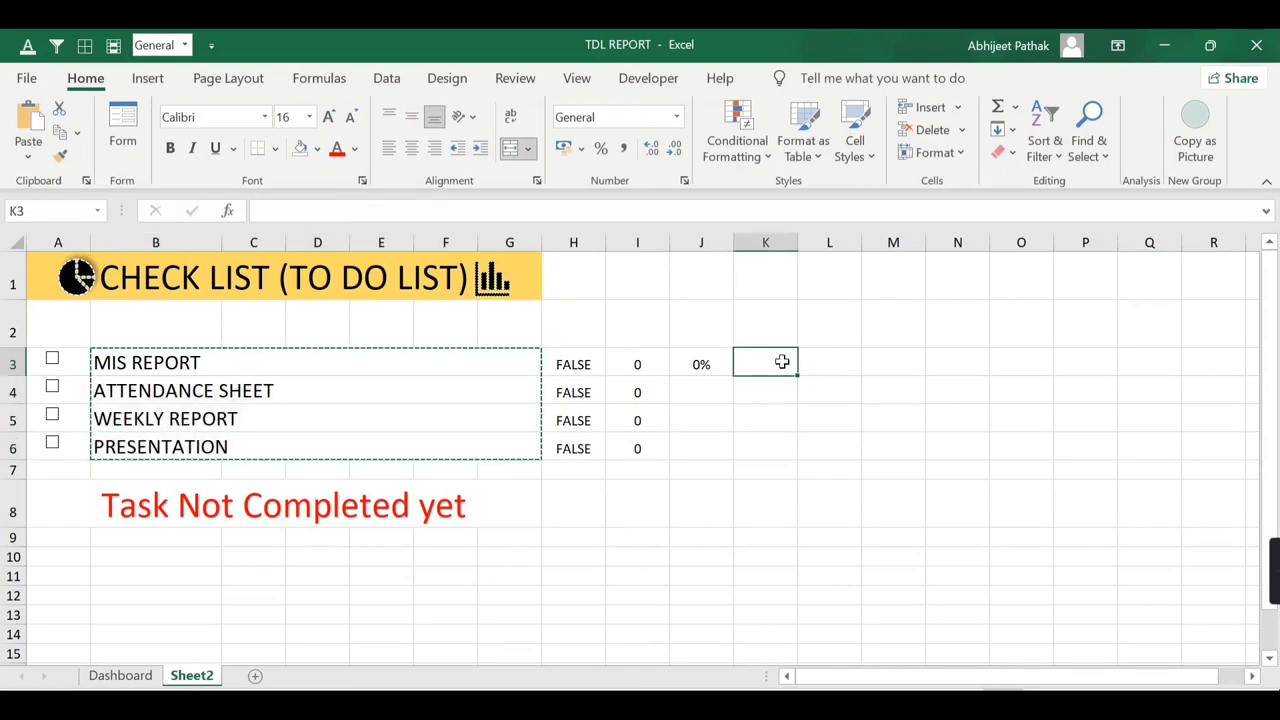
{"action": "key", "text": "ctrl+v"}
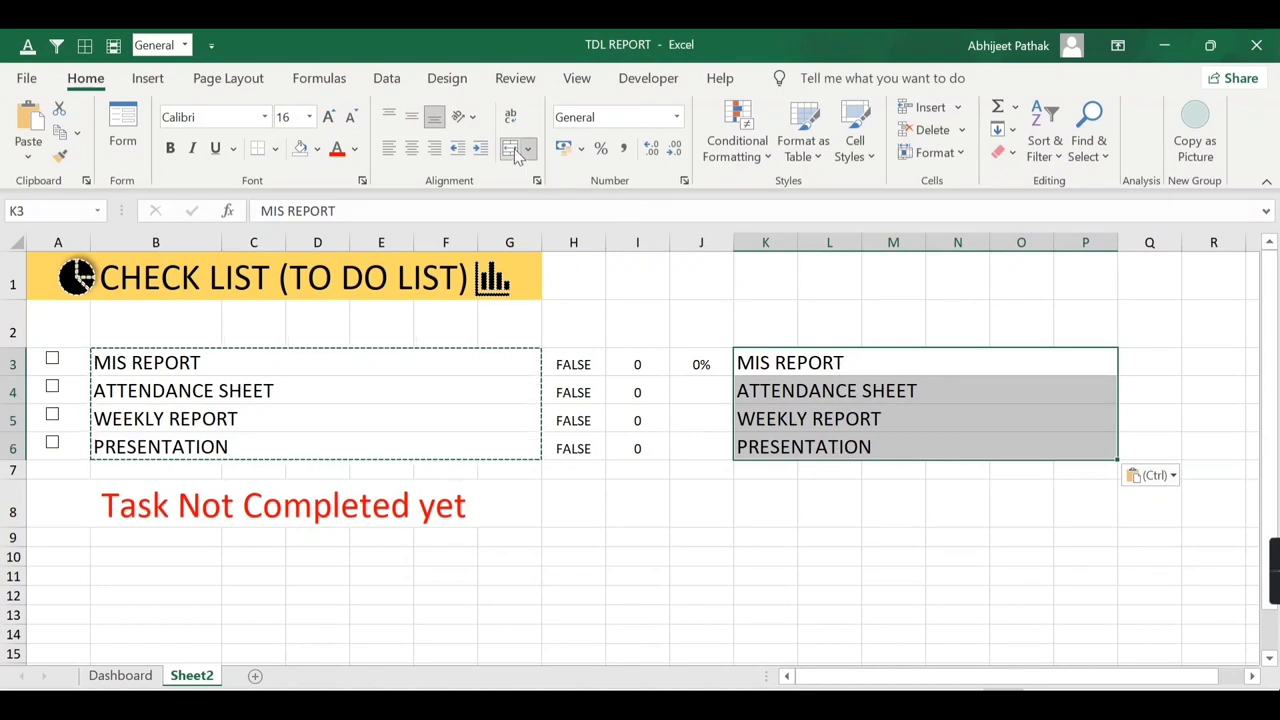
- Unmerge the pasted task names and autofit column K to ATTENDANCE SHEET
{"action": "left_click", "coordinate": [527, 149]}
{"action": "left_click", "coordinate": [578, 267]}
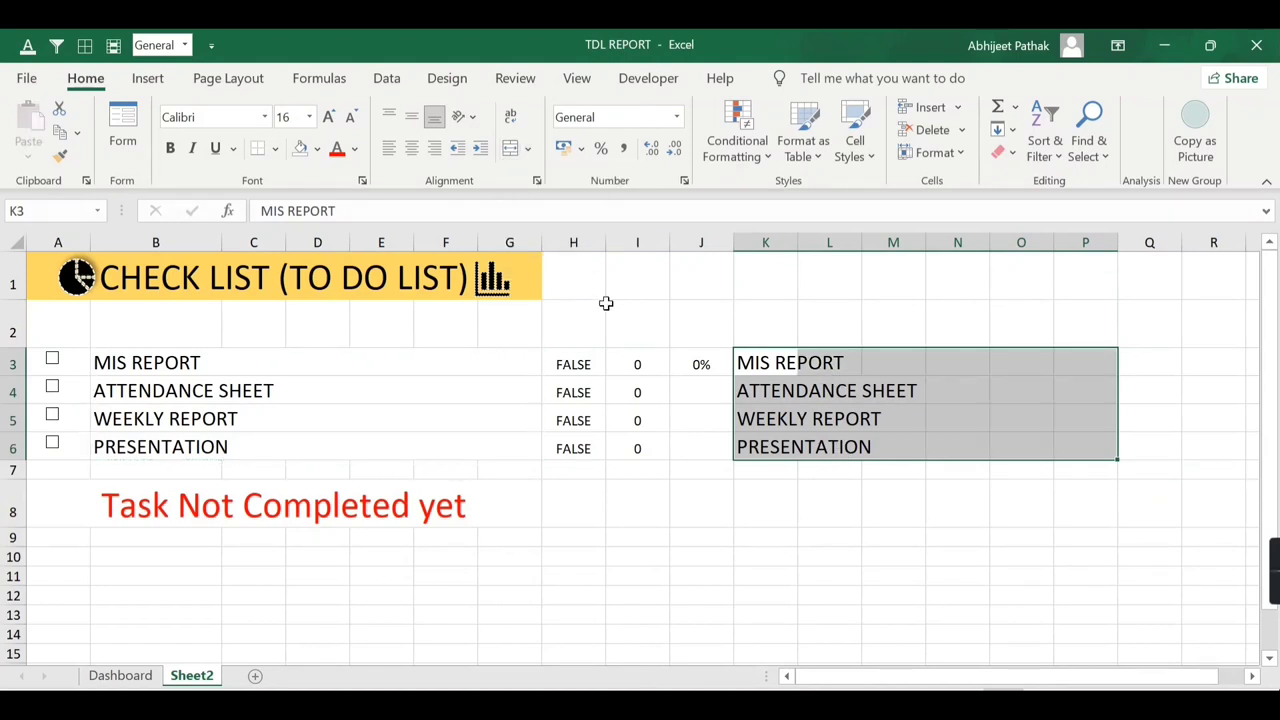
{"action": "left_click", "coordinate": [823, 468]}
{"action": "left_click", "coordinate": [786, 372]}
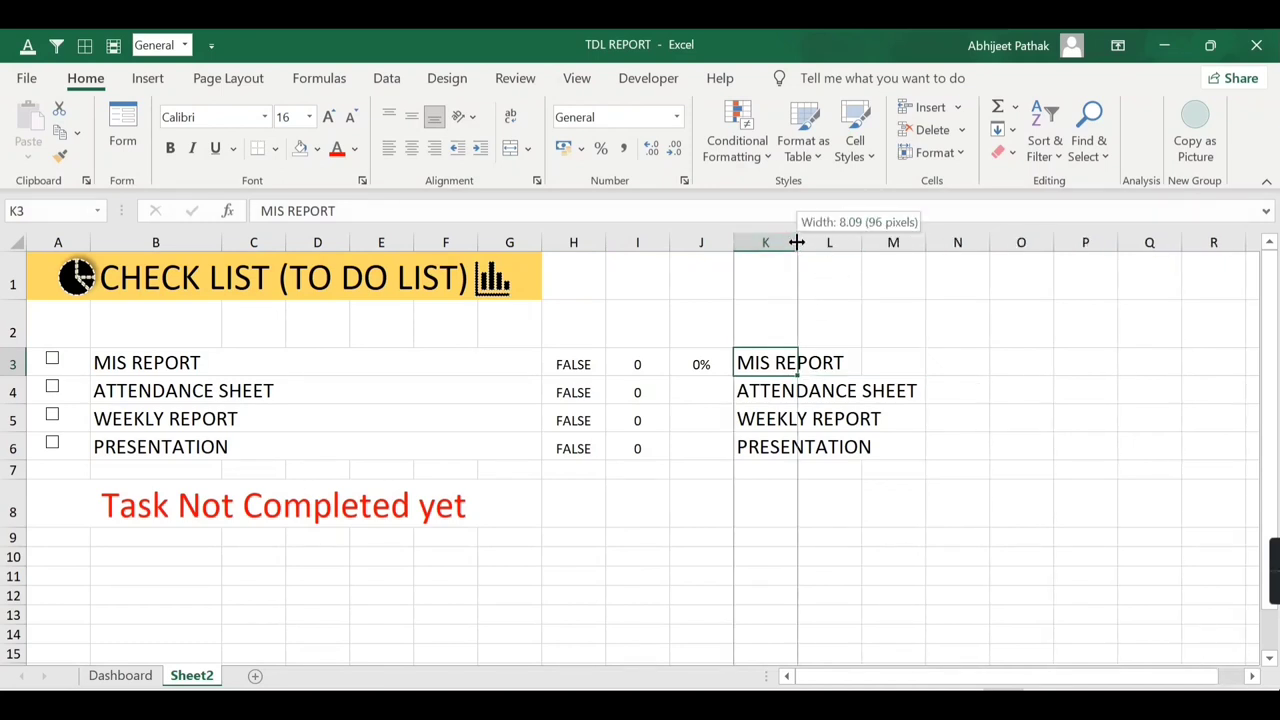
{"action": "double_click", "coordinate": [798, 235]}
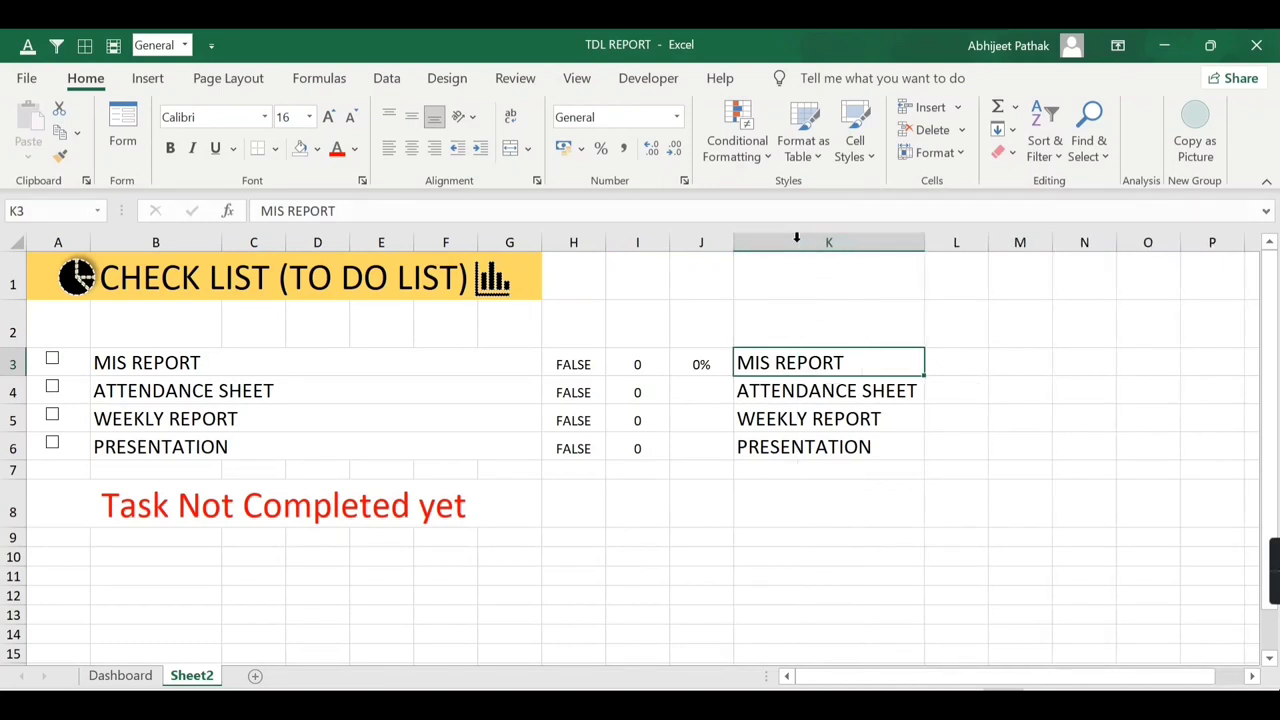
{"action": "left_click", "coordinate": [951, 364]}
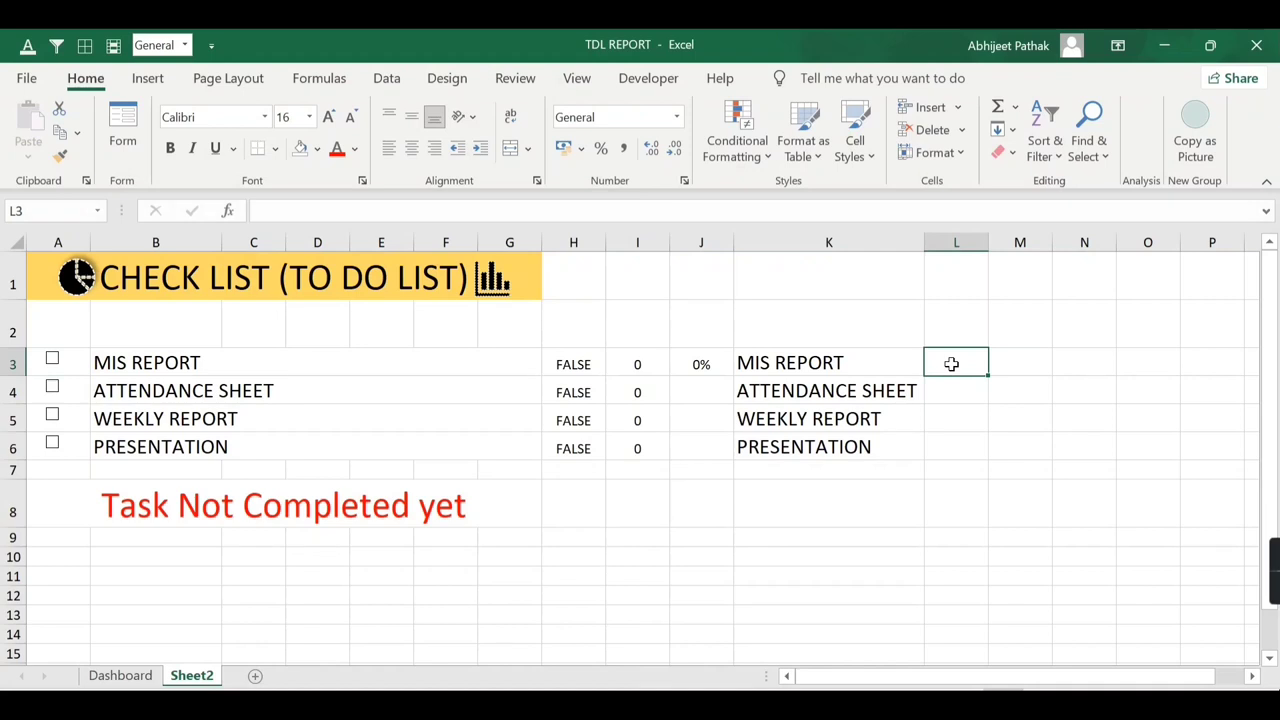
- Enter =IF(I3=1,1,0) in L3 and fill it down to L6
{"action": "type", "text": "=IF("}
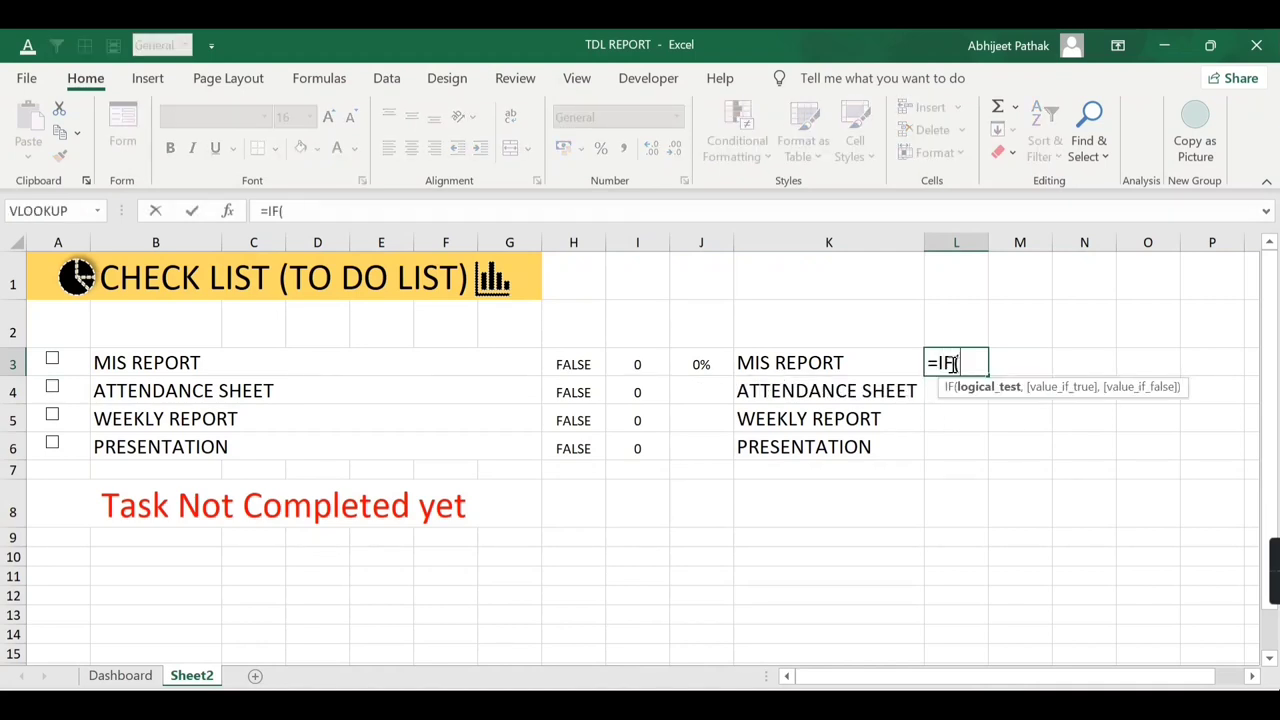
{"action": "key", "text": "Left"}
{"action": "key", "text": "Left"}
{"action": "key", "text": "Left"}
{"action": "type", "text": "="}
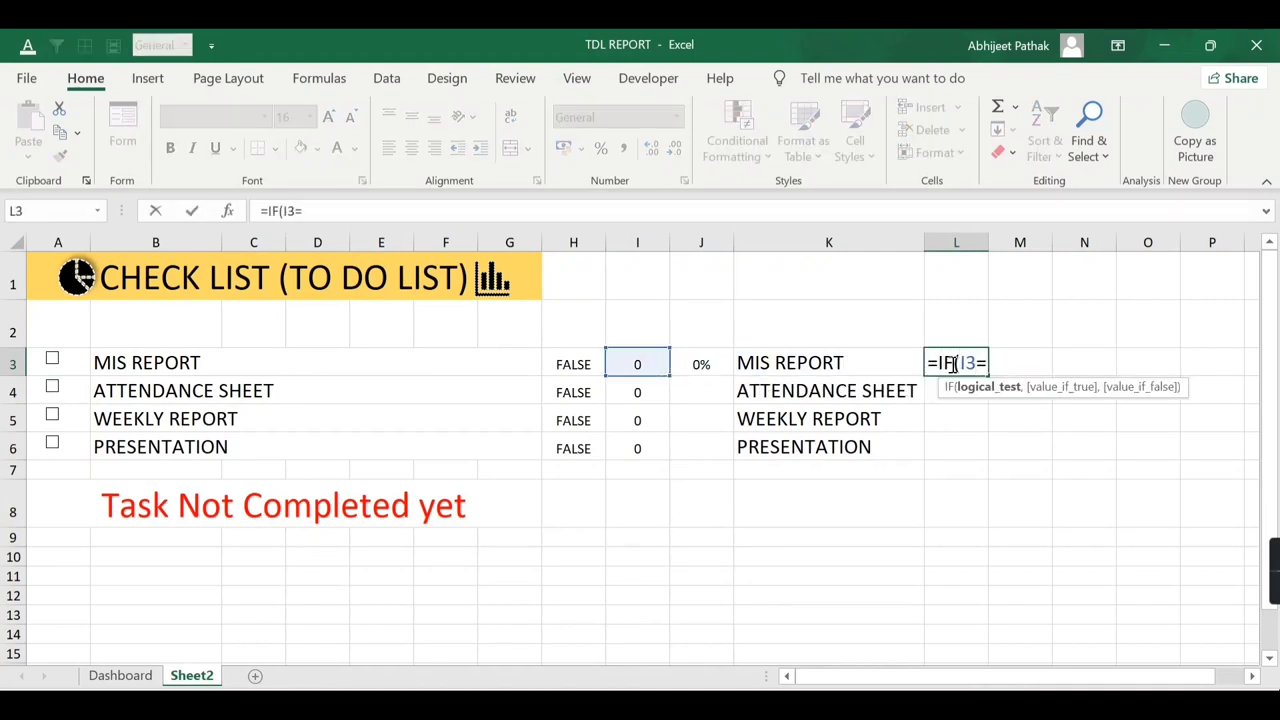
{"action": "type", "text": "1,"}
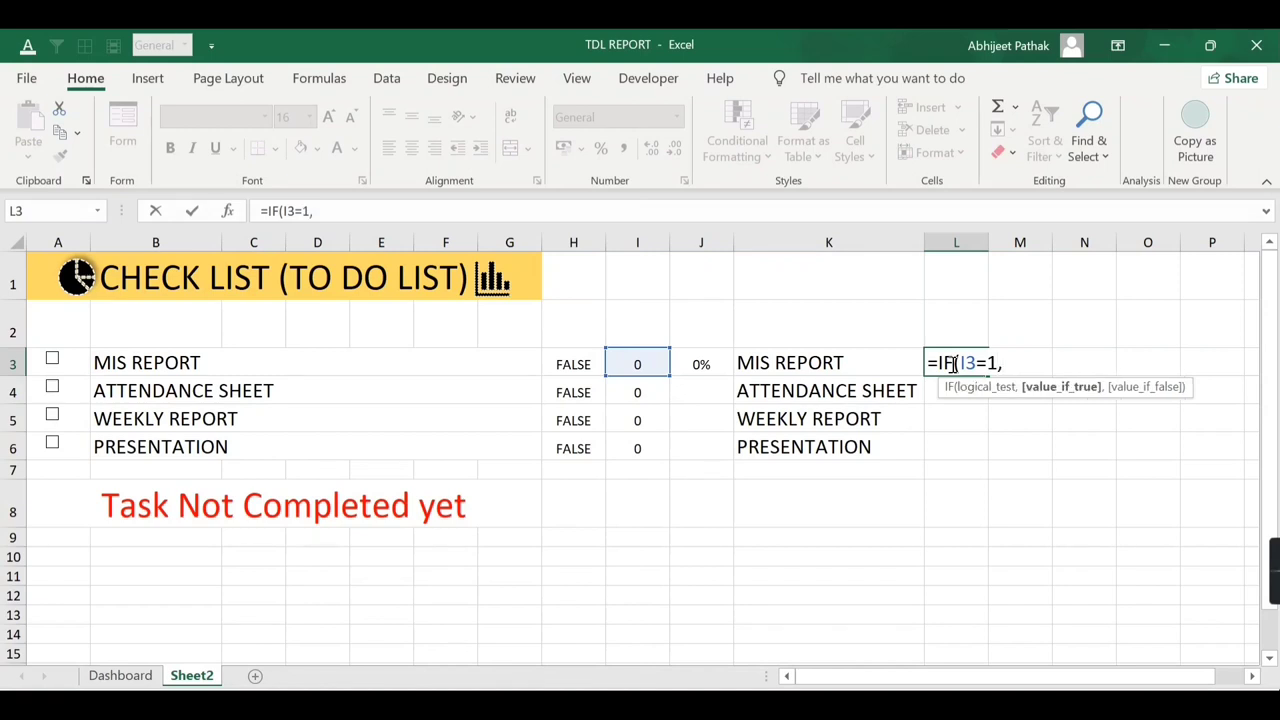
{"action": "type", "text": "1,"}
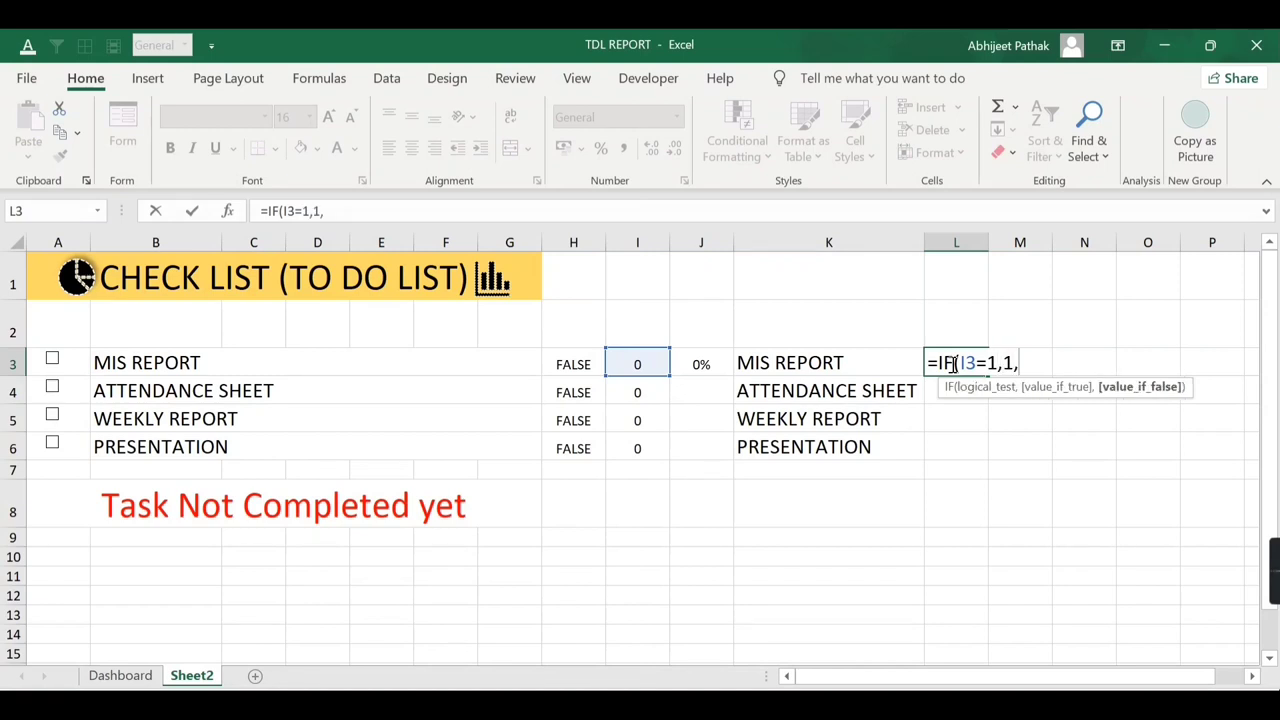
{"action": "type", "text": "0)"}
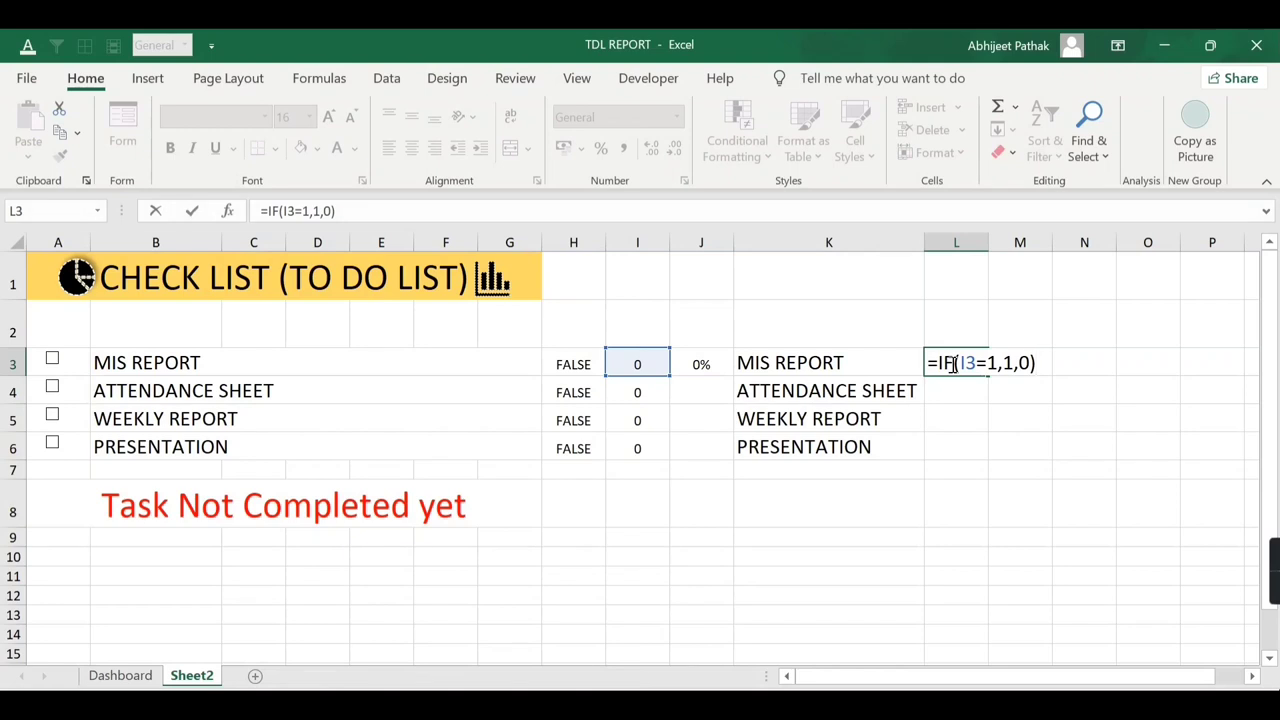
{"action": "key", "text": "Return"}
{"action": "left_click", "coordinate": [952, 363]}
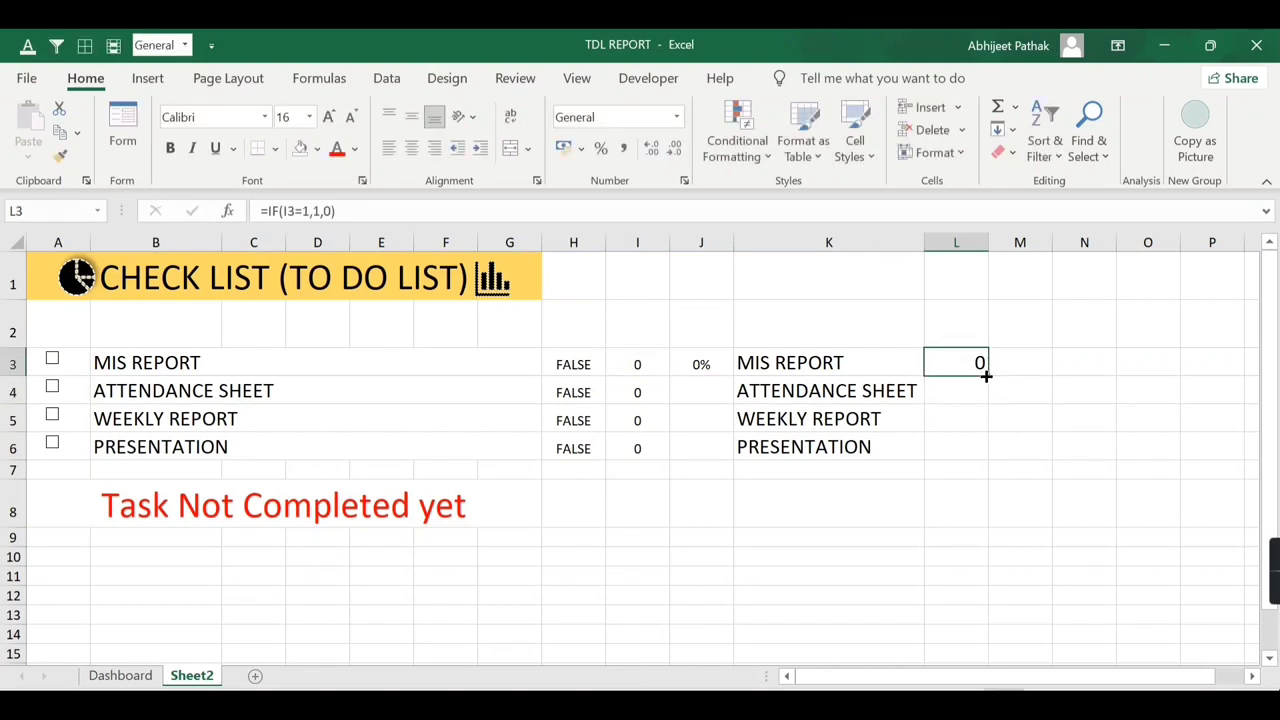
{"action": "left_click_drag", "start_coordinate": [986, 375], "coordinate": [989, 458]}
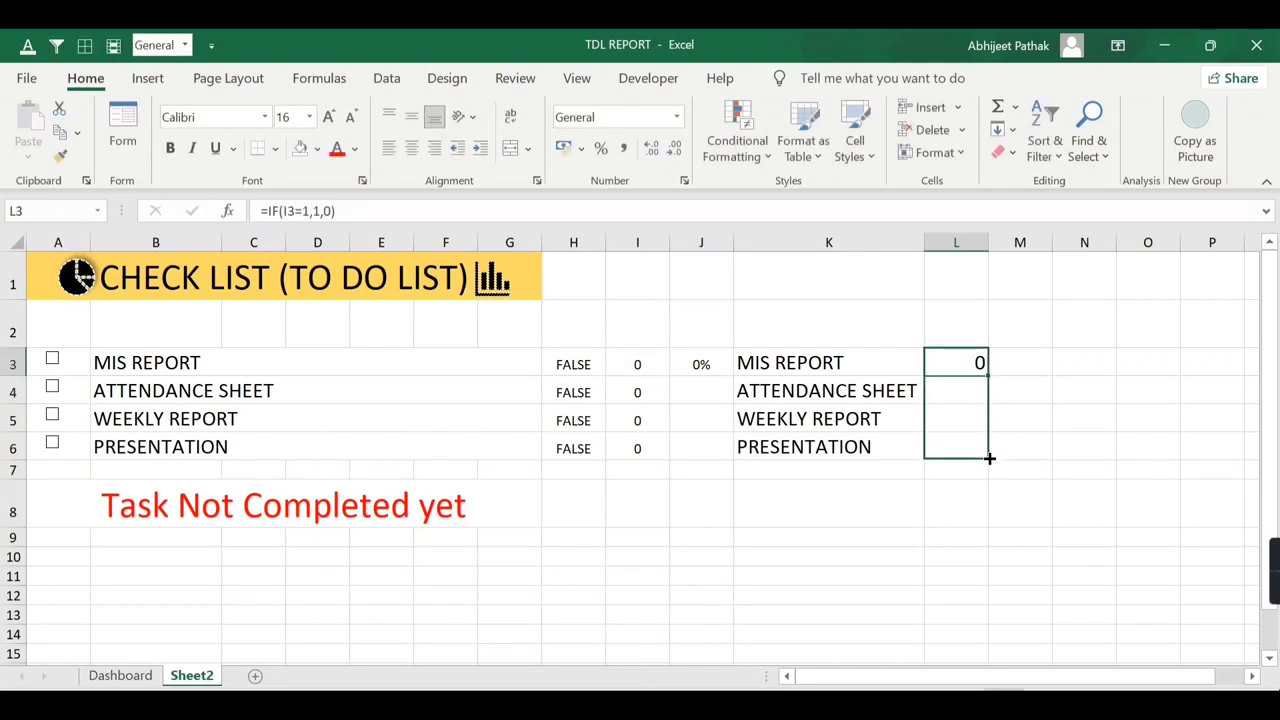
- Tick all four tasks and format L3:L6 as percentages
{"action": "left_click", "coordinate": [51, 360]}
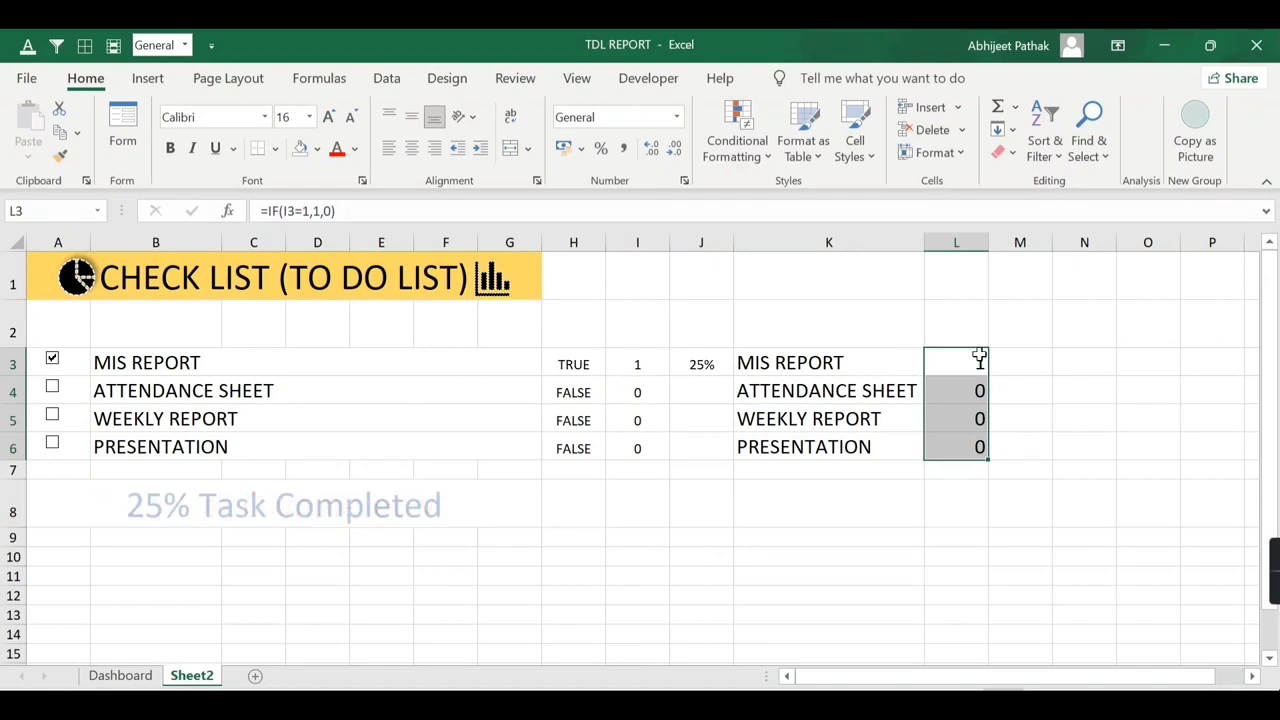
{"action": "left_click", "coordinate": [52, 387]}
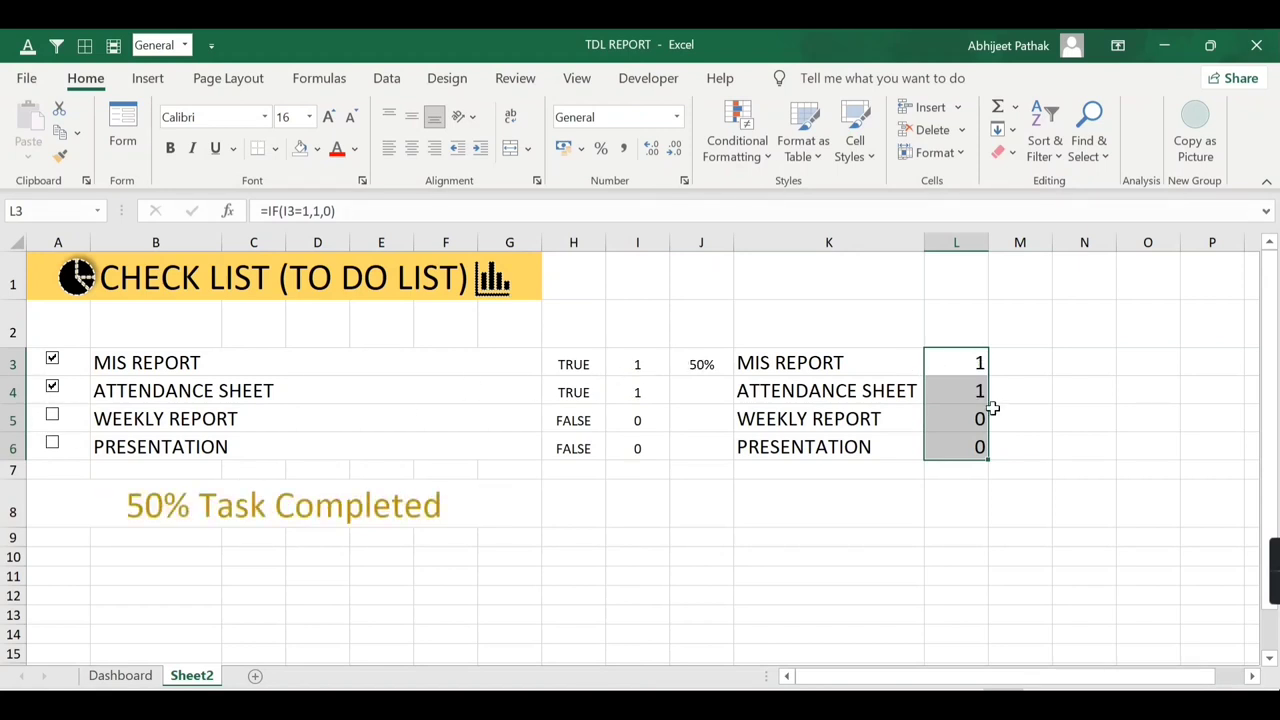
{"action": "left_click", "coordinate": [53, 418]}
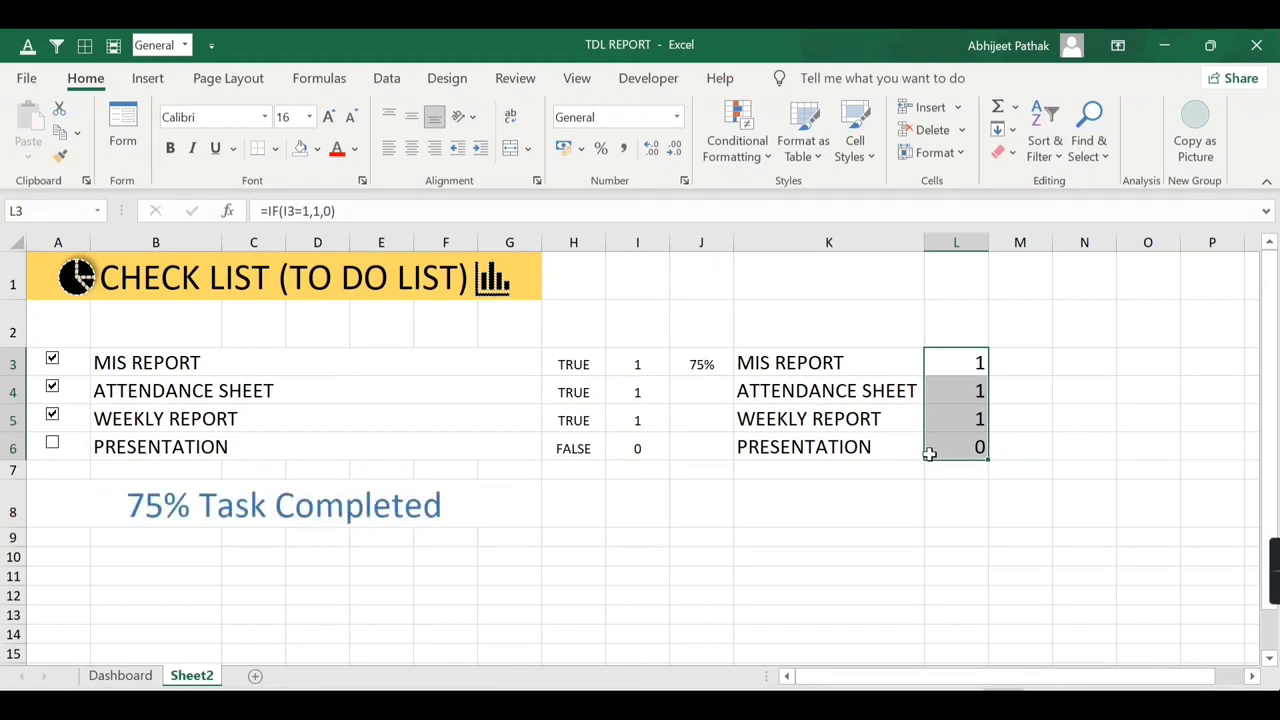
{"action": "left_click", "coordinate": [52, 444]}
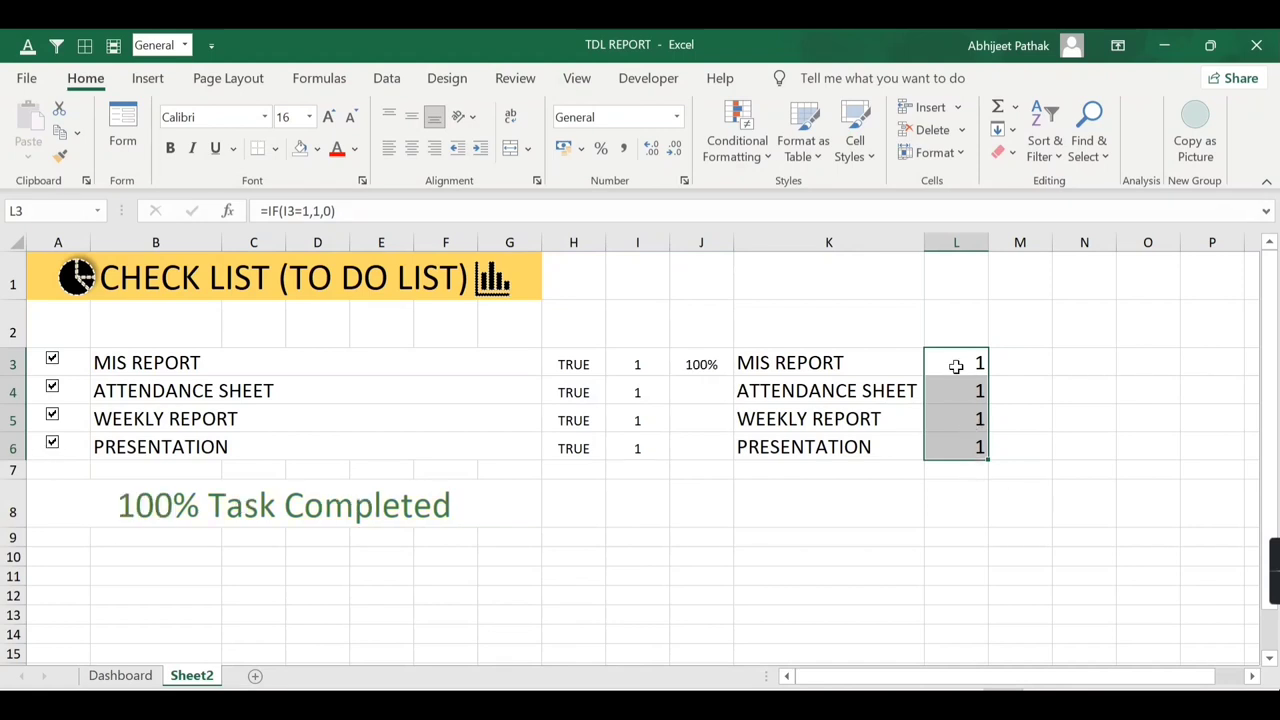
{"action": "left_click_drag", "start_coordinate": [956, 366], "coordinate": [971, 446]}
{"action": "key", "text": "ctrl+shift+5"}
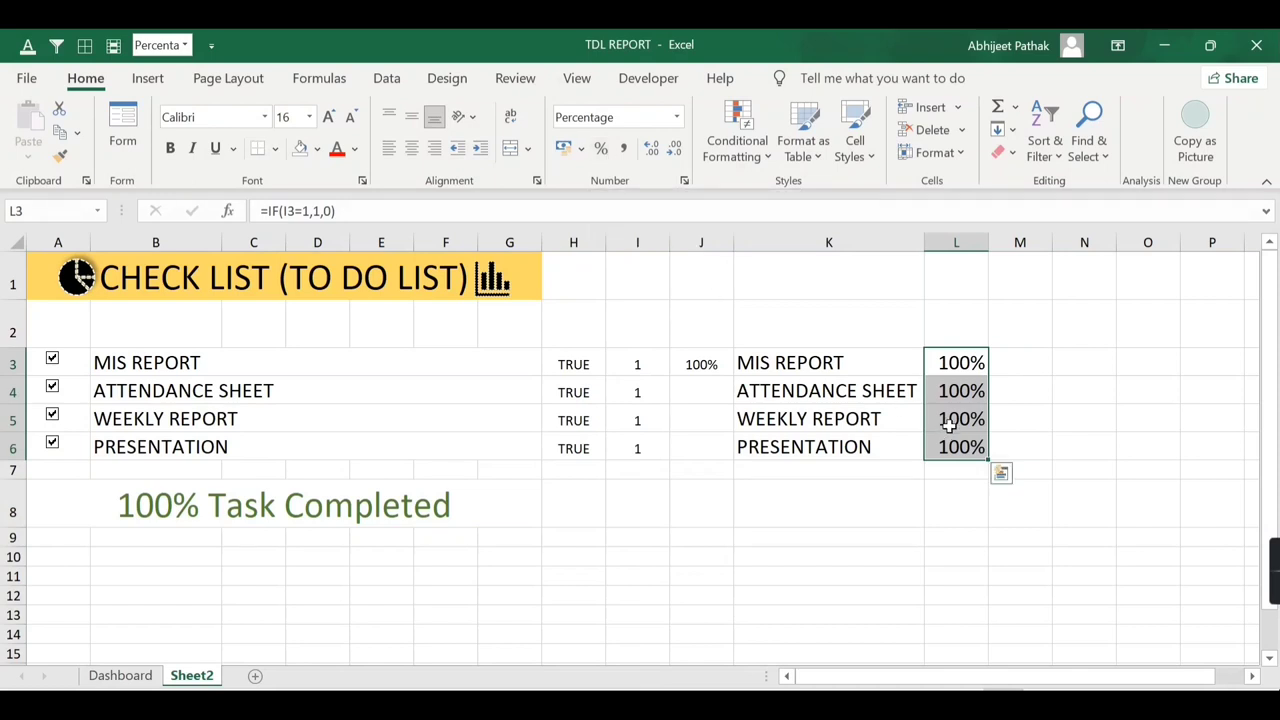
- Untick and retick tasks to check that the percentages switch between 0% and 100%
{"action": "left_click", "coordinate": [53, 360]}
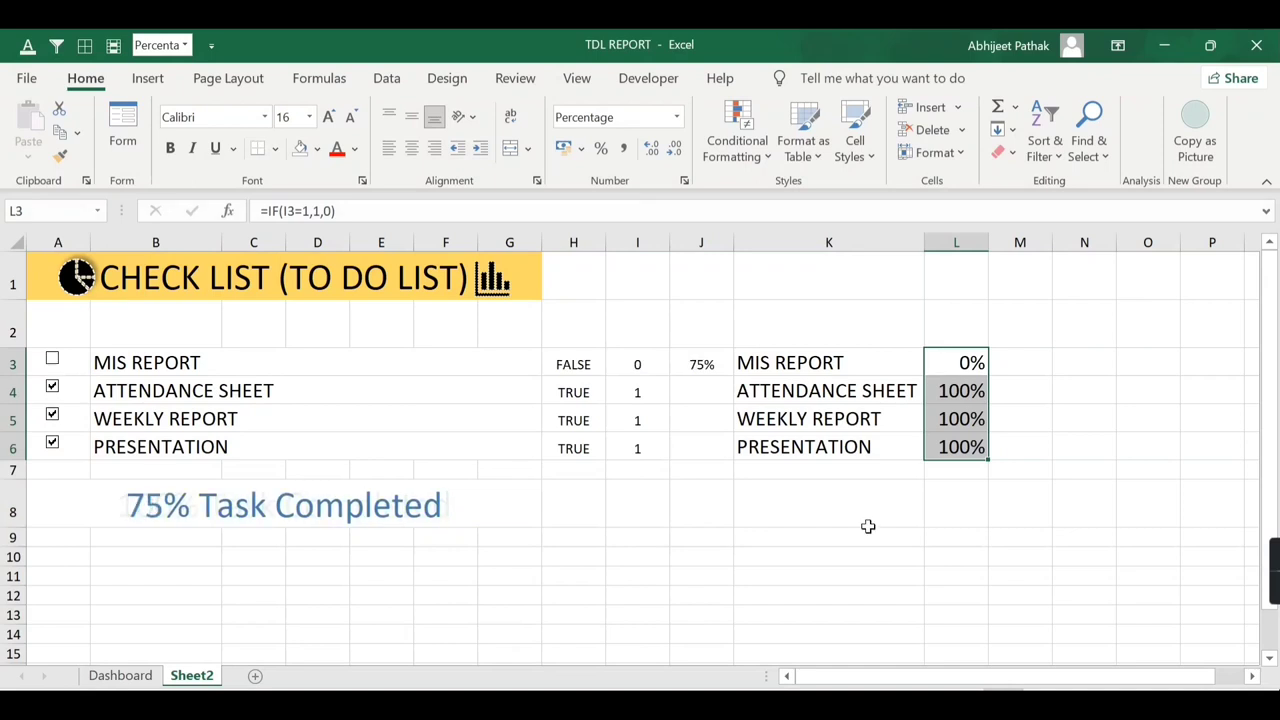
{"action": "left_click", "coordinate": [52, 388]}
{"action": "left_click", "coordinate": [52, 390]}
{"action": "left_click", "coordinate": [52, 415]}
{"action": "left_click", "coordinate": [52, 388]}
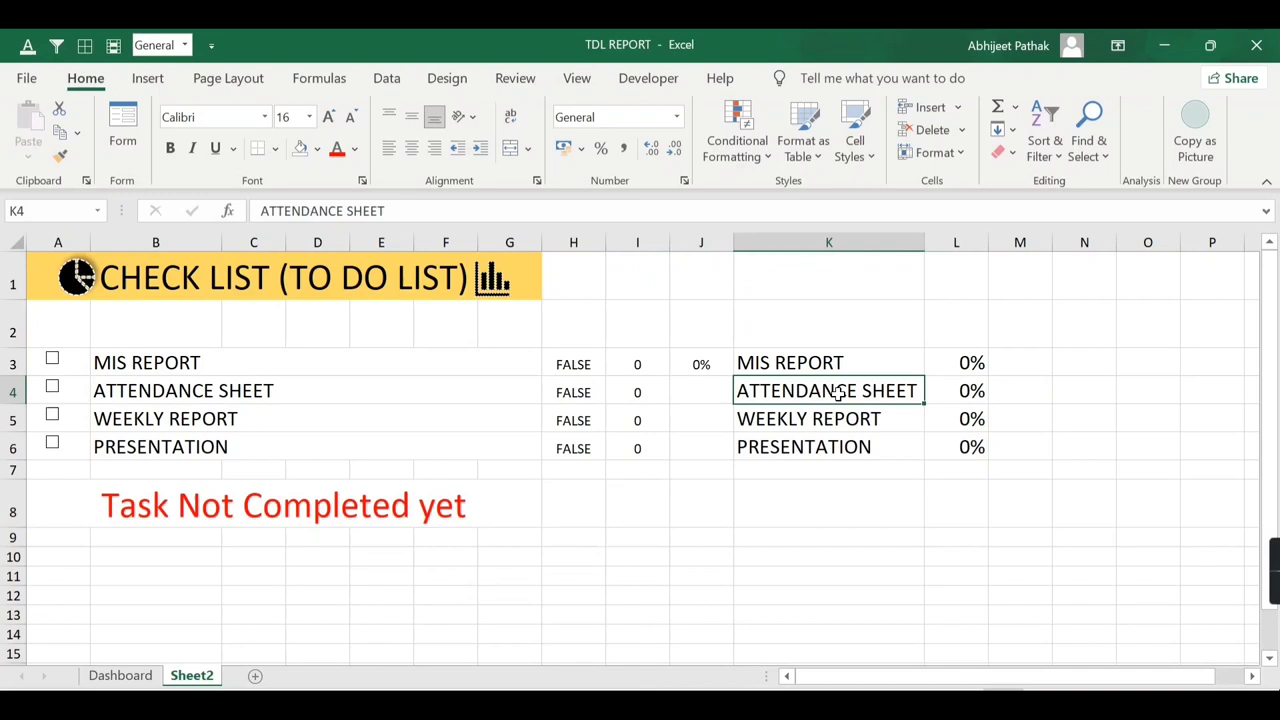
- Select K3:L6 as chart data and tick all four tasks
{"action": "left_click_drag", "start_coordinate": [834, 363], "coordinate": [930, 438]}
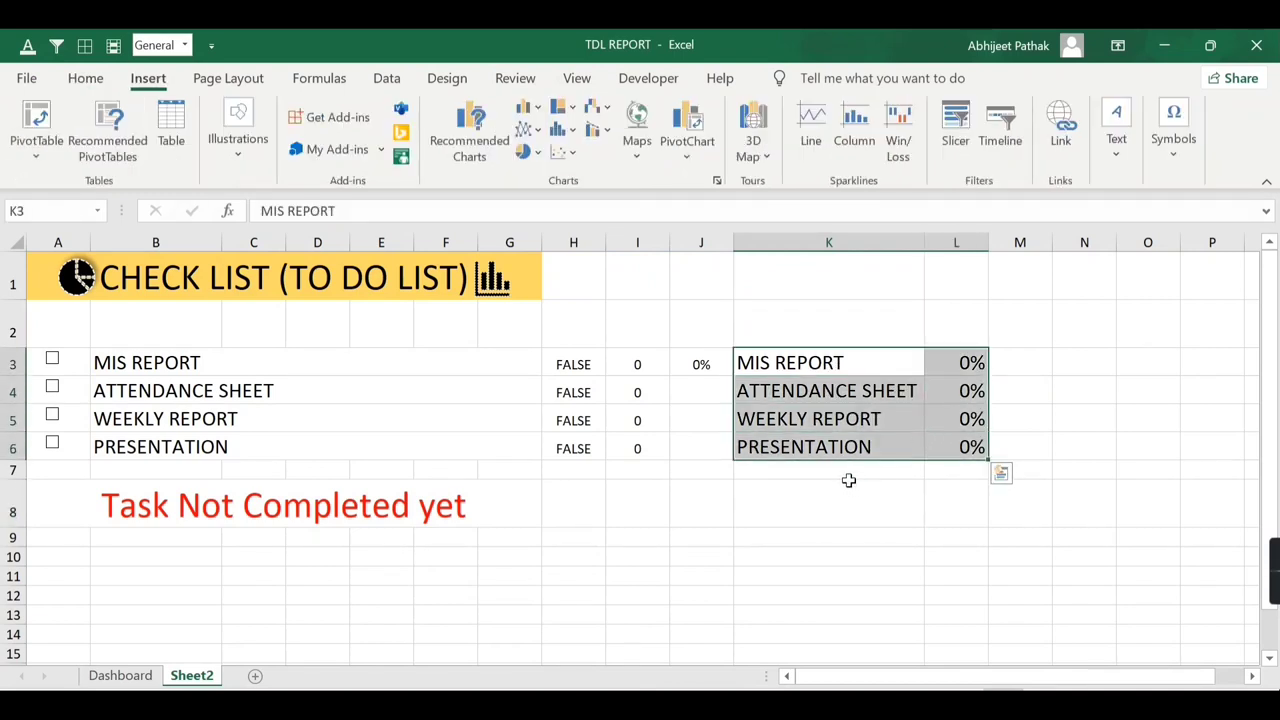
{"action": "left_click", "coordinate": [52, 360]}
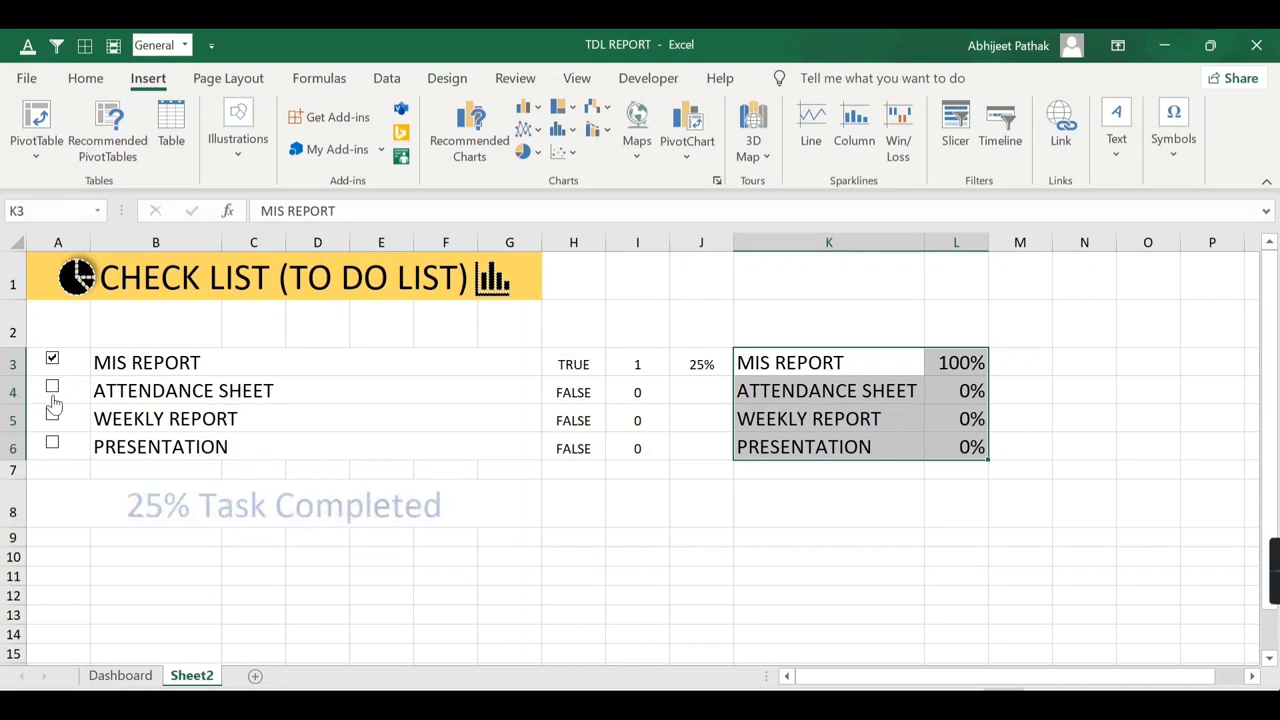
{"action": "left_click", "coordinate": [52, 387]}
{"action": "left_click", "coordinate": [52, 415]}
{"action": "left_click", "coordinate": [52, 444]}
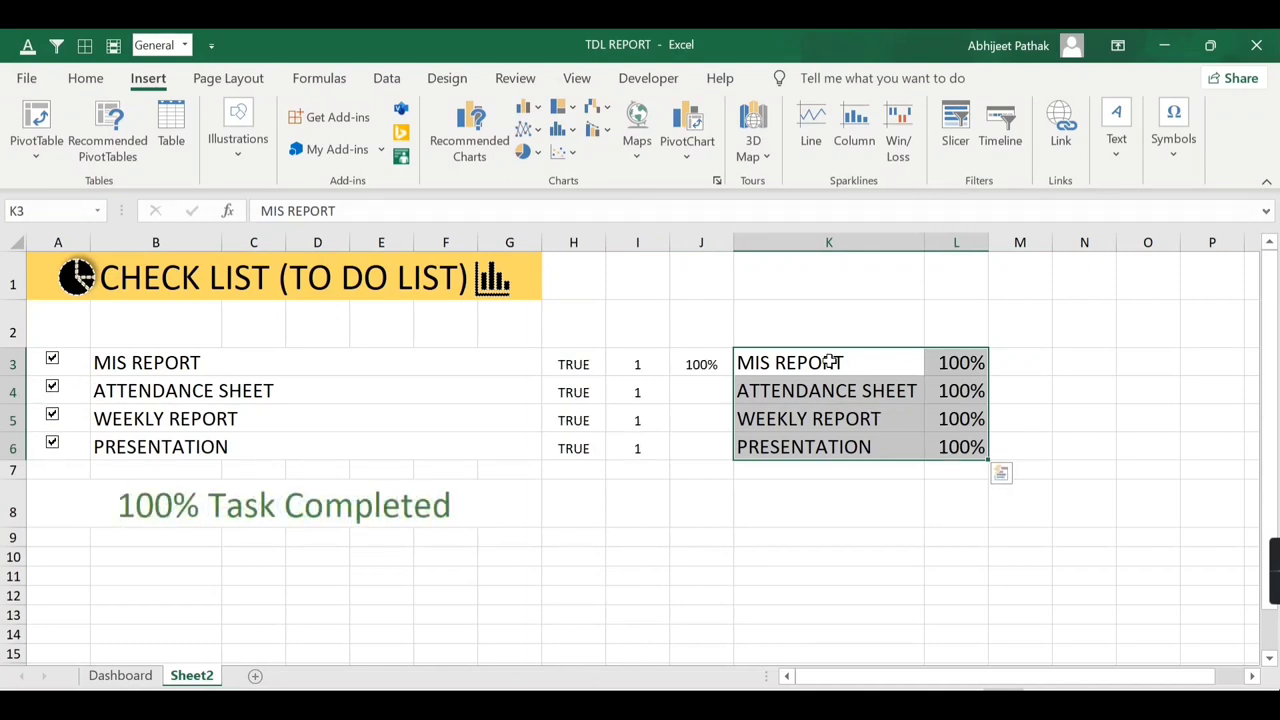
- Insert a 2-D pie chart, shrink it, and move it below the checklist
{"action": "left_click", "coordinate": [525, 152]}
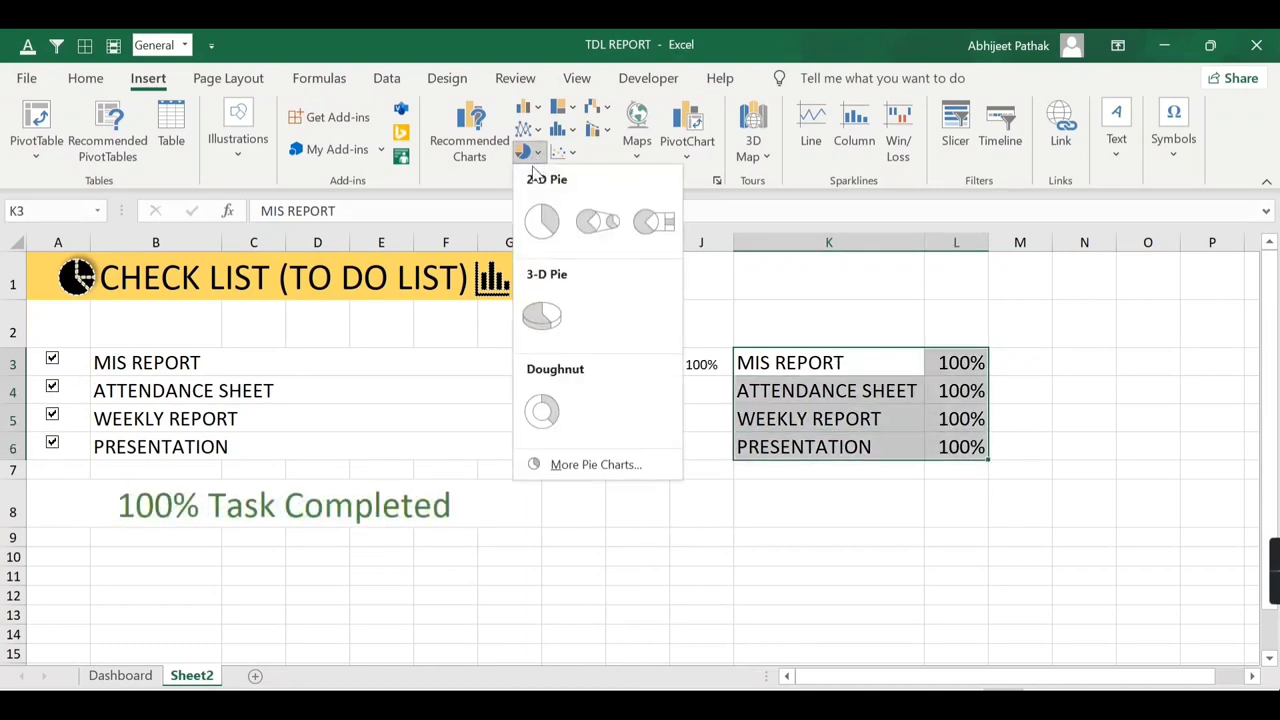
{"action": "left_click", "coordinate": [545, 232]}
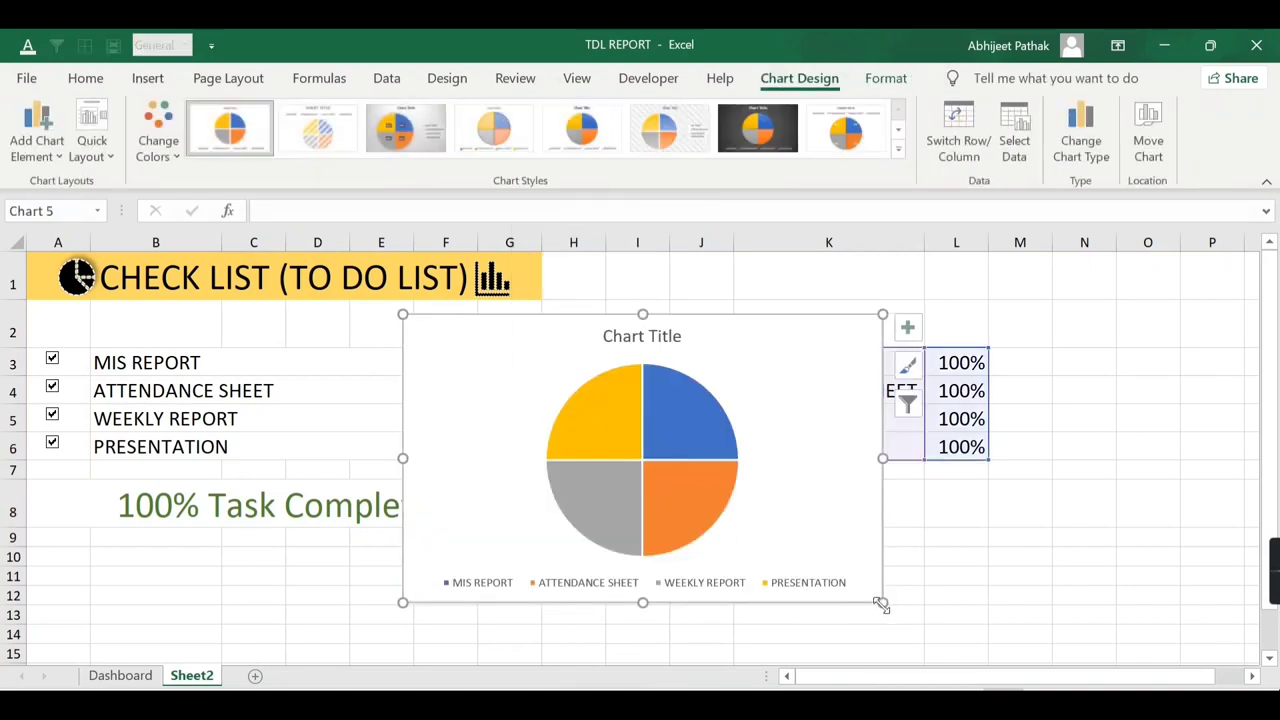
{"action": "left_click_drag", "start_coordinate": [882, 603], "coordinate": [814, 534]}
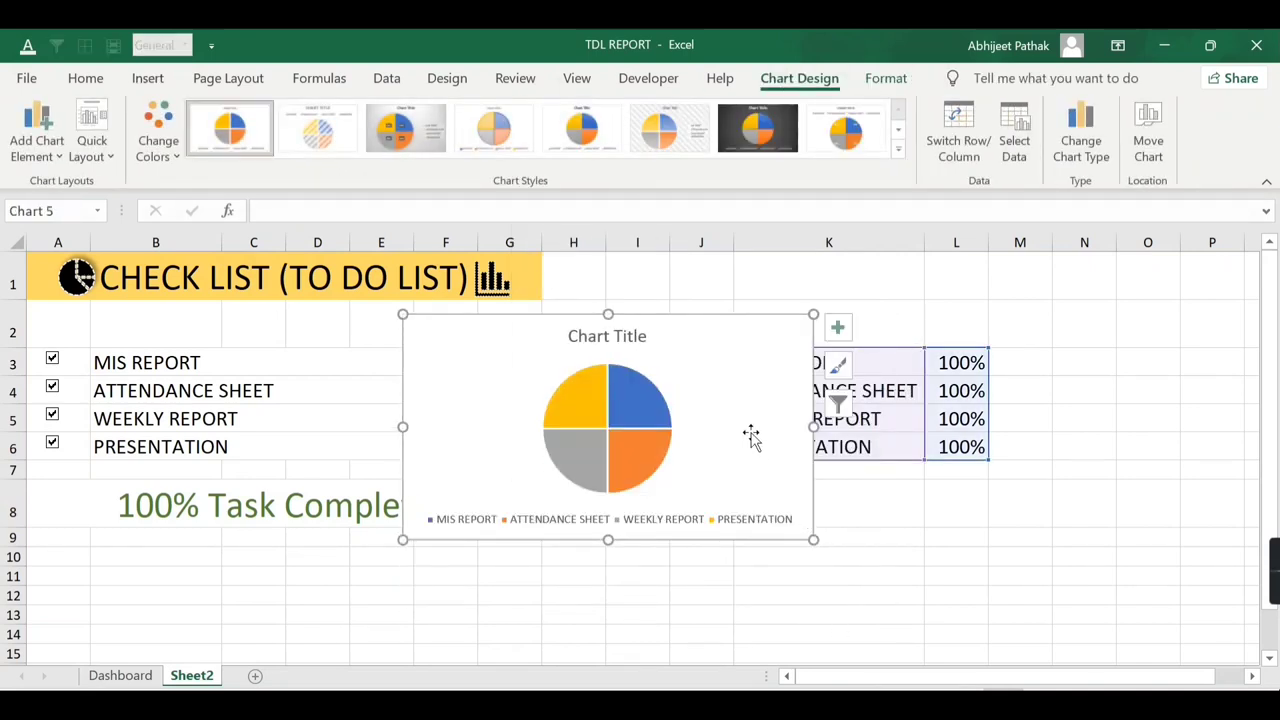
{"action": "left_click_drag", "start_coordinate": [751, 434], "coordinate": [512, 552]}
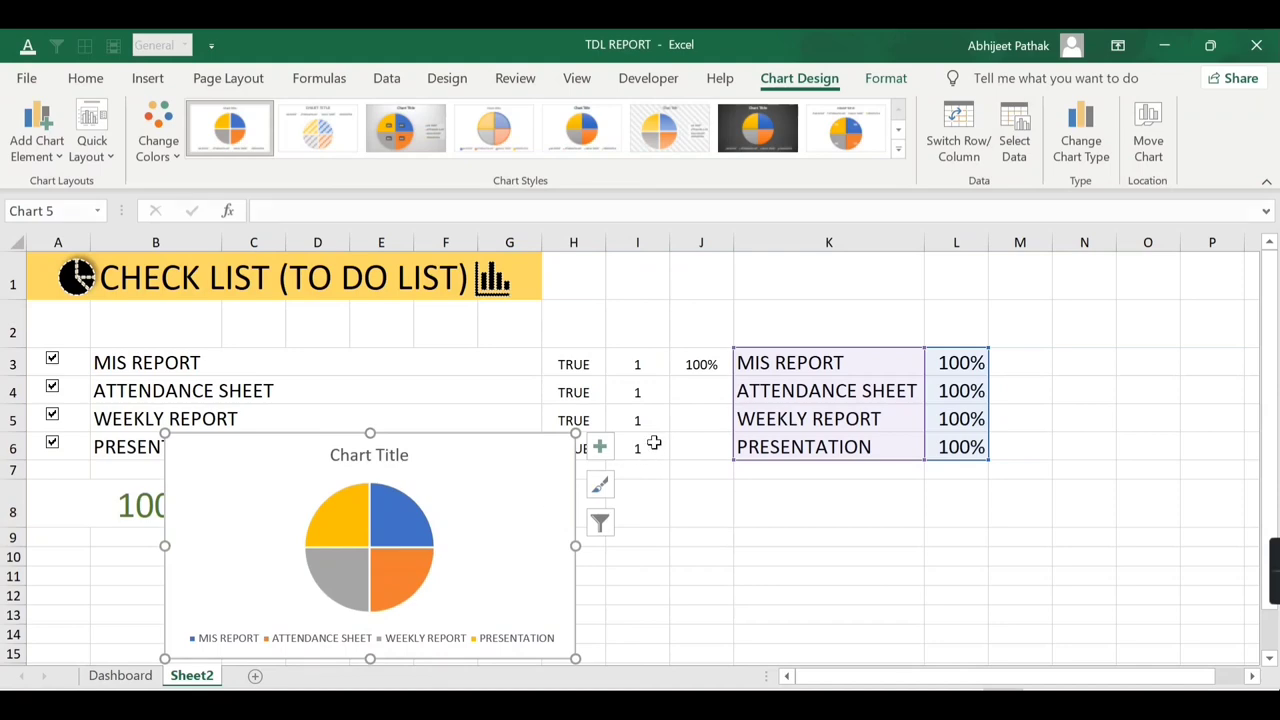
{"action": "scroll", "coordinate": [651, 446], "scroll_direction": "down", "scroll_amount": 1}
{"action": "scroll", "coordinate": [645, 450], "scroll_direction": "down", "scroll_amount": 2}
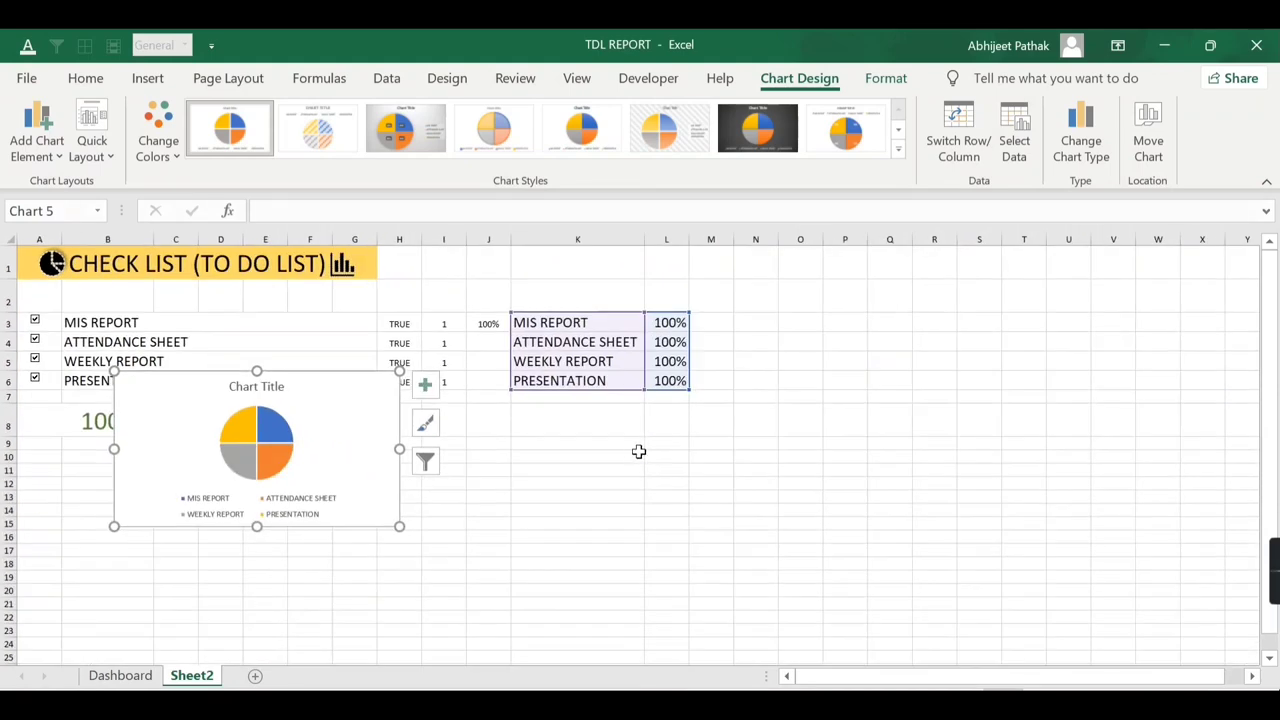
{"action": "scroll", "coordinate": [380, 480], "scroll_direction": "up", "scroll_amount": 1}
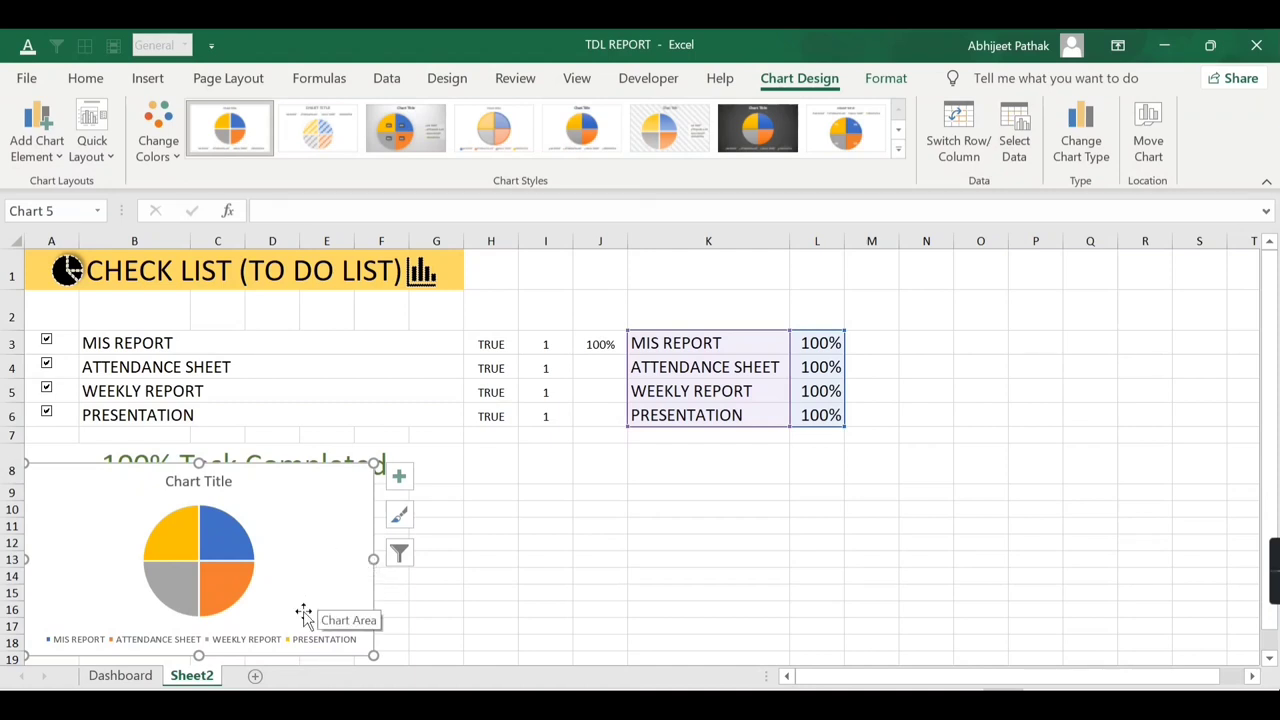
- Set the legend position to Right via Format Legend and nudge it slightly left
{"action": "right_click", "coordinate": [232, 648]}
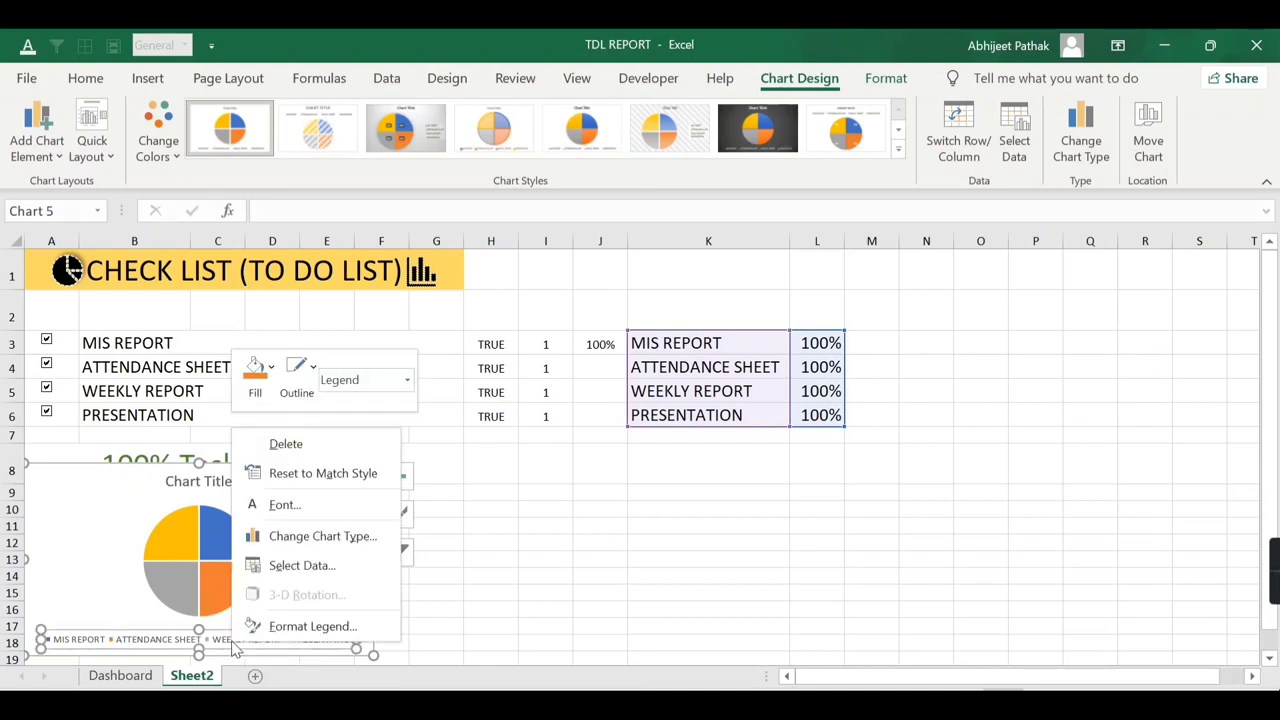
{"action": "left_click", "coordinate": [313, 626]}
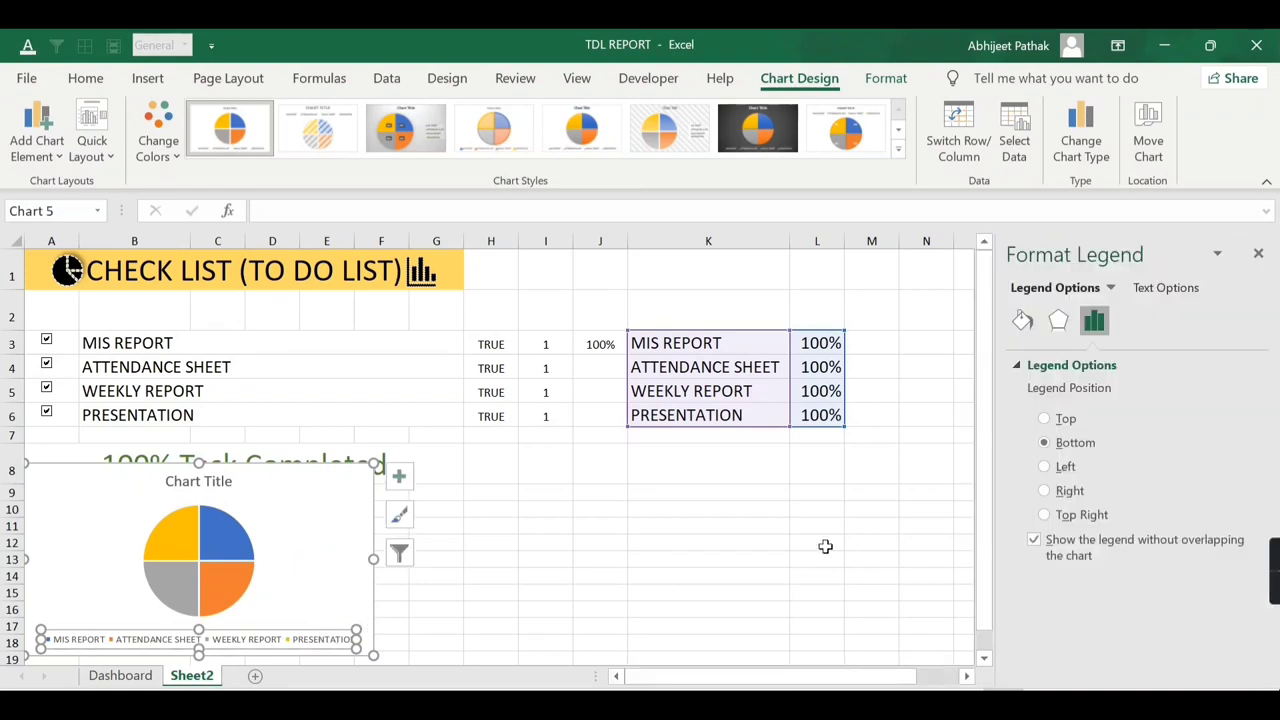
{"action": "left_click", "coordinate": [1066, 498]}
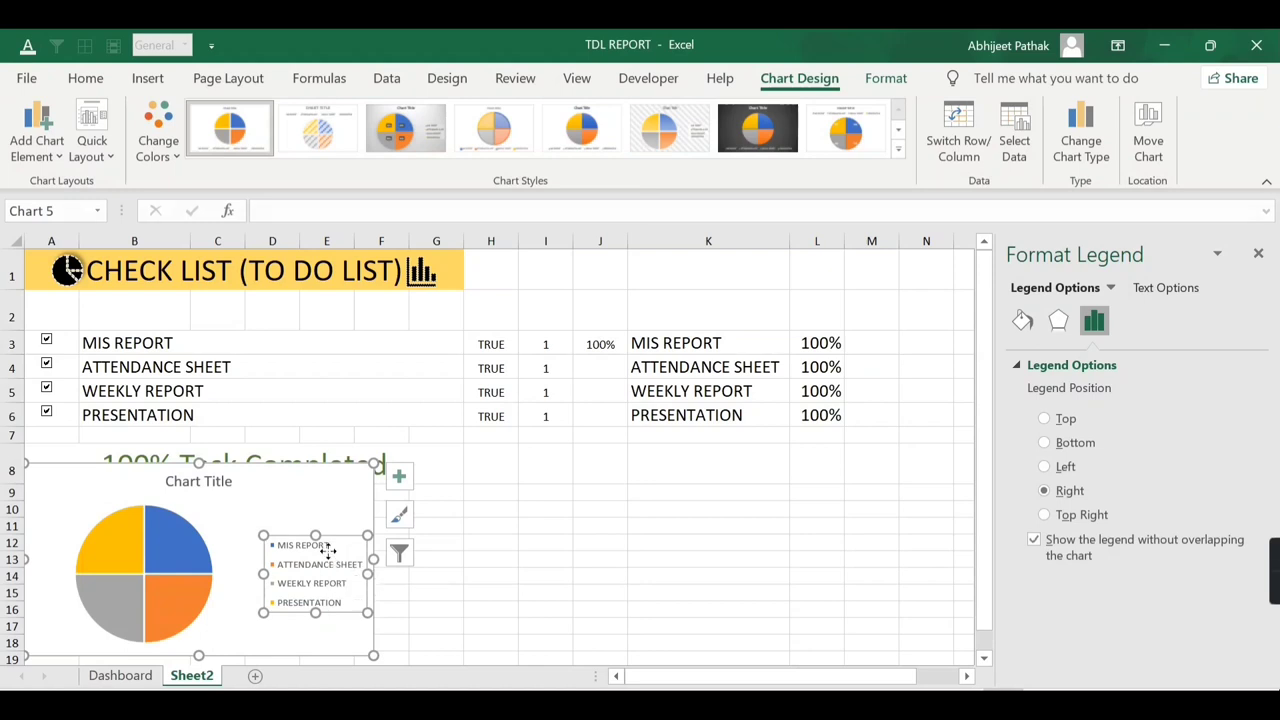
{"action": "left_click_drag", "start_coordinate": [329, 553], "coordinate": [302, 554]}
{"action": "left_click", "coordinate": [457, 592]}
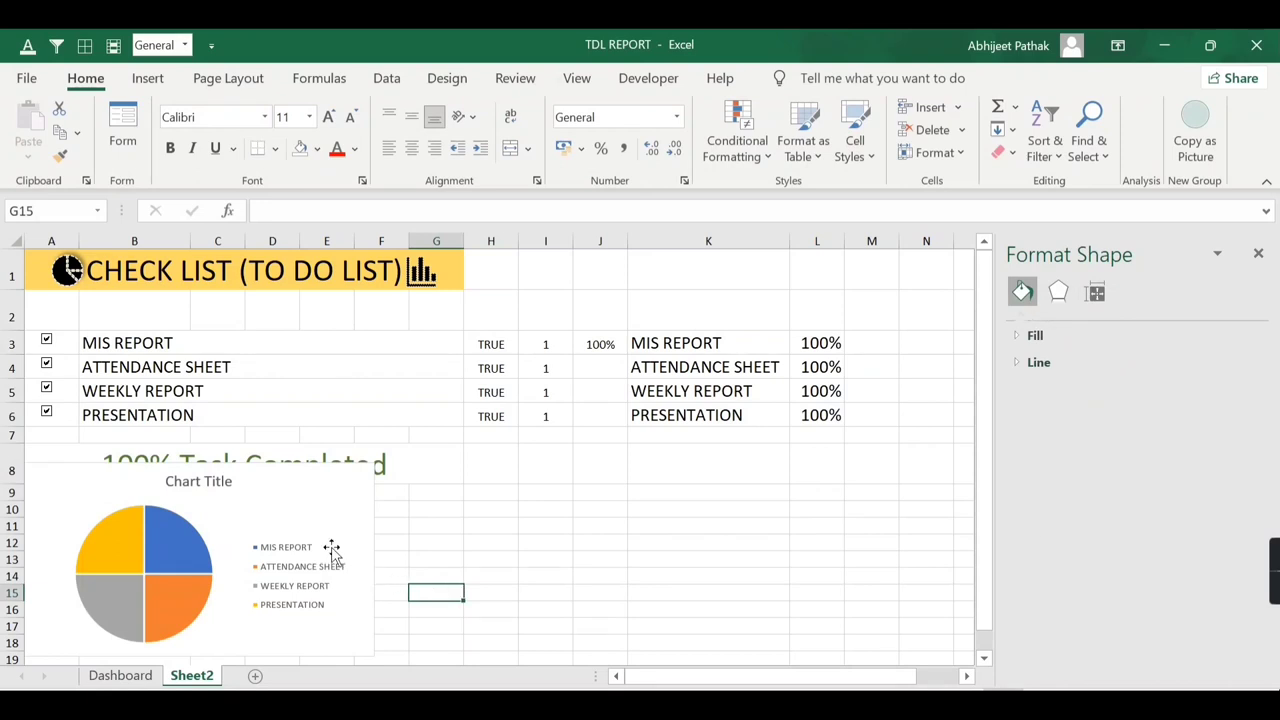
- Rename the chart title to 'TO DO LIST'
{"action": "left_click", "coordinate": [222, 483]}
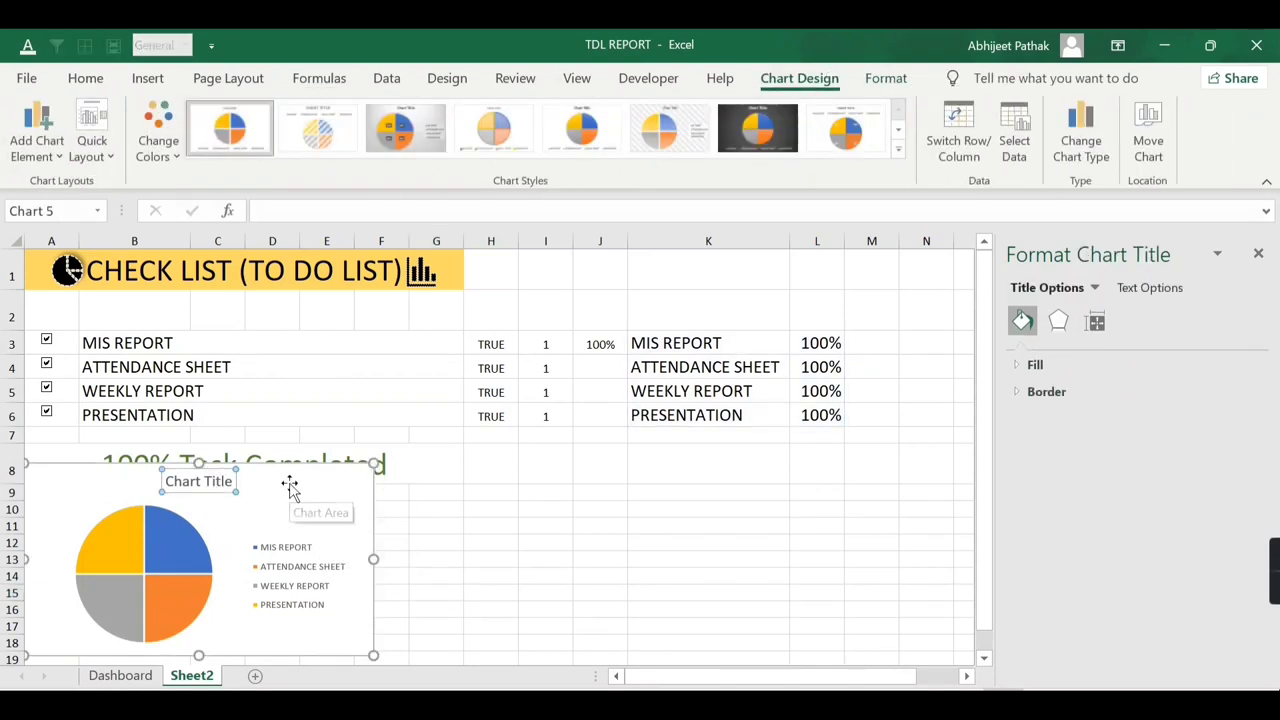
{"action": "key", "text": "Right"}
{"action": "key", "text": "BackSpace"}
{"action": "key", "text": "BackSpace"}
{"action": "key", "text": "BackSpace"}
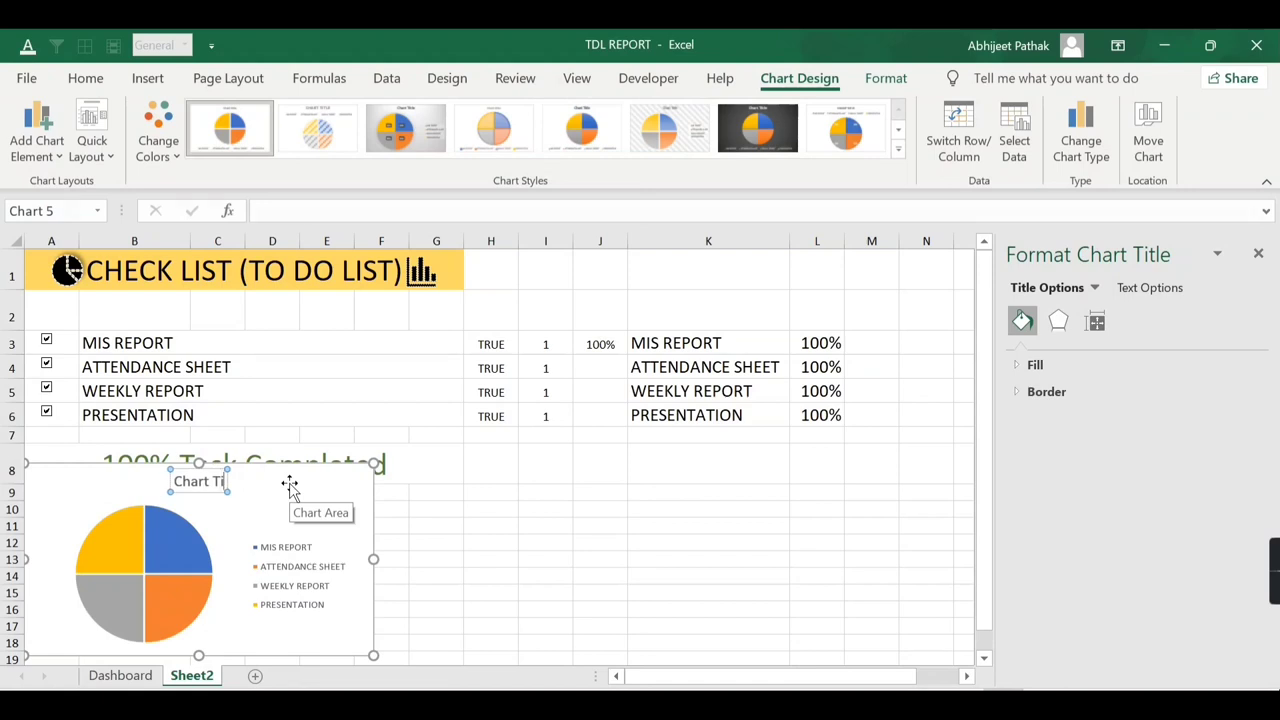
{"action": "key", "text": "BackSpace"}
{"action": "key", "text": "BackSpace"}
{"action": "key", "text": "BackSpace"}
{"action": "key", "text": "BackSpace"}
{"action": "key", "text": "BackSpace"}
{"action": "key", "text": "BackSpace"}
{"action": "key", "text": "BackSpace"}
{"action": "key", "text": "BackSpace"}
{"action": "type", "text": "TO"}
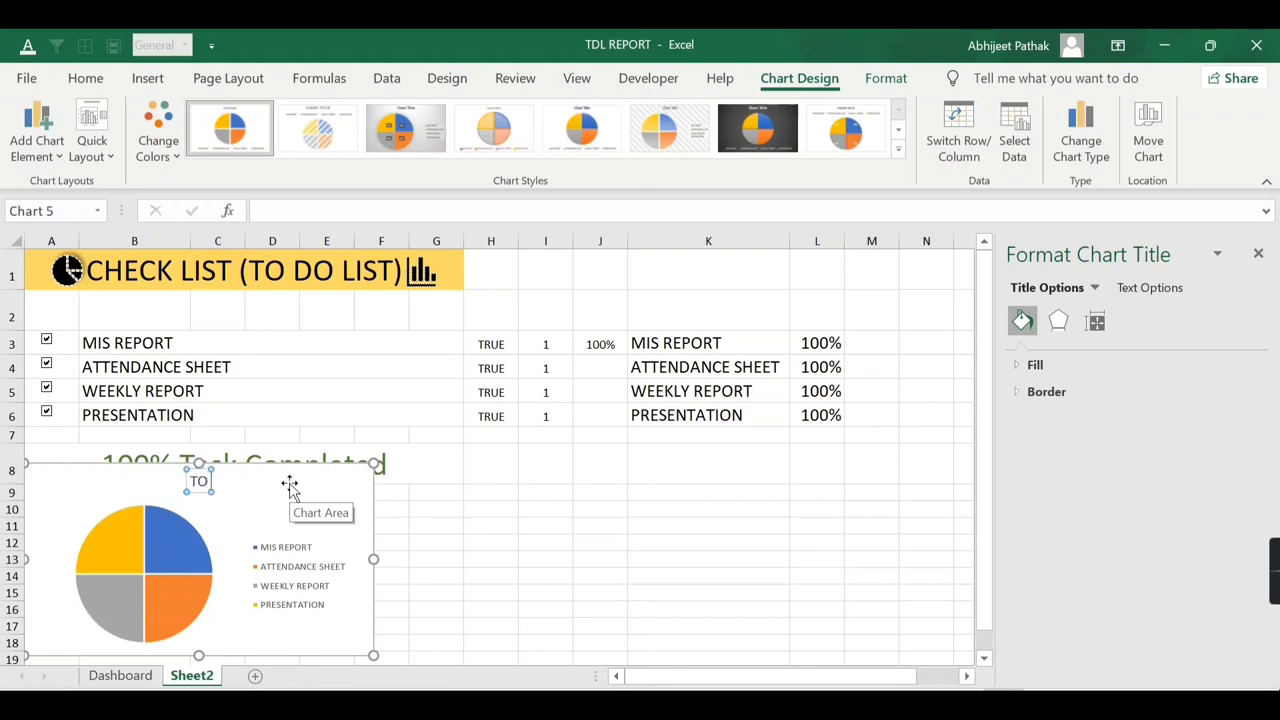
{"action": "type", "text": " DO LIST"}
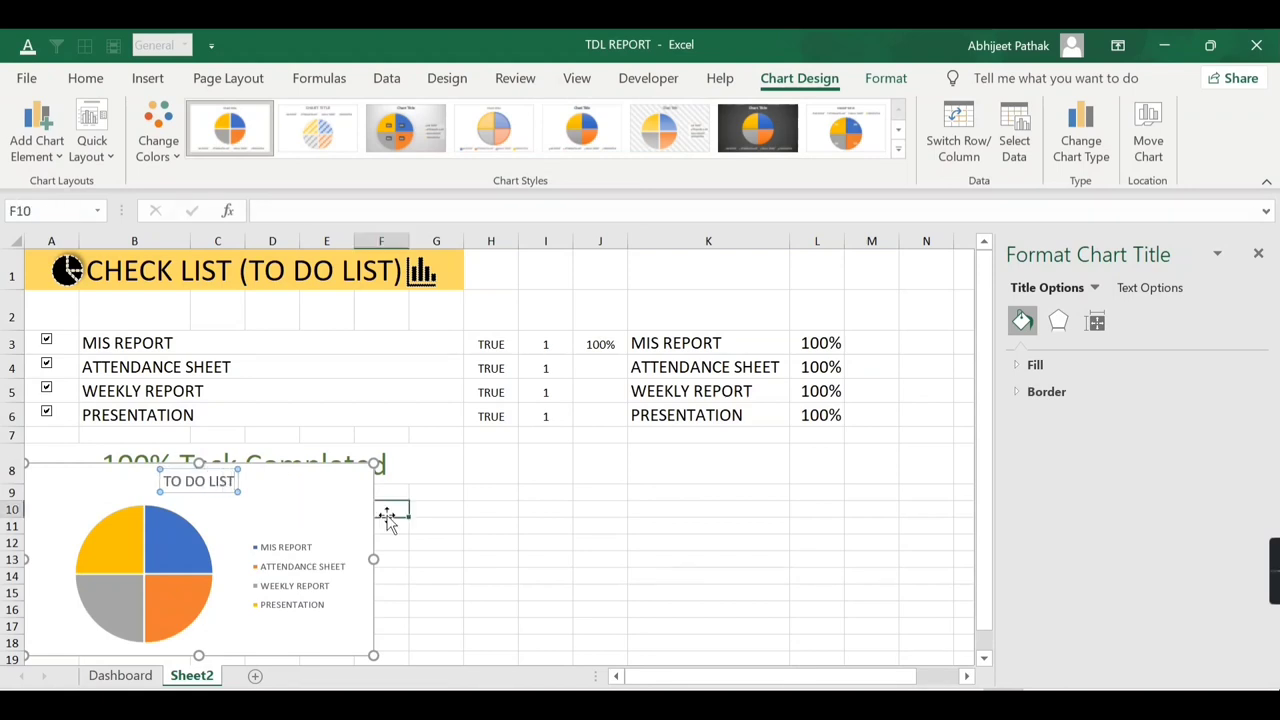
{"action": "left_click", "coordinate": [390, 514]}
- Open the chart area's border colour choices, then dismiss them
{"action": "left_click", "coordinate": [314, 511]}
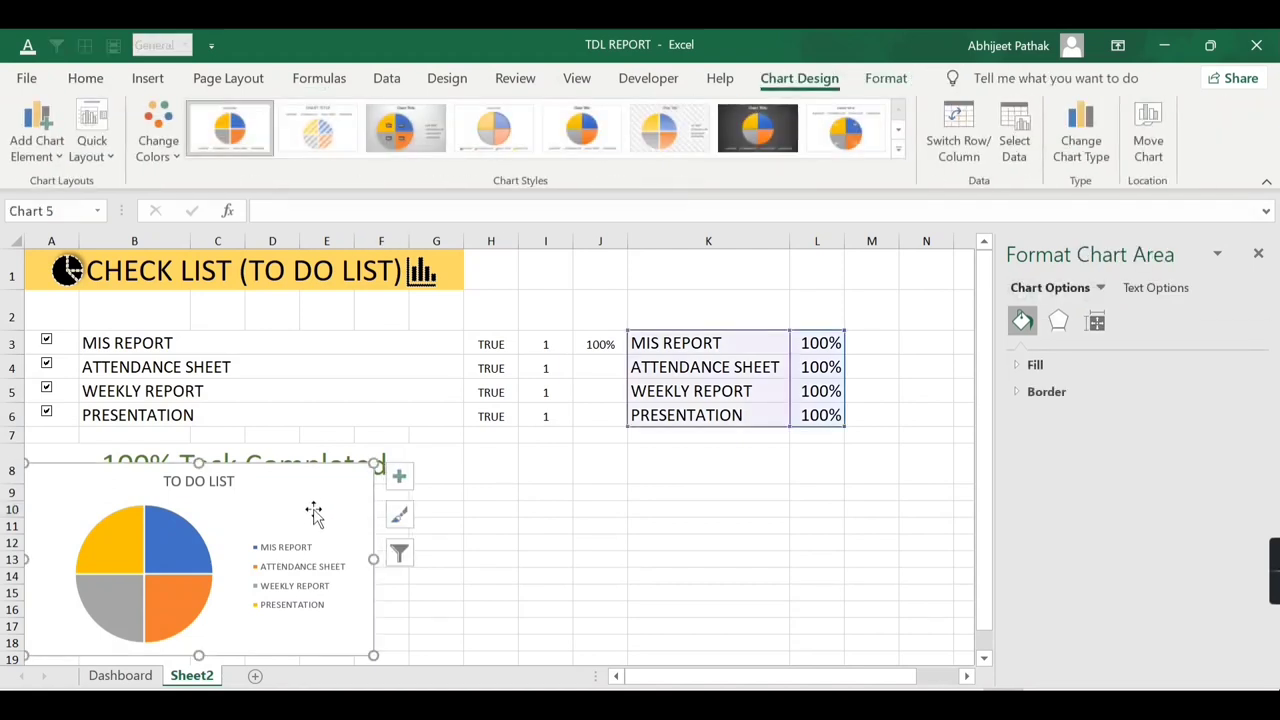
{"action": "right_click", "coordinate": [315, 515]}
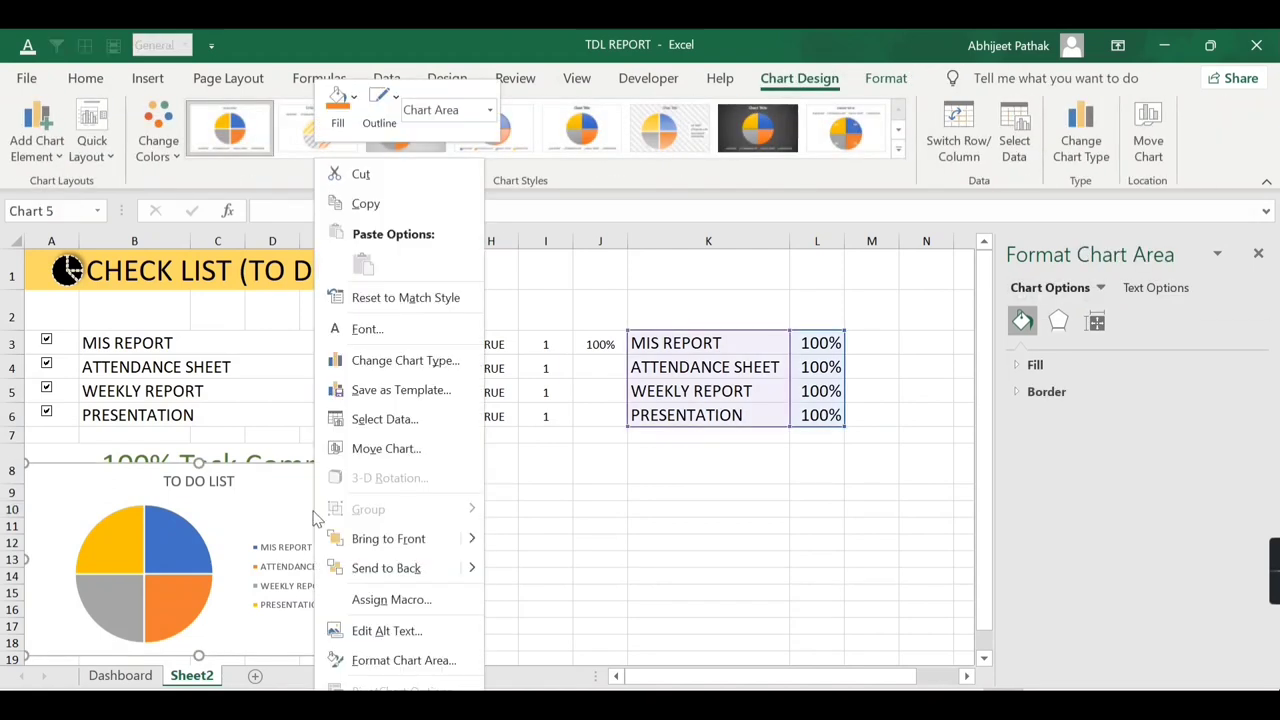
{"action": "left_click", "coordinate": [398, 100]}
{"action": "left_click", "coordinate": [366, 517]}
{"action": "left_click", "coordinate": [471, 609]}
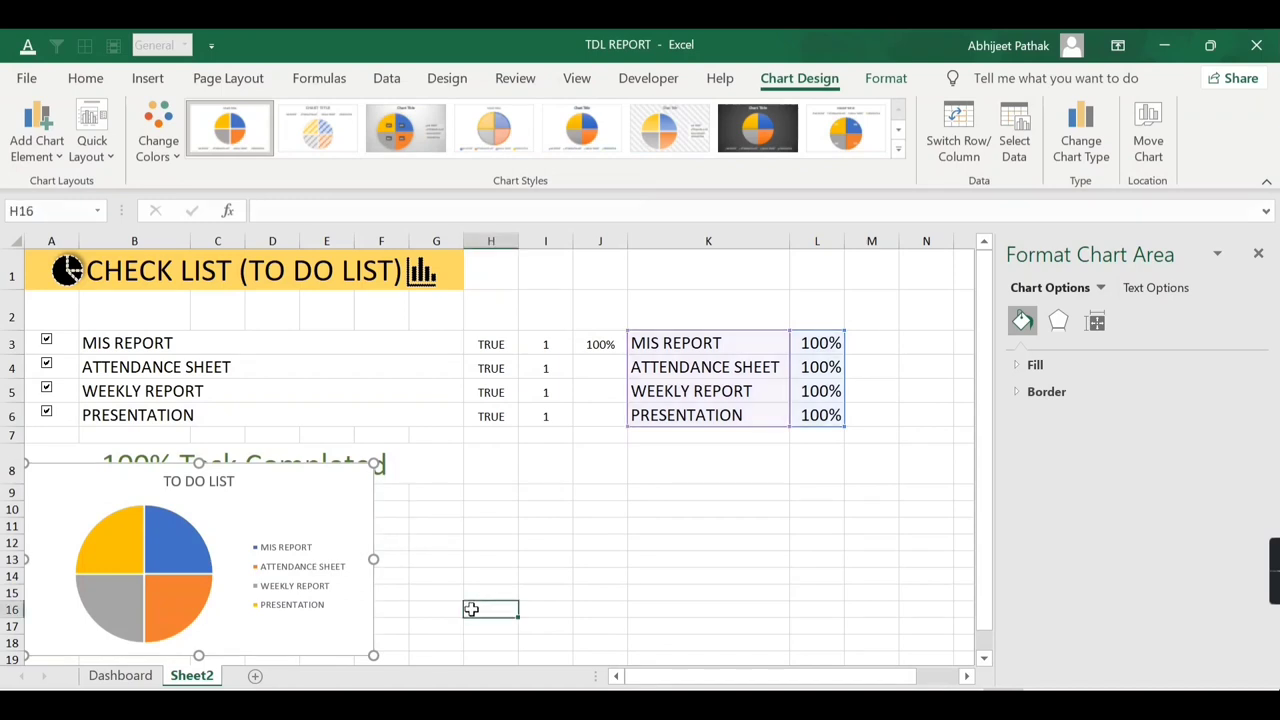
- Move the chart just below the 100% Task Completed banner and widen it to column G
{"action": "left_click", "coordinate": [326, 535]}
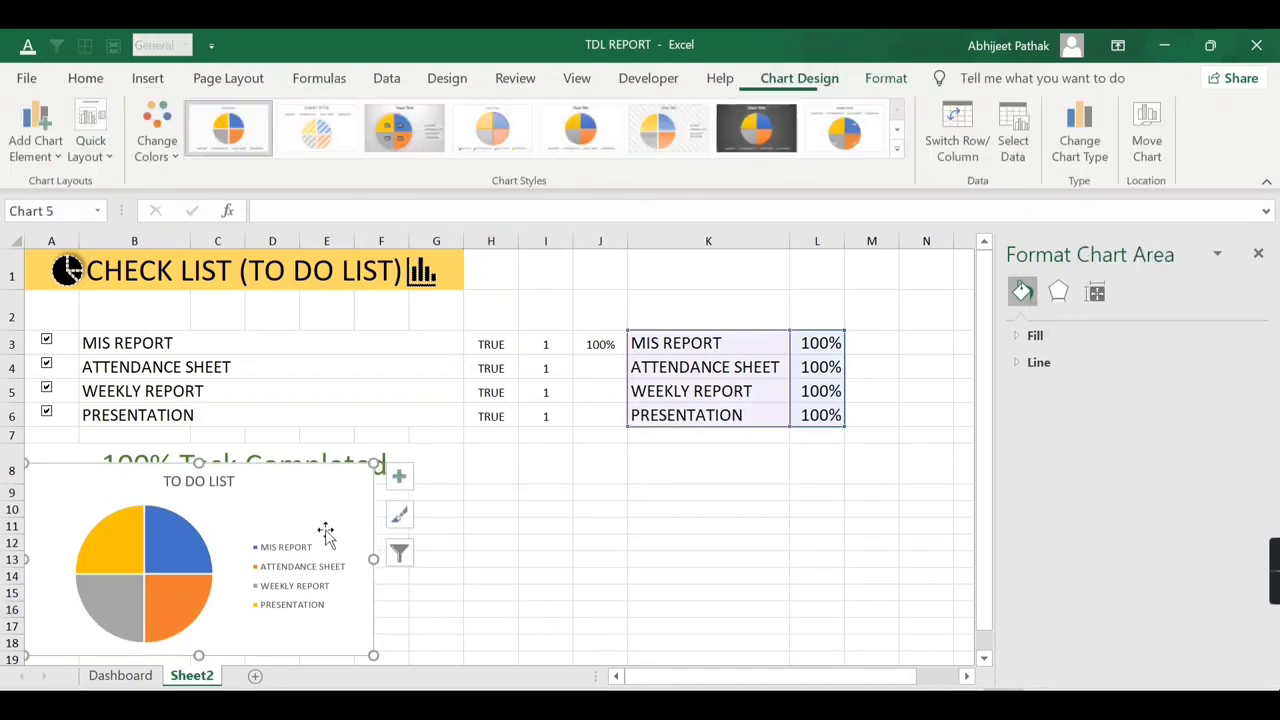
{"action": "left_click_drag", "start_coordinate": [373, 655], "coordinate": [351, 634]}
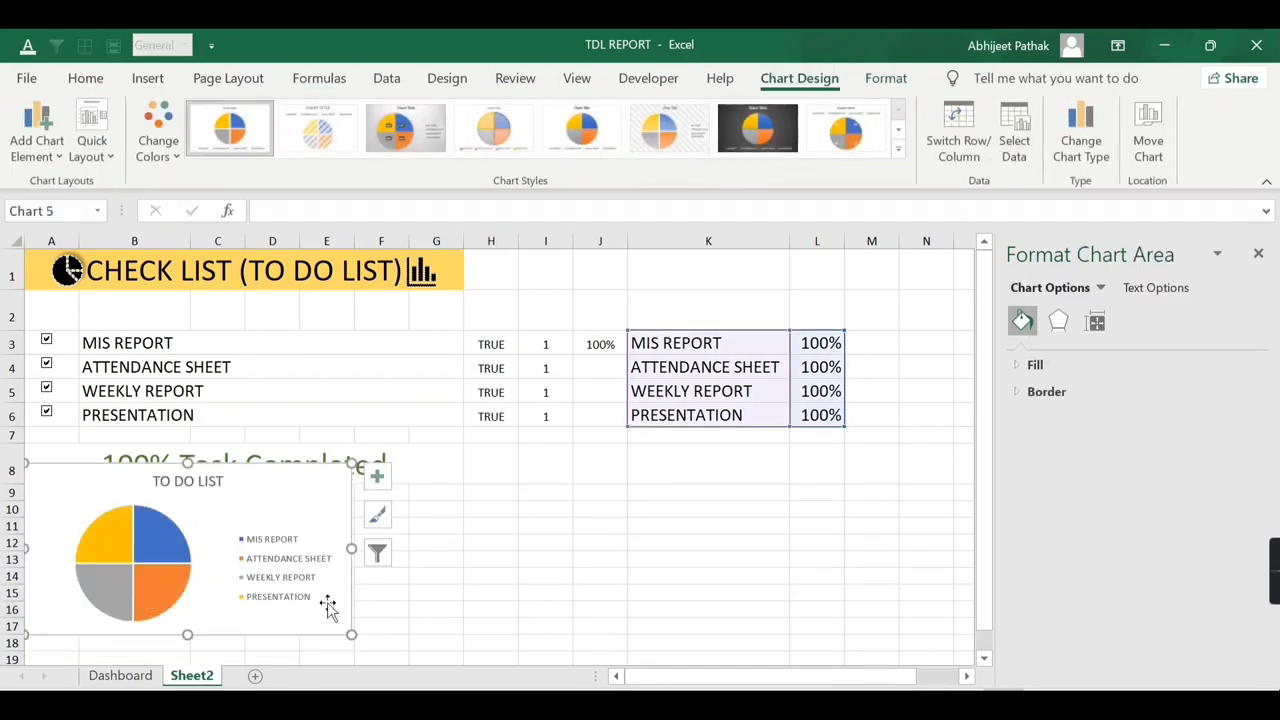
{"action": "mouse_move", "coordinate": [277, 506]}
{"action": "left_mouse_down"}
{"action": "mouse_move", "coordinate": [302, 531]}
{"action": "mouse_move", "coordinate": [290, 522]}
{"action": "left_mouse_up"}
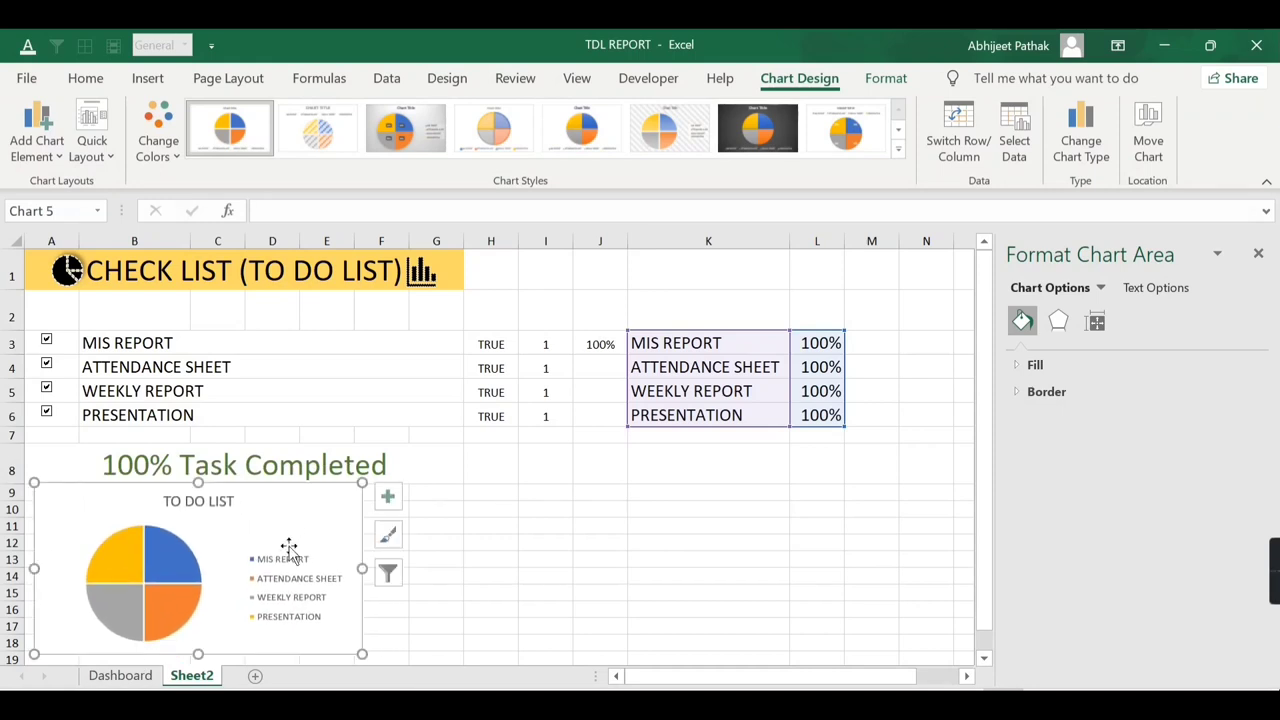
{"action": "left_click_drag", "start_coordinate": [365, 570], "coordinate": [388, 570]}
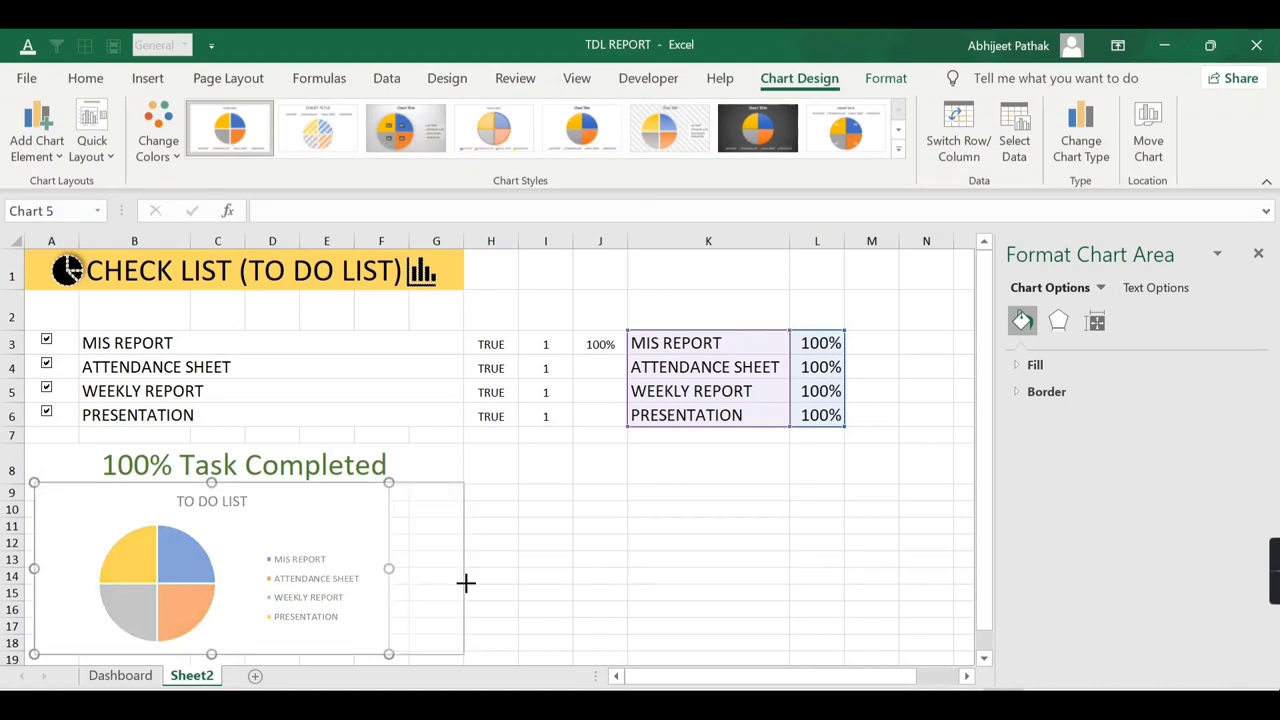
{"action": "mouse_move", "coordinate": [388, 570]}
{"action": "left_mouse_down"}
{"action": "mouse_move", "coordinate": [463, 570]}
{"action": "mouse_move", "coordinate": [430, 555]}
{"action": "left_mouse_up"}
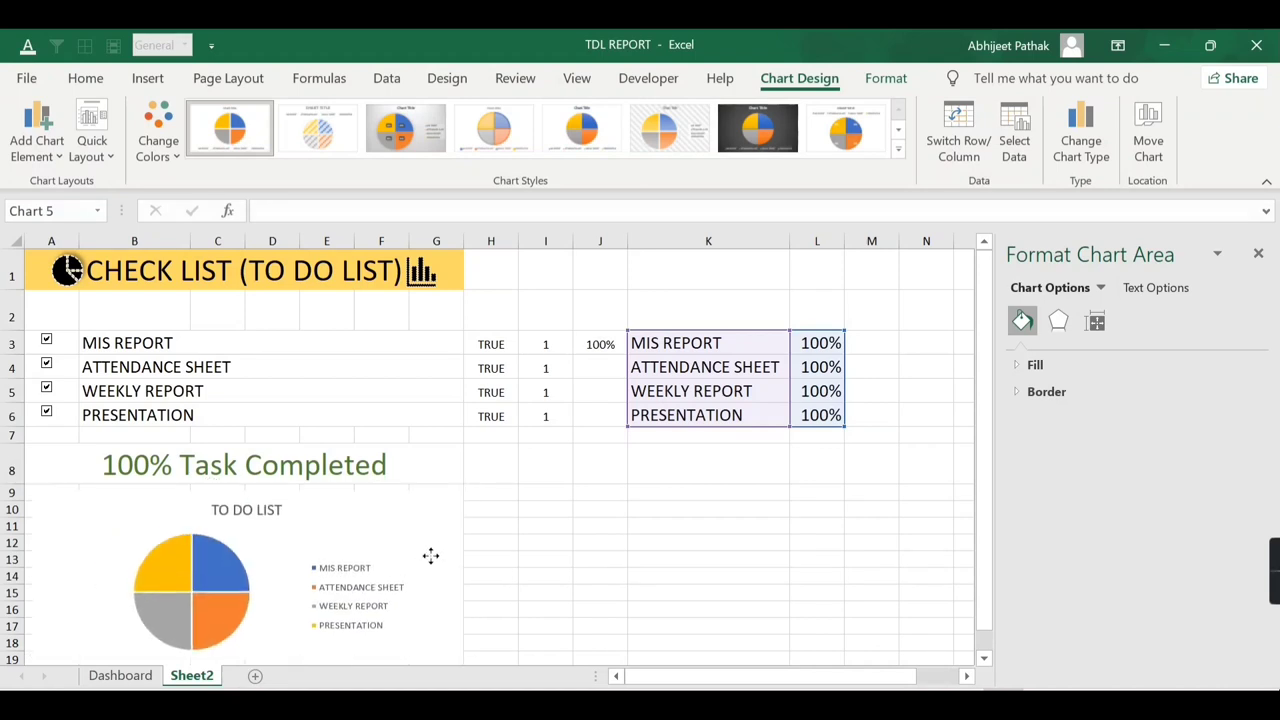
{"action": "left_click", "coordinate": [370, 602]}
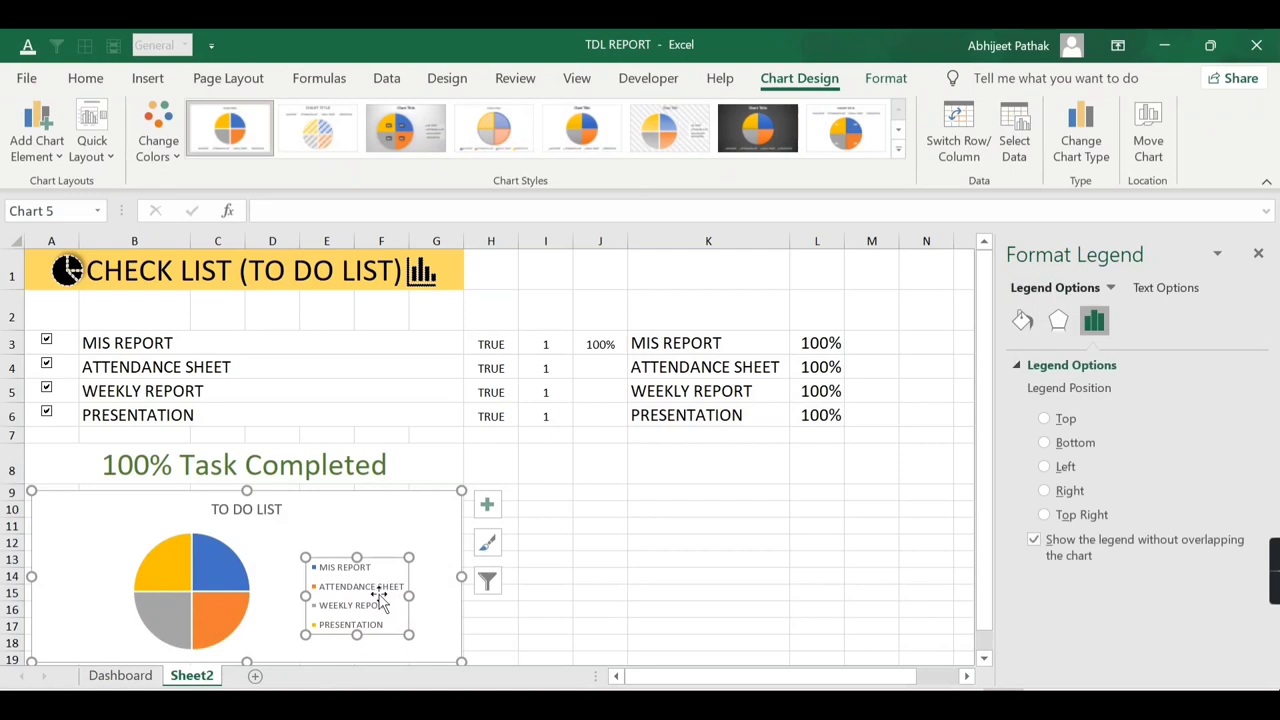
{"action": "right_click", "coordinate": [380, 602]}
- Untick all four tasks and hide helper columns H through J
{"action": "left_click", "coordinate": [545, 609]}
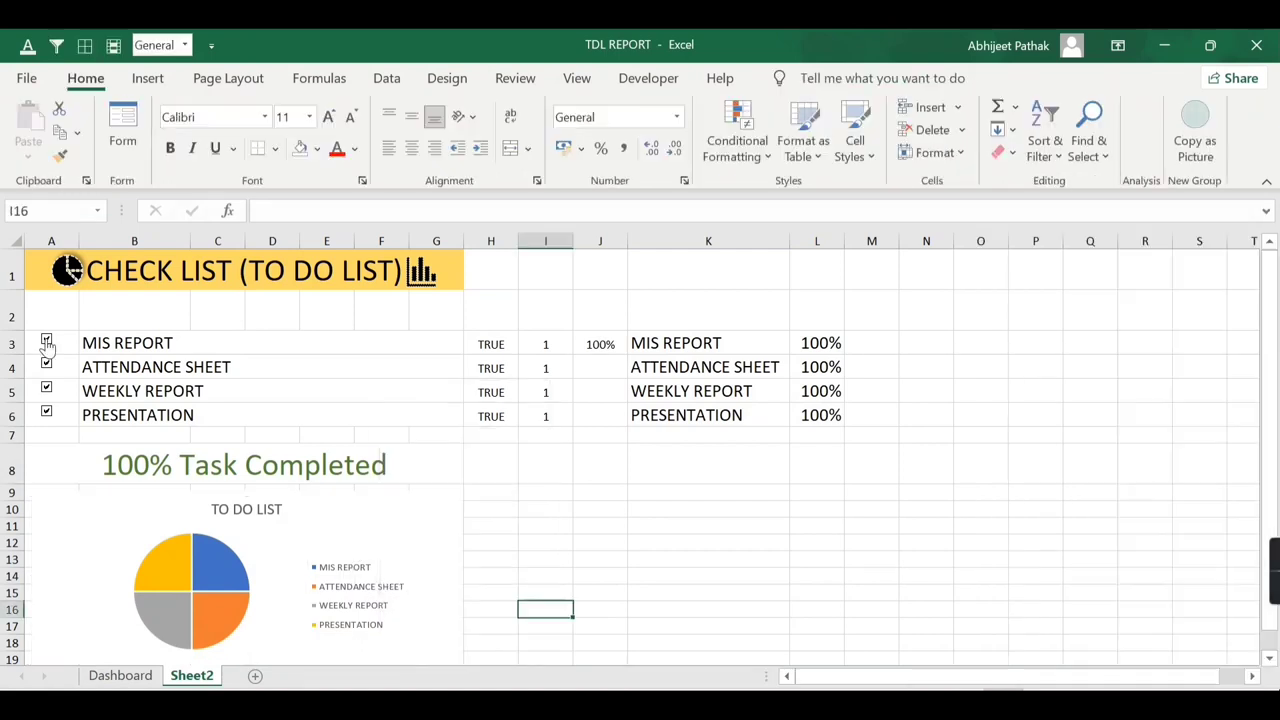
{"action": "left_click", "coordinate": [46, 339]}
{"action": "left_click", "coordinate": [46, 363]}
{"action": "left_click", "coordinate": [46, 387]}
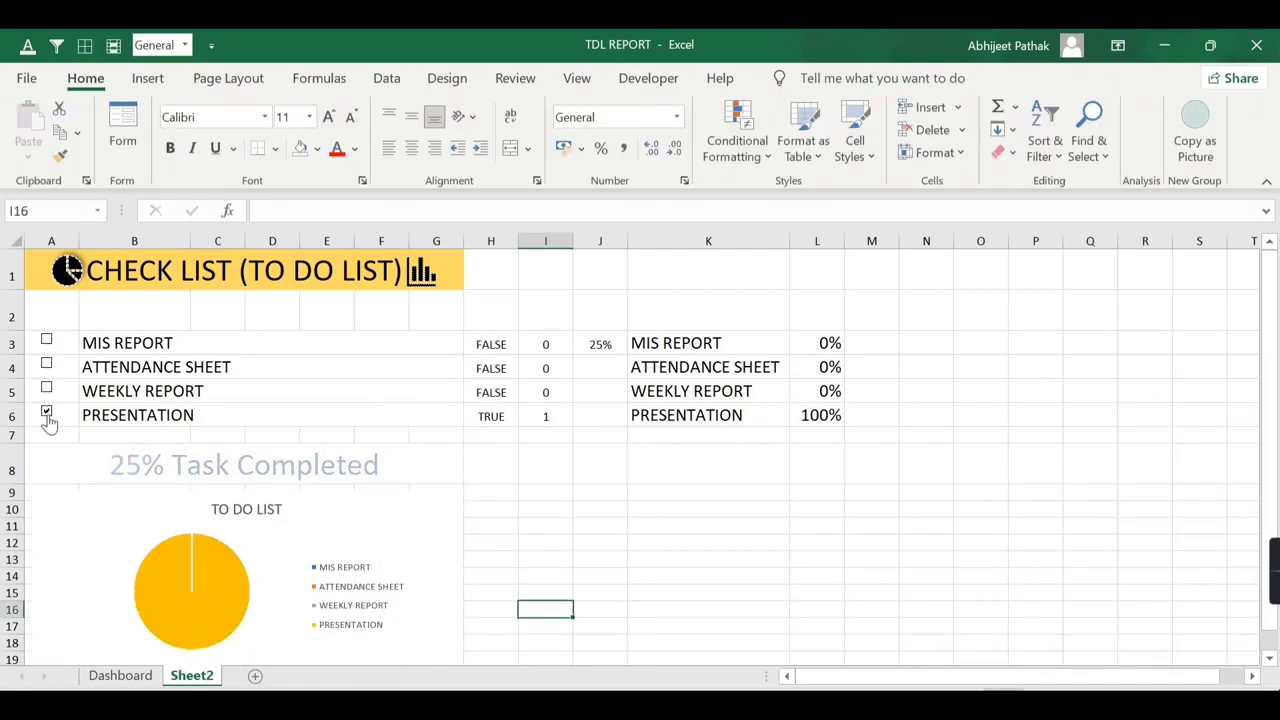
{"action": "left_click", "coordinate": [46, 411]}
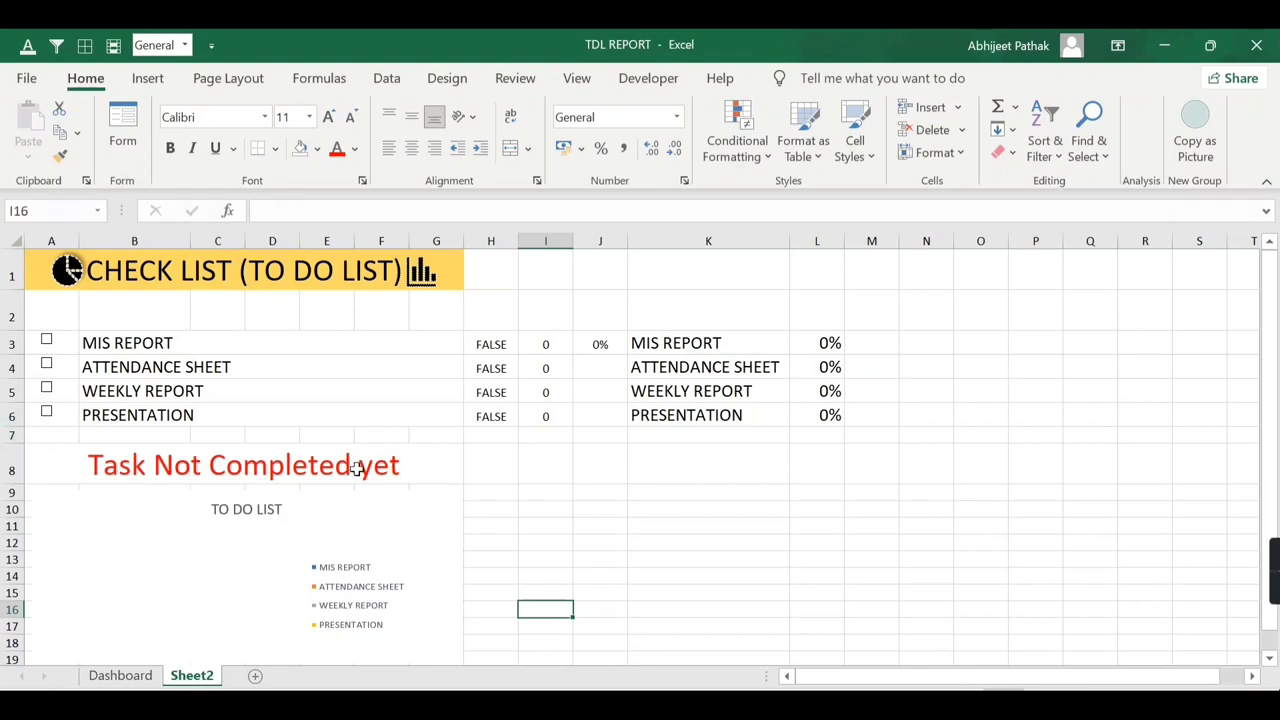
{"action": "left_click_drag", "start_coordinate": [497, 250], "coordinate": [613, 250]}
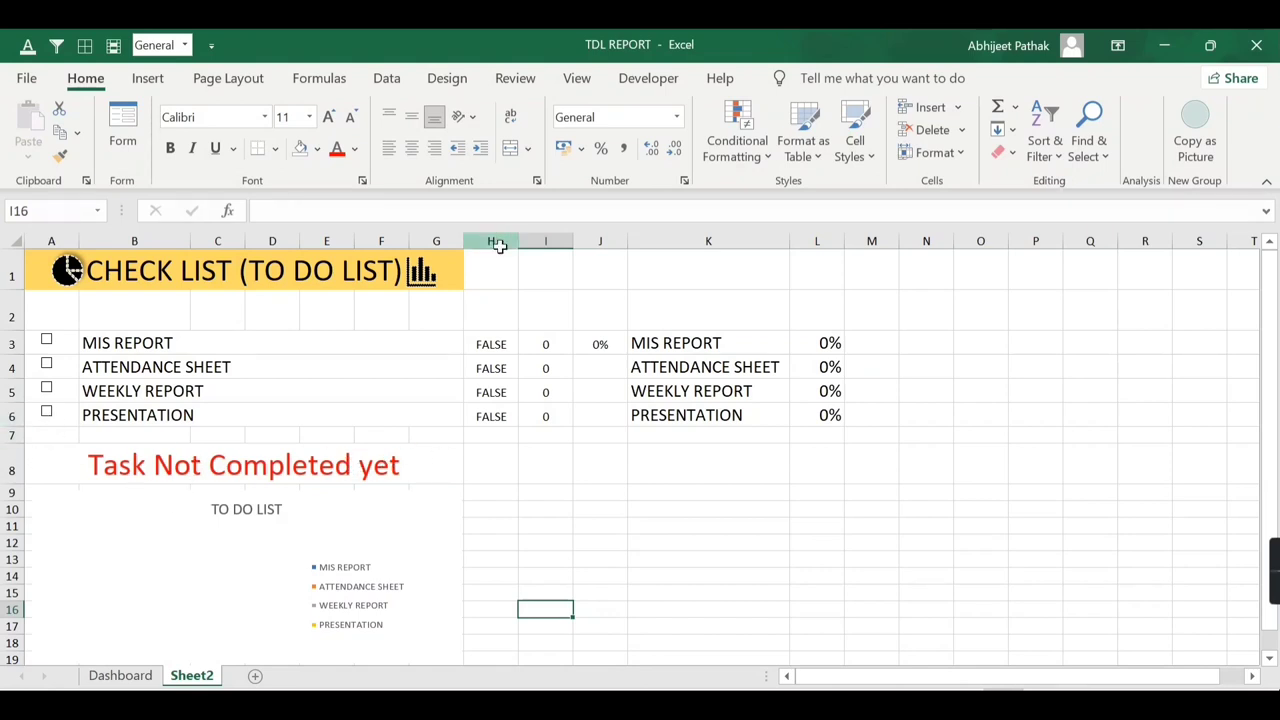
{"action": "right_click", "coordinate": [613, 250]}
{"action": "left_click", "coordinate": [660, 560]}
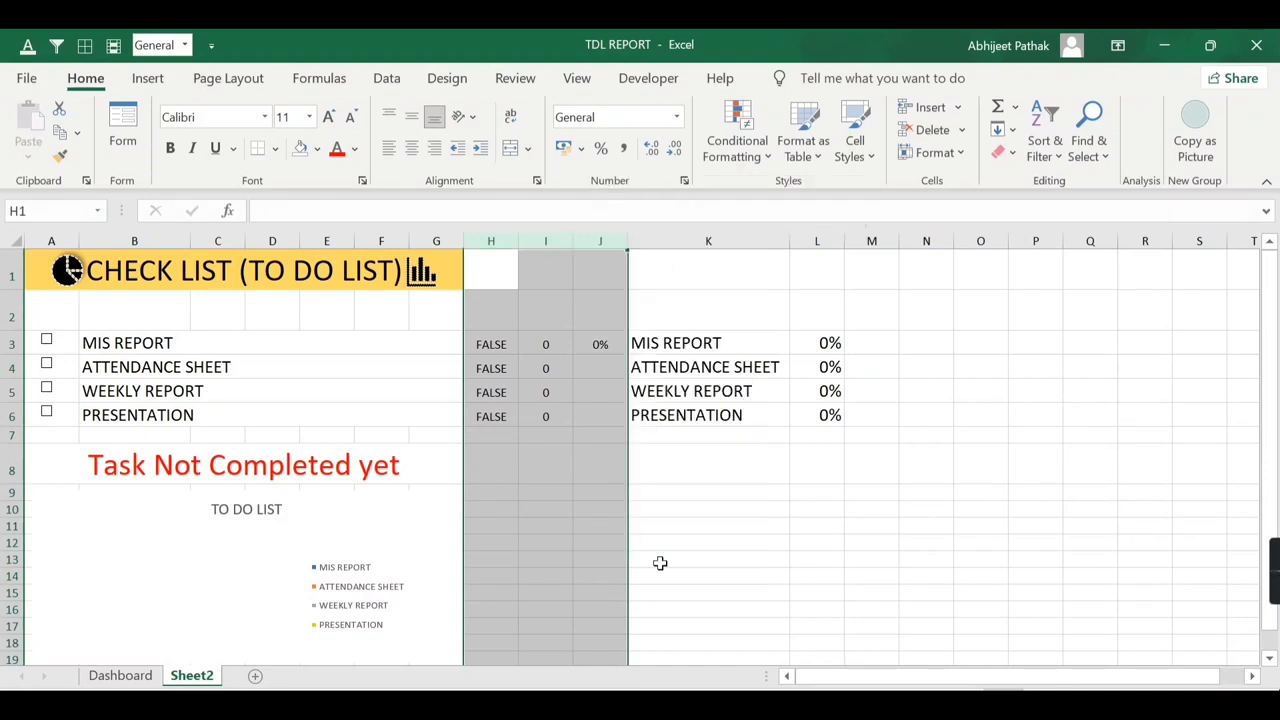
- Hide columns K and L, then undo the hiding
{"action": "left_click", "coordinate": [557, 342]}
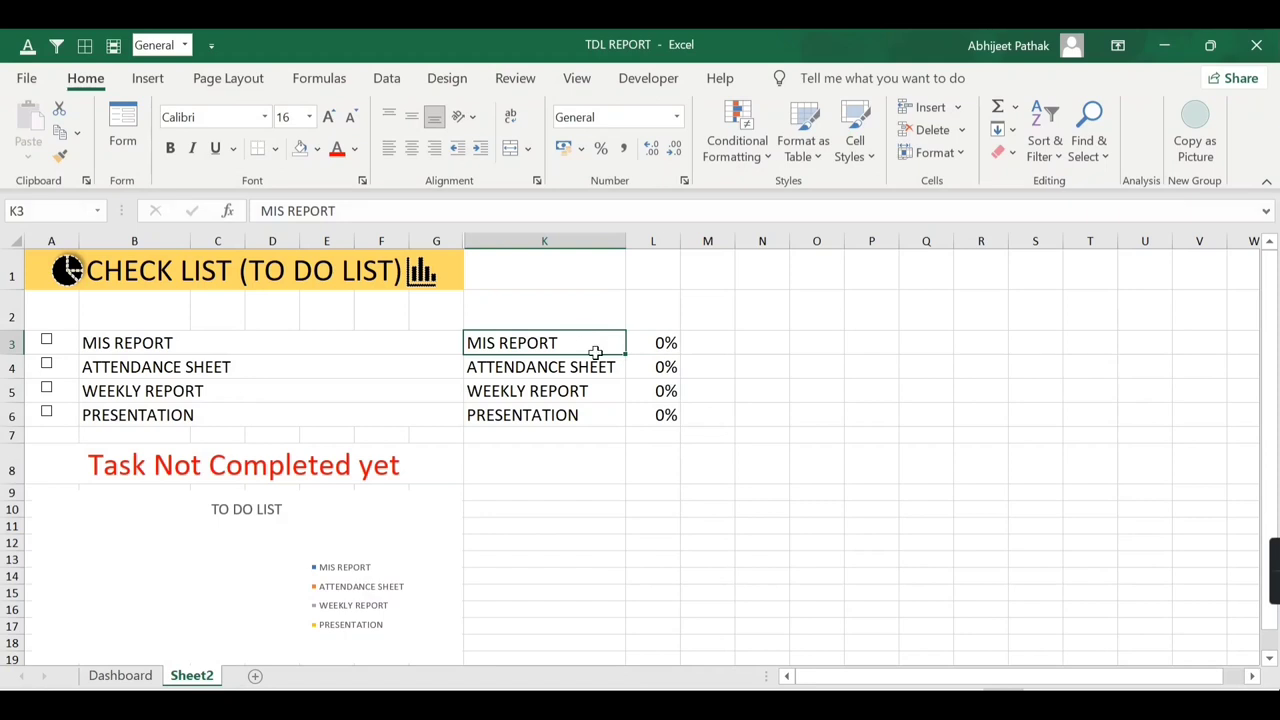
{"action": "left_click_drag", "start_coordinate": [595, 352], "coordinate": [665, 414]}
{"action": "left_click_drag", "start_coordinate": [544, 241], "coordinate": [637, 247]}
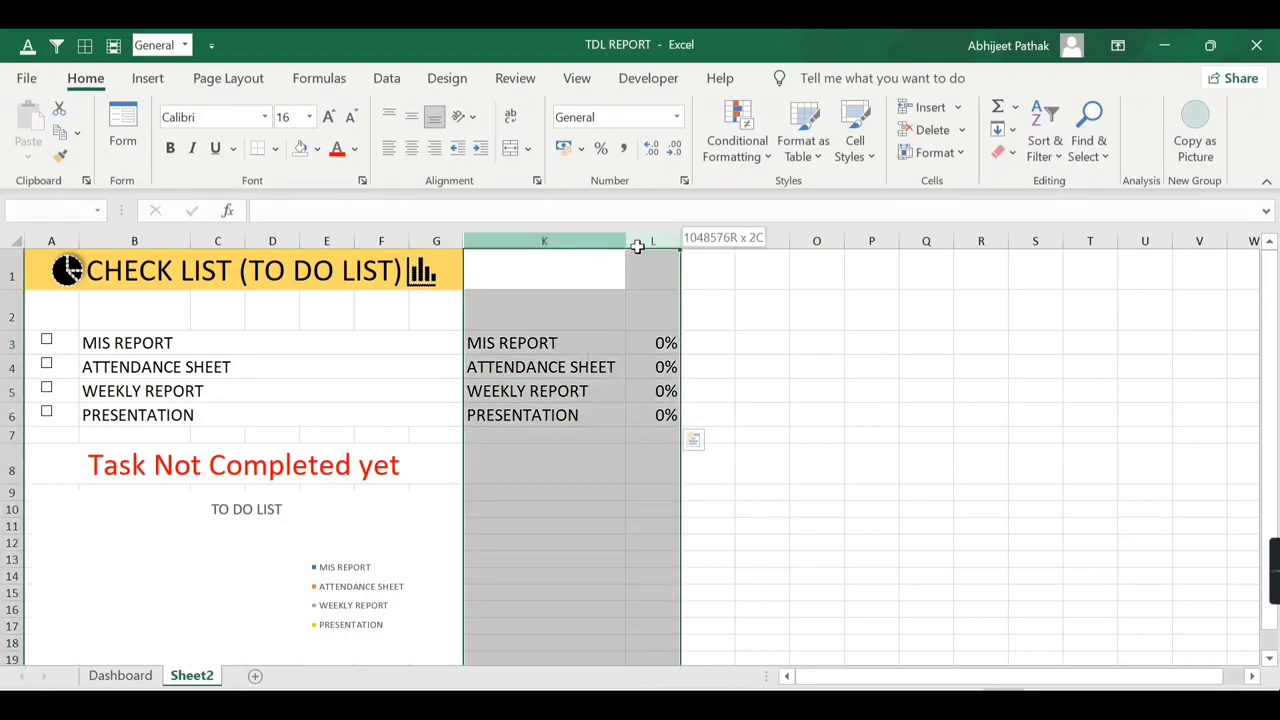
{"action": "right_click", "coordinate": [637, 247]}
{"action": "left_click", "coordinate": [672, 561]}
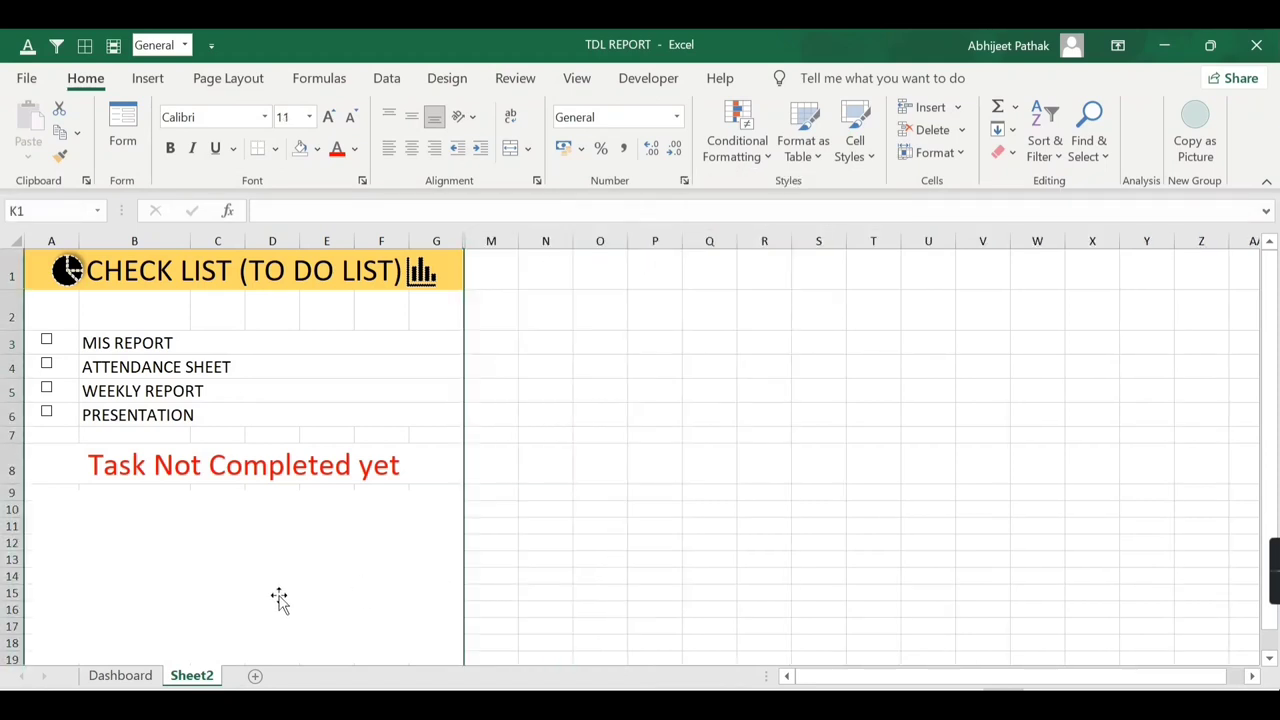
{"action": "key", "text": "ctrl+z"}
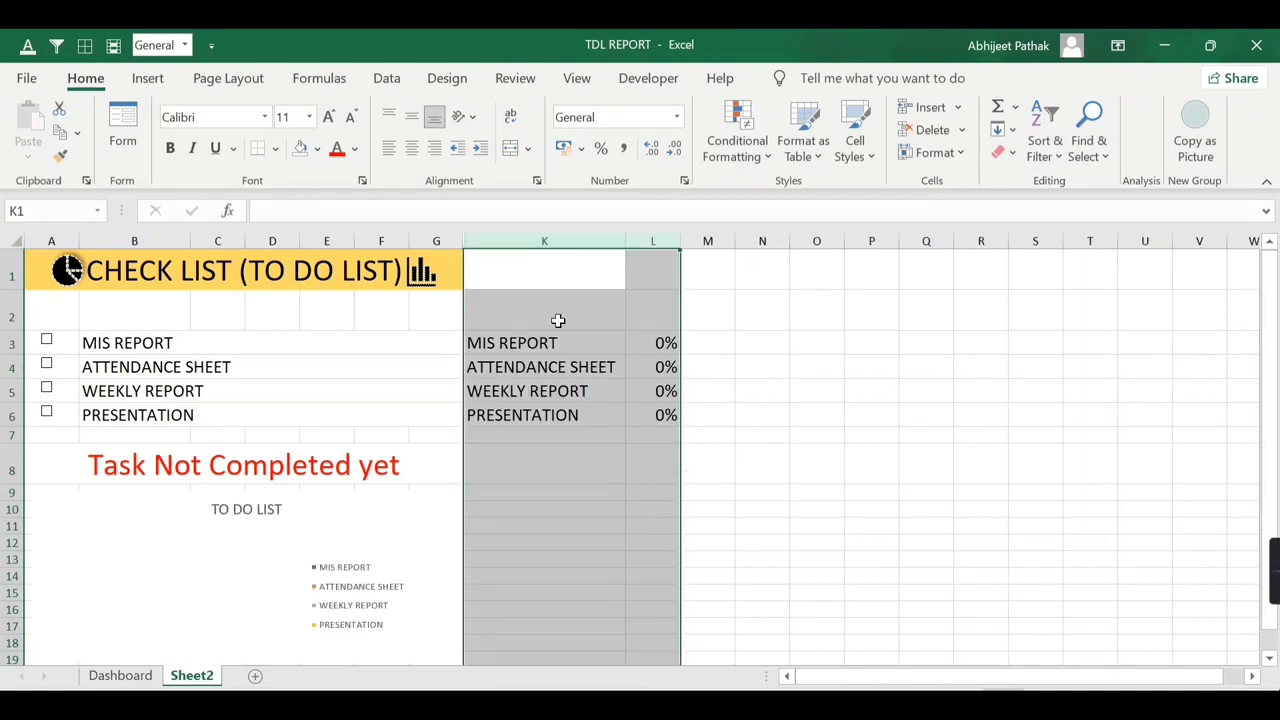
- Drag the task table K3:L6 out of view to AL4:AM7
{"action": "left_click_drag", "start_coordinate": [558, 342], "coordinate": [651, 410]}
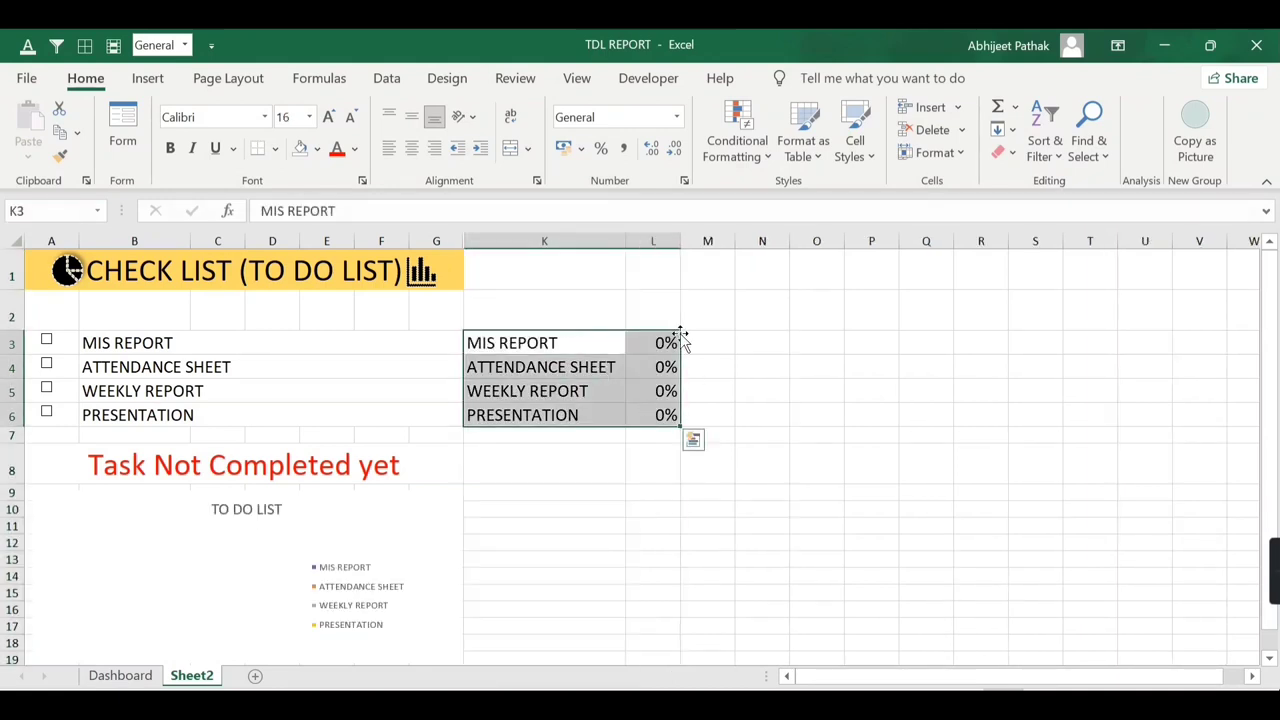
{"action": "left_click_drag", "start_coordinate": [680, 333], "coordinate": [1234, 378]}
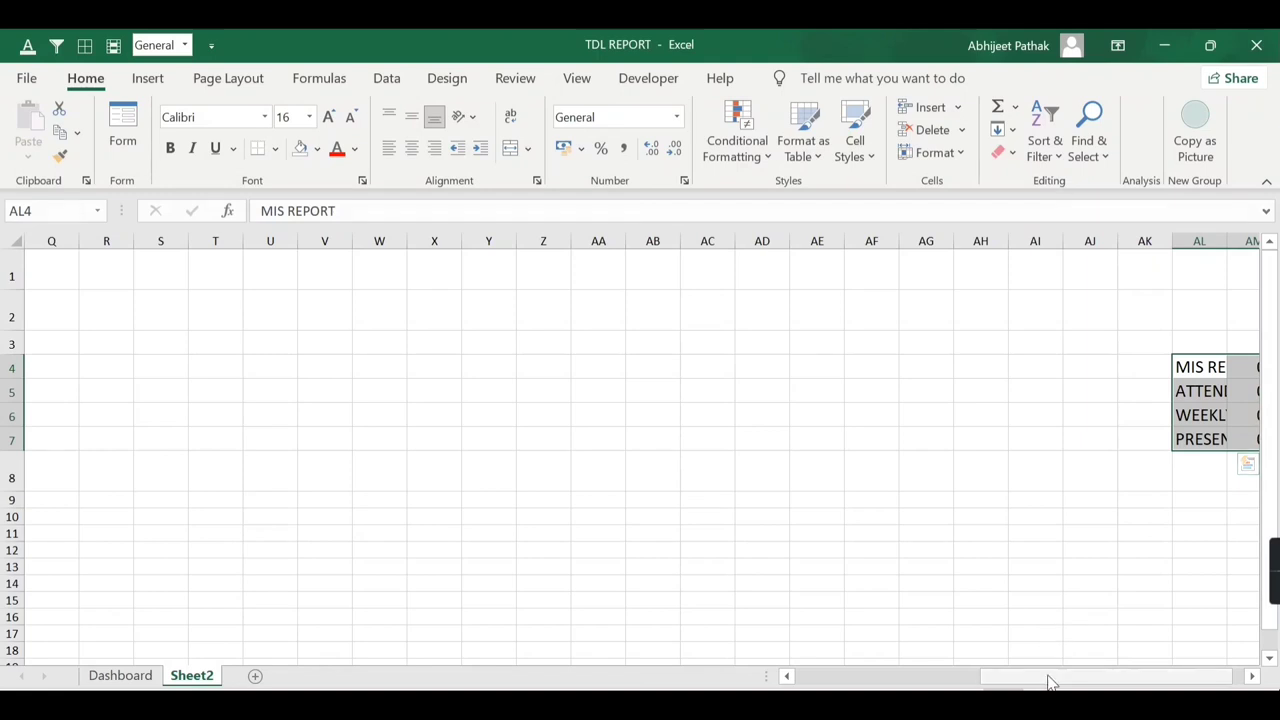
{"action": "left_click_drag", "start_coordinate": [1046, 677], "coordinate": [855, 677]}
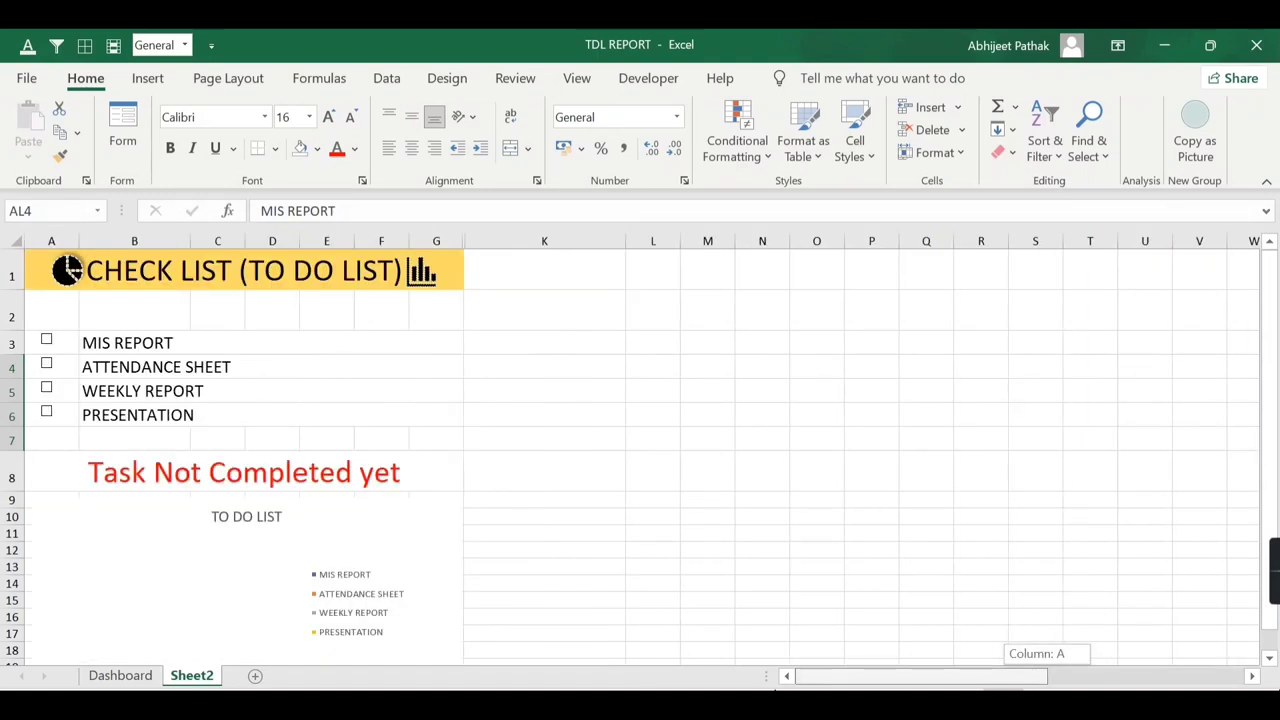
{"action": "left_click", "coordinate": [537, 448]}
- Tick all four tasks: MIS REPORT, ATTENDANCE SHEET, WEEKLY REPORT and PRESENTATION
{"action": "left_click", "coordinate": [46, 340]}
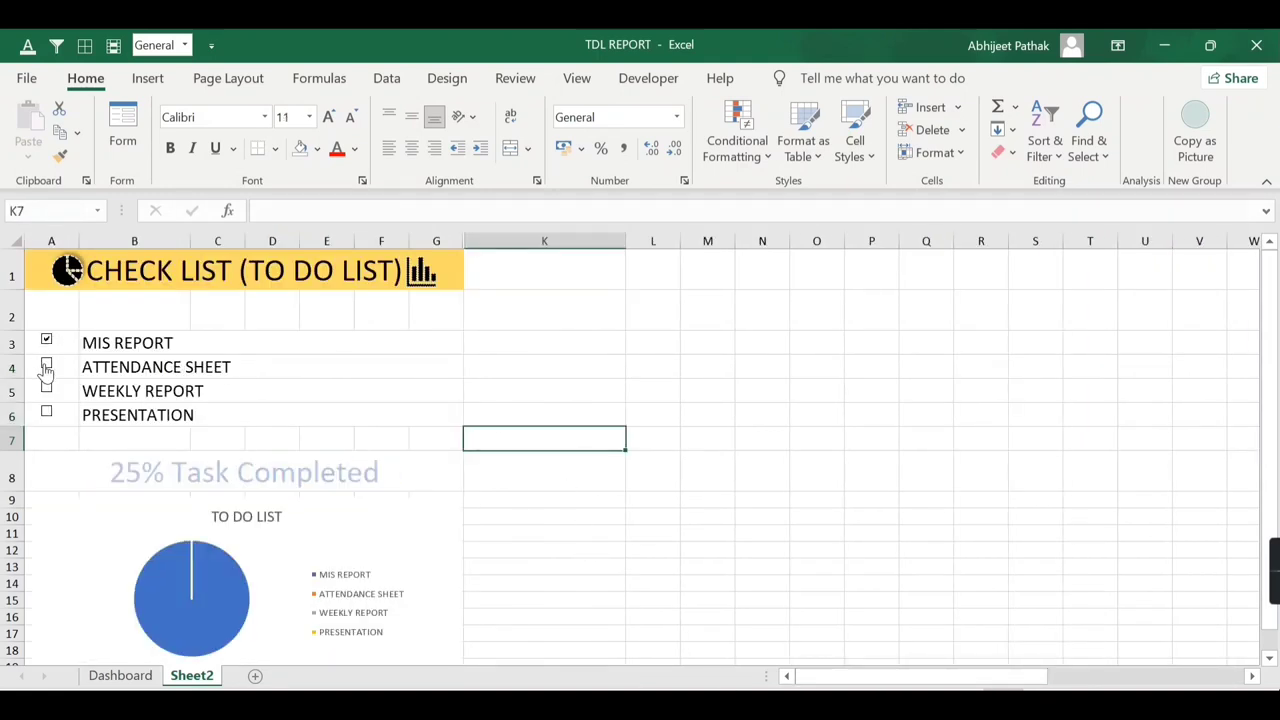
{"action": "left_click", "coordinate": [46, 365]}
{"action": "left_click", "coordinate": [46, 389]}
{"action": "left_click", "coordinate": [46, 413]}
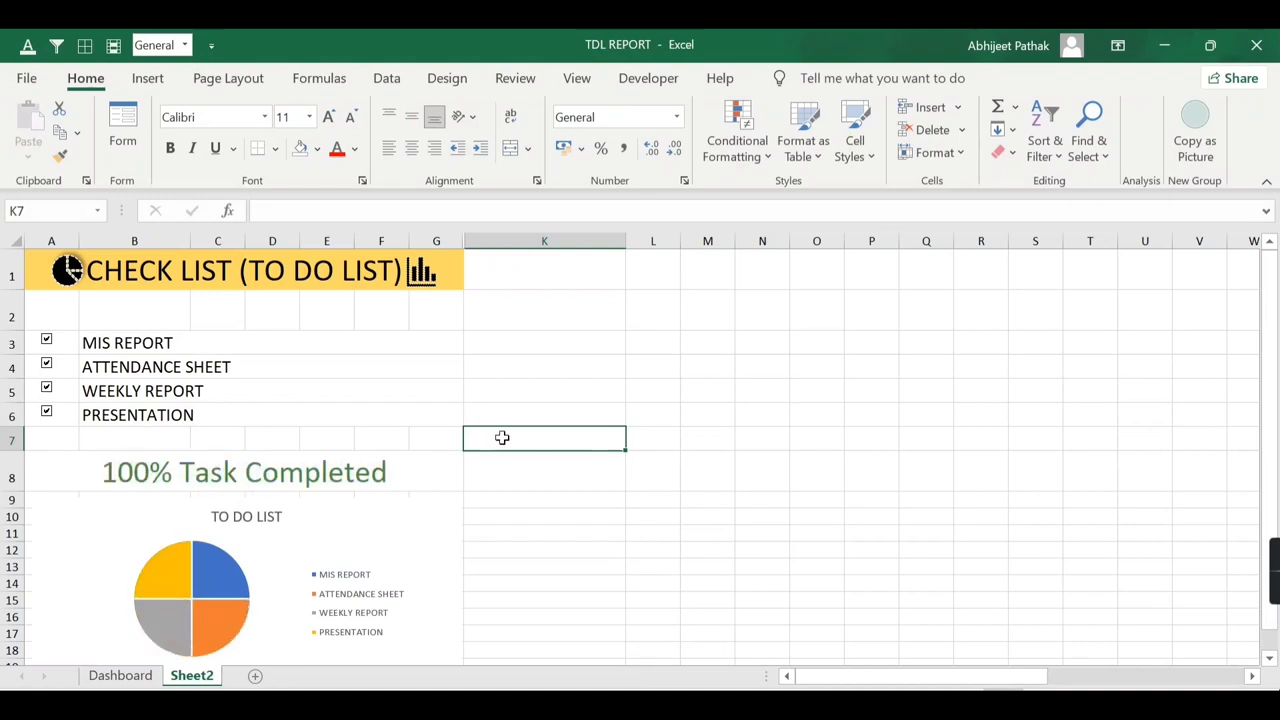
- Fill the Task Completed banner in merged cell A8 with black
{"action": "left_click", "coordinate": [435, 473]}
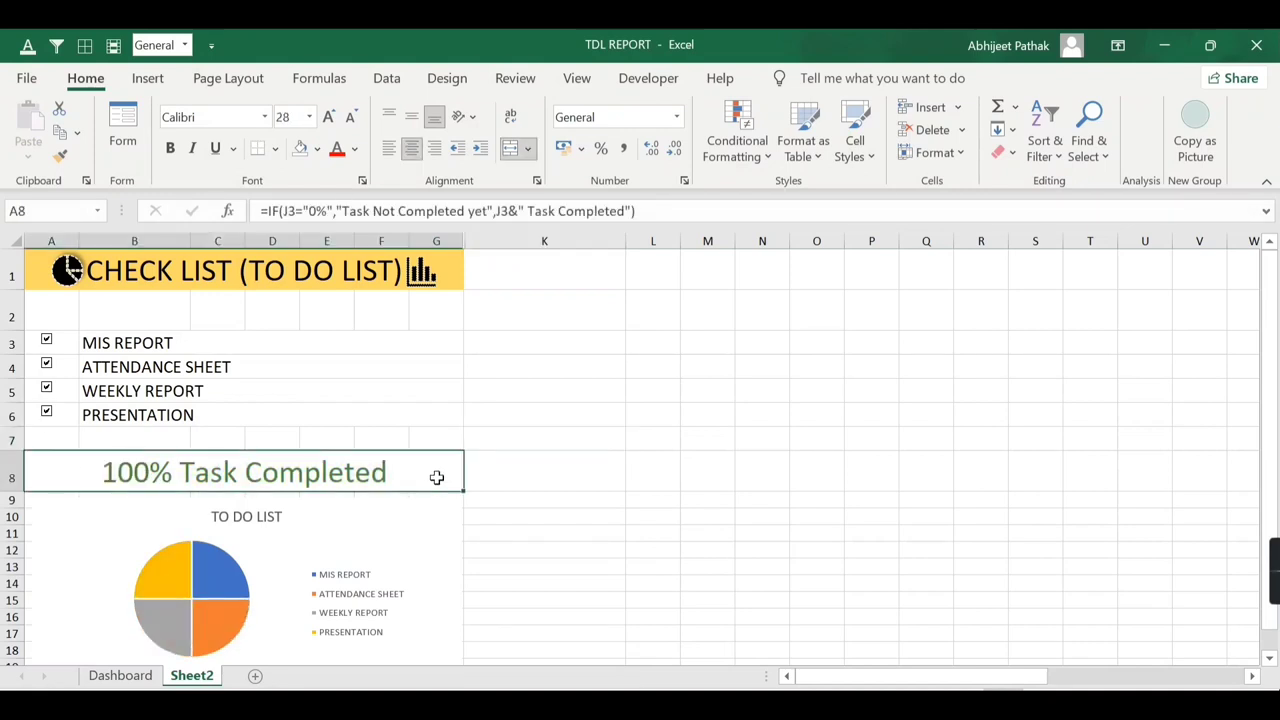
{"action": "left_click", "coordinate": [316, 148]}
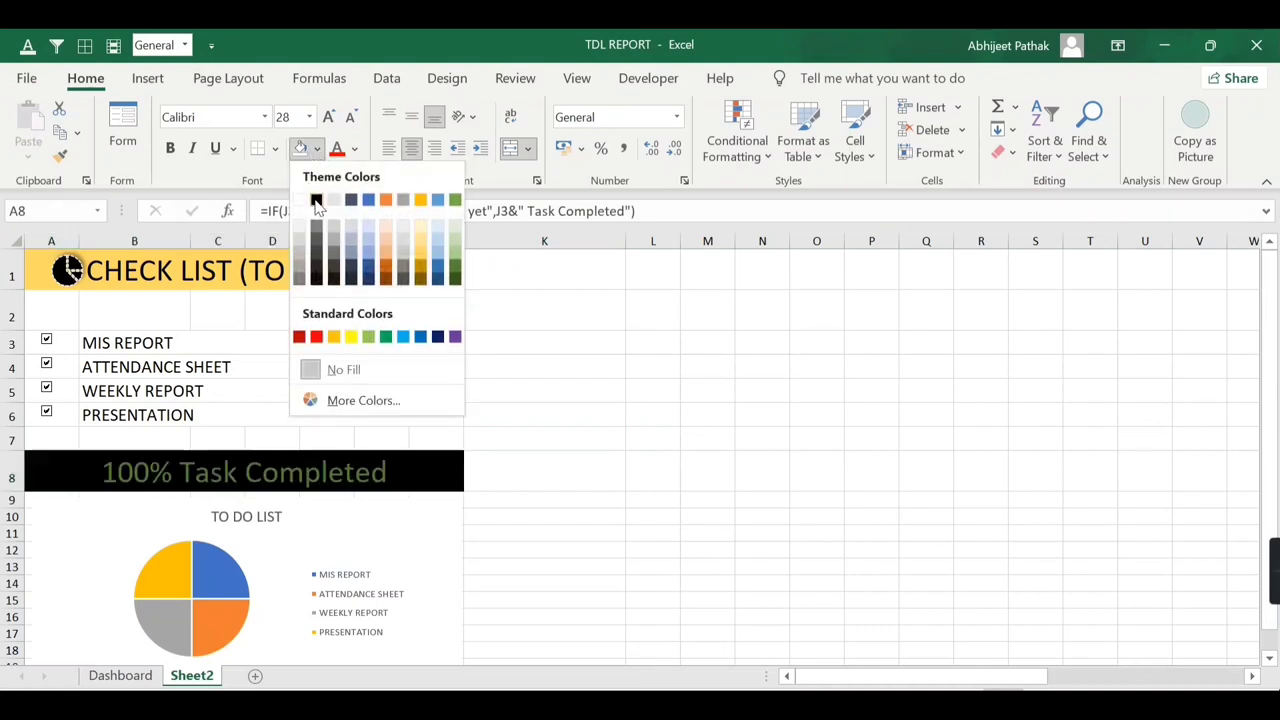
{"action": "left_click", "coordinate": [317, 199]}
- Untick all four tasks to check the banner's not-completed message
{"action": "left_click", "coordinate": [46, 339]}
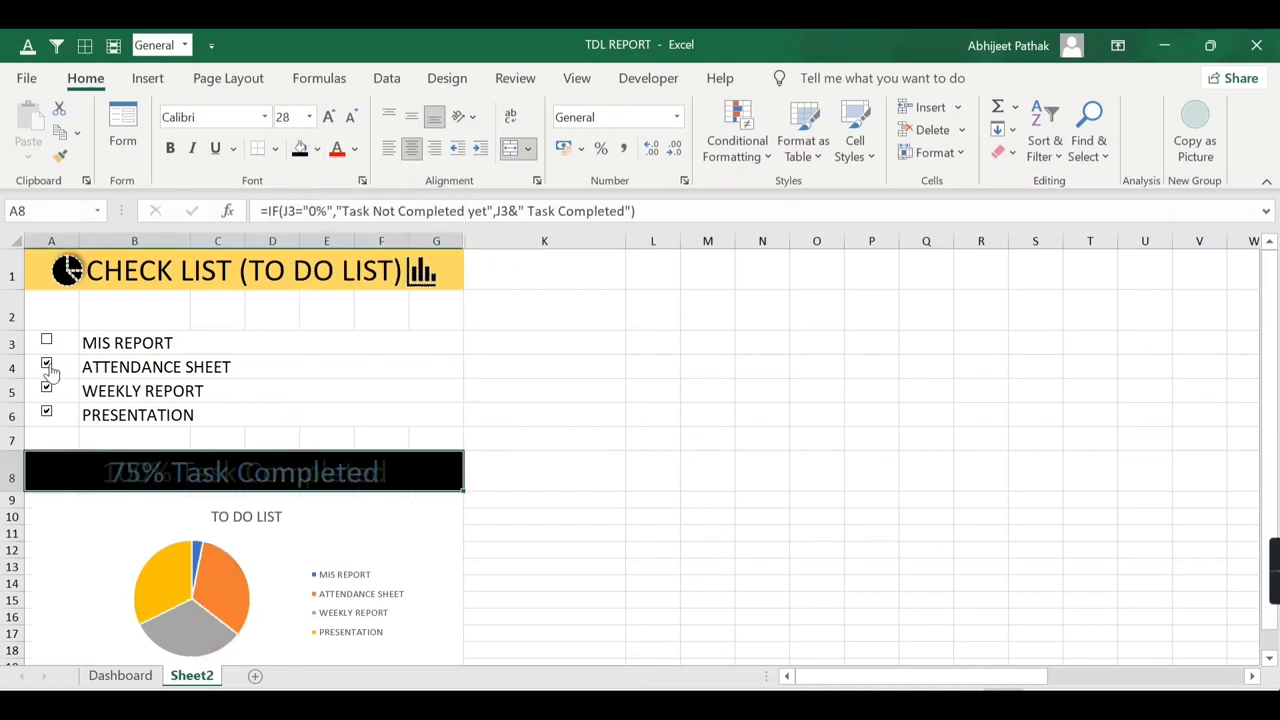
{"action": "left_click", "coordinate": [46, 363]}
{"action": "left_click", "coordinate": [46, 389]}
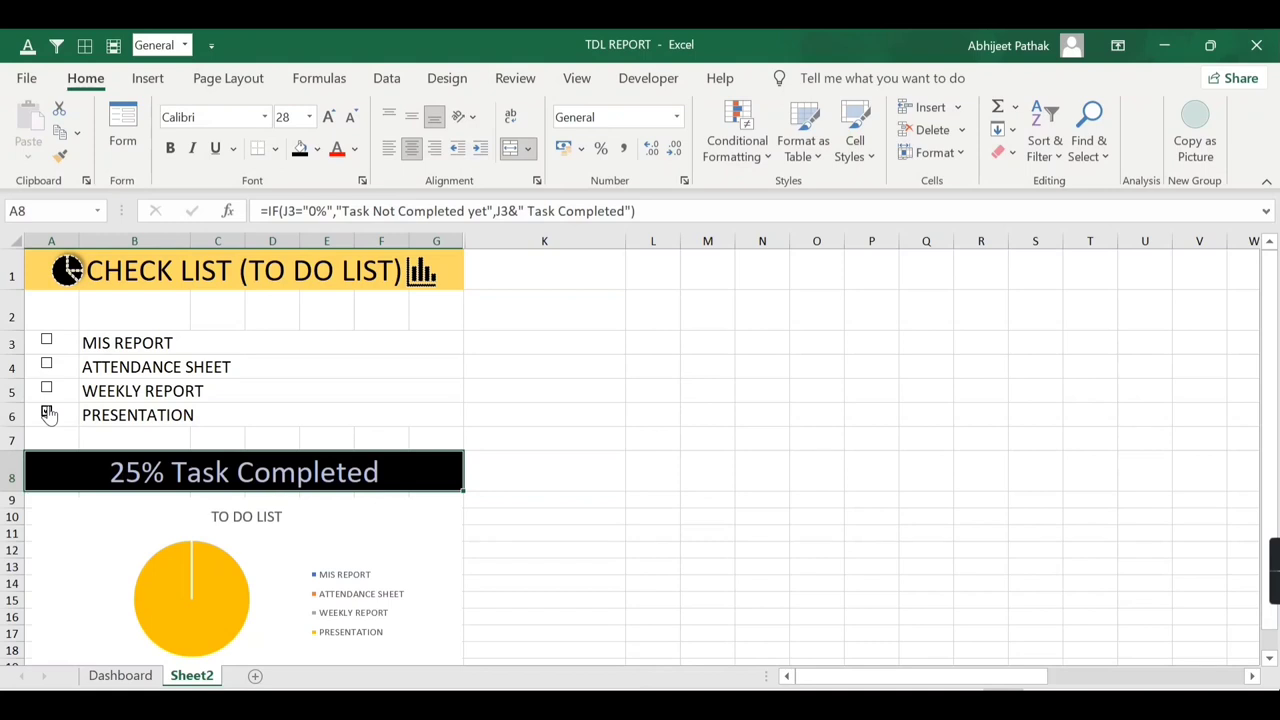
{"action": "left_click", "coordinate": [47, 413]}
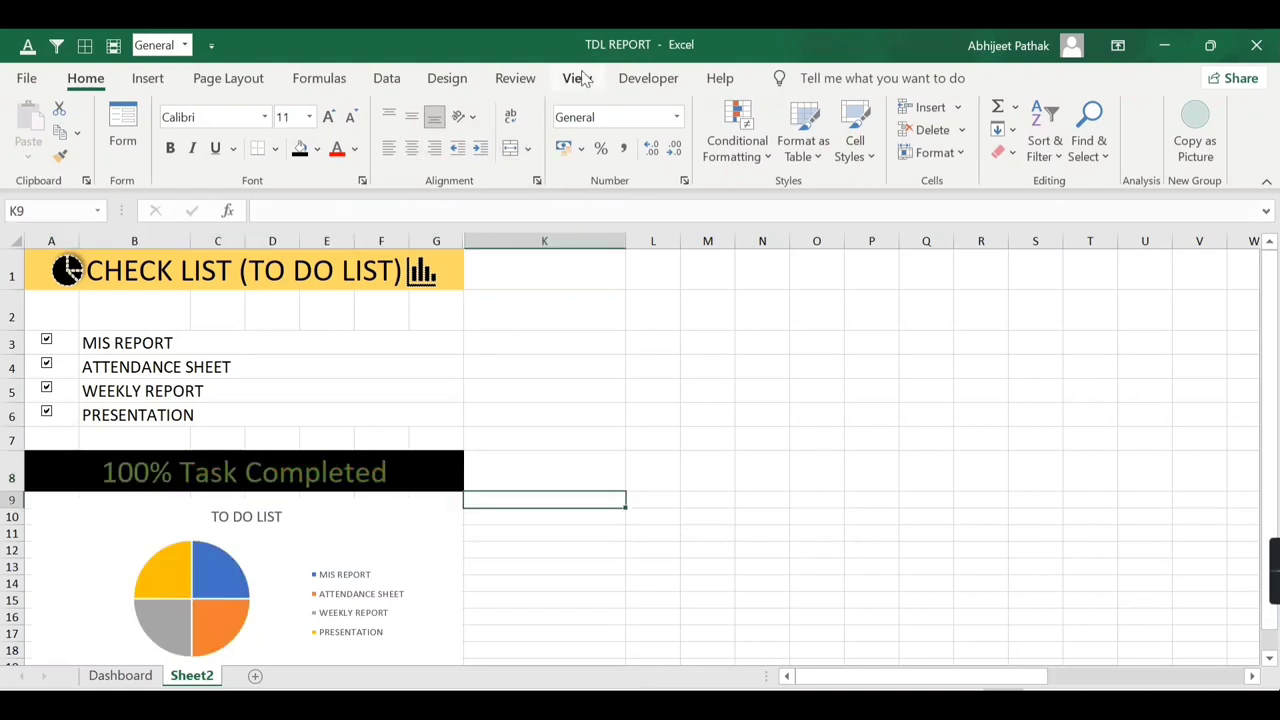
- Turn off the sheet gridlines from the View tab
{"action": "left_click", "coordinate": [577, 78]}
{"action": "left_click", "coordinate": [226, 149]}
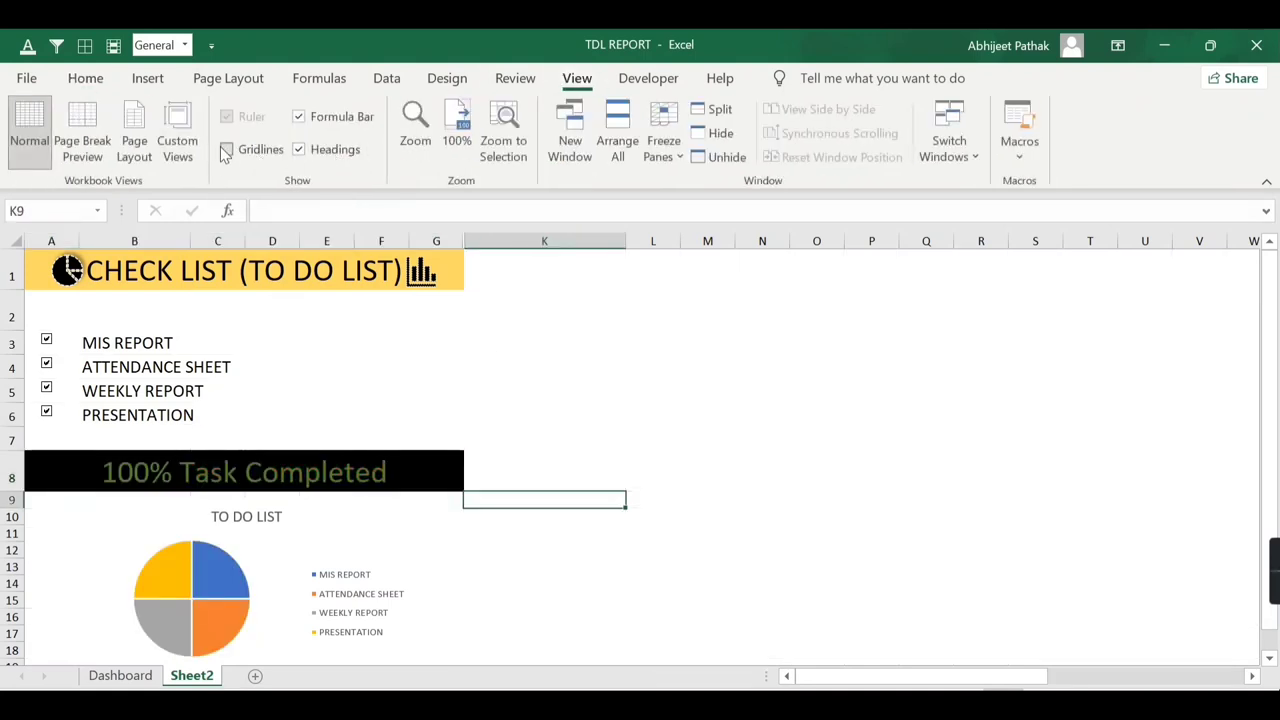
{"action": "left_click", "coordinate": [716, 420]}
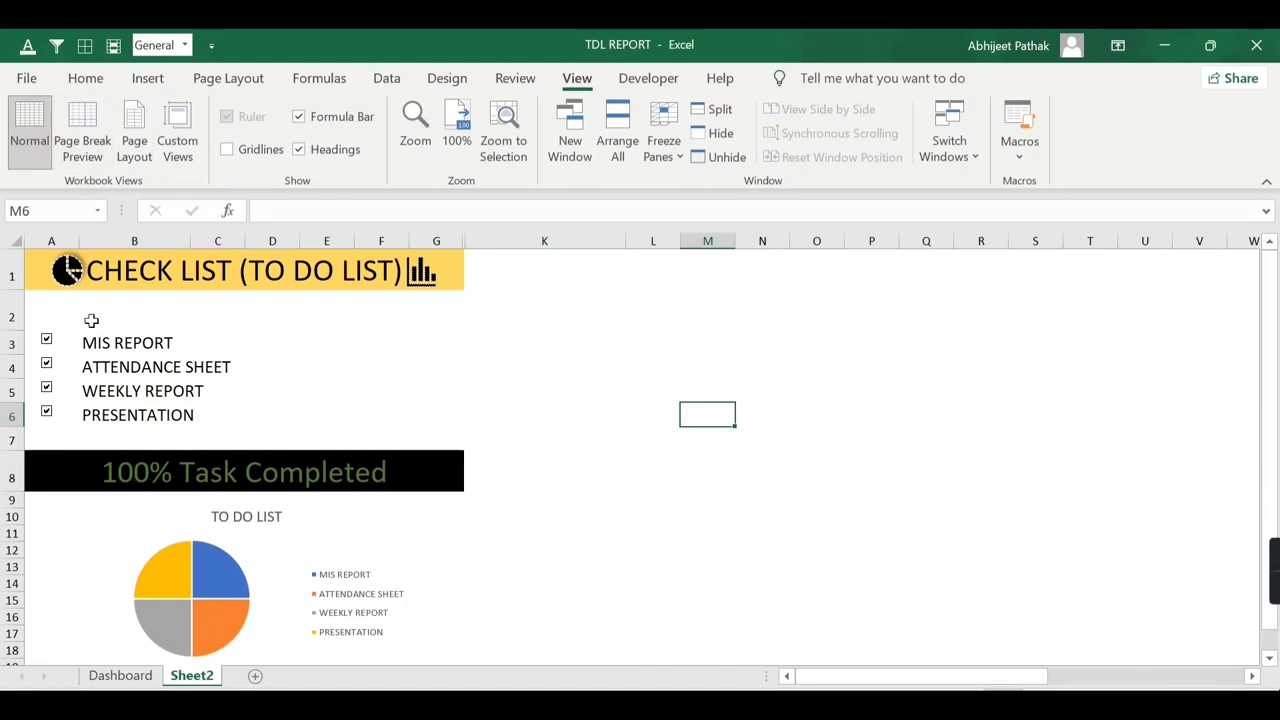
- Untick all tasks, then tick three so the banner reads 75% Task Completed
{"action": "left_click", "coordinate": [46, 340]}
{"action": "left_click", "coordinate": [46, 364]}
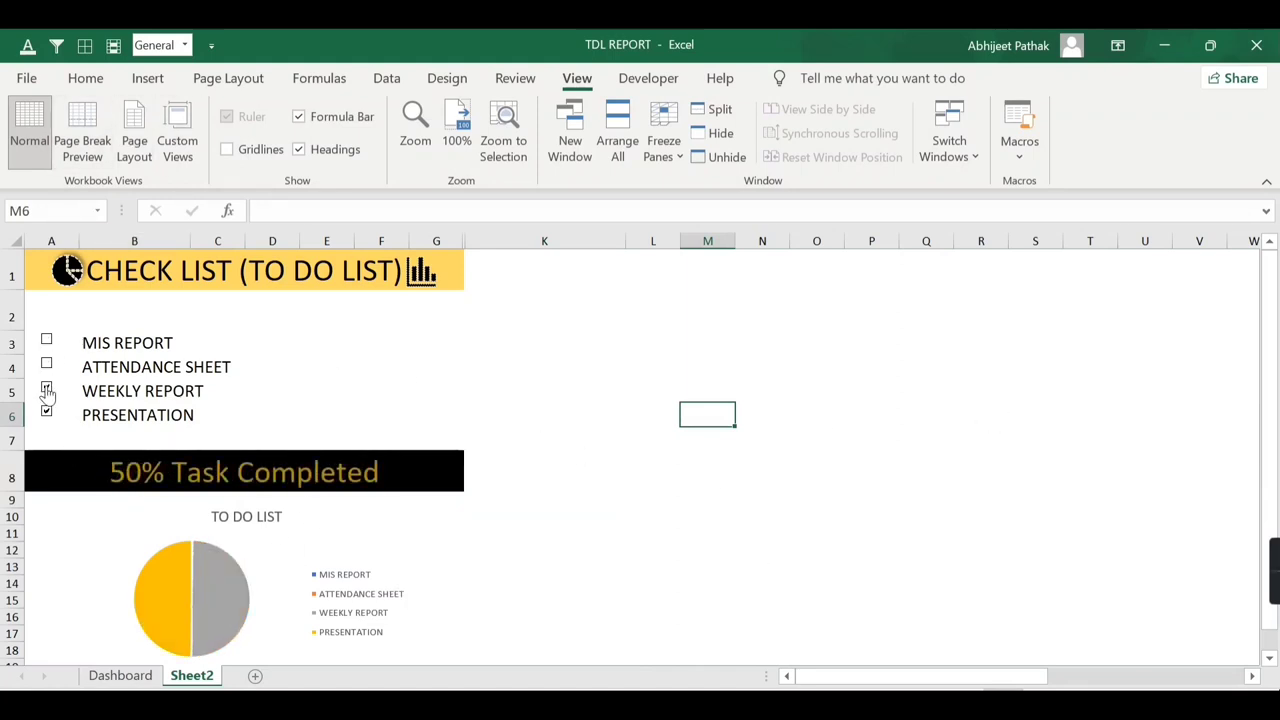
{"action": "left_click", "coordinate": [46, 388]}
{"action": "left_click", "coordinate": [46, 412]}
{"action": "left_click", "coordinate": [46, 388]}
{"action": "left_click", "coordinate": [46, 412]}
{"action": "left_click", "coordinate": [46, 364]}
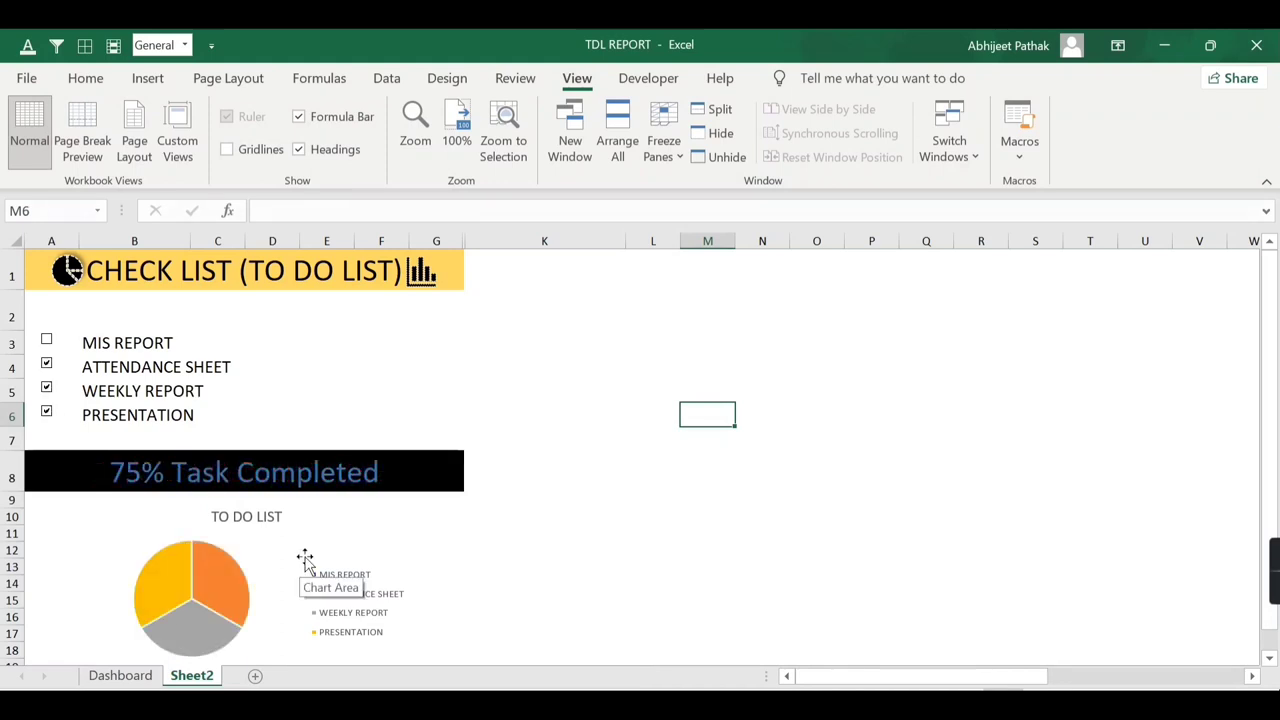